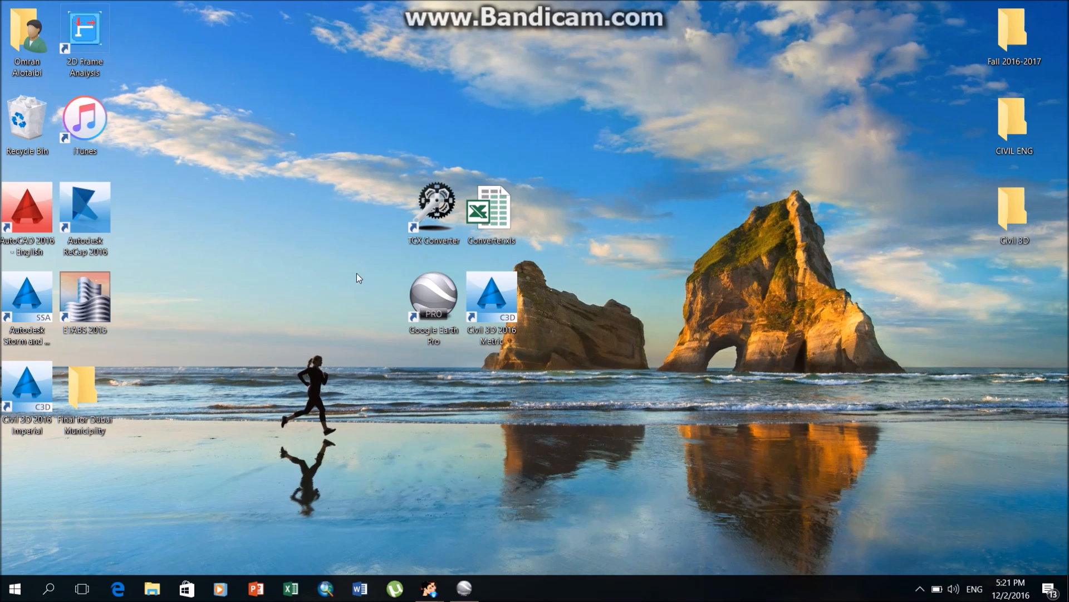
drag(359, 151, 563, 382)
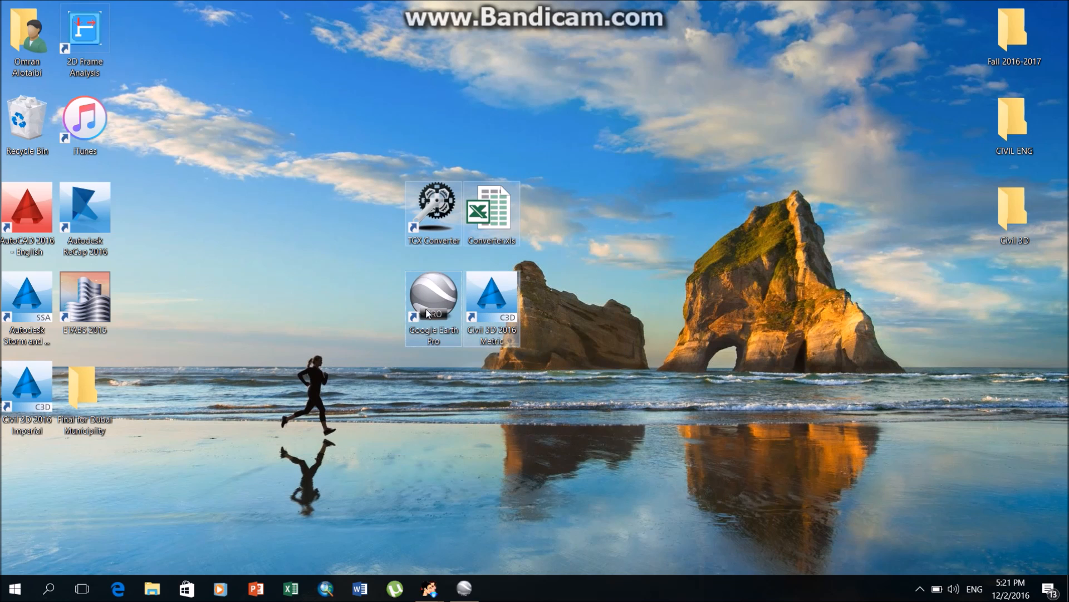
click(435, 206)
click(486, 207)
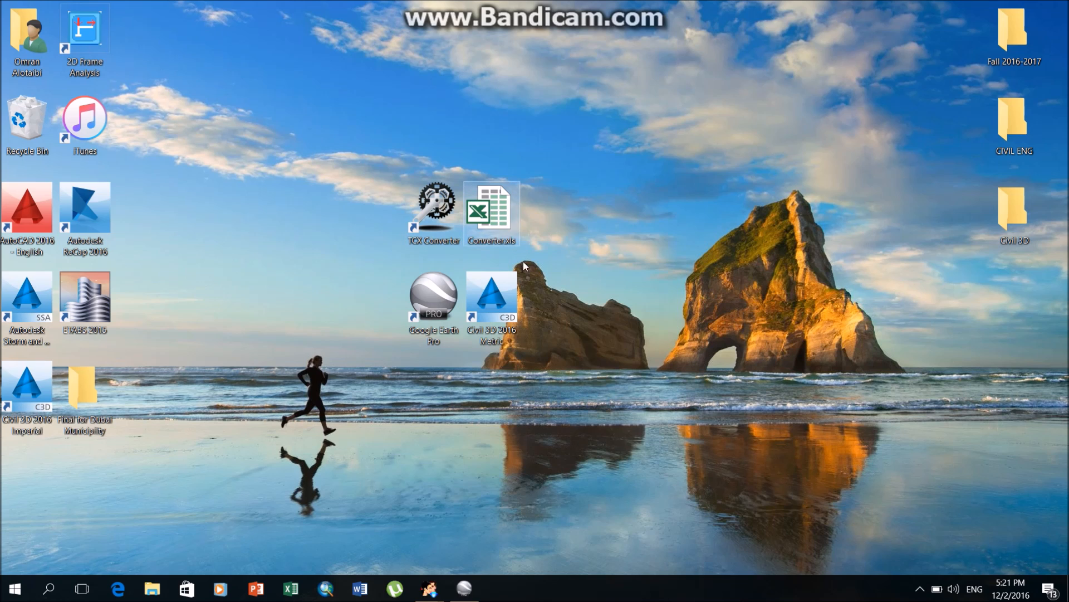
click(449, 294)
click(490, 299)
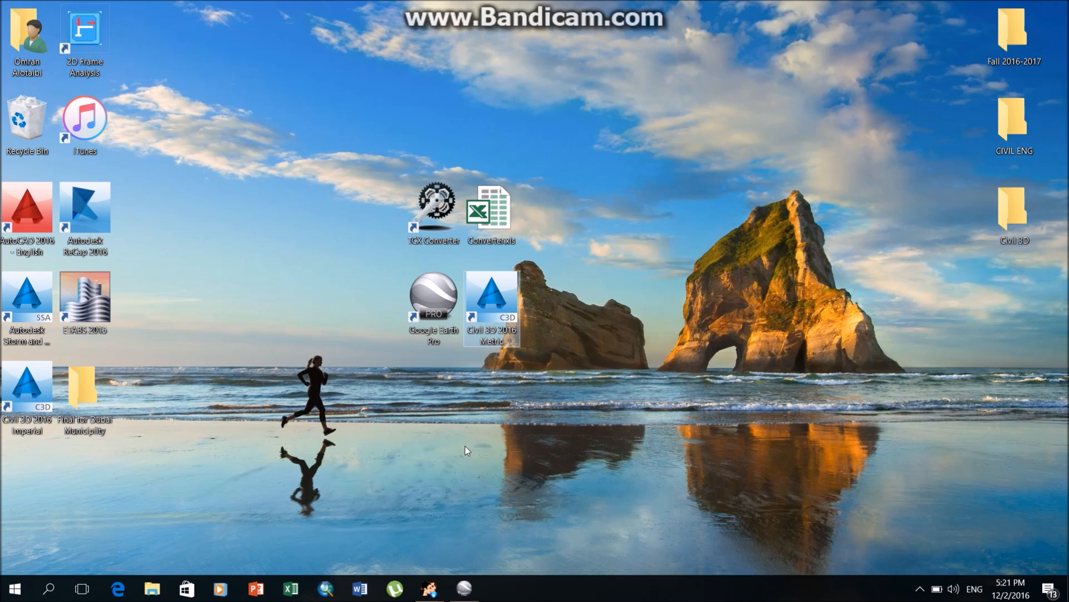
Switch to Google Earth Pro and search for "shrjah" to locate the Sharjah area.
click(464, 588)
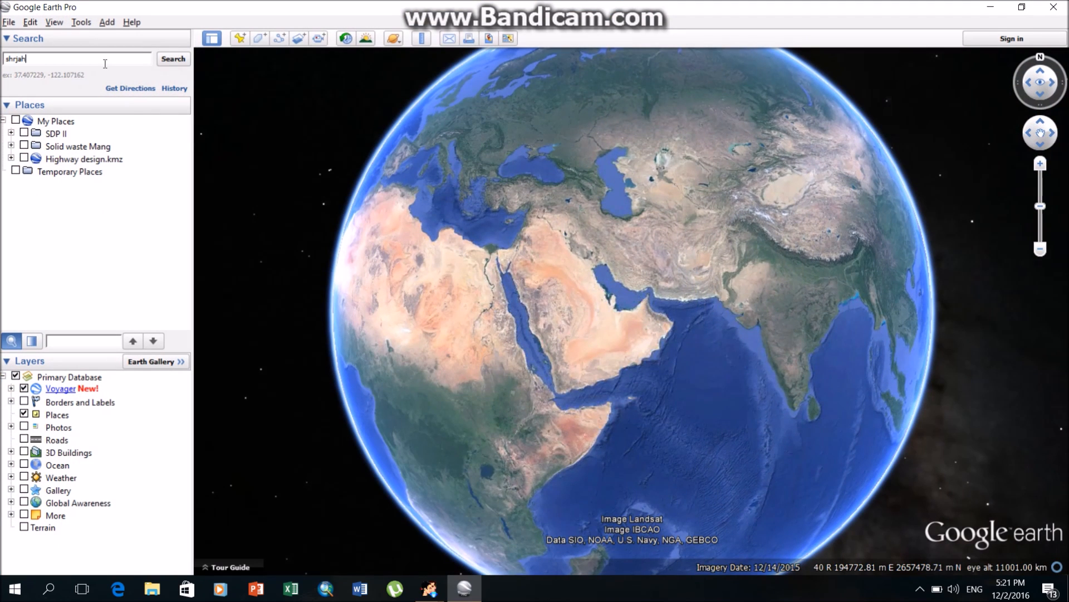
key(Return)
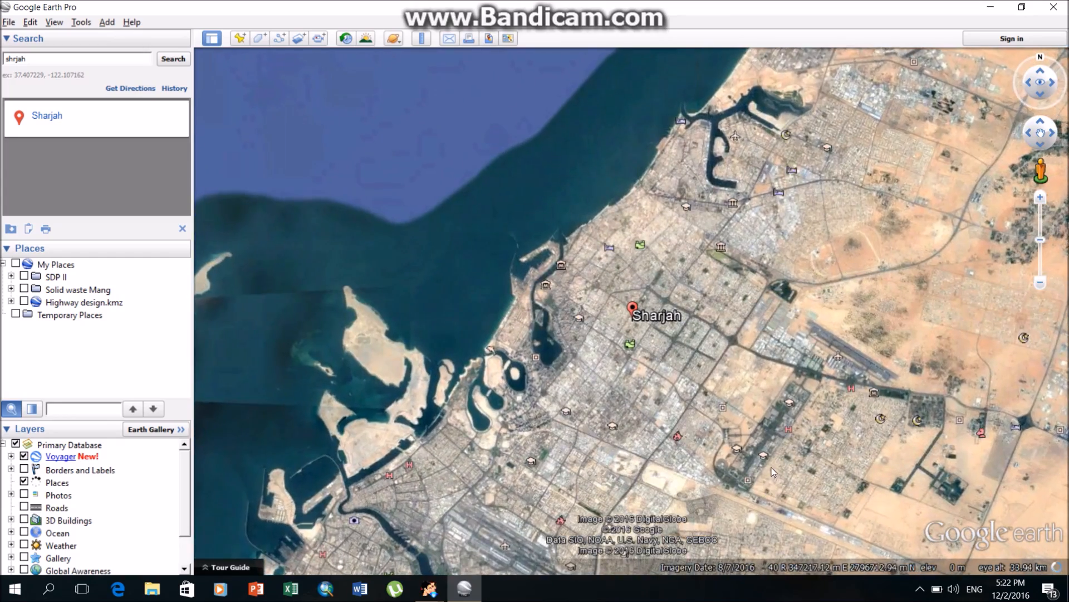
drag(771, 471, 610, 136)
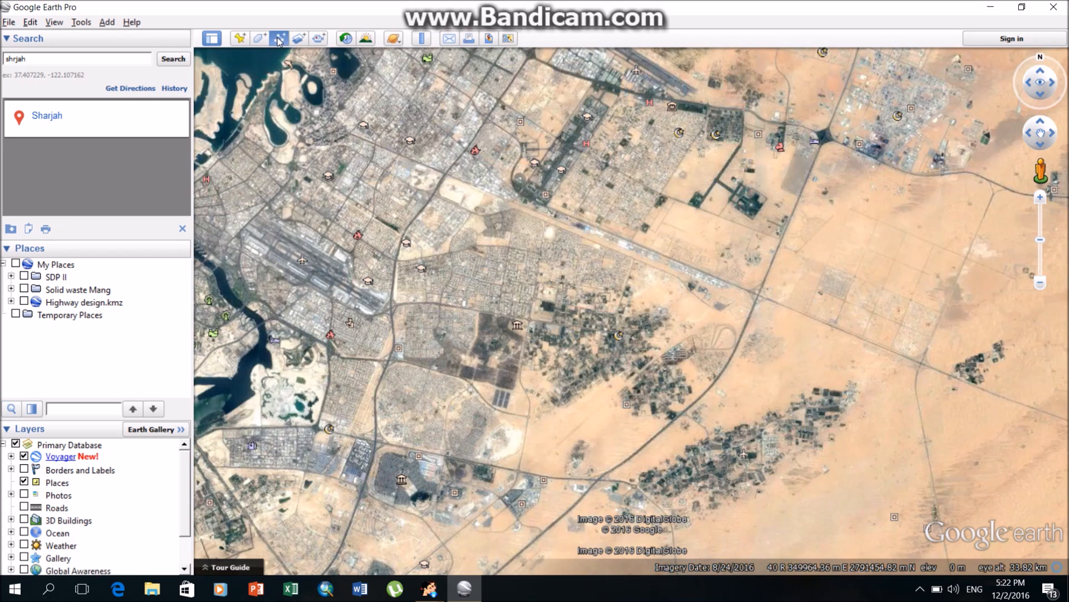
Draw a dense freehand zigzag path over the area inland of Sharjah and name it "Countour lines".
click(280, 38)
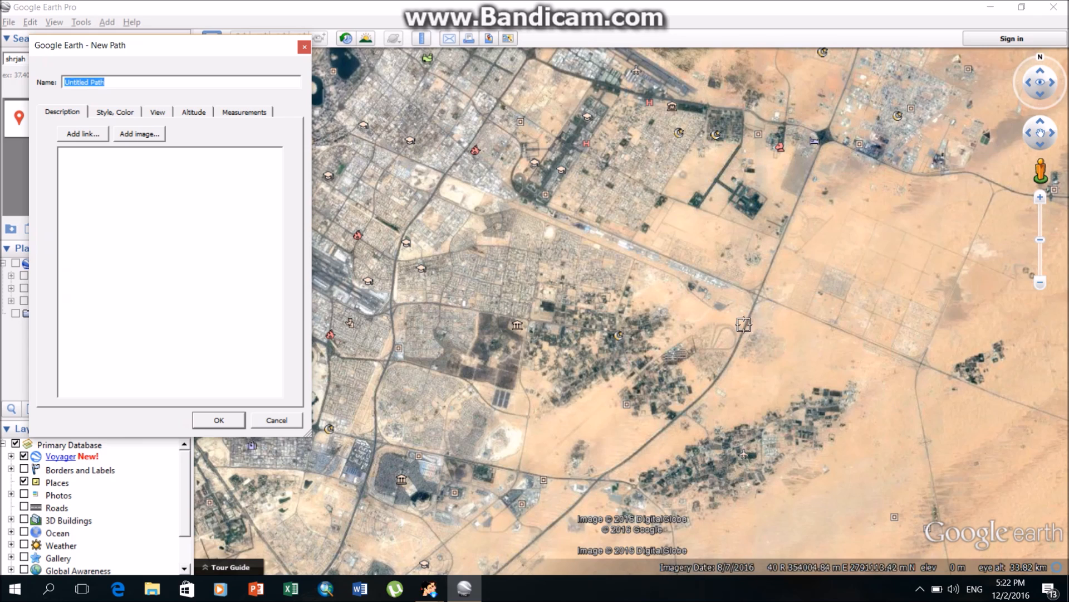
click(775, 289)
mouse_move(750, 345)
mouse_down()
mouse_move(579, 495)
mouse_move(677, 387)
mouse_move(657, 390)
mouse_move(658, 337)
mouse_move(493, 479)
mouse_move(688, 251)
mouse_move(473, 470)
mouse_move(658, 244)
mouse_move(468, 465)
mouse_move(598, 267)
mouse_move(495, 350)
mouse_move(579, 231)
mouse_move(426, 440)
mouse_move(506, 254)
mouse_move(384, 440)
mouse_move(526, 183)
mouse_move(486, 196)
mouse_move(432, 294)
mouse_move(389, 417)
mouse_up()
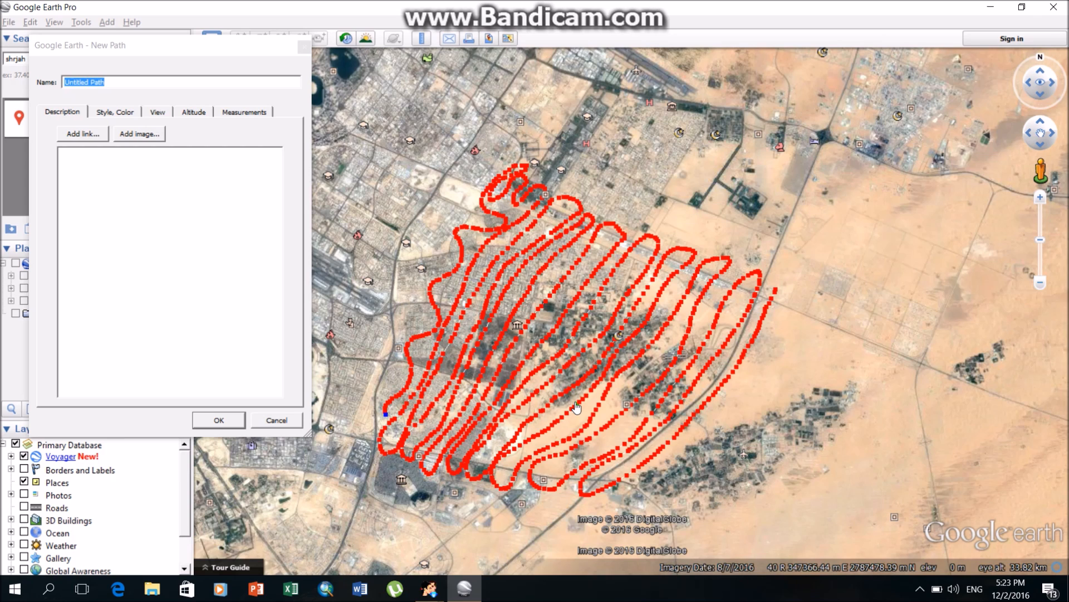
click(42, 94)
text(Countour lines)
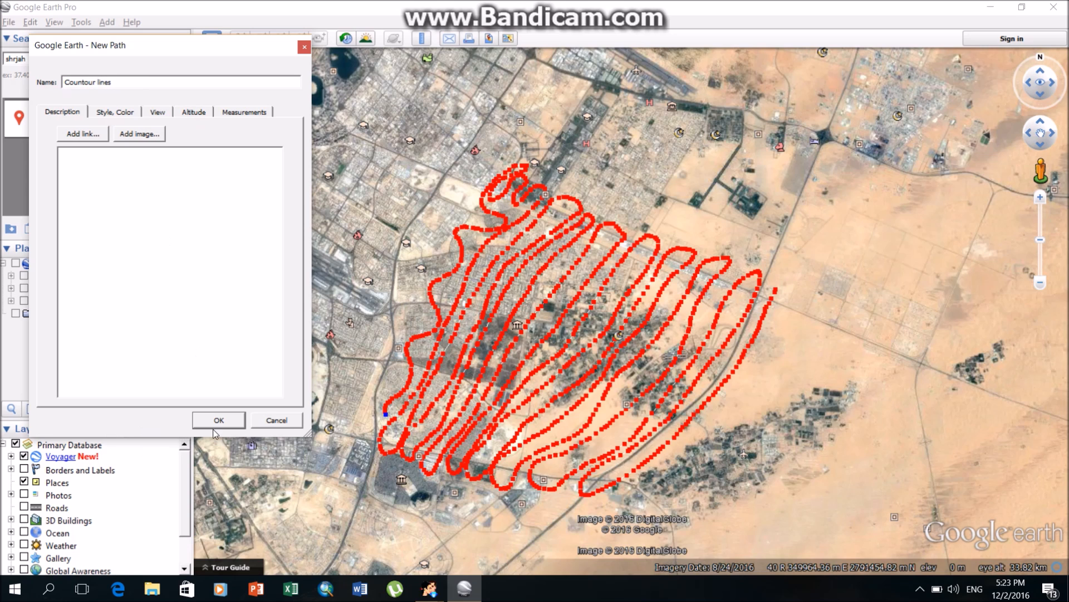
click(214, 424)
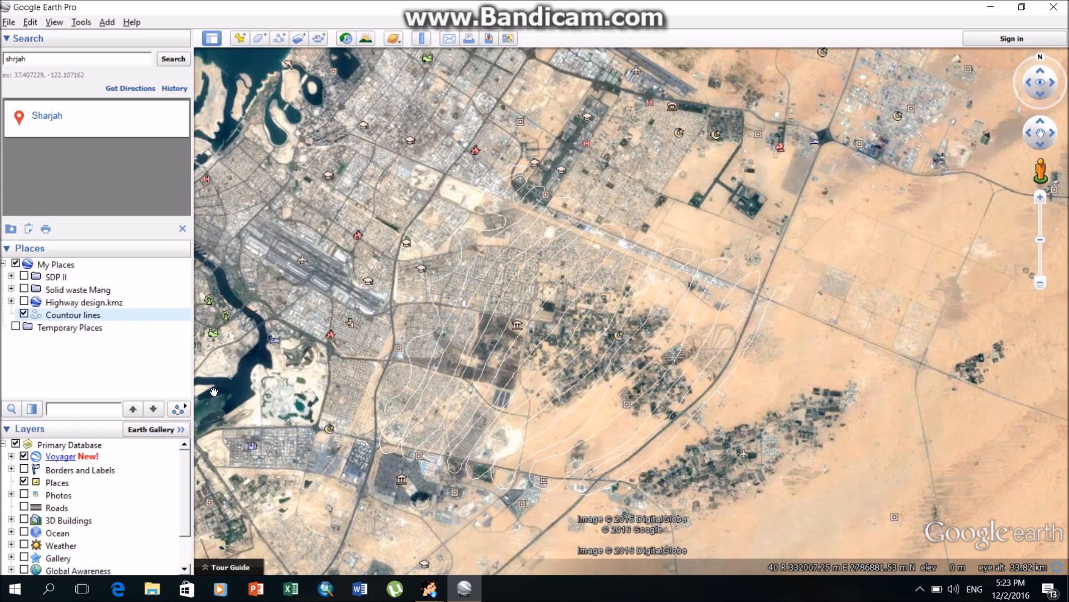
Save the Countour lines path to the Desktop in Kml format as Countour lines.kml.
right_click(55, 315)
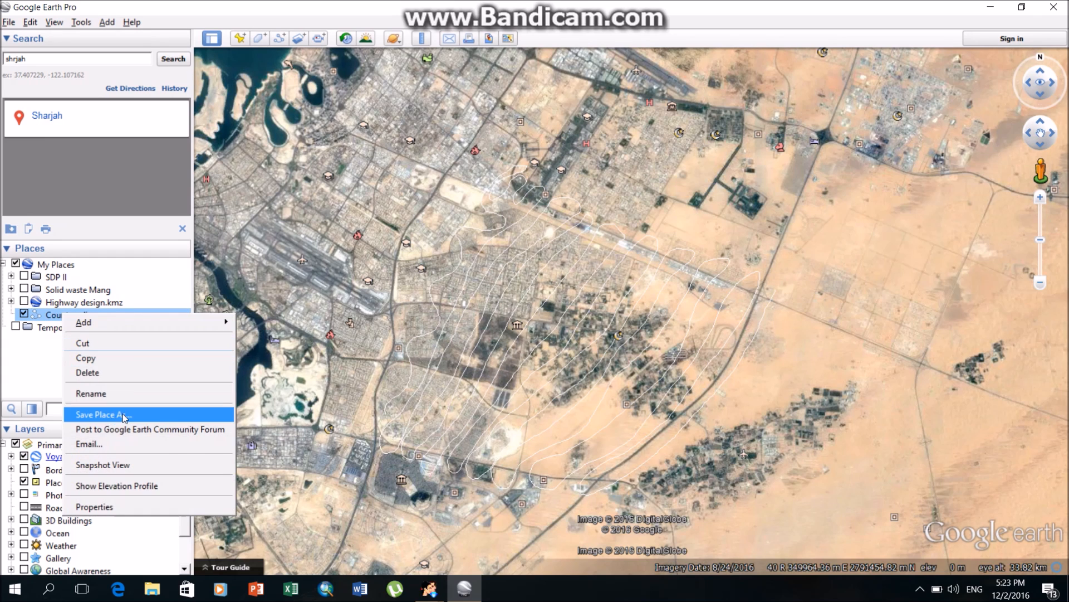
click(124, 415)
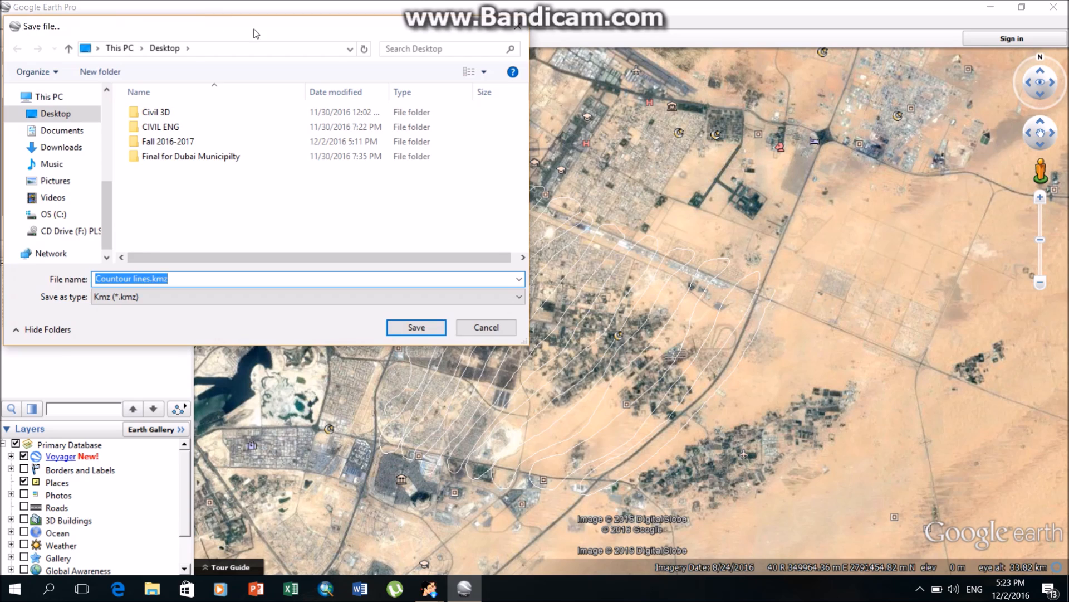
drag(241, 33, 302, 32)
click(230, 276)
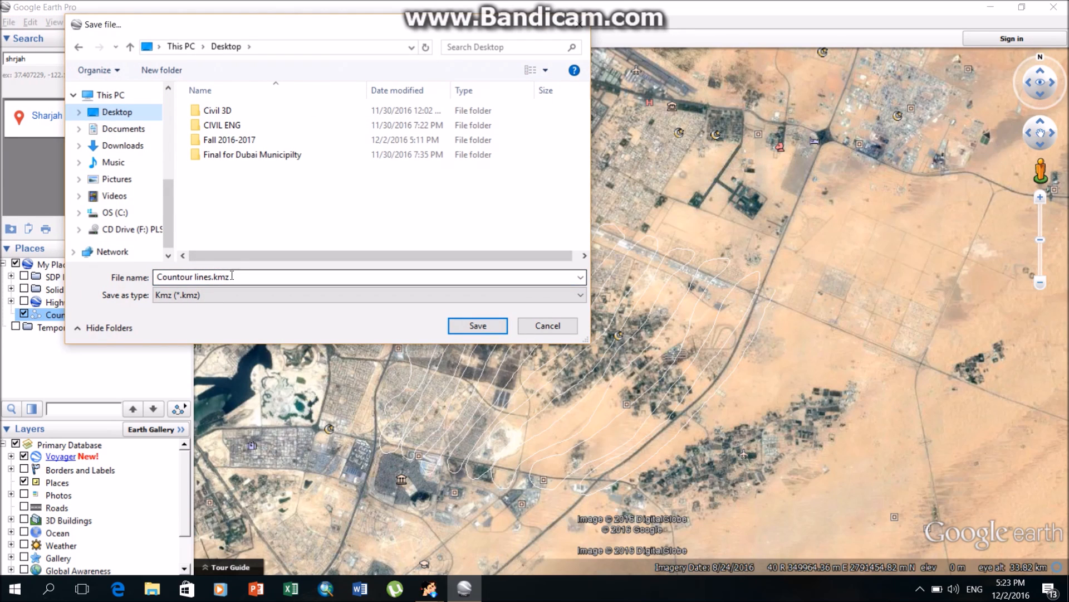
click(223, 294)
click(221, 315)
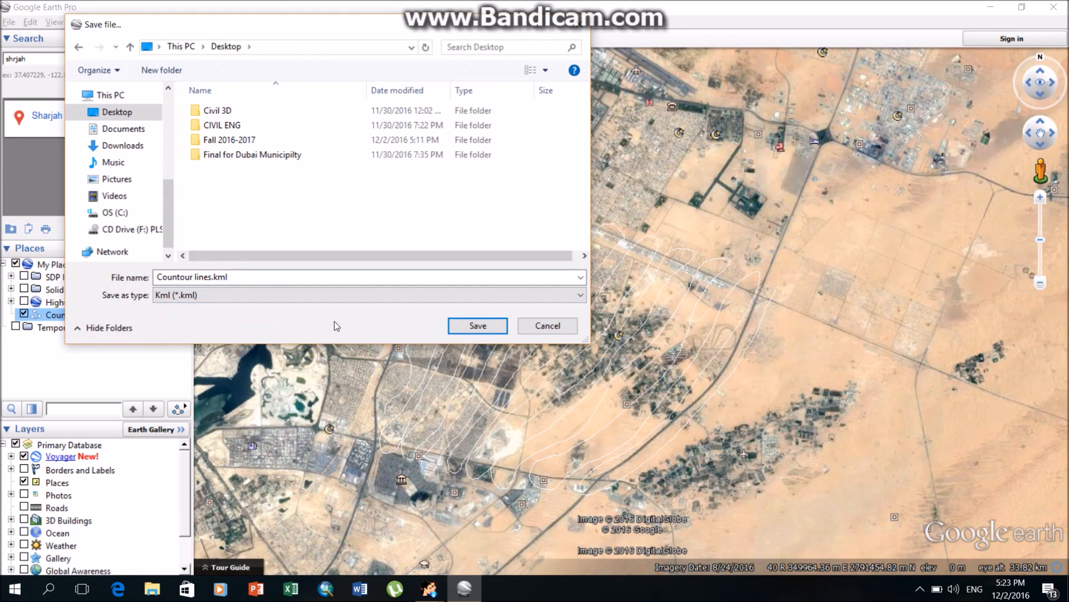
click(478, 326)
drag(529, 343, 572, 335)
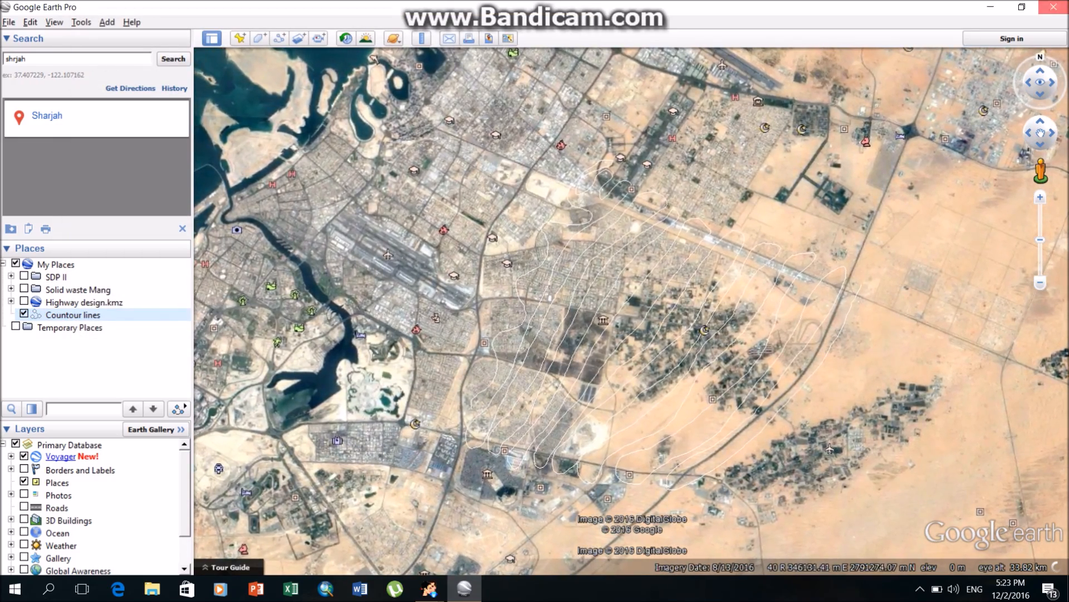
Close Google Earth Pro and move the Countour lines.kml file to a free spot on the desktop.
click(1053, 6)
drag(24, 489, 721, 221)
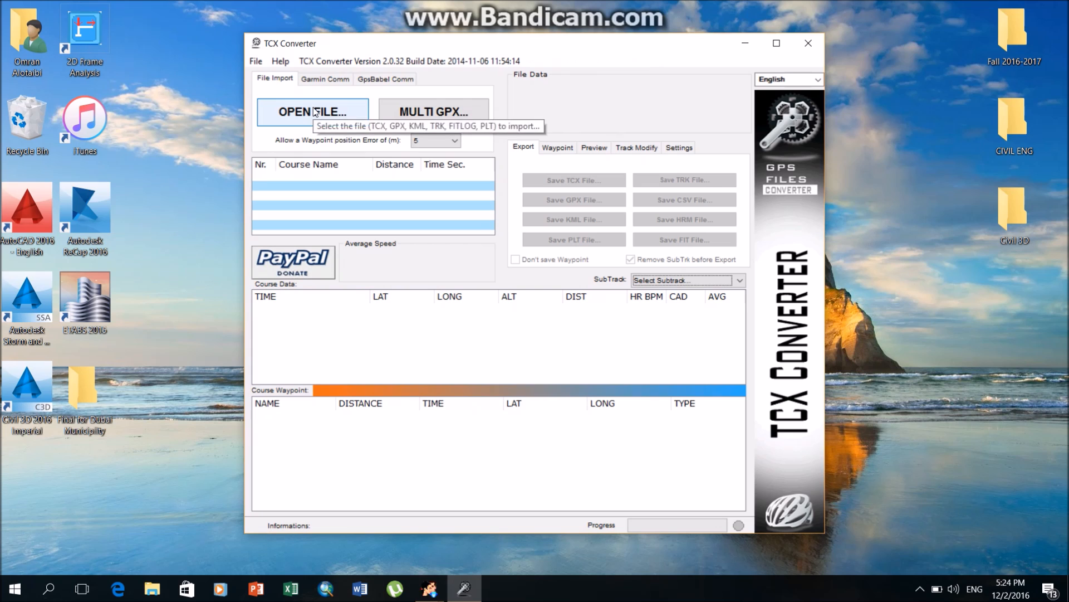
In TCX Converter, keep the language as English and open Countour lines.kml from the Desktop.
click(817, 79)
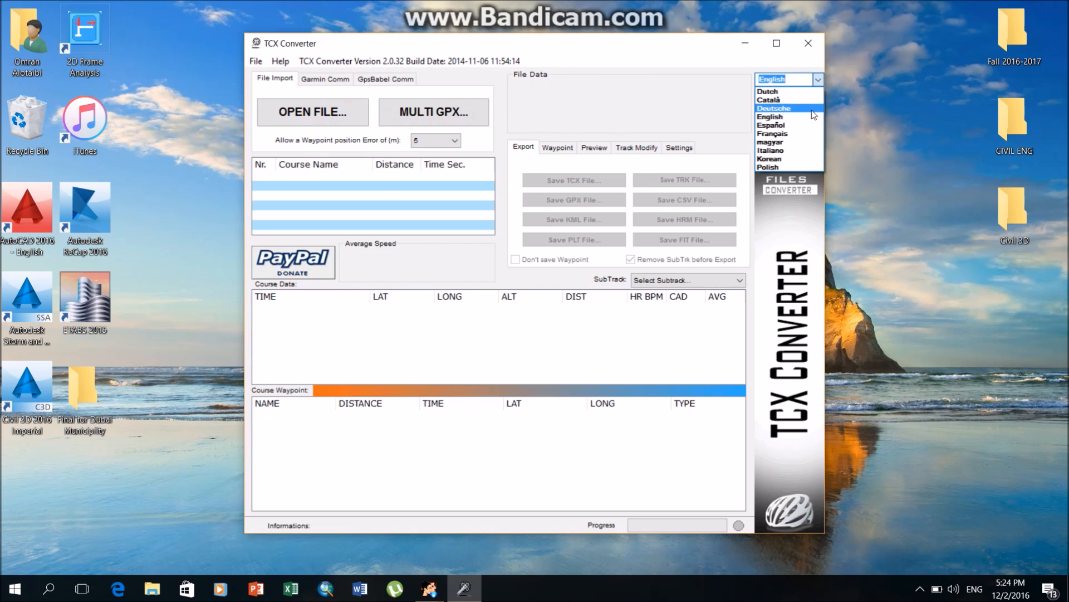
click(813, 111)
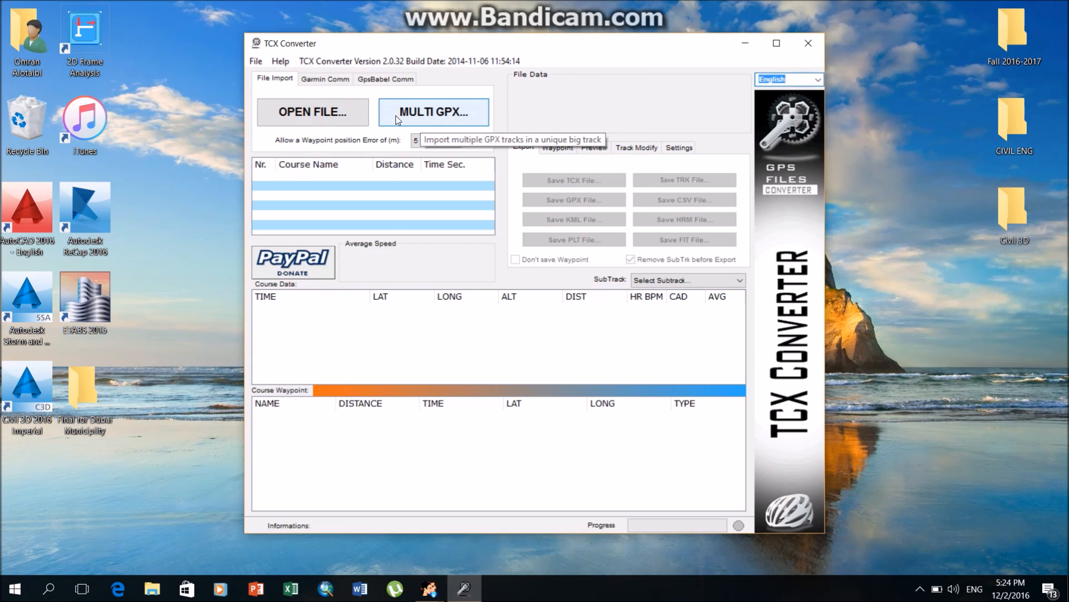
click(333, 123)
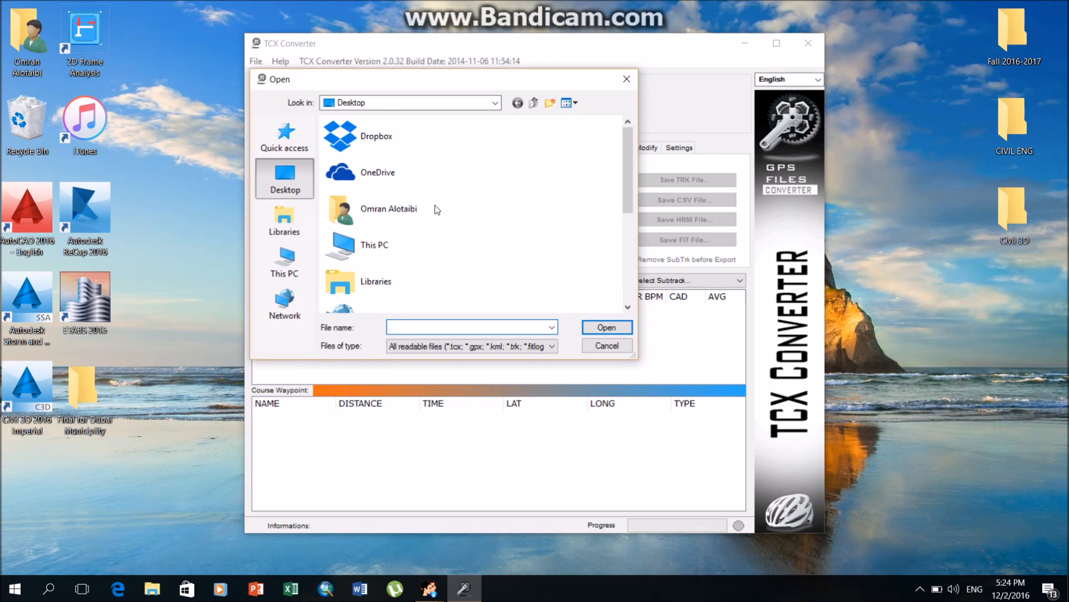
scroll(428, 288, down, 2)
scroll(427, 289, up, 1)
drag(627, 234, 611, 317)
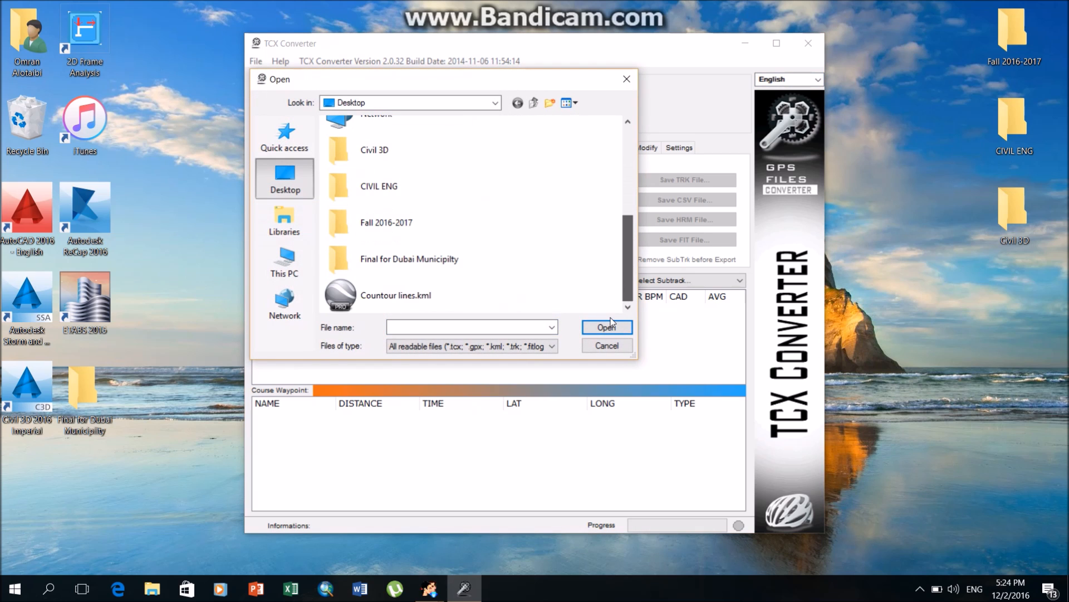
double_click(408, 295)
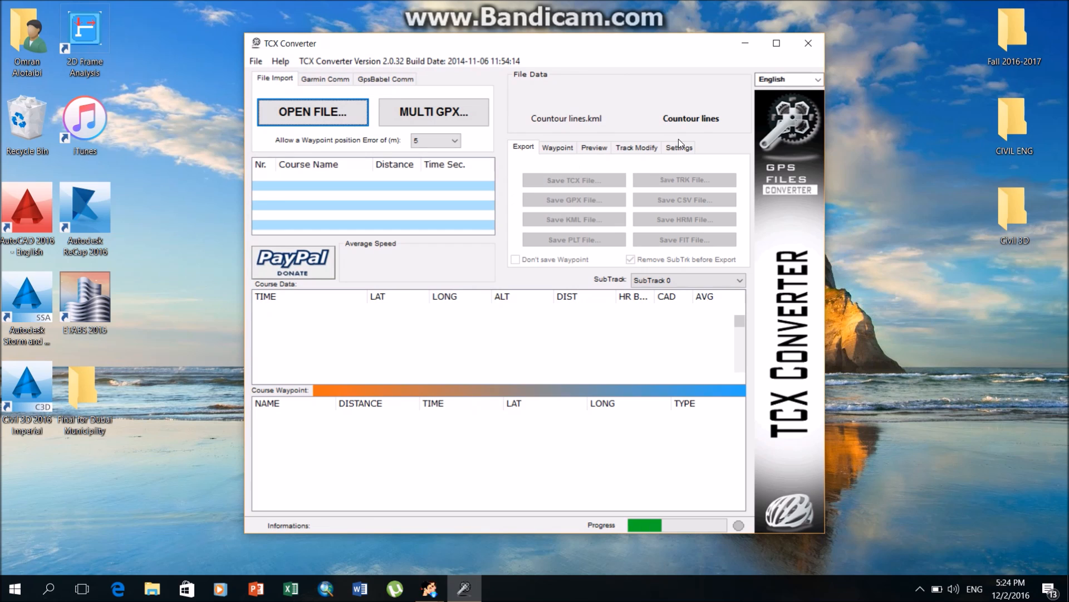
Update the altitude of all track points in the Countour lines track, agreeing to erase and re-scan the altitude data.
click(646, 149)
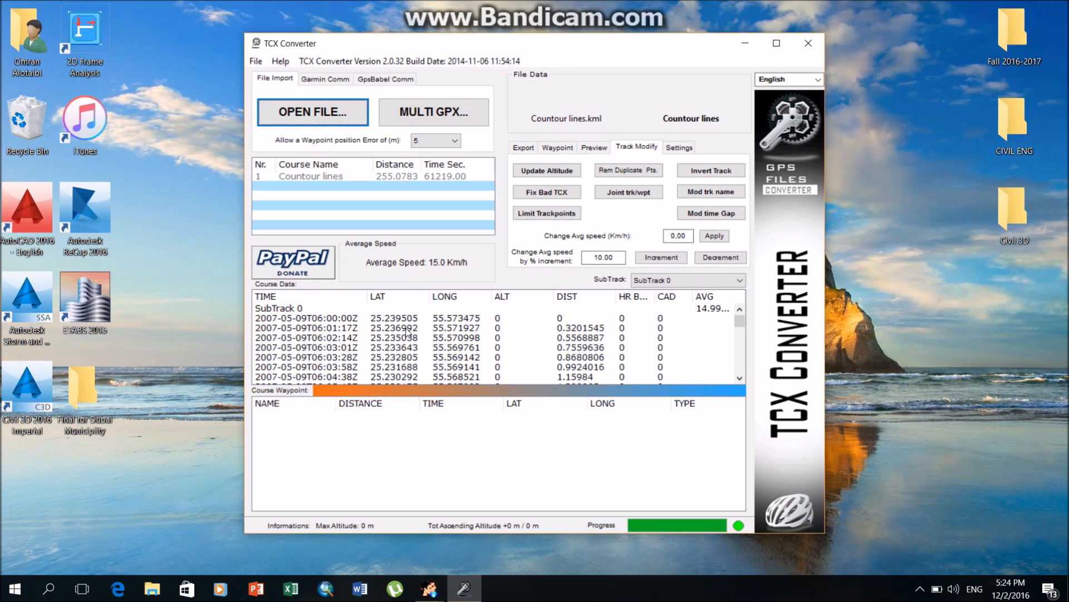
click(407, 319)
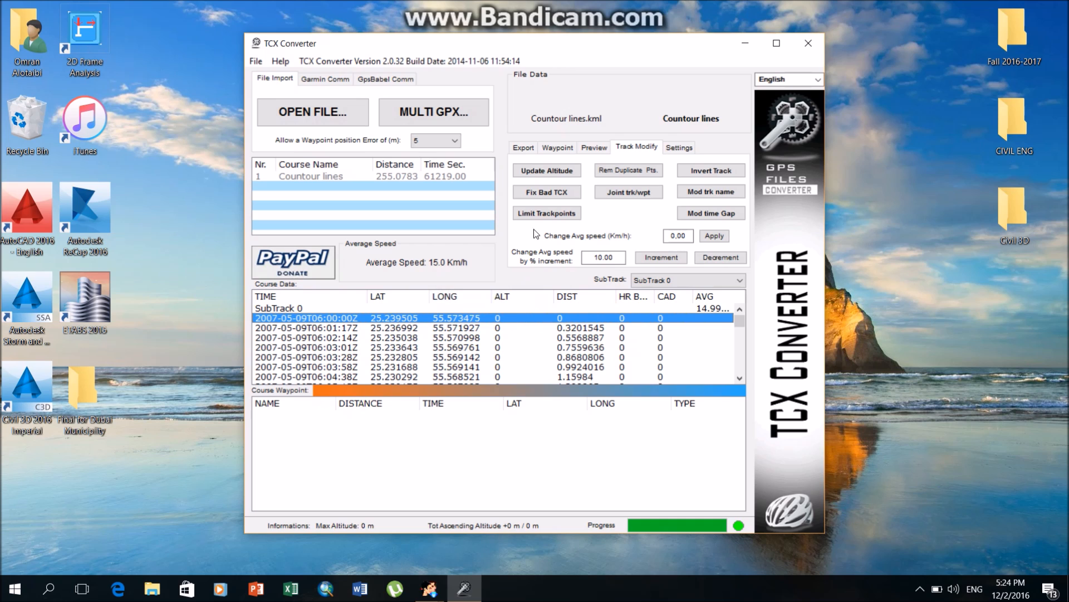
click(547, 171)
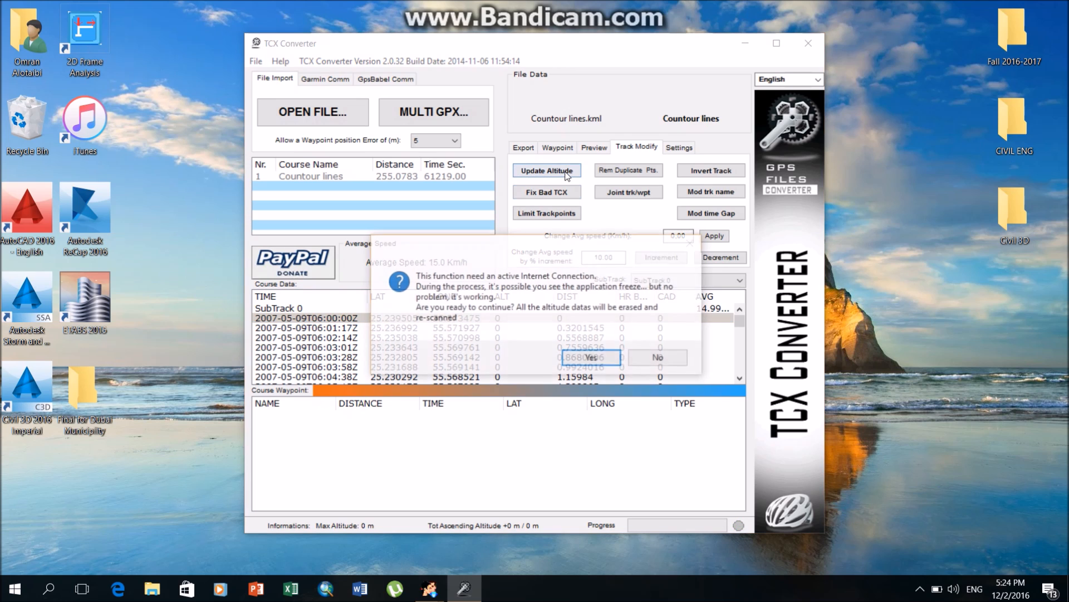
click(594, 359)
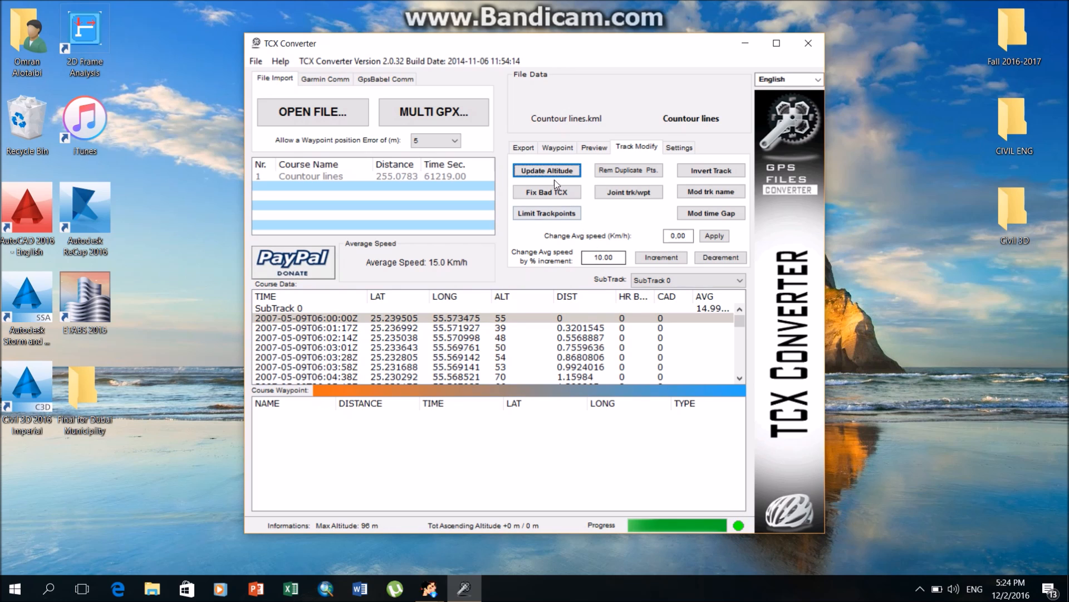
Export the track to the Desktop as Countour lines.csv, using "," as the cell separator.
click(523, 147)
click(658, 196)
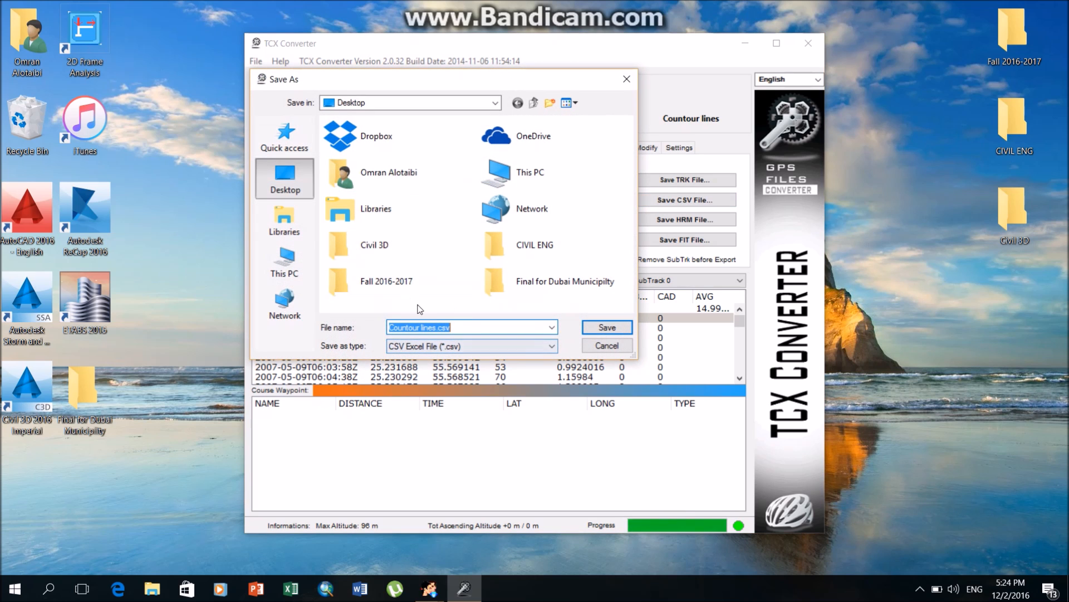
click(608, 327)
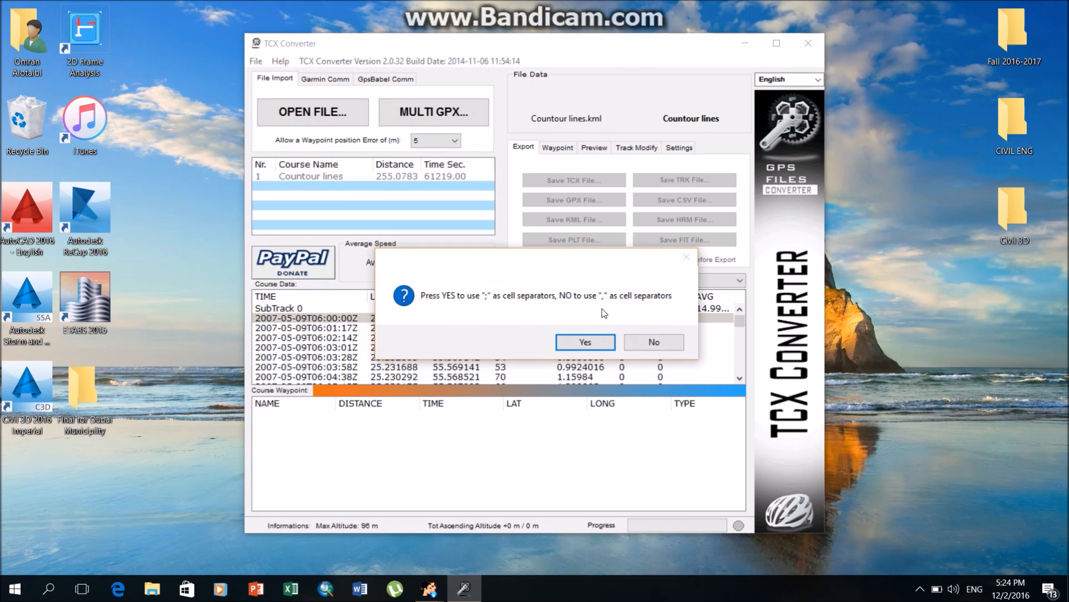
click(657, 343)
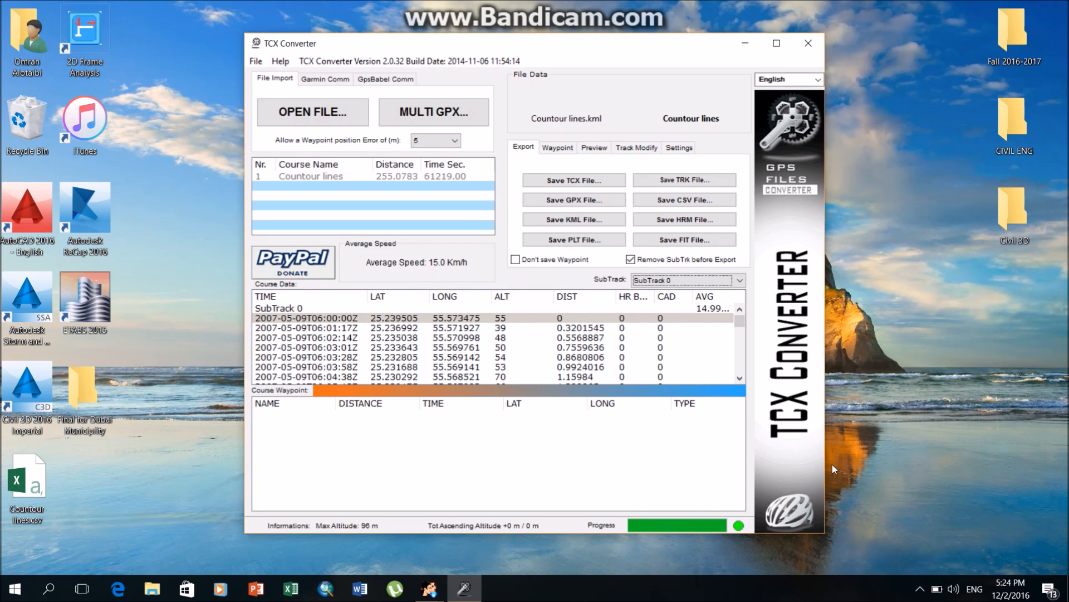
Close TCX Converter and move the Countour lines.csv file to a free spot on the desktop.
click(808, 43)
drag(34, 487, 674, 303)
drag(666, 342, 607, 163)
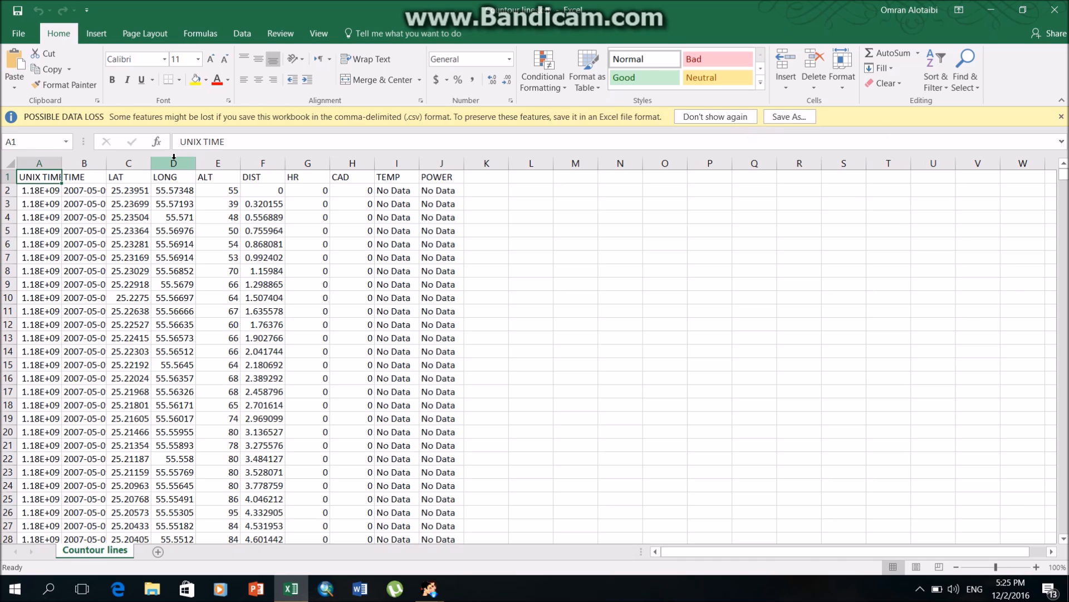
In the Countour lines.csv sheet in Excel, select the LAT, LONG and ALT columns (C to E).
click(174, 162)
drag(128, 163, 218, 163)
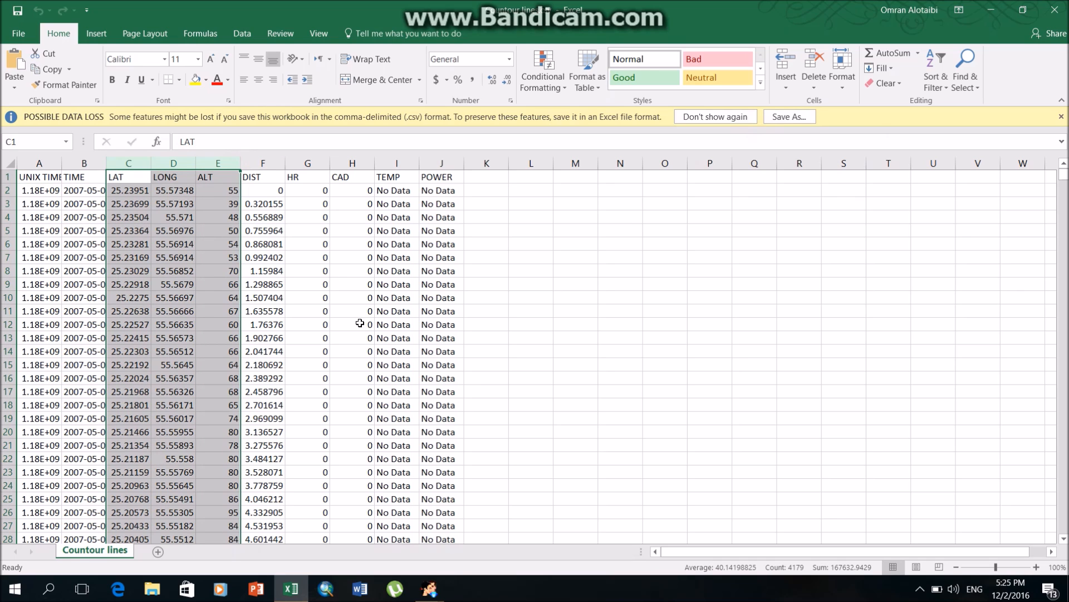
Open Converter.xls from the desktop and select cell L2, the first Lat entry on the Batch Convert Lat Long To UTM sheet.
click(991, 10)
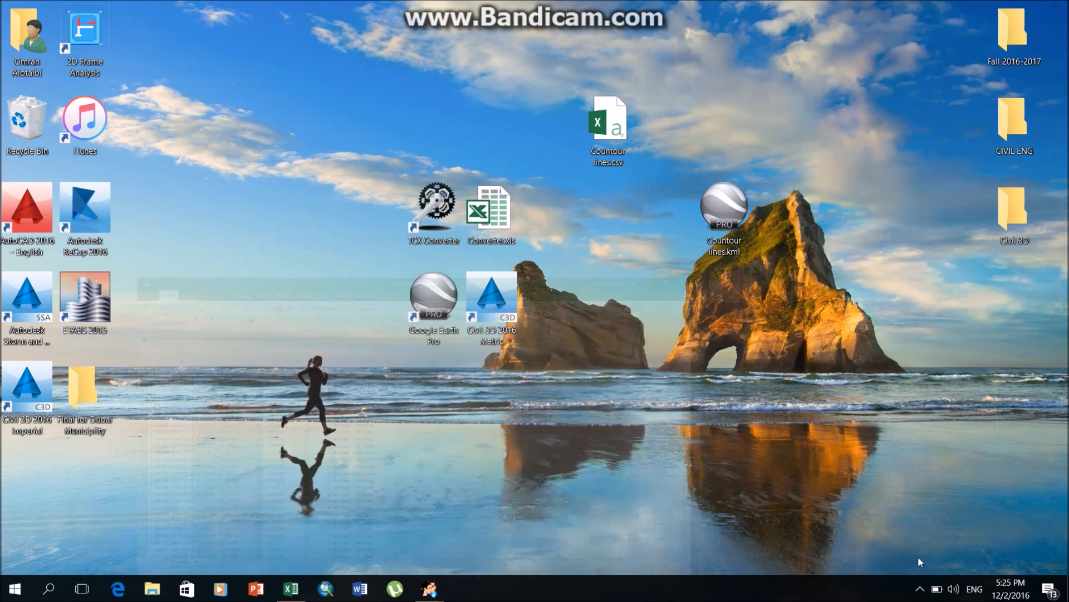
double_click(489, 214)
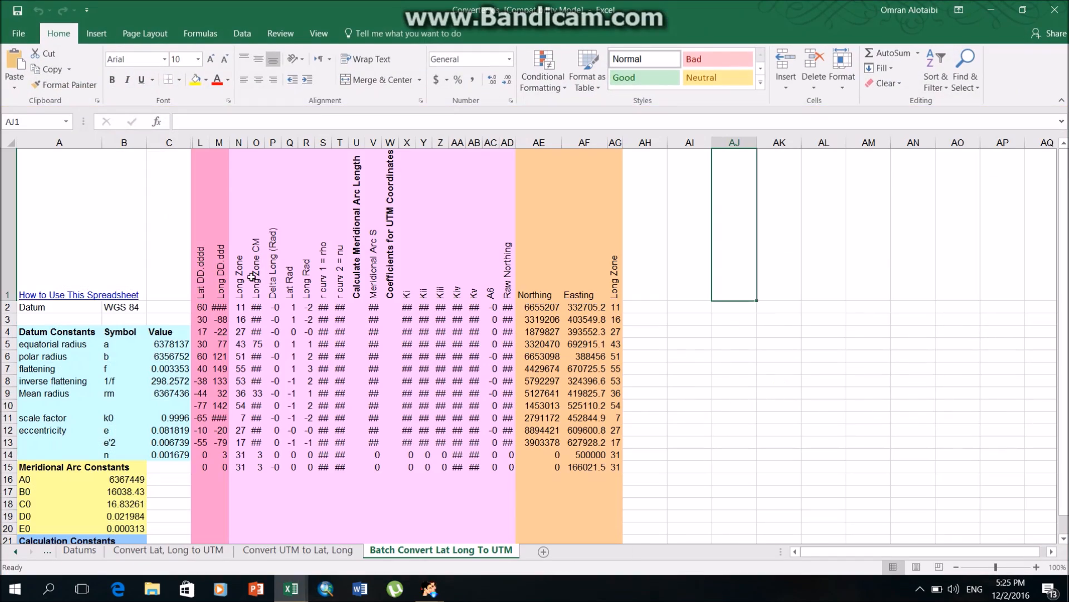
click(252, 276)
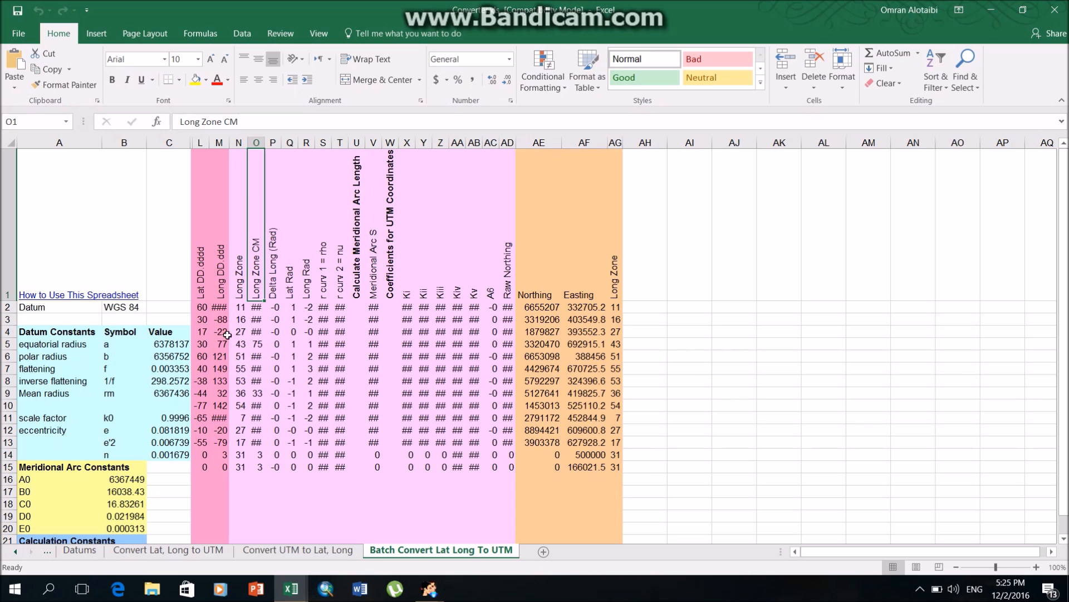
click(202, 307)
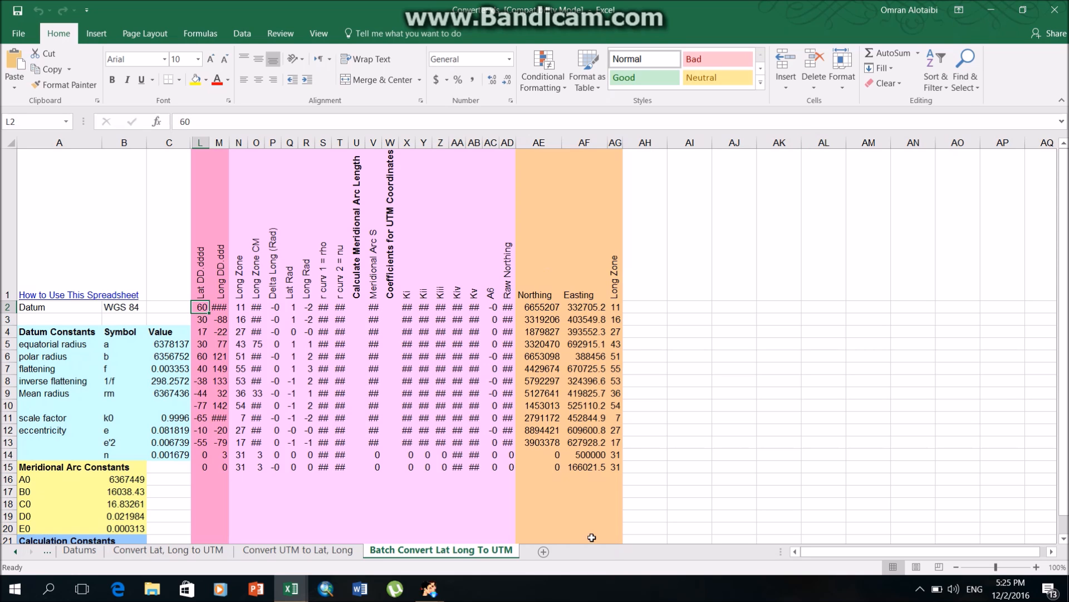
Copy the LAT and LONG values (C2:D1393) from Countour lines.csv into the converter sheet's Lat and Long columns, starting at L2.
click(326, 588)
mouse_move(291, 588)
click(353, 553)
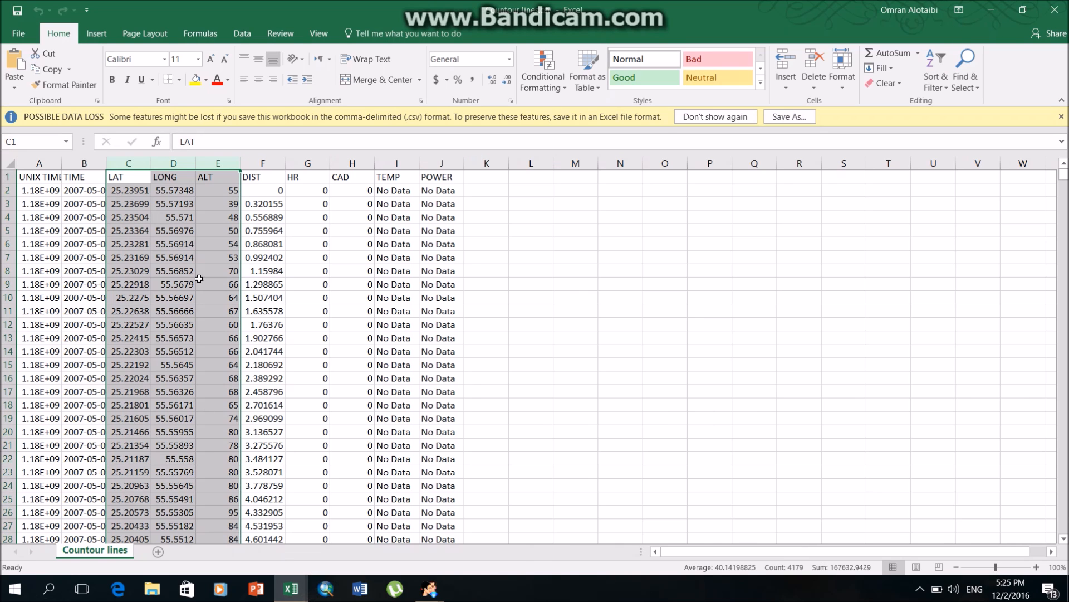
drag(126, 193, 134, 521)
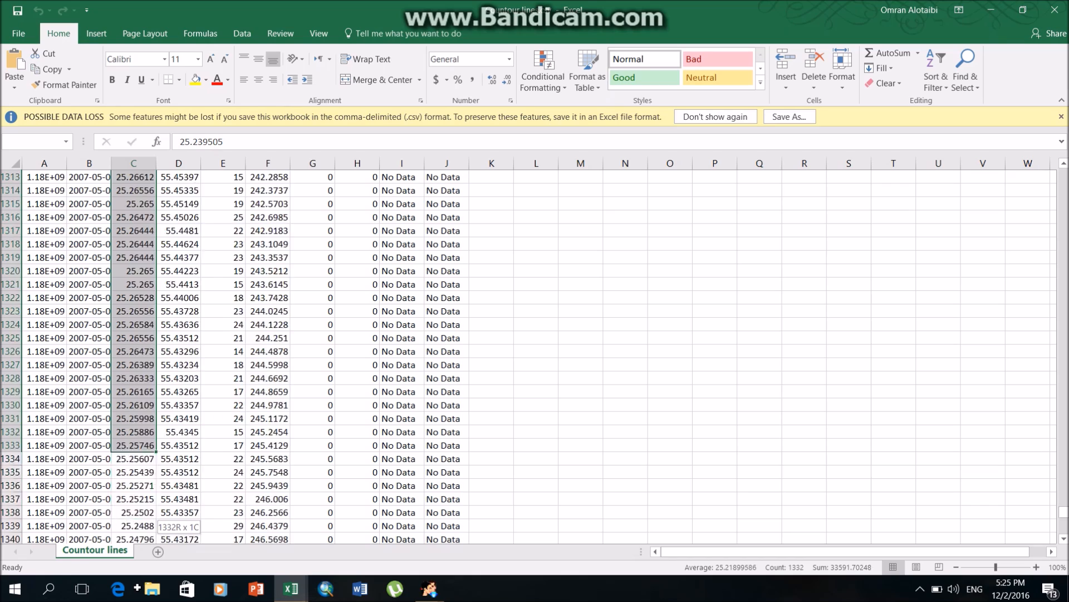
drag(134, 521, 162, 520)
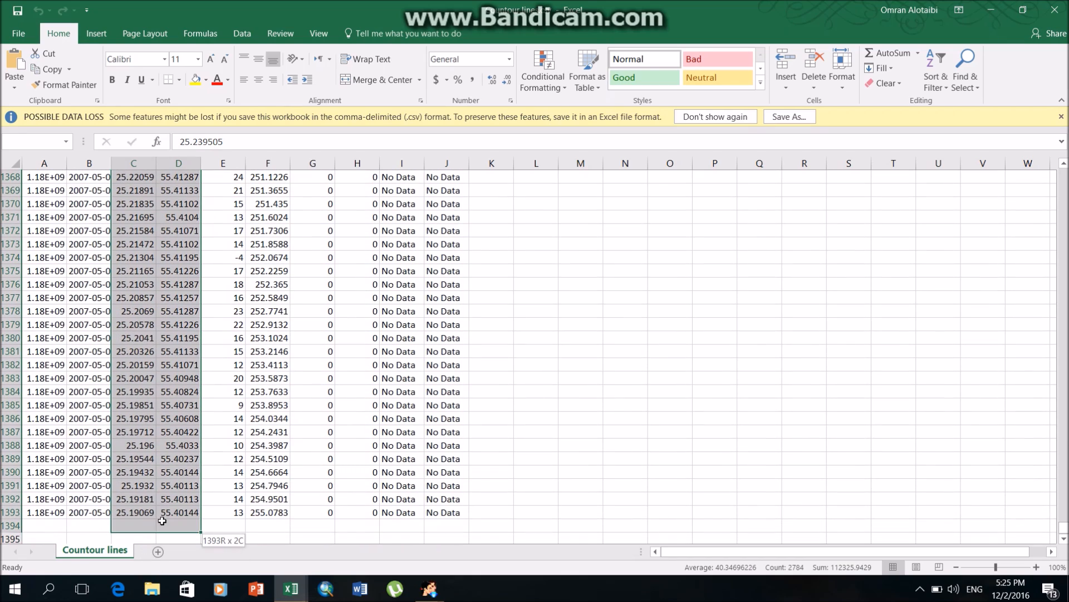
key(alt+Tab)
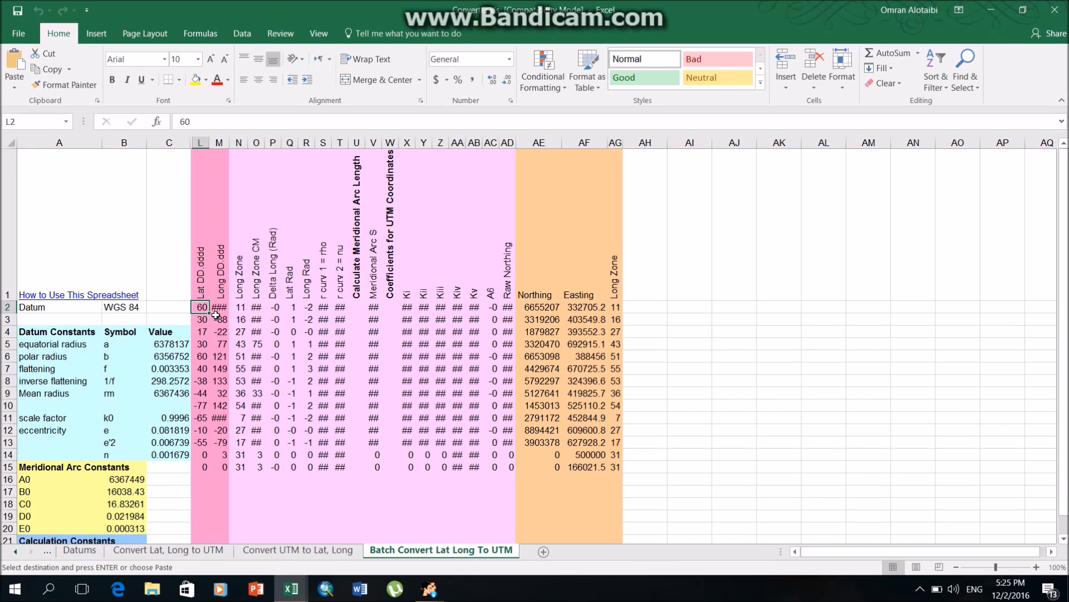
key(ctrl+v)
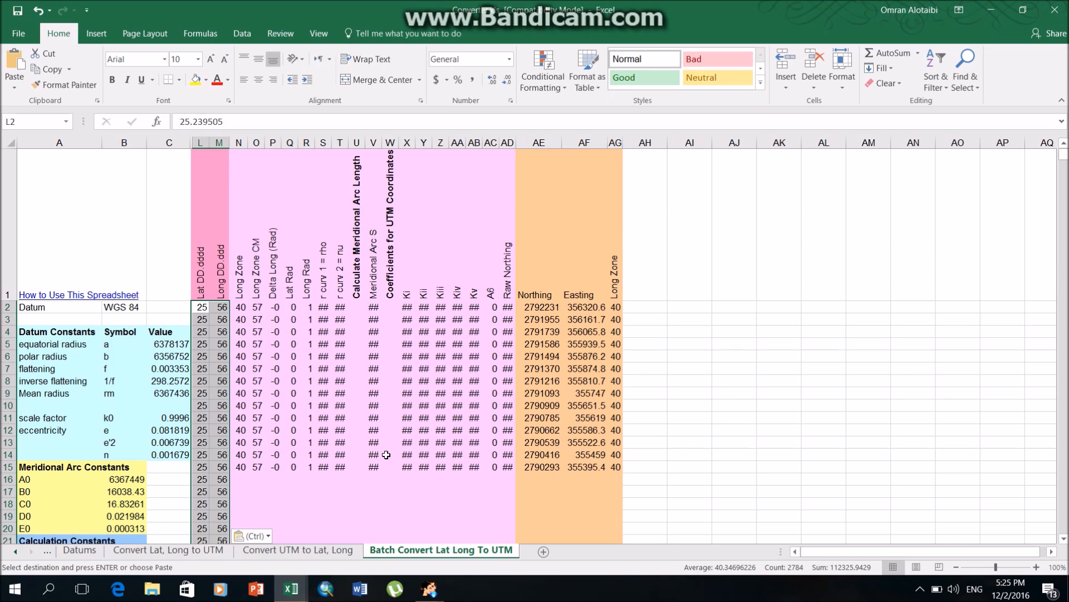
Fill the conversion formulas in N15:AG15 down through all rows that contain pasted coordinates.
scroll(234, 334, down, 2)
drag(245, 252, 589, 253)
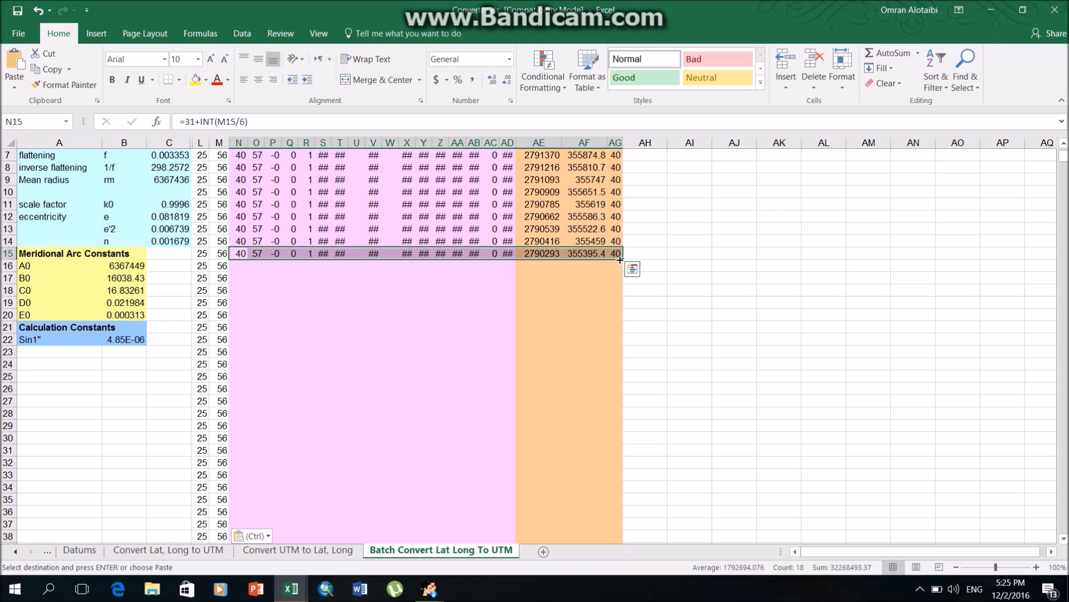
double_click(624, 262)
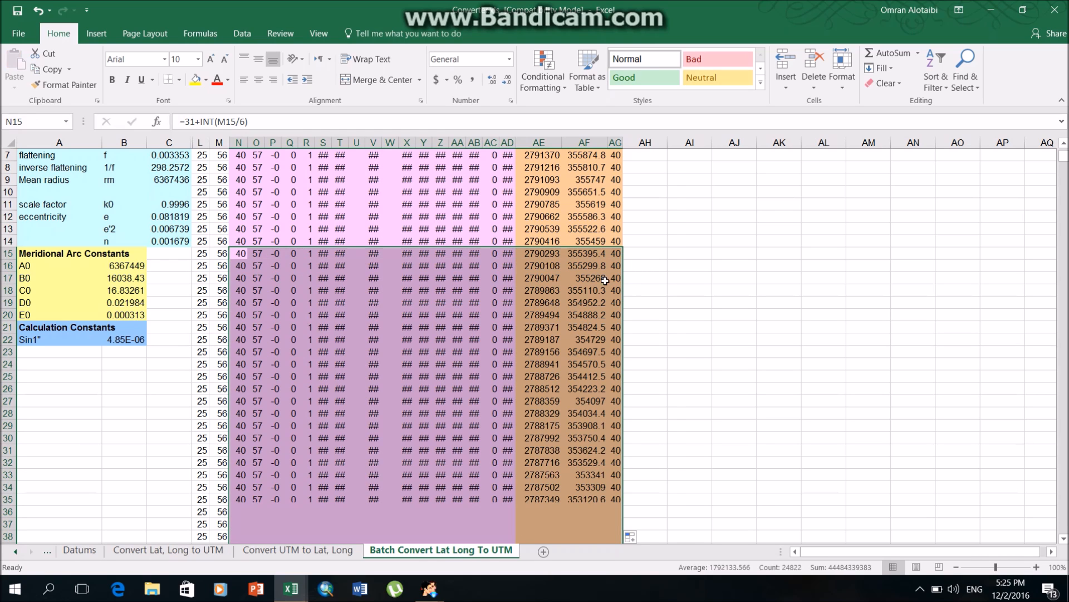
click(584, 291)
Copy all the Northing and Easting results, from AE2 to AF1393.
scroll(552, 393, up, 2)
drag(545, 306, 585, 509)
key(ctrl+c)
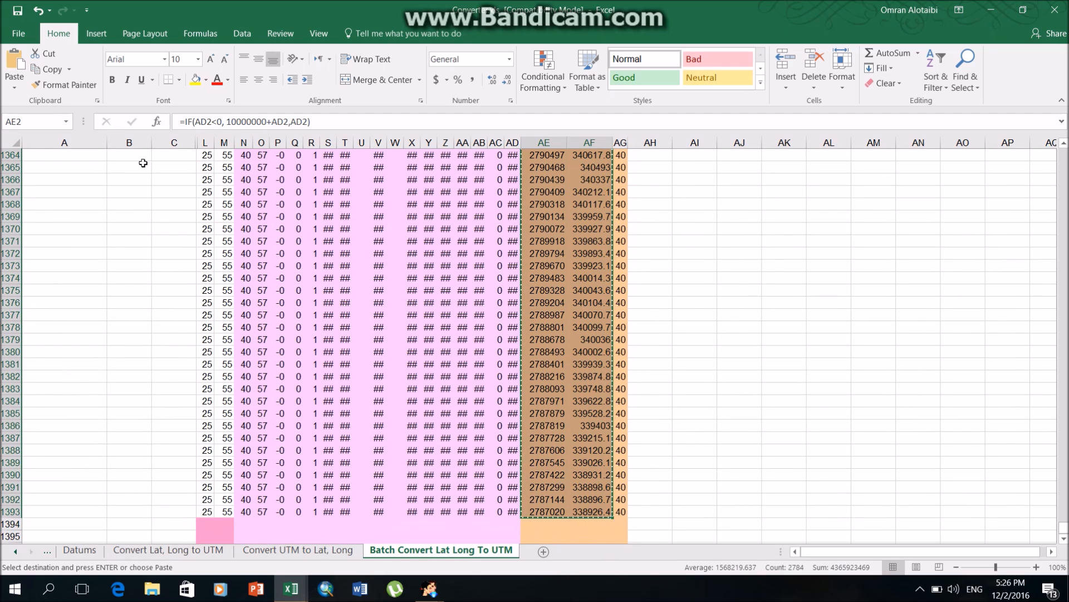
Create a blank workbook and paste the copied Northing and Easting results at A1 as values only.
click(20, 33)
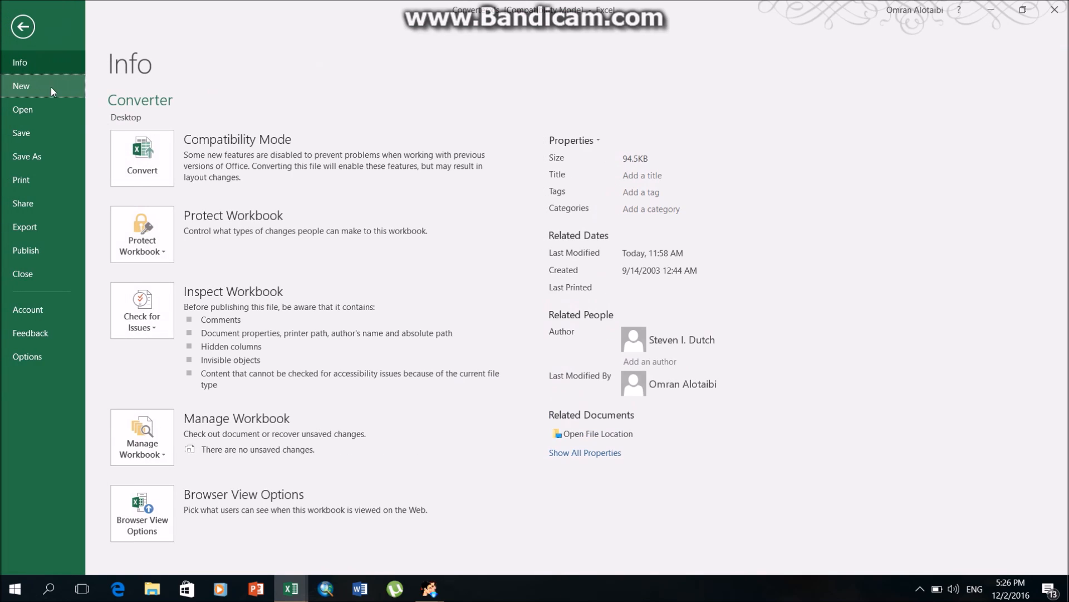
click(44, 86)
click(167, 229)
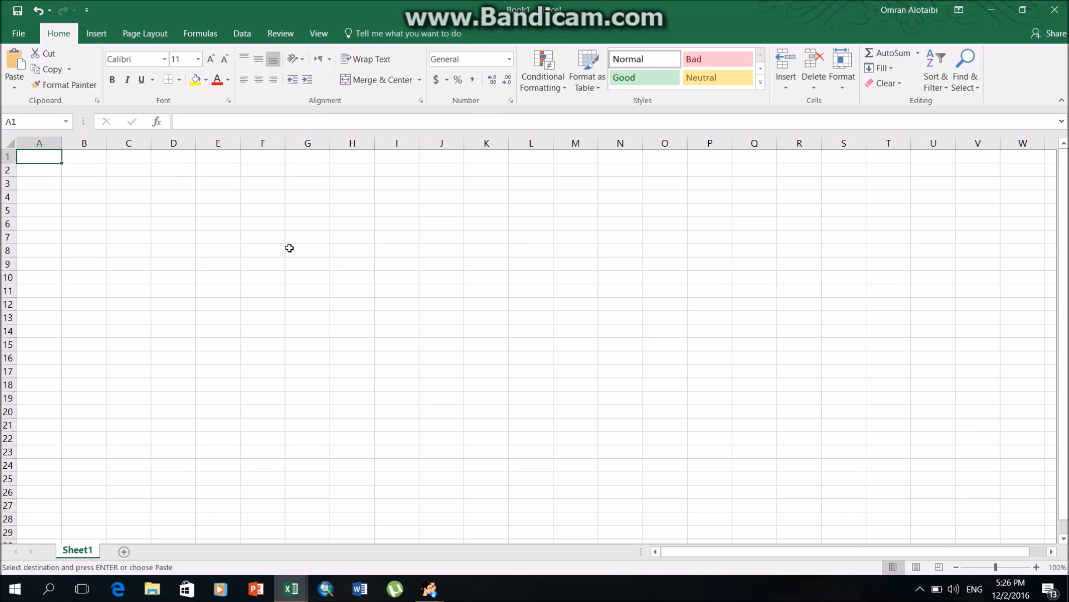
key(ctrl+v)
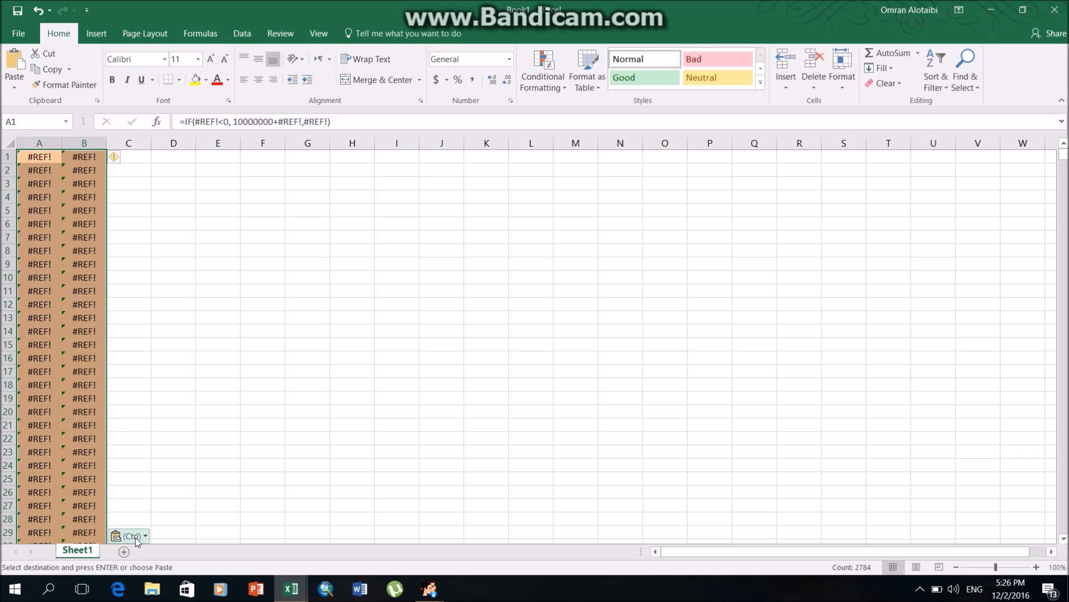
click(130, 536)
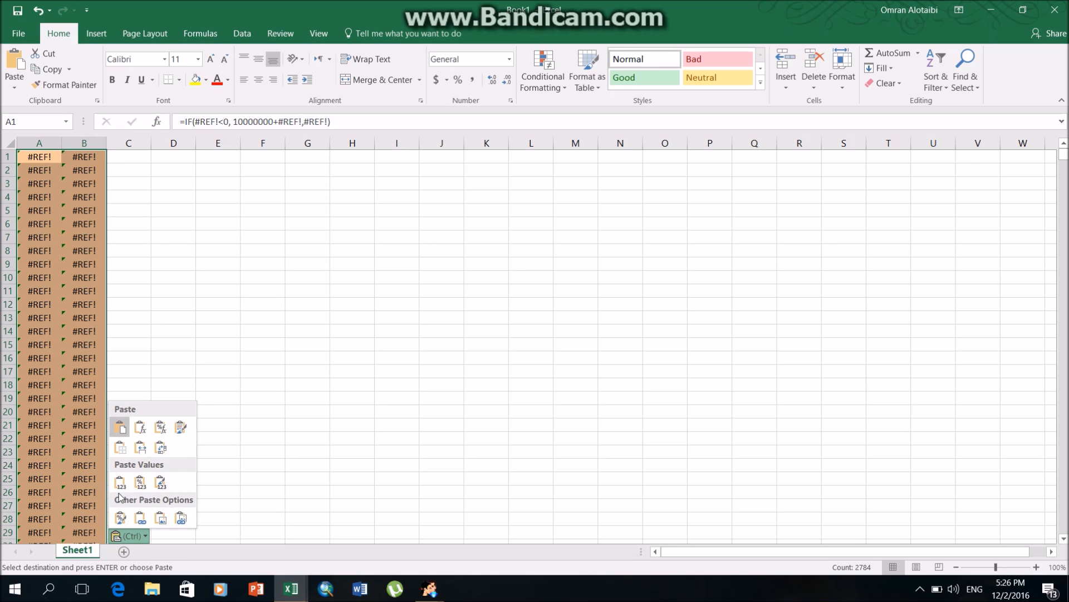
click(120, 482)
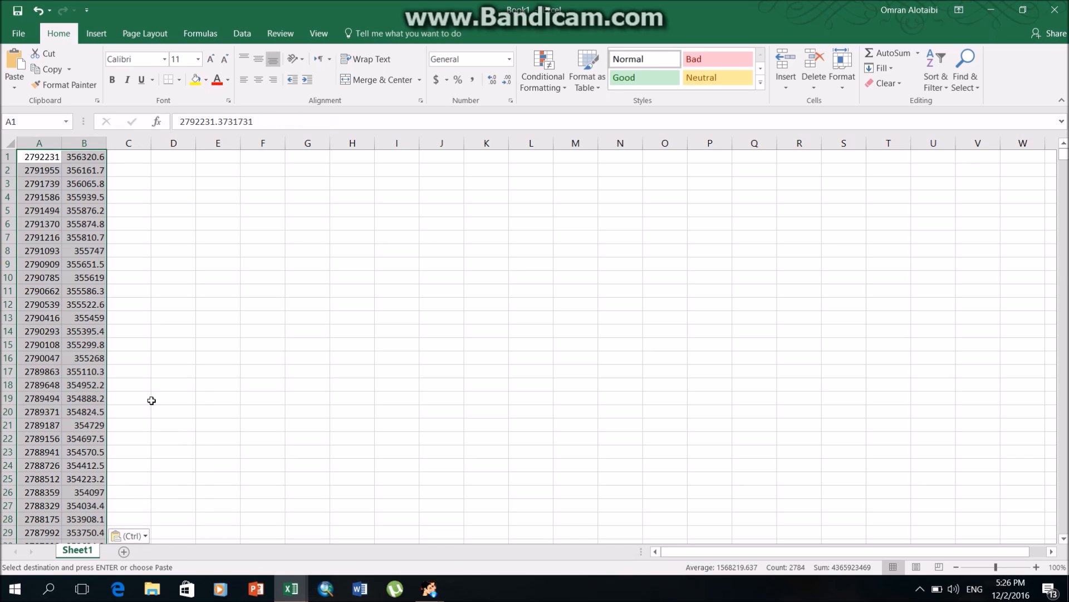
Select cell C1, beside the pasted Northing and Easting columns, as the destination for the altitudes.
click(129, 158)
click(48, 157)
click(88, 156)
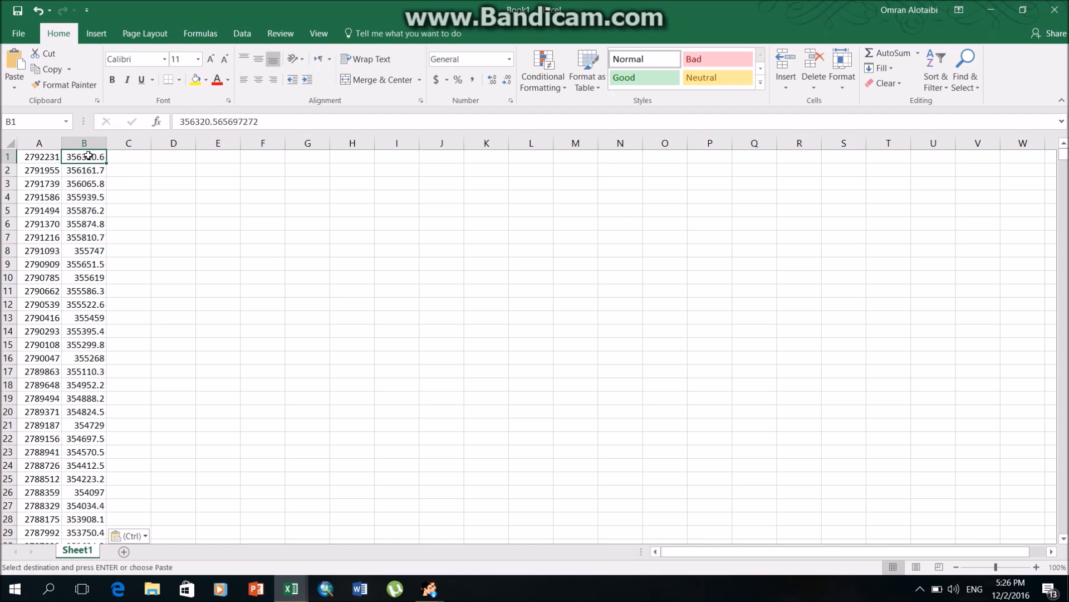
drag(140, 157, 135, 159)
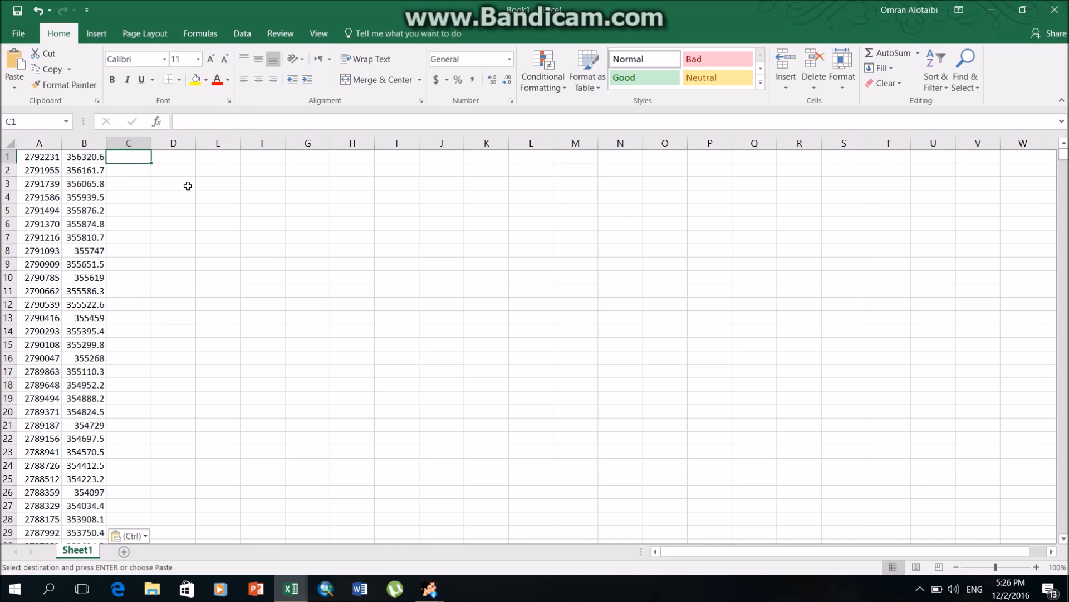
Switch to the Converter.xls workbook and close it.
key(alt+Tab)
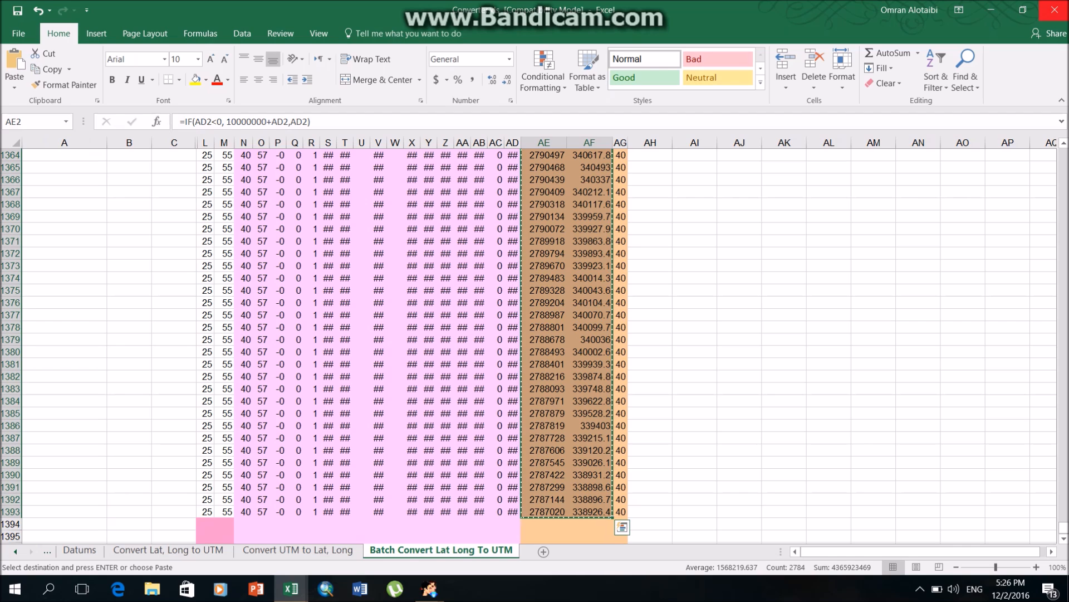
click(1054, 9)
click(540, 310)
click(490, 340)
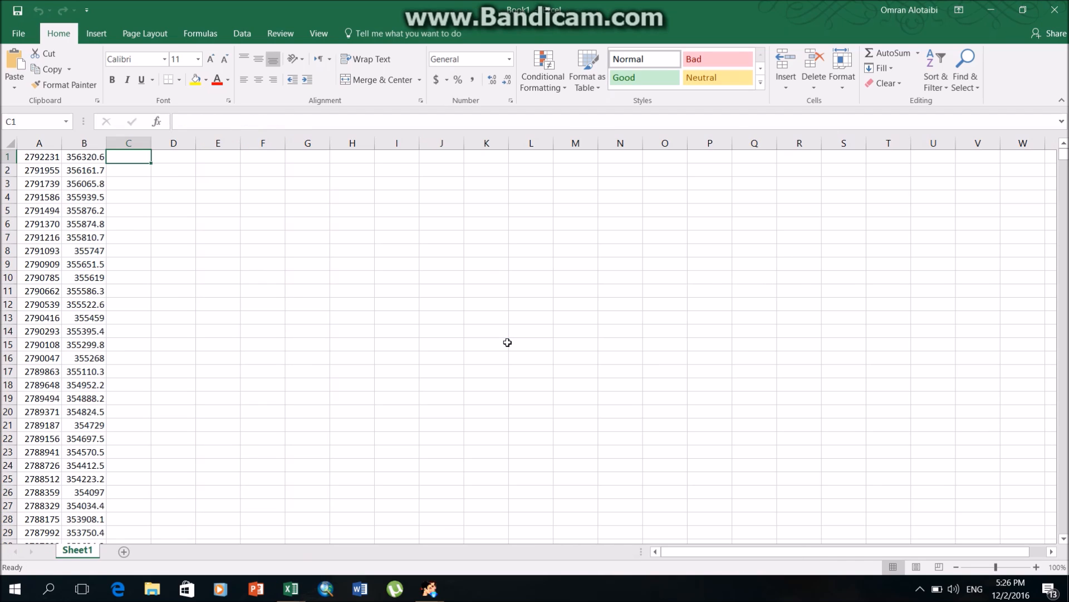
Copy the ALT values (E2:E1393) from Countour lines.csv and paste them into column C of the new workbook, starting at C1.
key(alt+Tab)
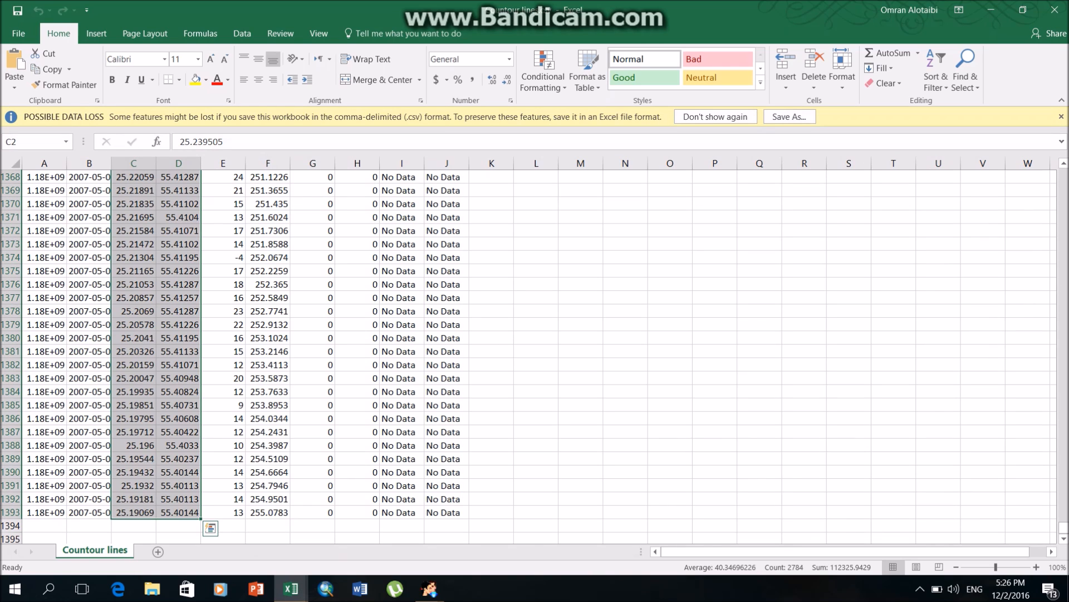
drag(1064, 524, 1063, 177)
drag(230, 192, 234, 599)
key(ctrl+c)
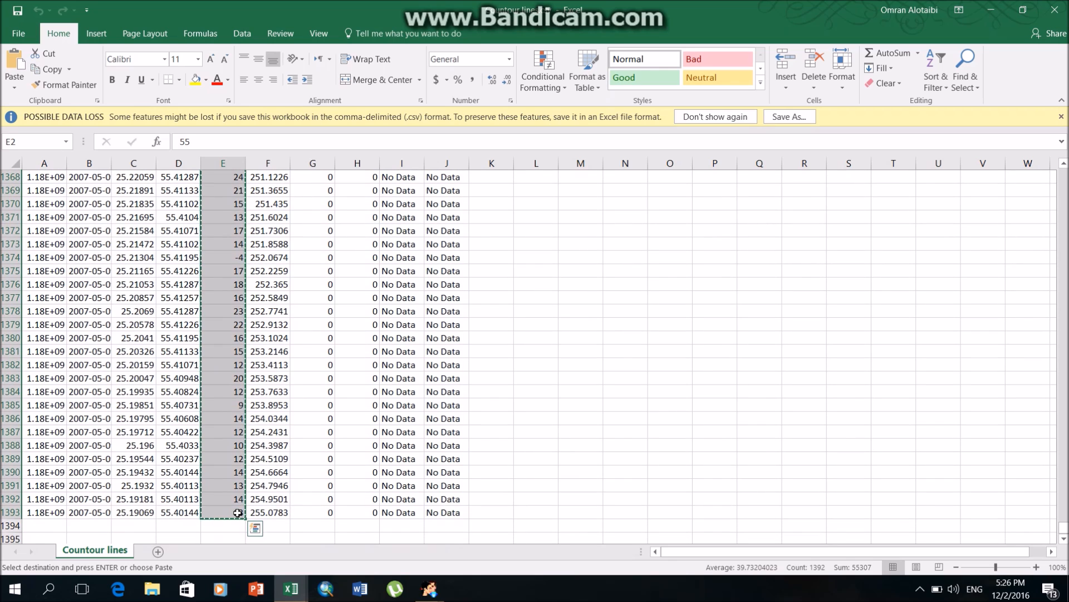
key(alt+Tab)
key(ctrl+v)
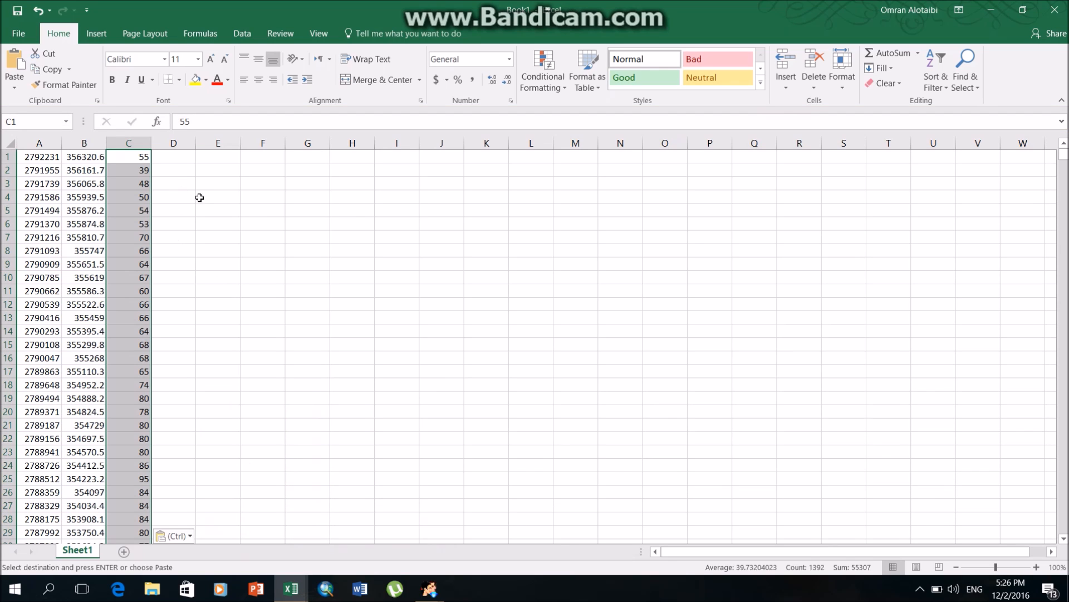
Close Countour lines.csv without keeping the copied data on the clipboard.
click(558, 213)
key(alt+Tab)
click(1056, 10)
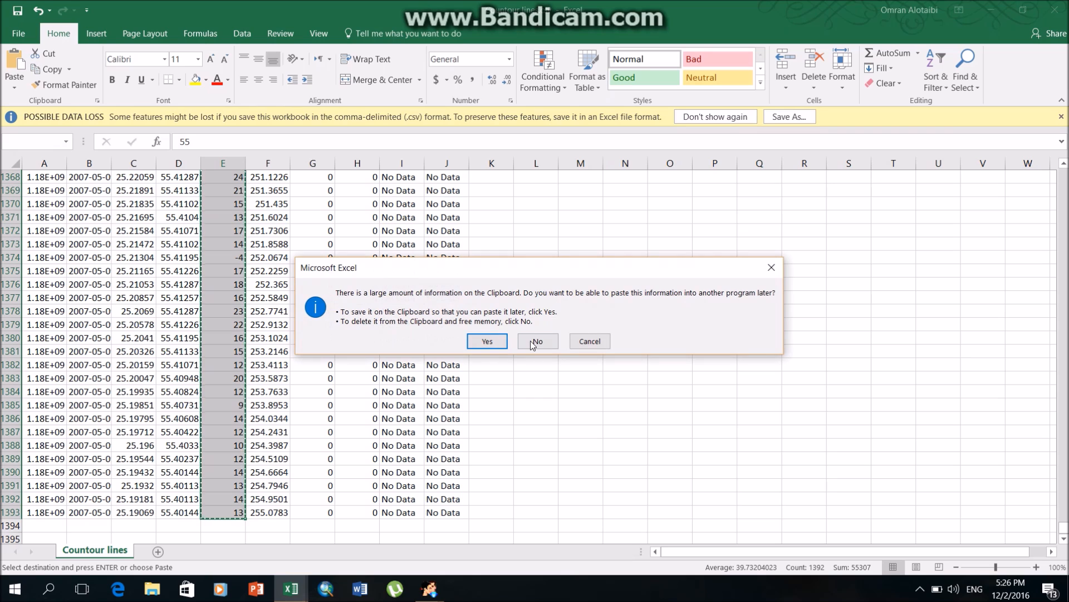
click(536, 341)
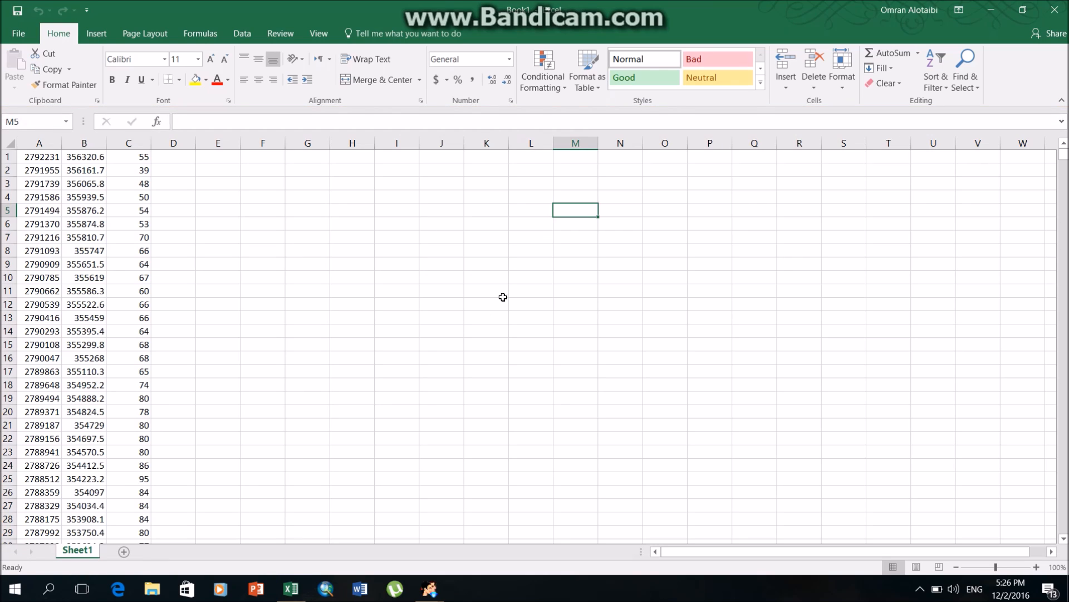
Review the first entries of the Northing, Easting and altitude columns (A to C).
drag(39, 157, 81, 170)
click(85, 157)
click(131, 159)
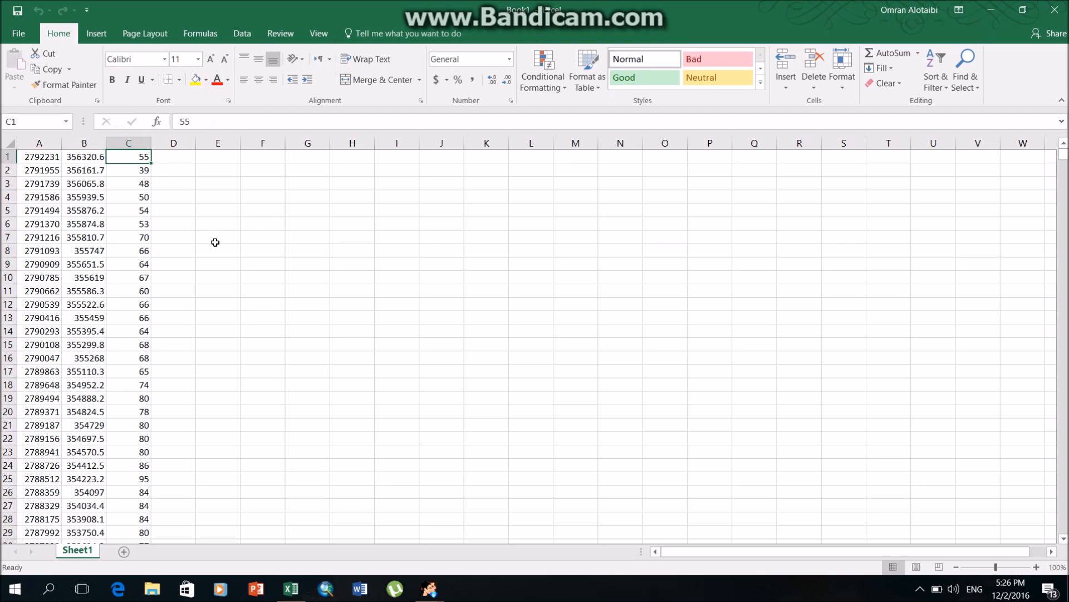
Save the workbook to the Desktop as Final Contour Lines in CSV (Comma delimited) format and close it.
click(22, 35)
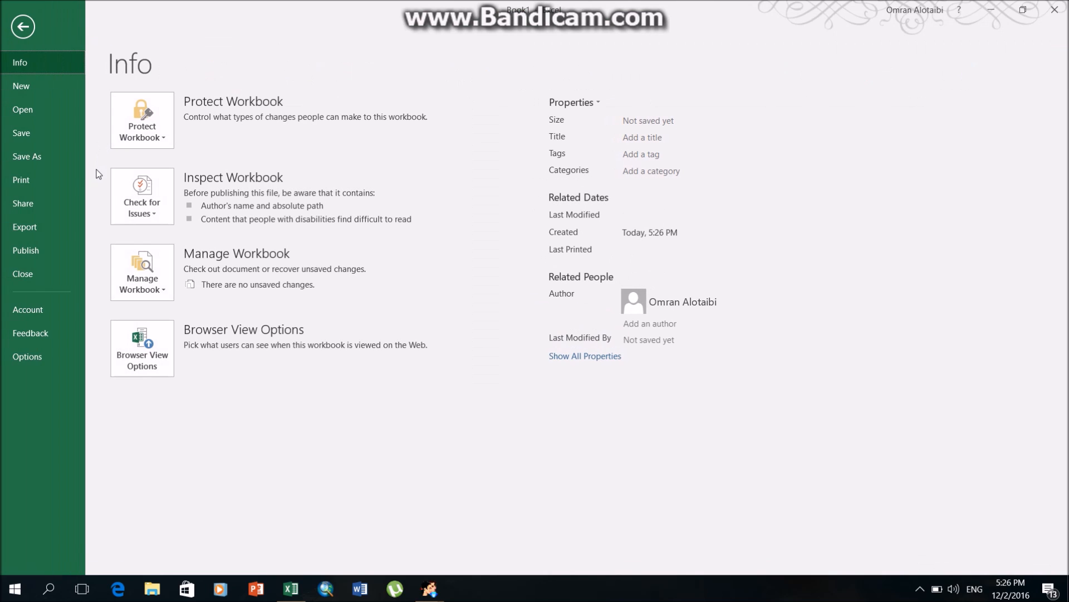
click(66, 159)
click(196, 256)
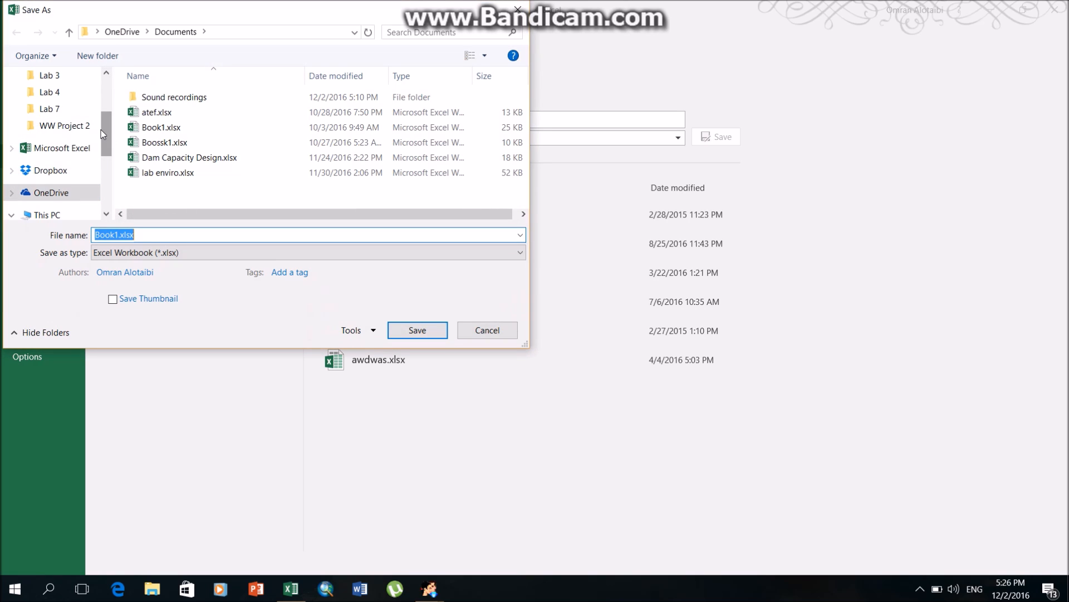
click(55, 120)
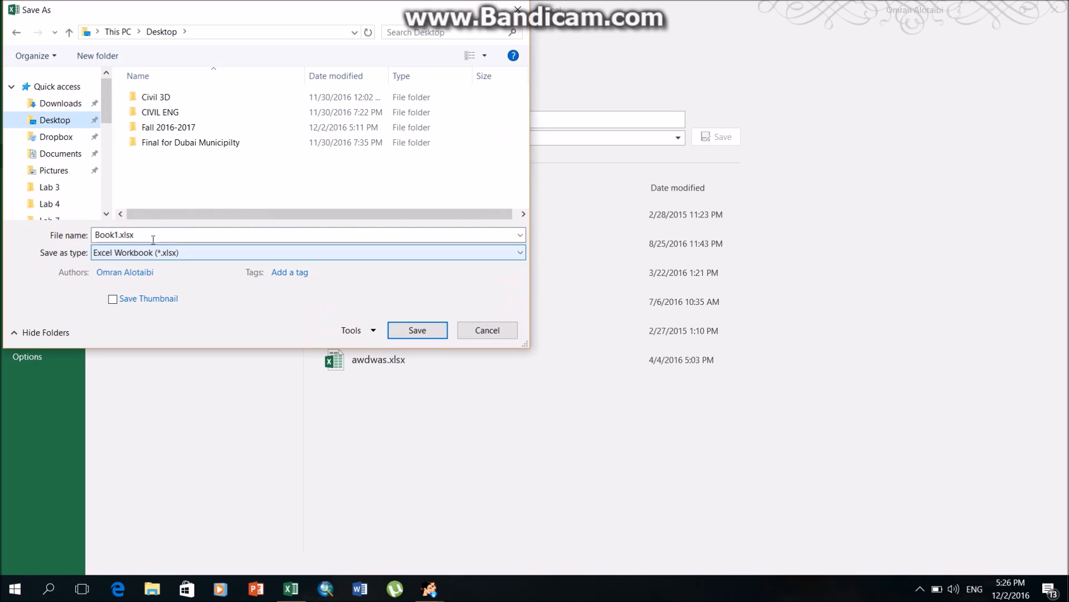
click(114, 237)
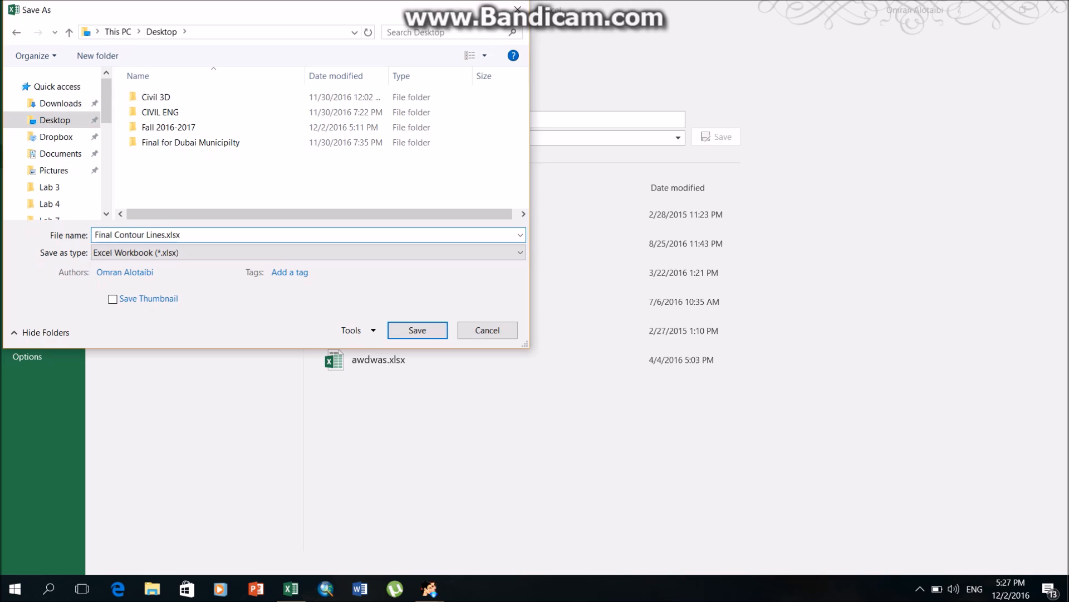
click(161, 258)
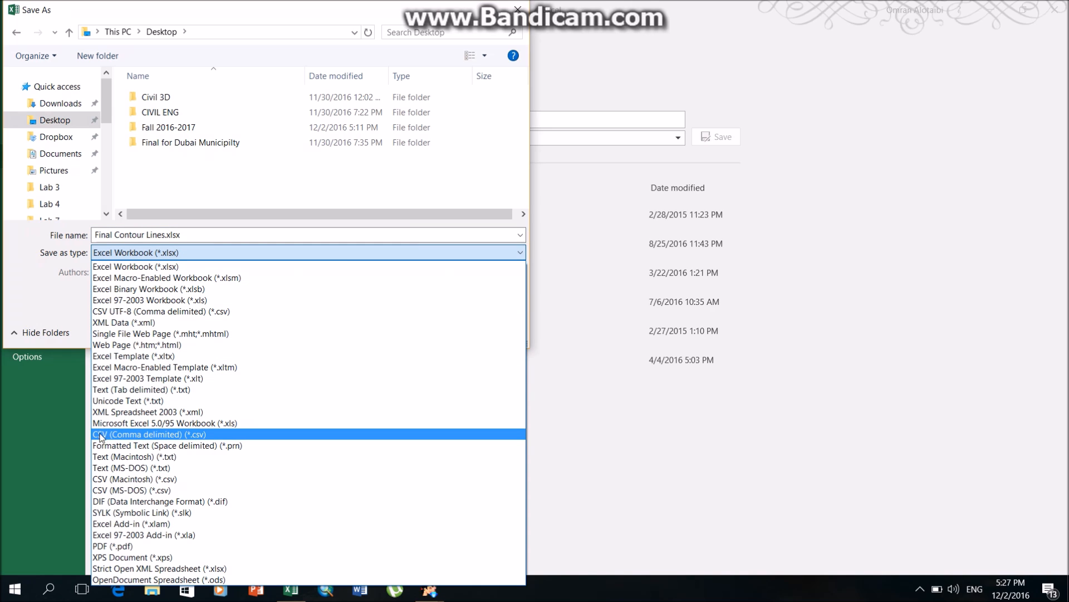
click(216, 436)
click(415, 312)
click(1056, 13)
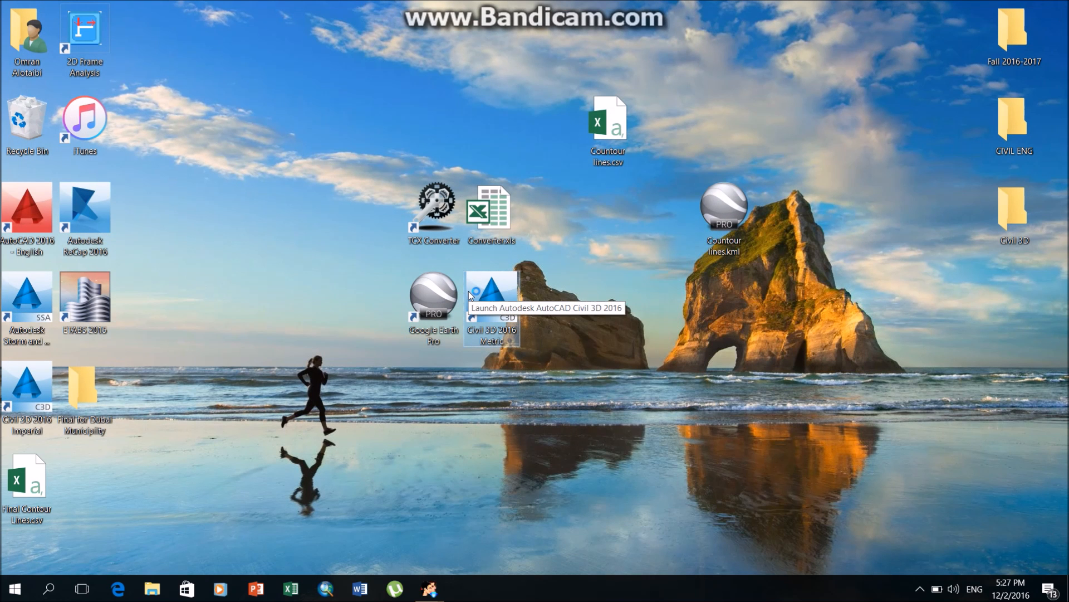
Launch Civil 3D 2016 Metric and open the Drawing Settings for Drawing1.
double_click(469, 295)
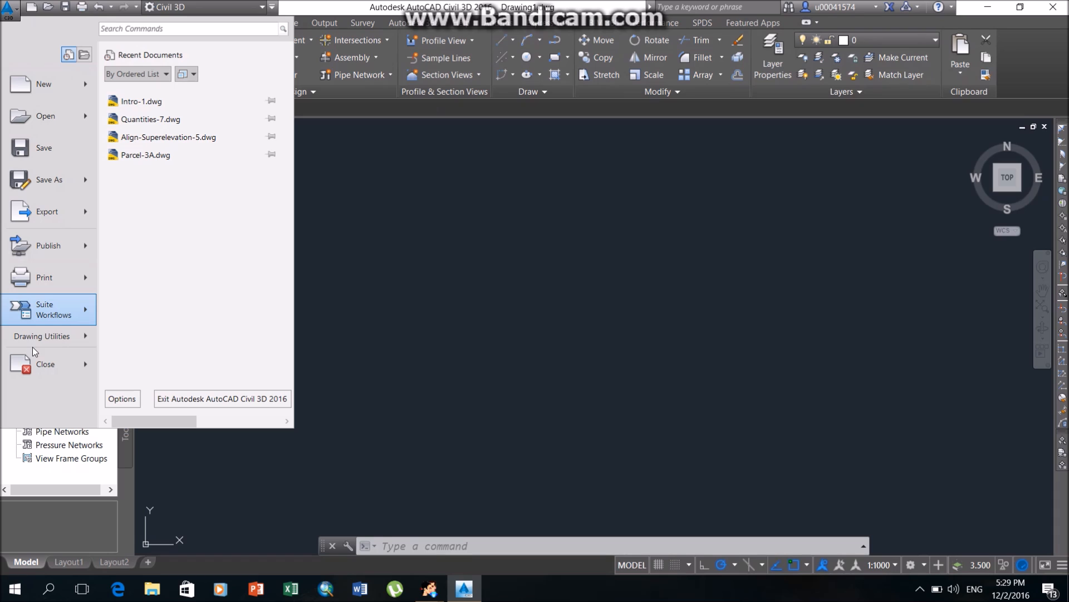
mouse_move(49, 334)
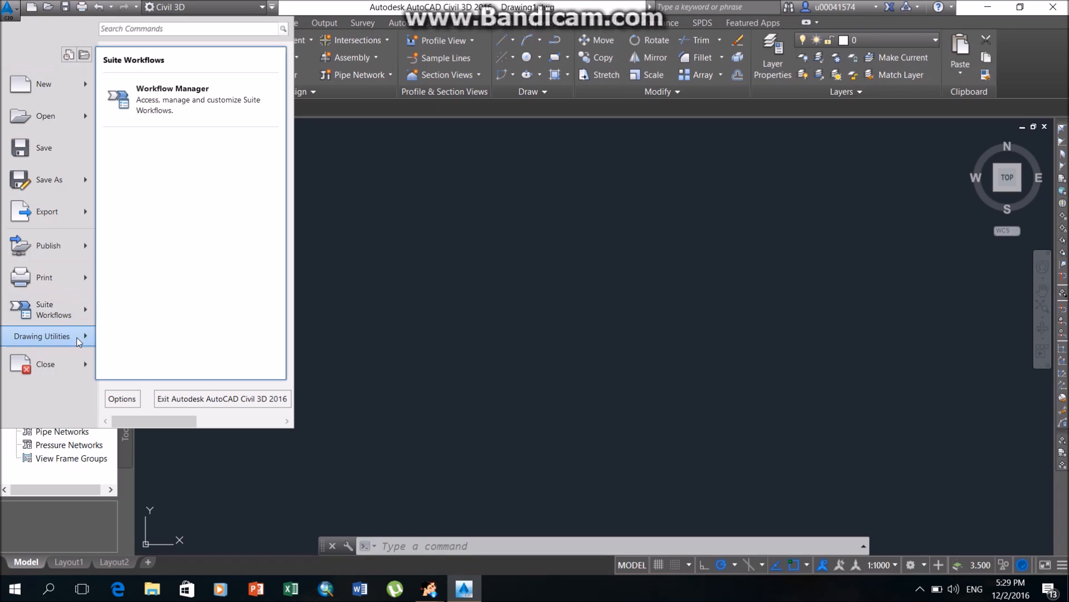
mouse_move(89, 336)
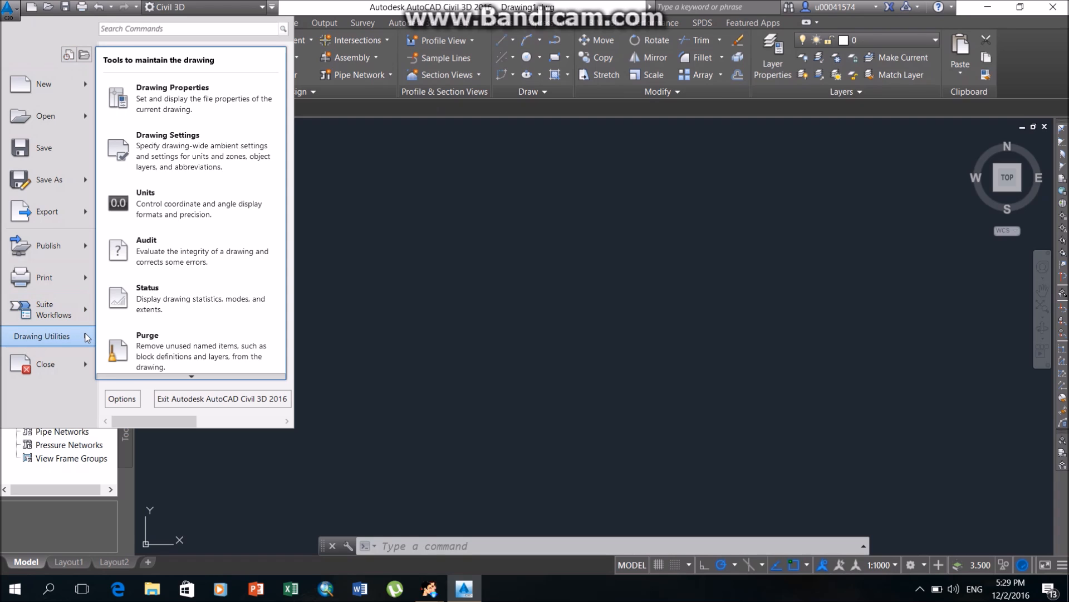
click(179, 156)
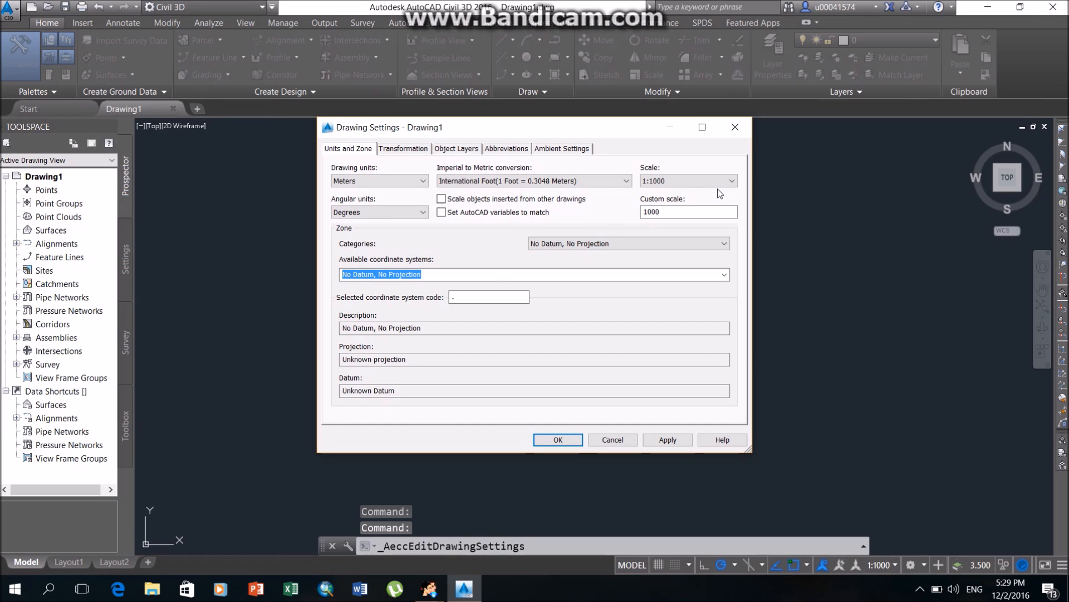
Set the drawing's zone category to UTM, WGS84 Datum.
click(618, 243)
click(640, 243)
click(638, 244)
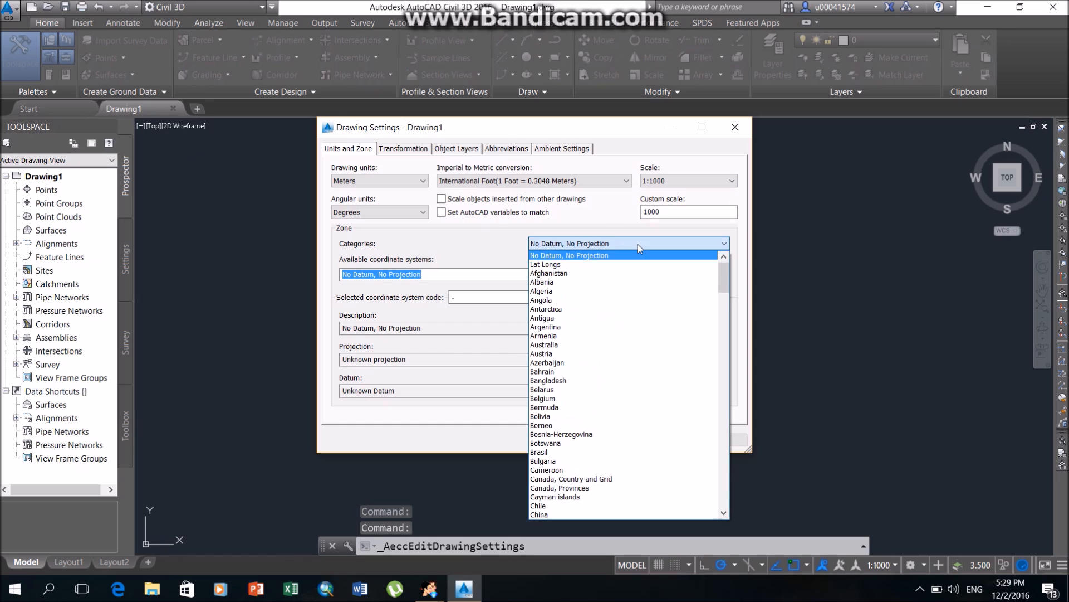
key(u)
key(m)
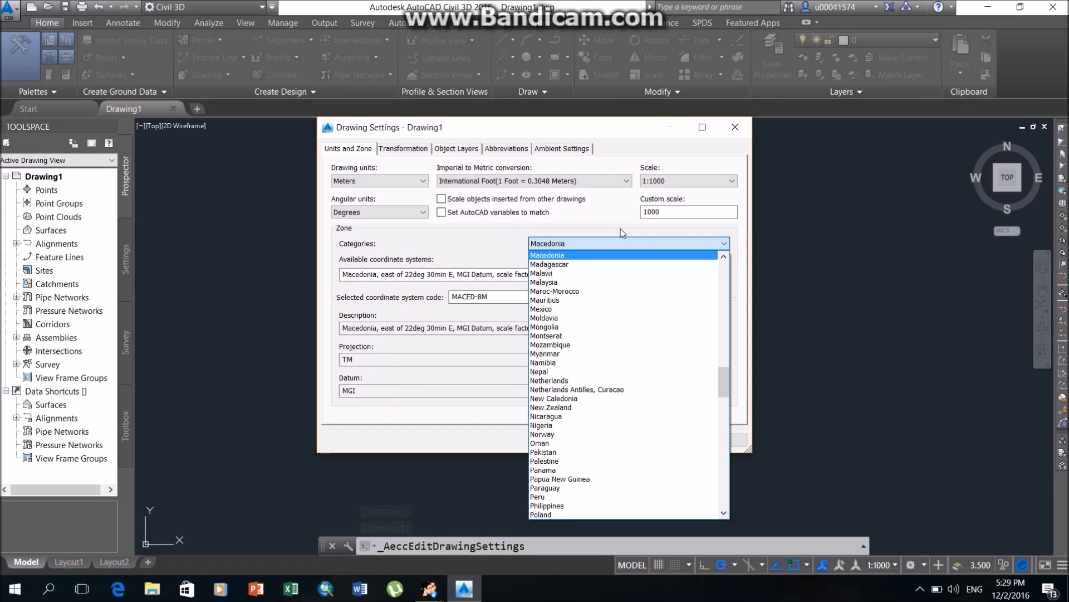
scroll(592, 394, down, 10)
scroll(694, 433, down, 1)
drag(723, 421, 741, 504)
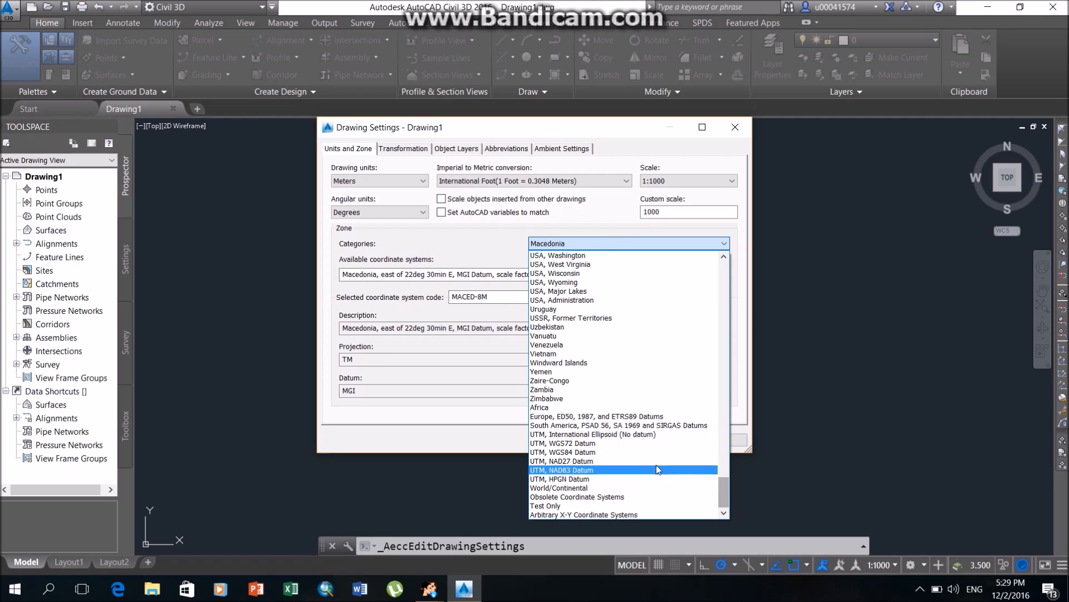
click(644, 453)
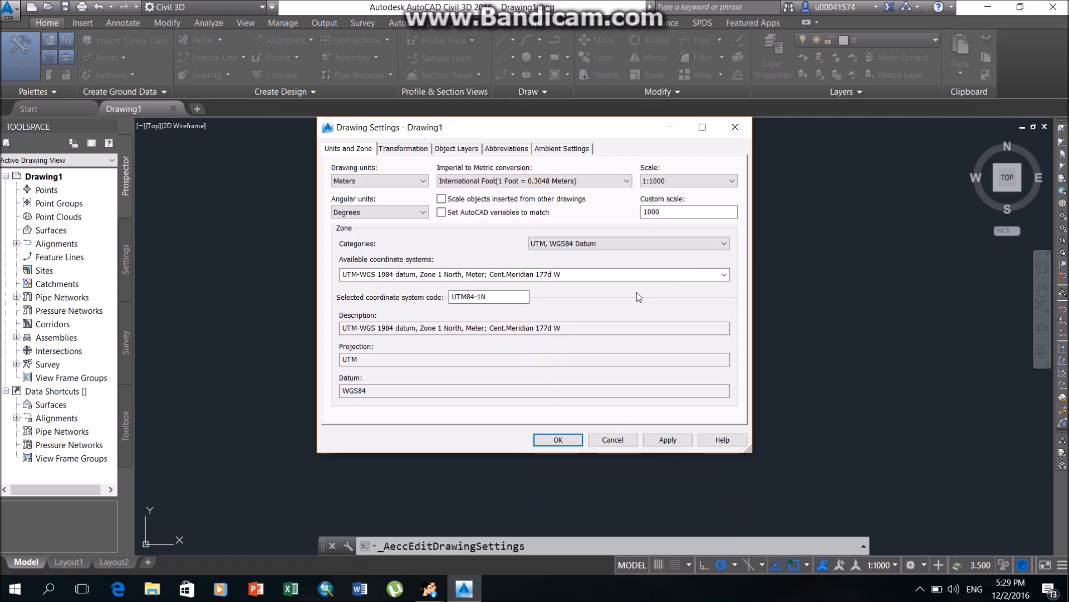
Assign the coordinate system UTM-WGS 1984 datum, Zone 40 North, Meter and apply the drawing settings.
click(535, 274)
scroll(518, 435, down, 11)
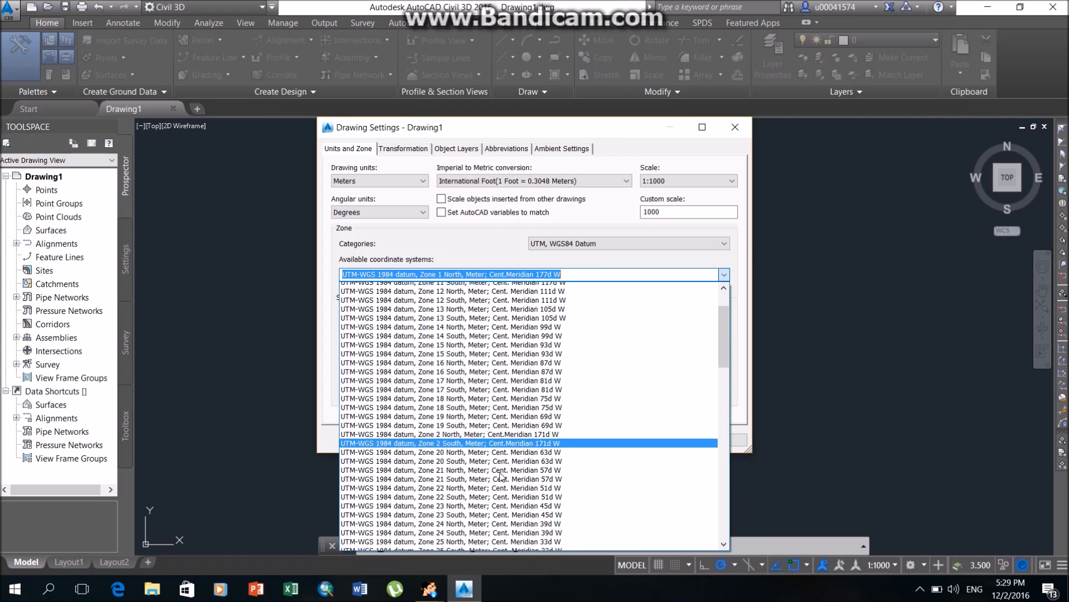
scroll(493, 476, down, 8)
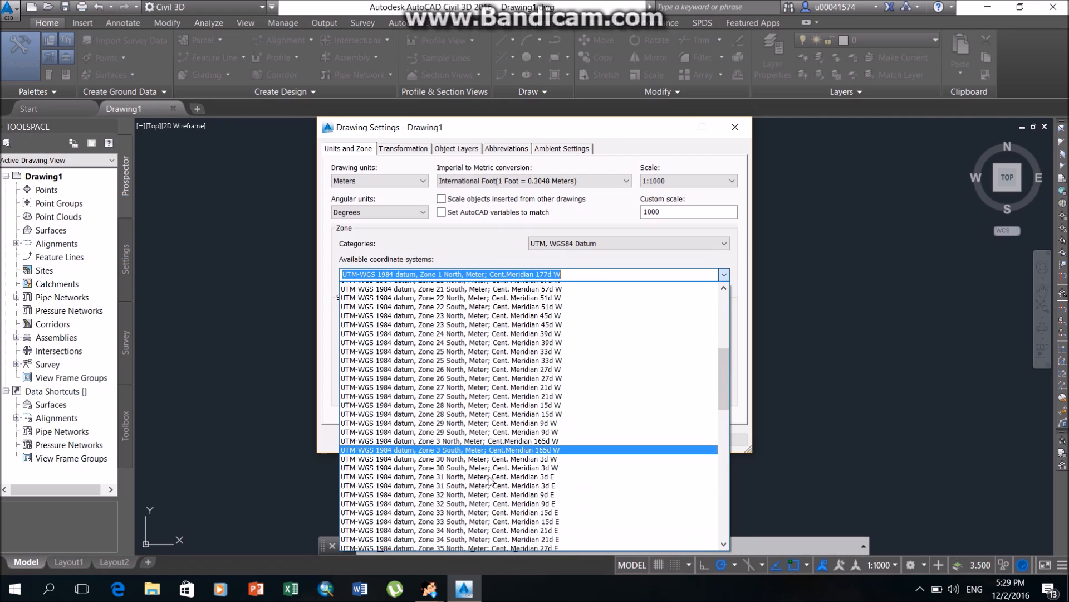
scroll(483, 472, down, 2)
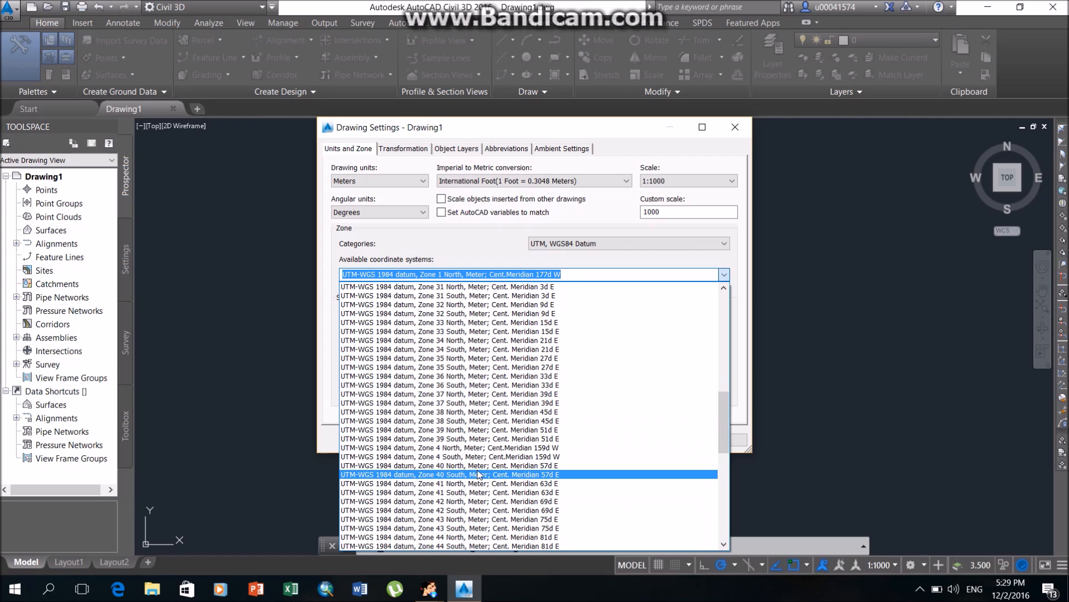
click(480, 470)
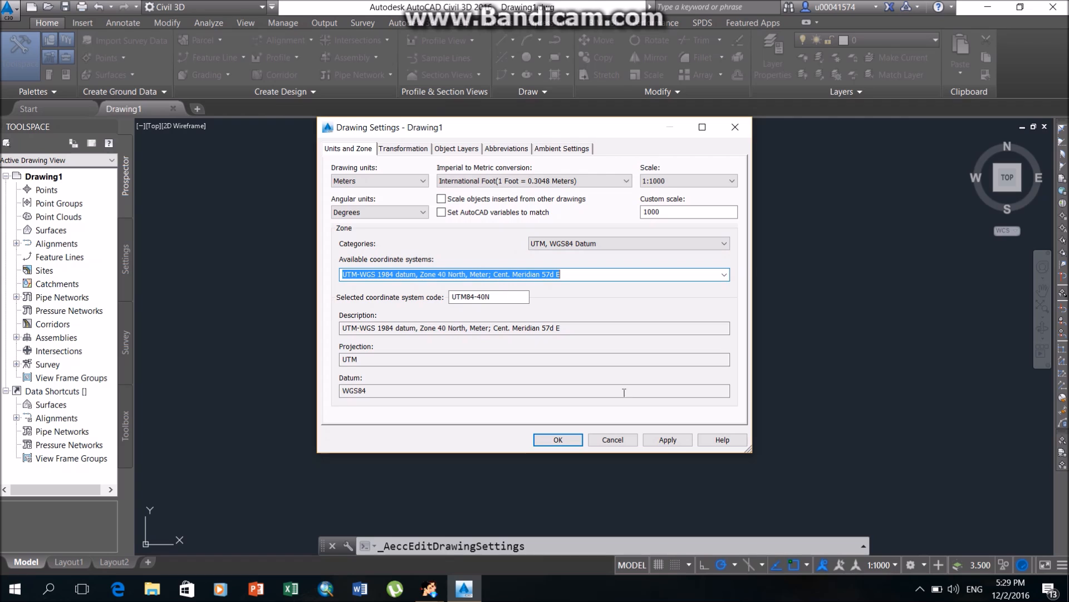
click(668, 439)
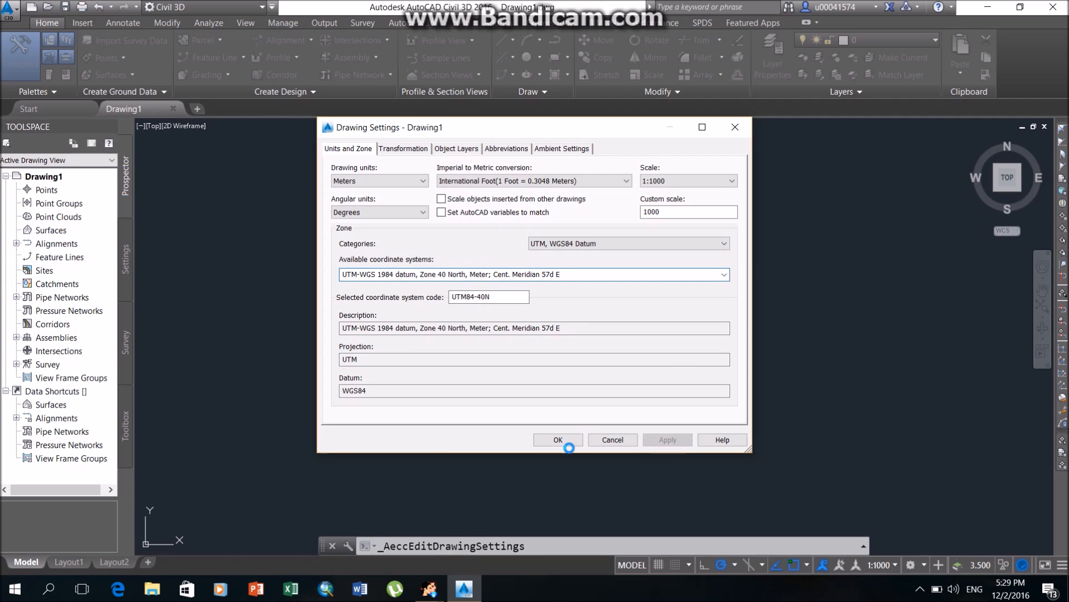
click(564, 441)
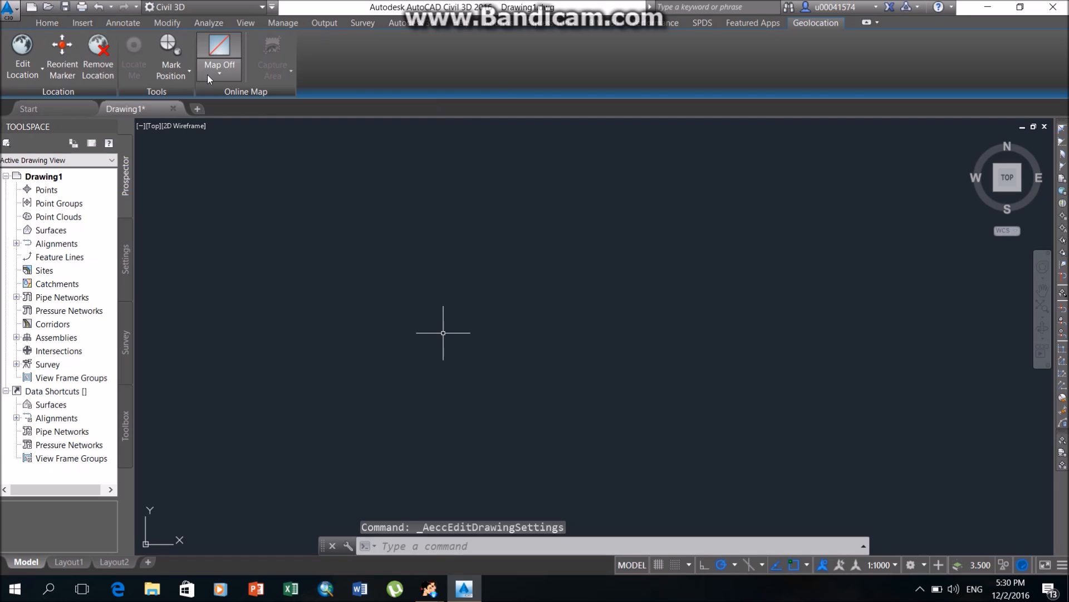
Turn on the hybrid online map for the drawing and answer the online map data prompt.
click(210, 76)
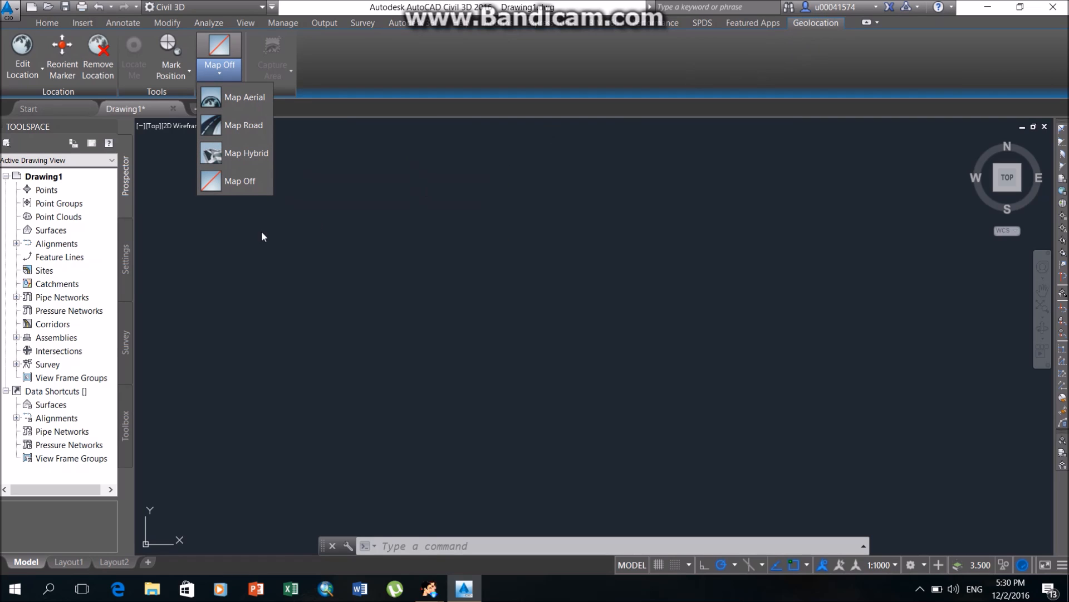
click(241, 163)
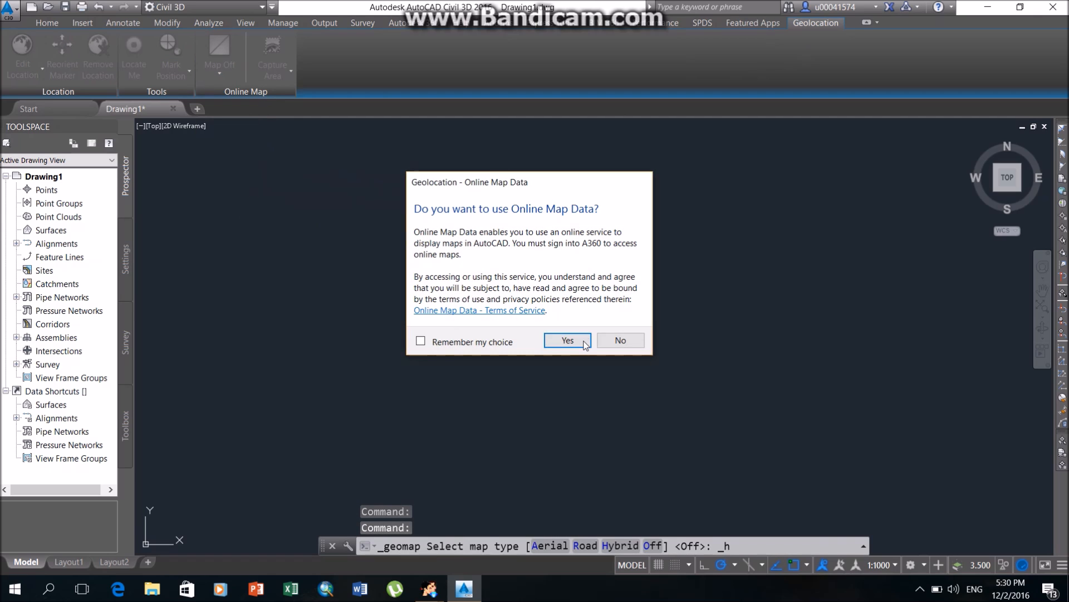
click(620, 341)
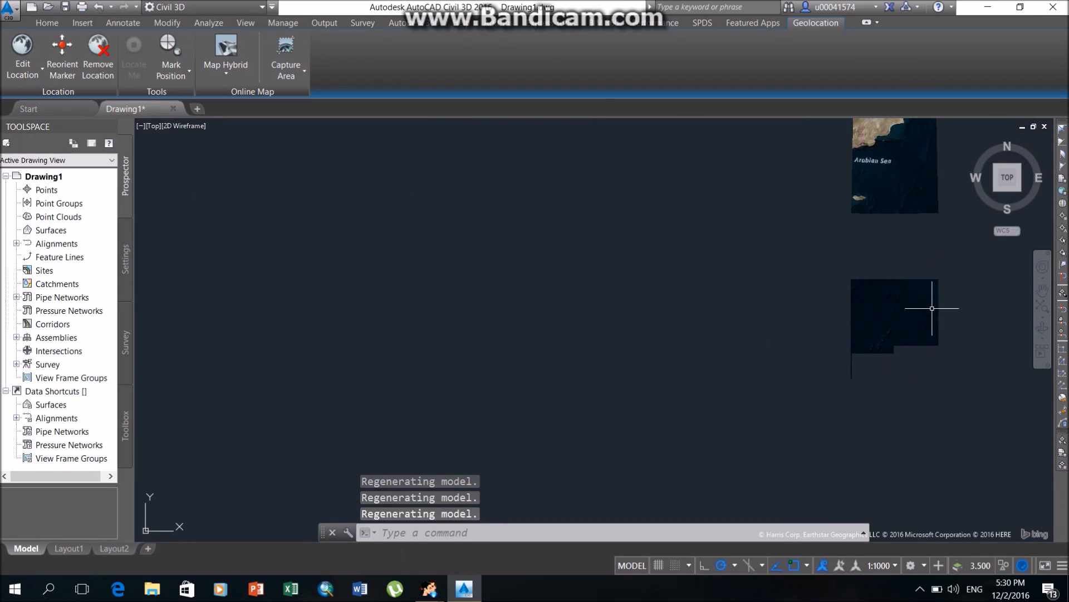
Examine the satellite map of the UAE, closing in on the Dubai area around Mushrif National Park.
middle_drag(883, 162, 709, 461)
scroll(725, 234, up, 2)
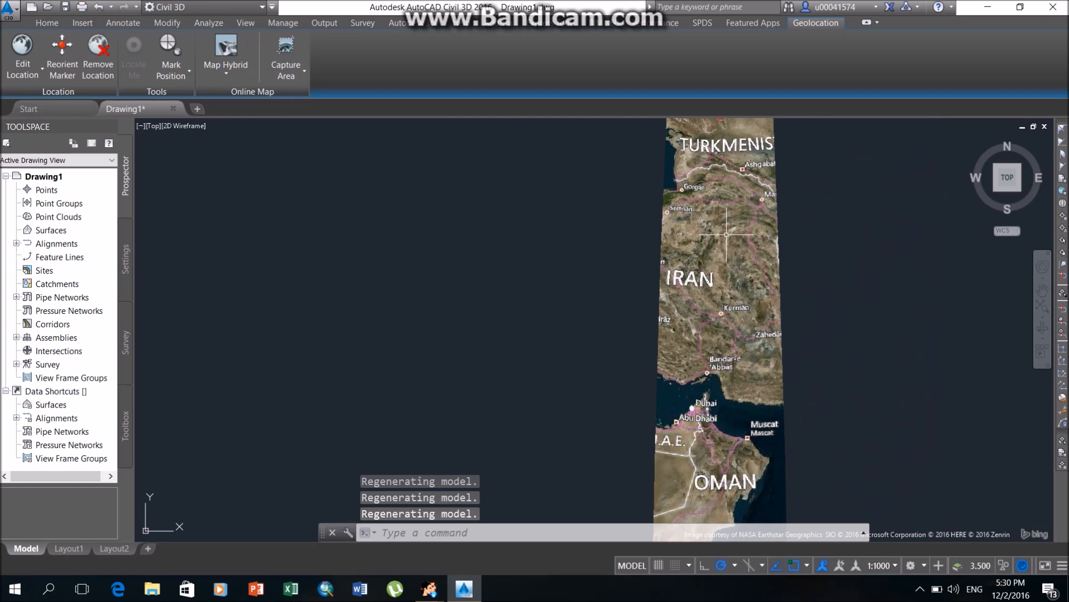
middle_drag(718, 420, 740, 309)
scroll(741, 309, up, 2)
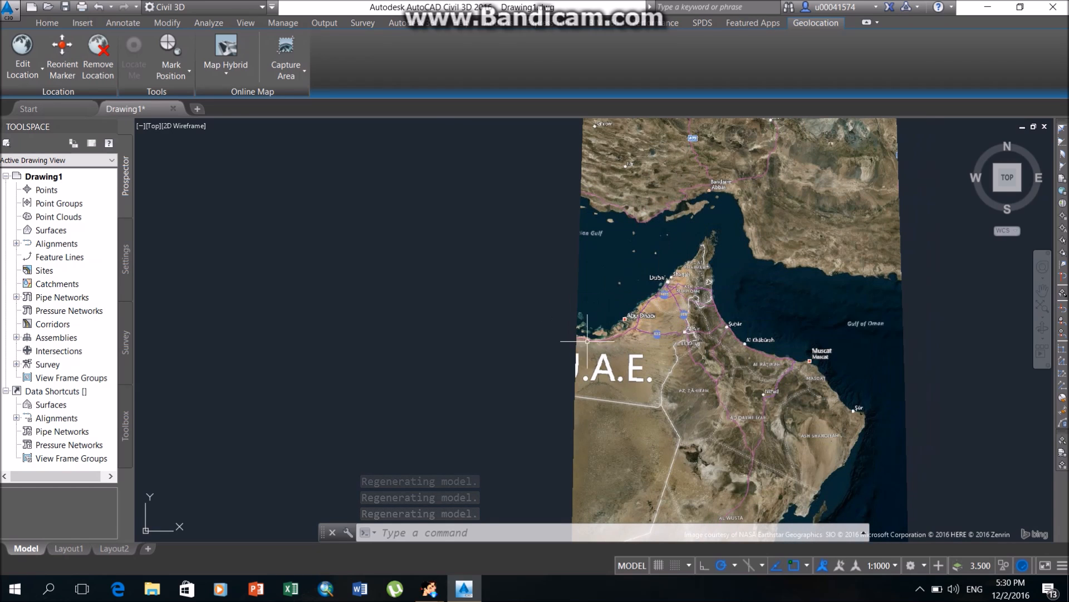
scroll(671, 324, up, 3)
scroll(671, 327, up, 1)
middle_drag(603, 216, 600, 368)
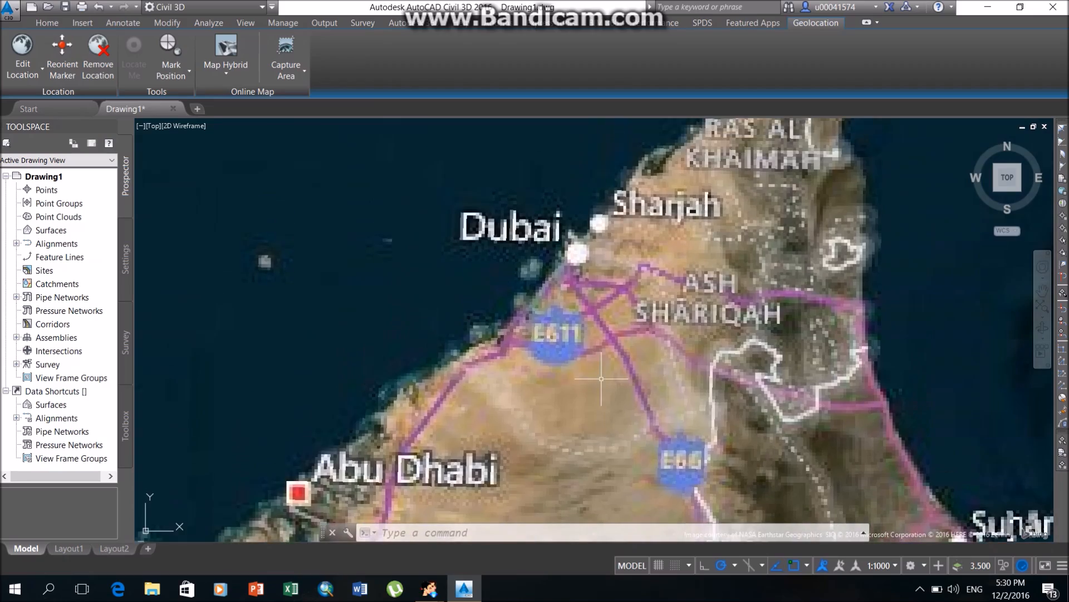
scroll(600, 246, up, 3)
scroll(601, 256, up, 1)
middle_drag(740, 378, 623, 267)
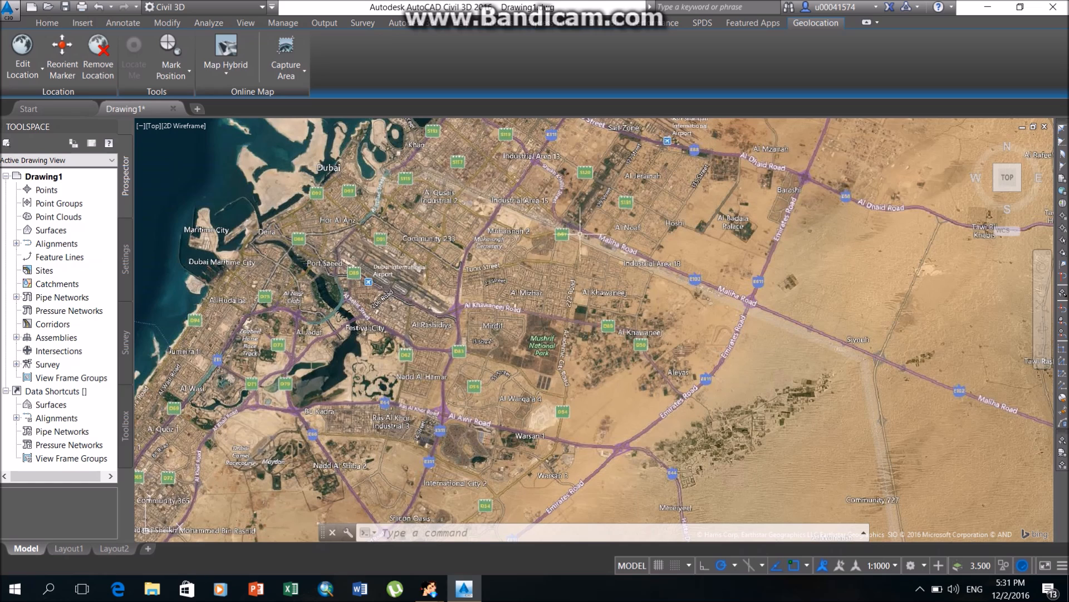
Create a TIN surface on layer C-TOPO with the default name and the Contours 2m and 10m (Background) style.
click(45, 23)
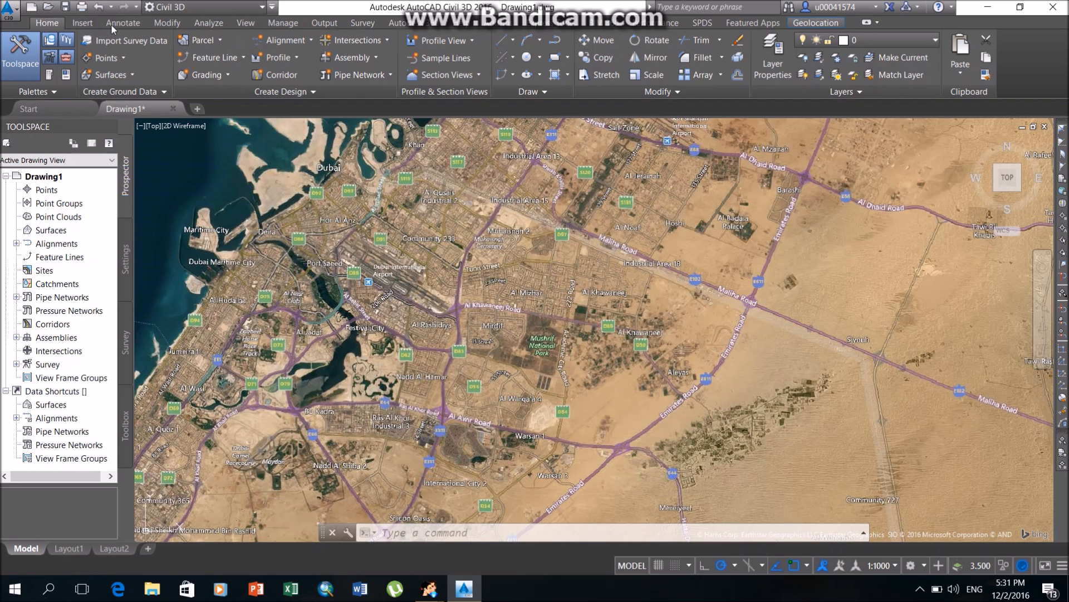
click(110, 75)
click(210, 104)
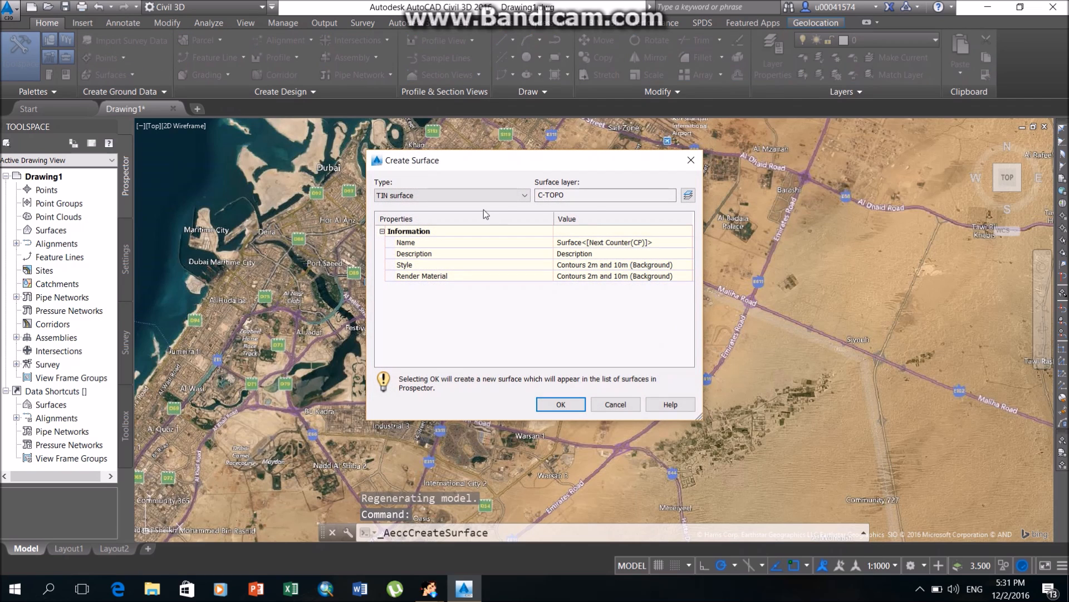
click(562, 405)
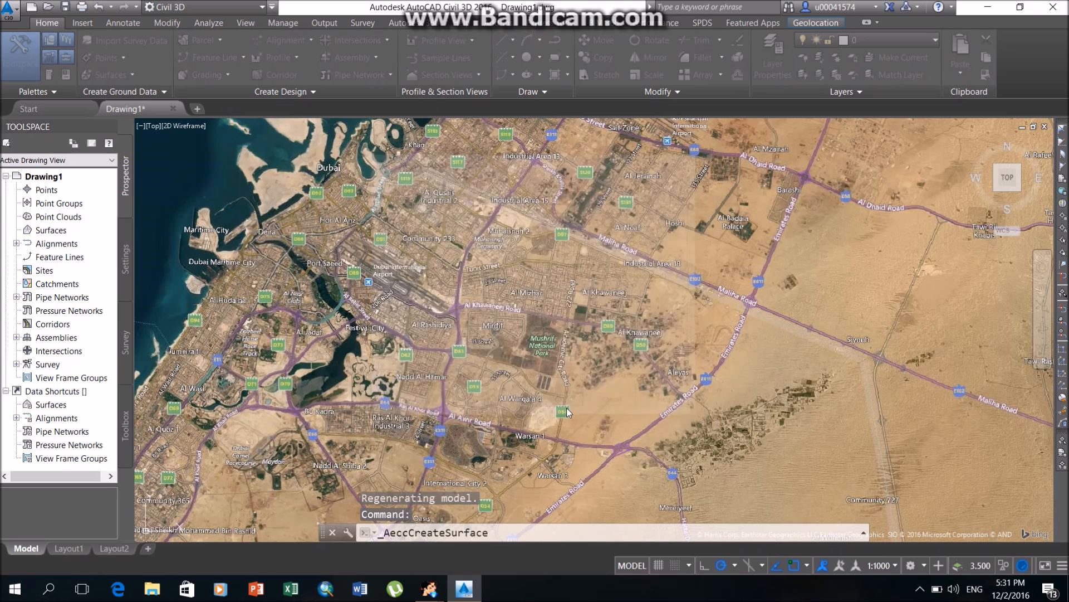
Expand the new surface's definition and start adding a point file to it.
click(17, 230)
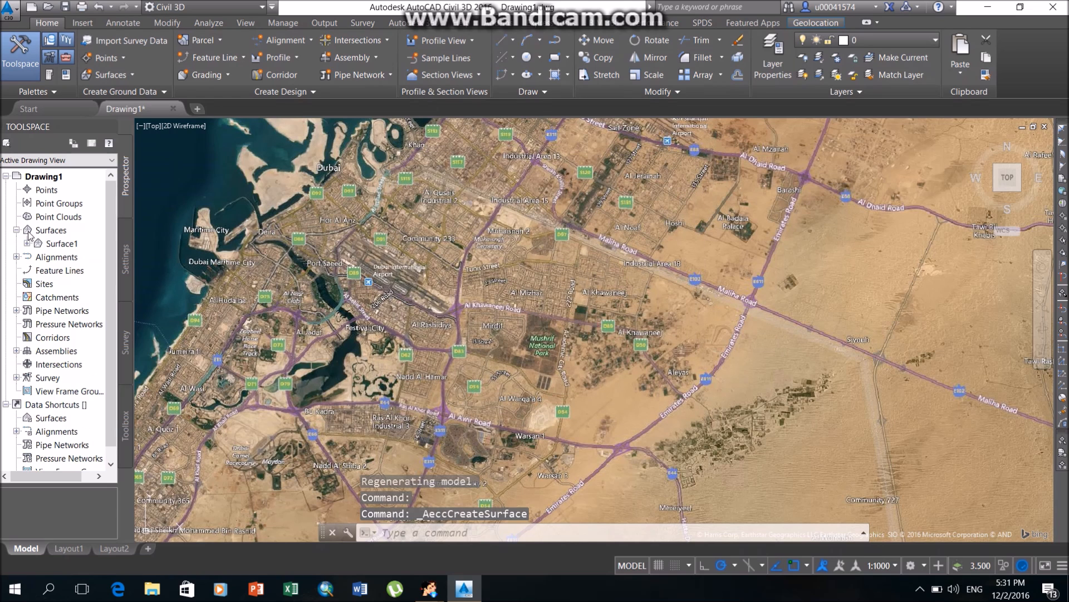
click(26, 243)
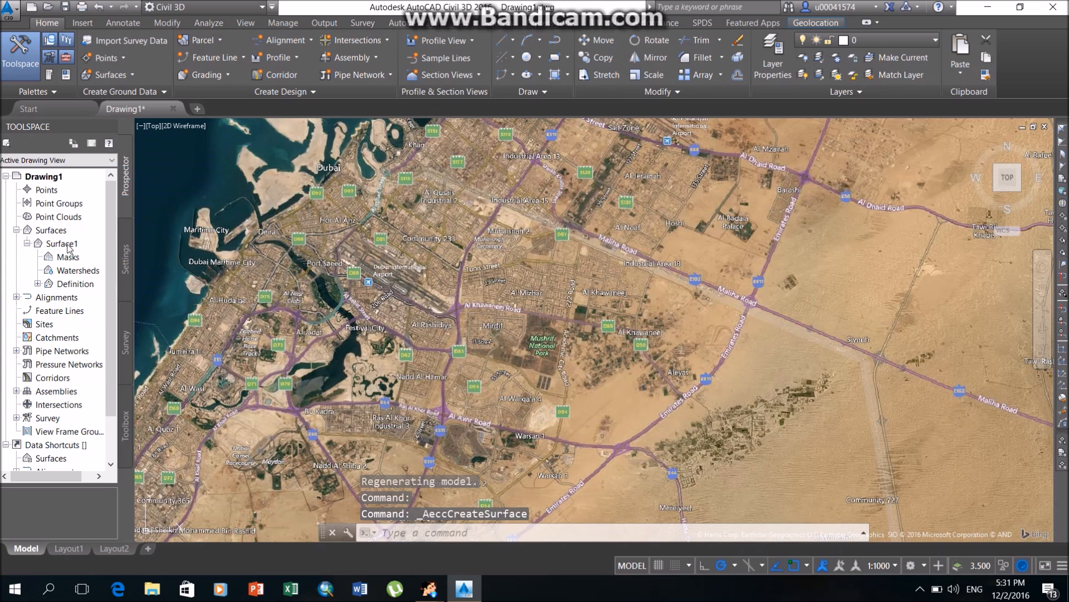
click(37, 284)
right_click(85, 381)
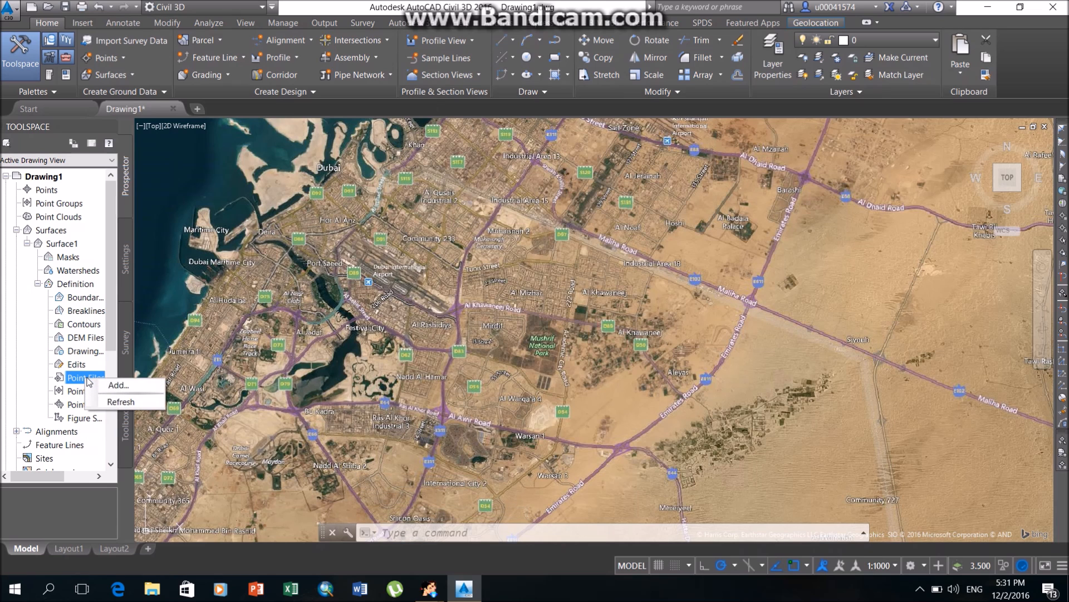
click(131, 383)
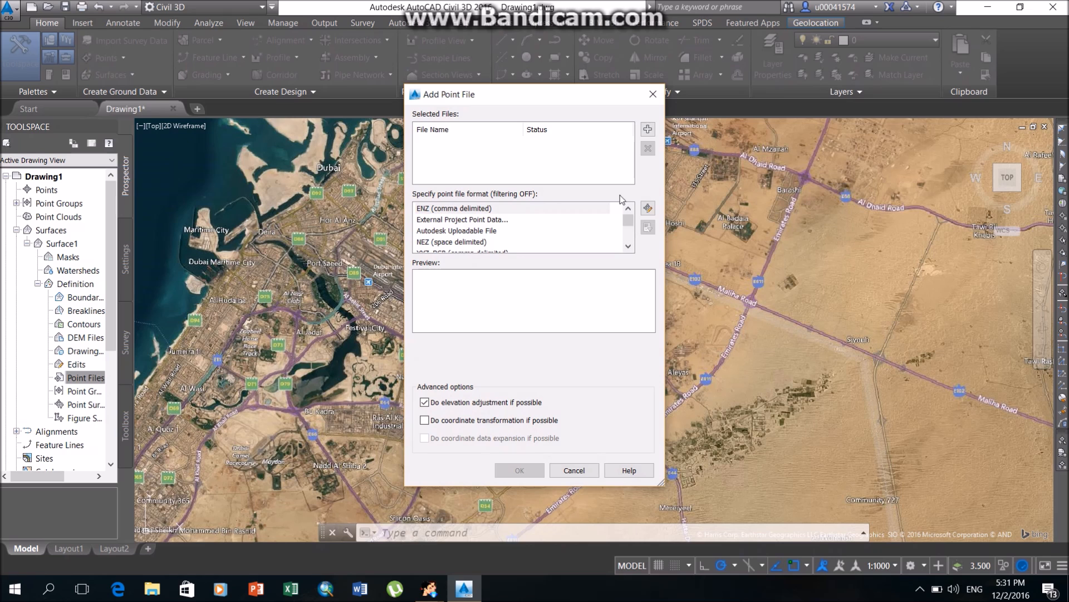
Add Final contour lines.csv from the Desktop to the surface in NEZ (comma delimited) format.
click(648, 129)
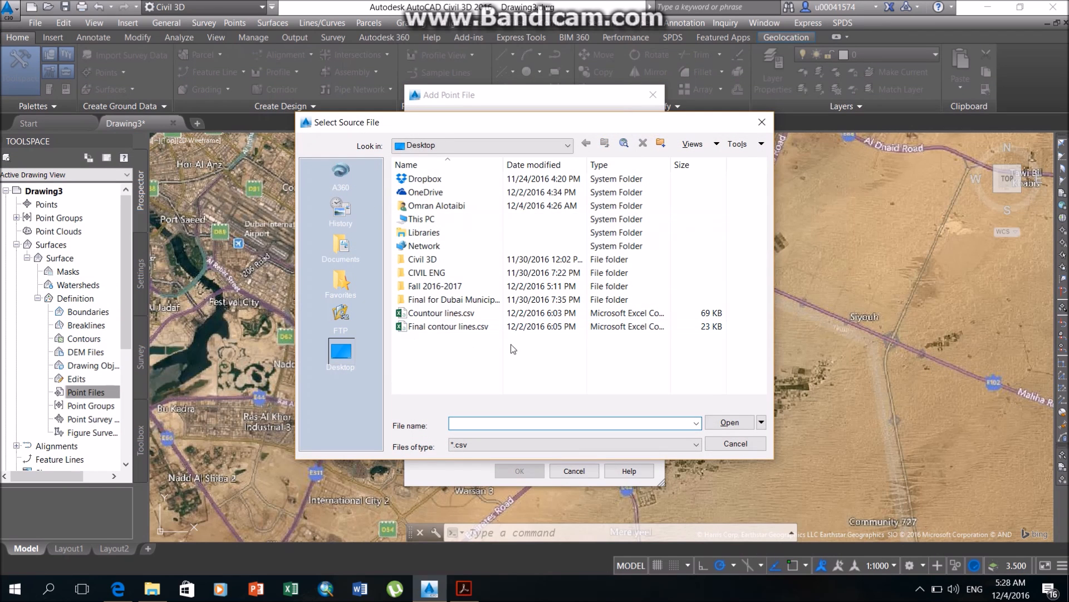
click(485, 329)
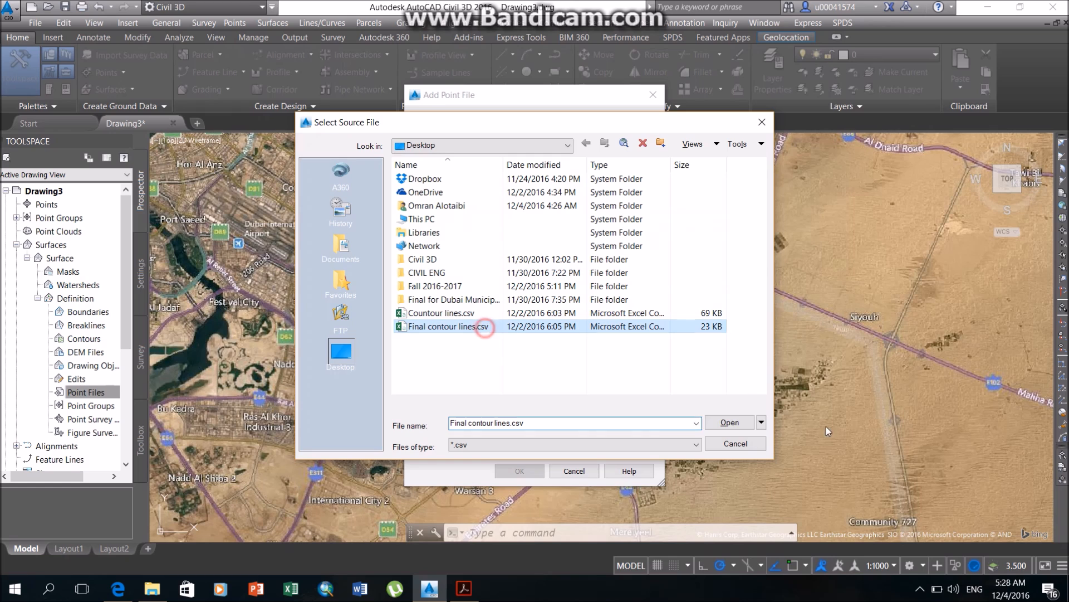
click(727, 422)
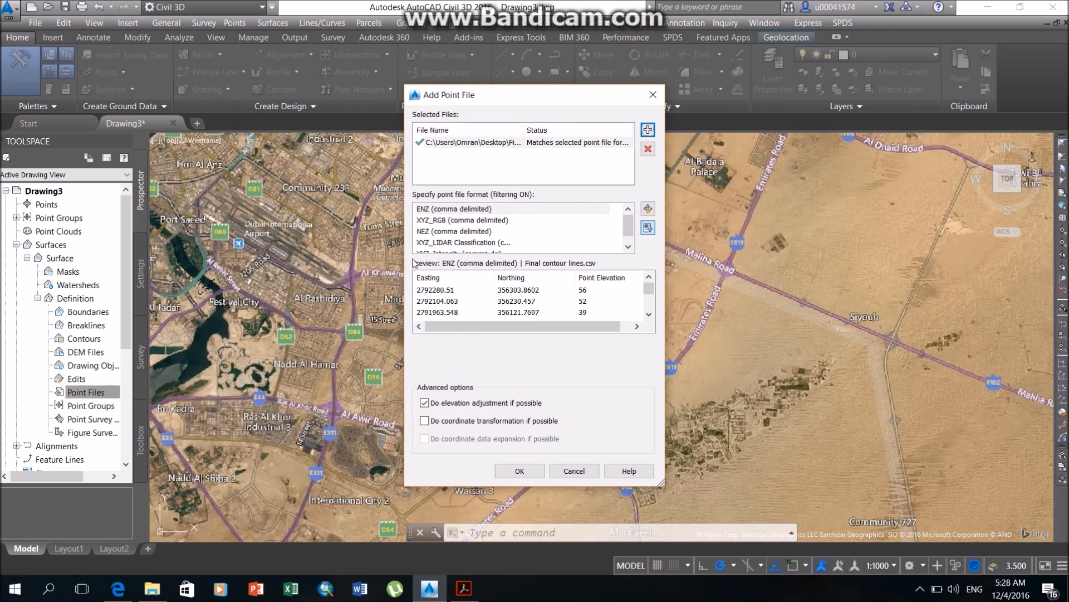
click(471, 232)
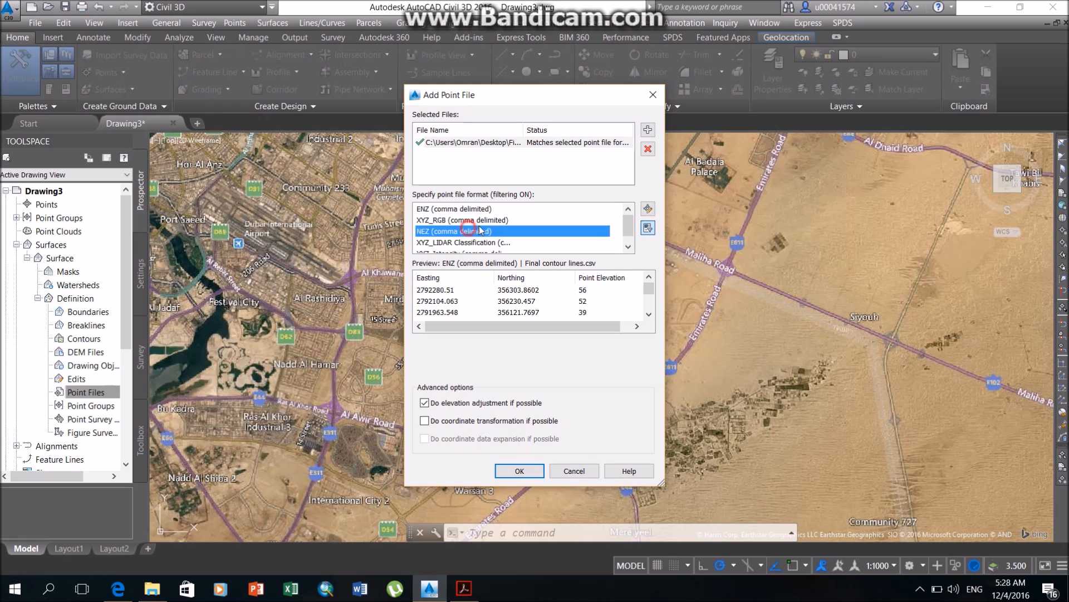
click(519, 470)
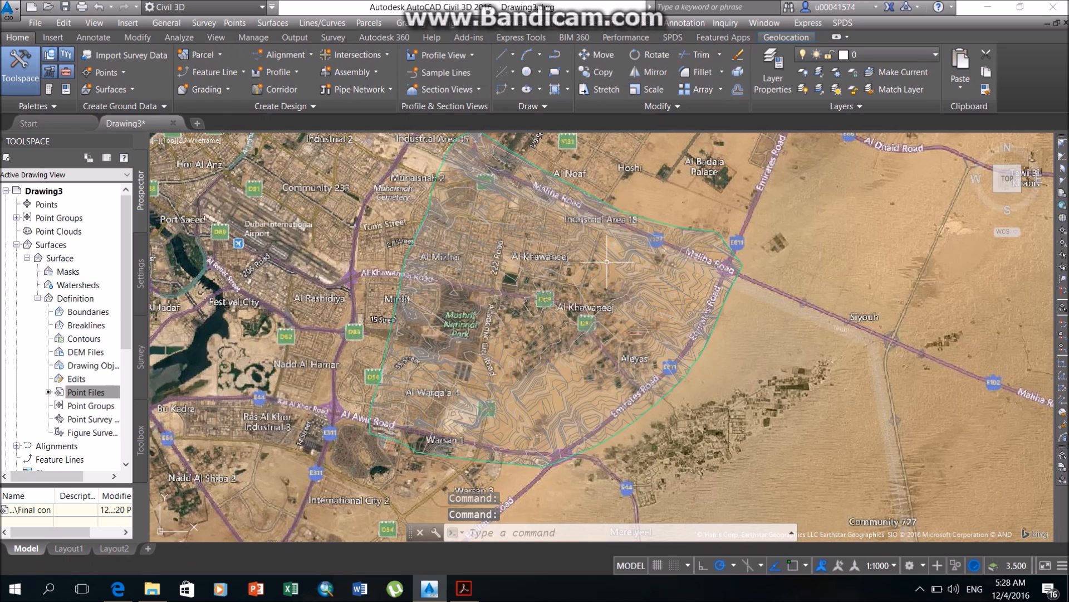
Start a new alignment layout with the name uos and the Centerline type.
middle_drag(605, 270, 599, 292)
click(295, 59)
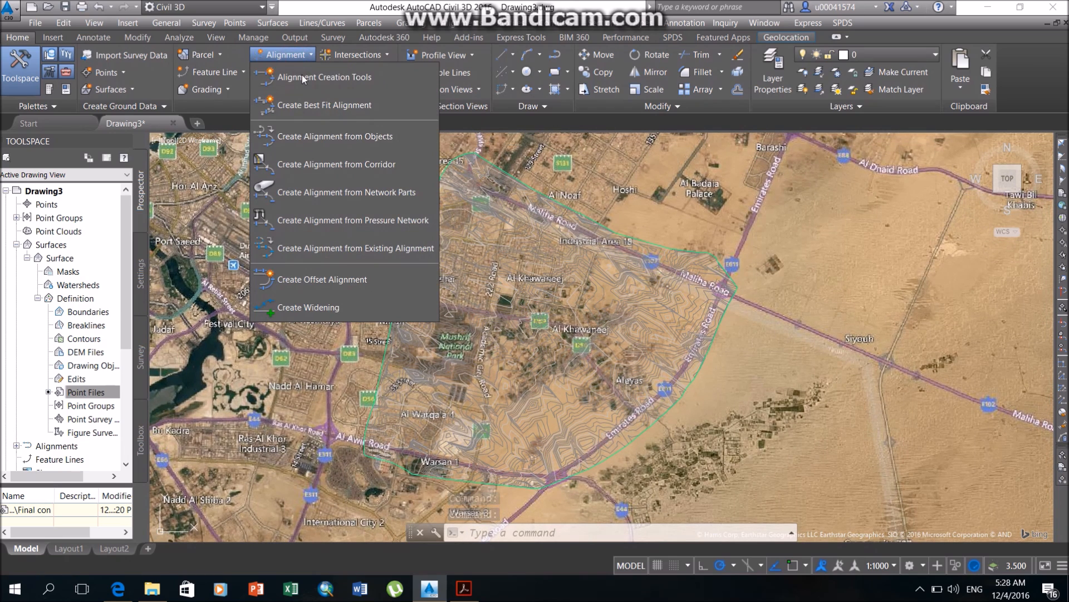
click(303, 73)
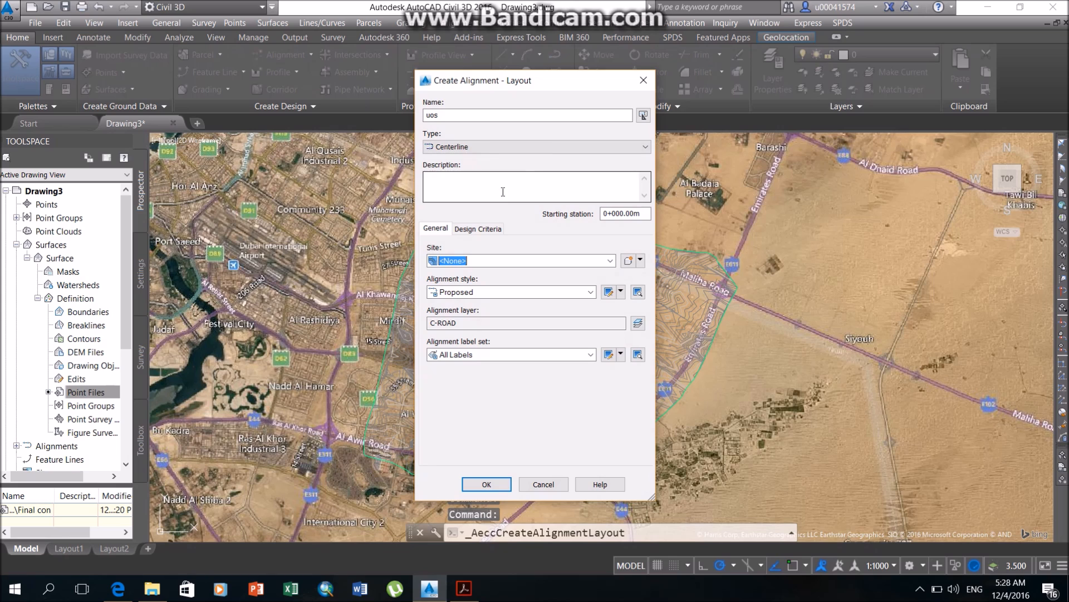
click(545, 119)
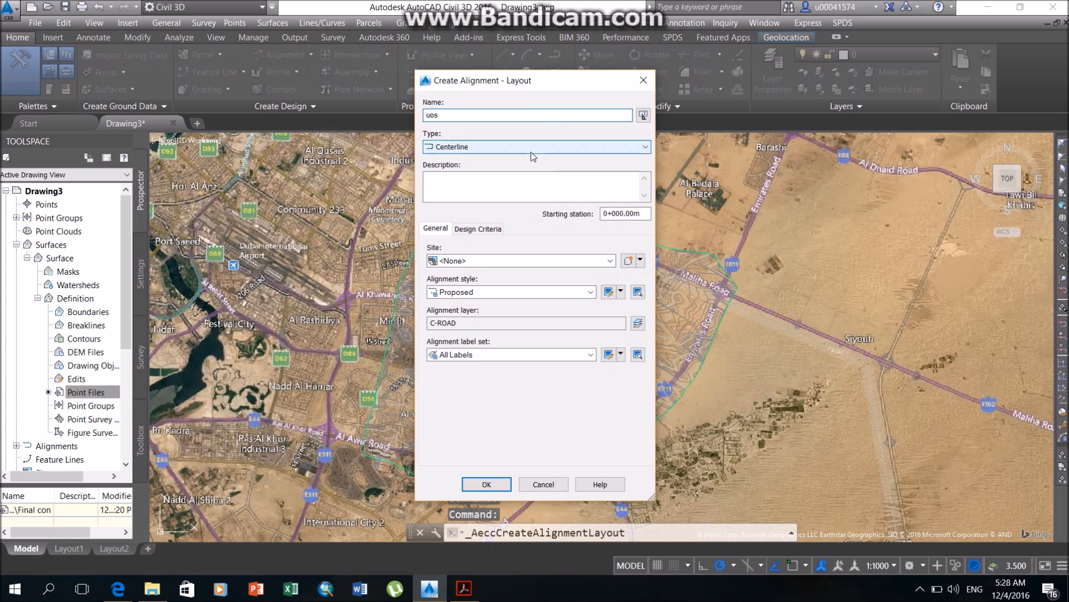
click(530, 148)
click(523, 160)
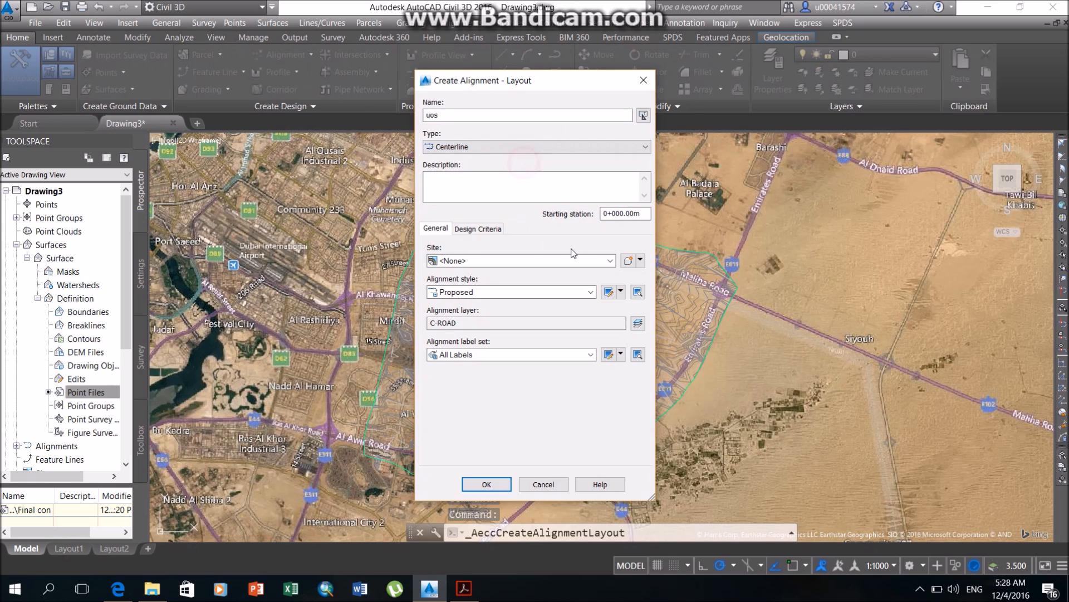
Set the alignment's starting design speed to 130 km/h and enable criteria-based design.
click(478, 228)
drag(442, 261, 435, 262)
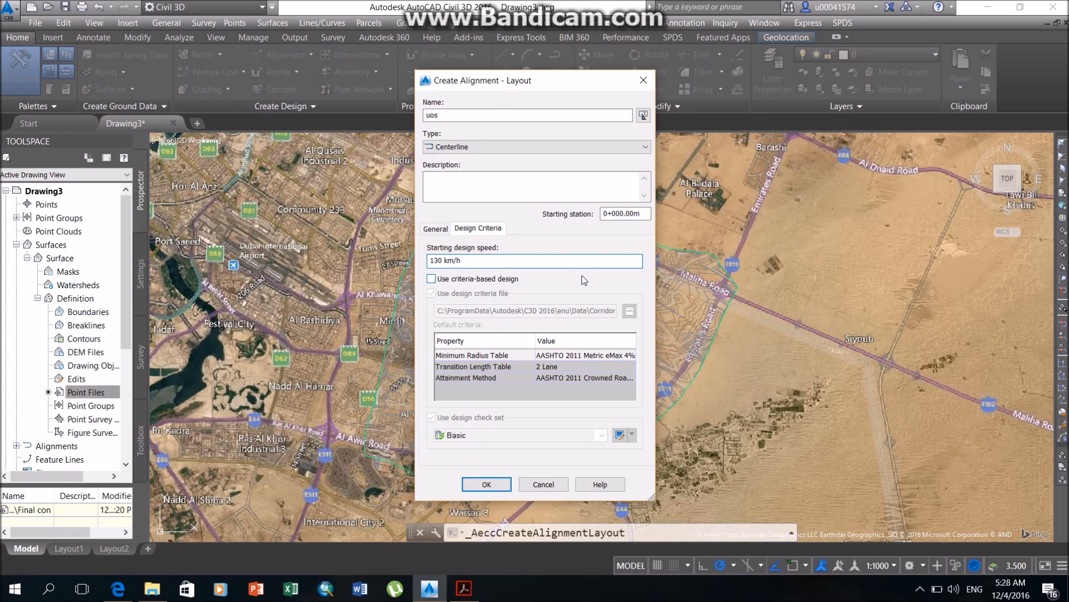
click(431, 278)
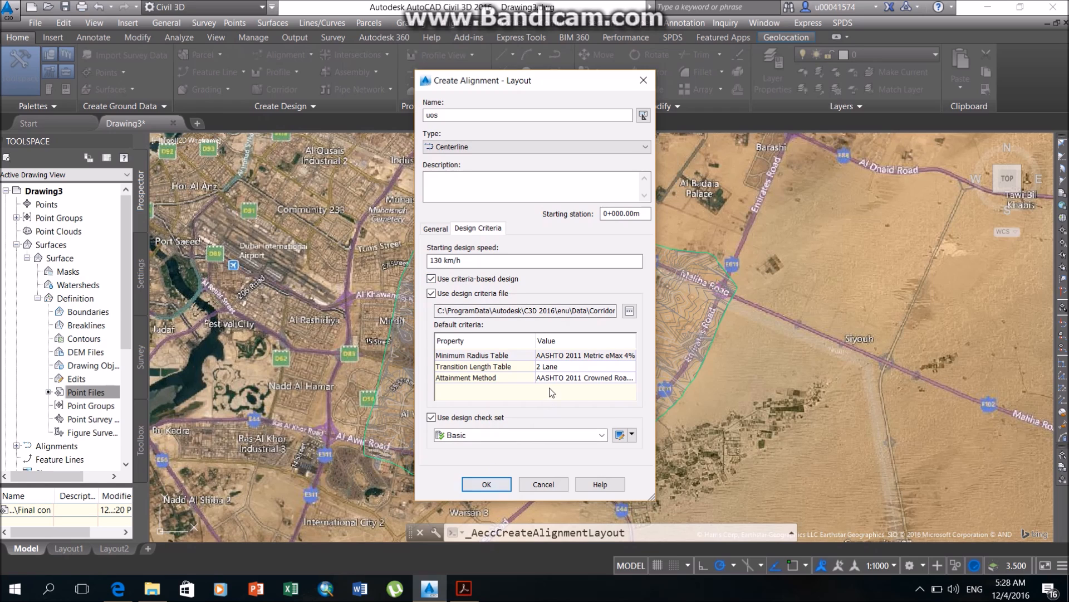
Set the minimum radius table to AASHTO 2011 Metric eMax 6% and create the alignment layout.
click(579, 357)
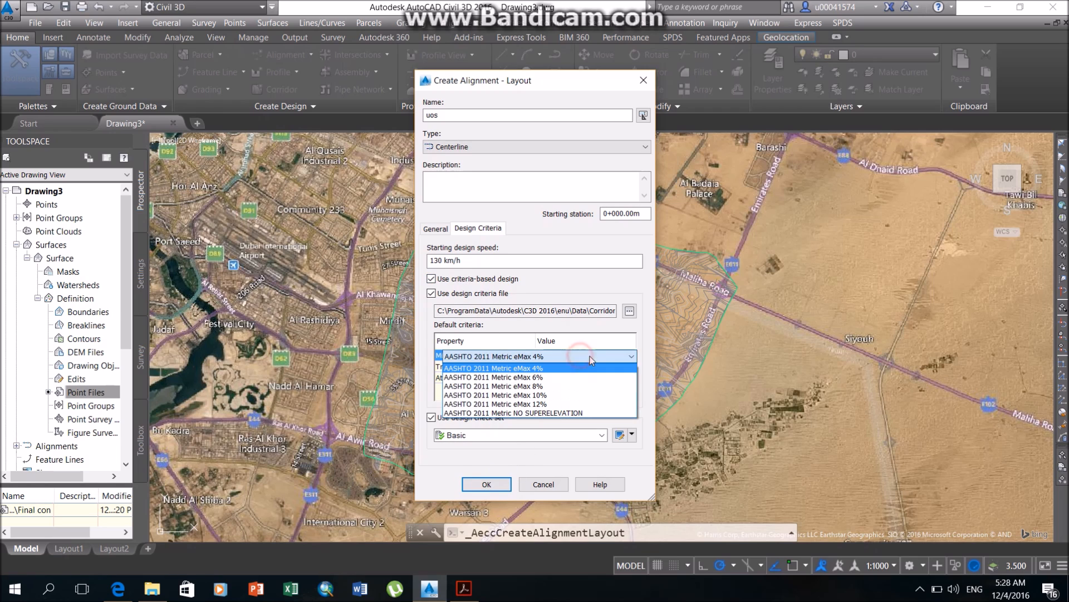
click(568, 377)
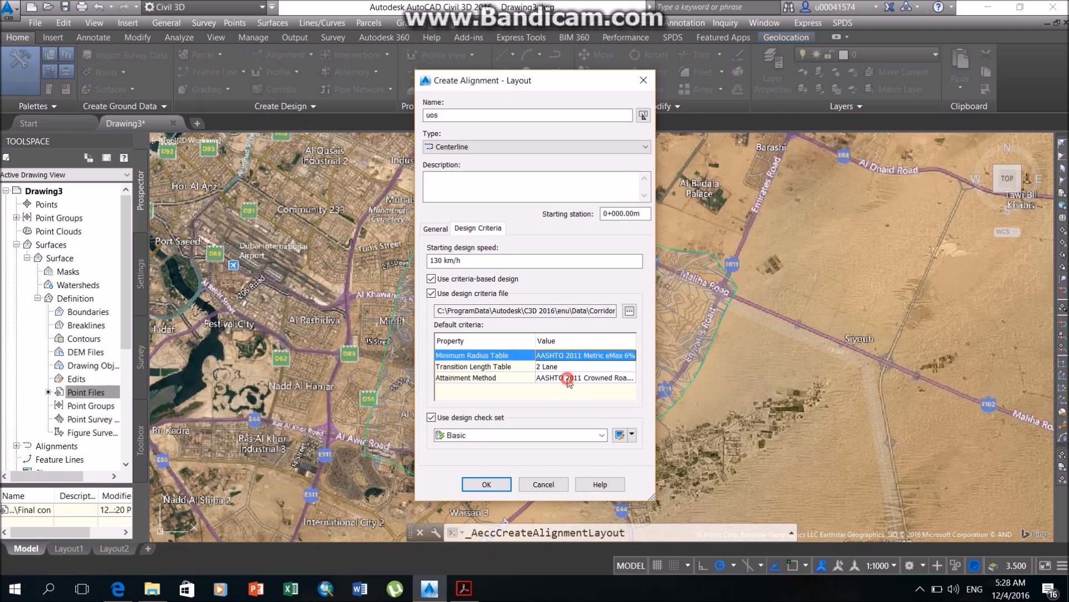
click(486, 484)
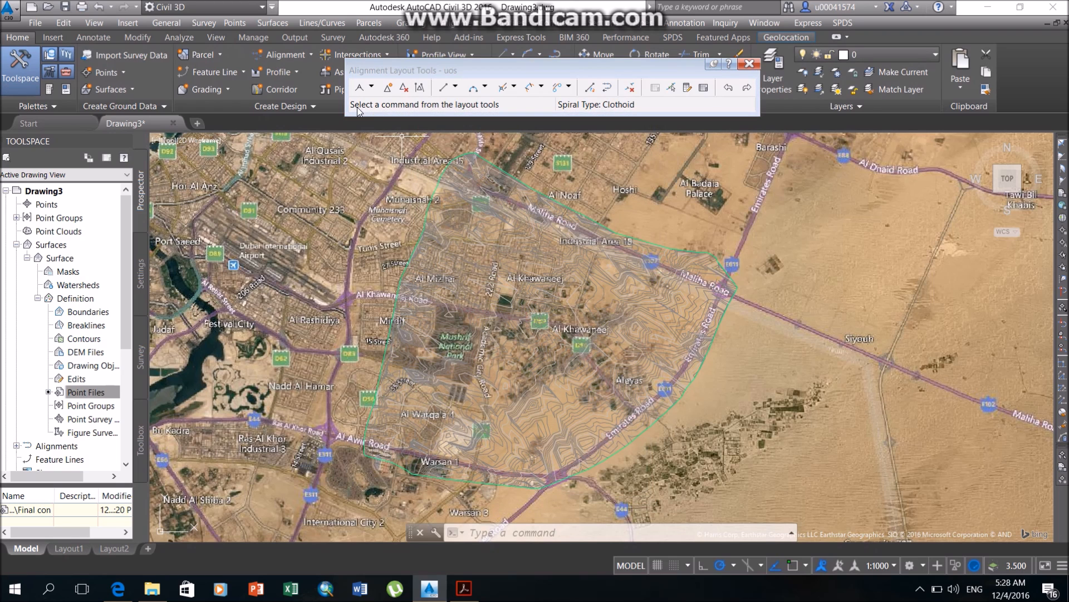
Draw the alignment as tangents with curves, starting on Maliha Road near Industrial Area 17 and running south past Mushrif National Park.
click(370, 88)
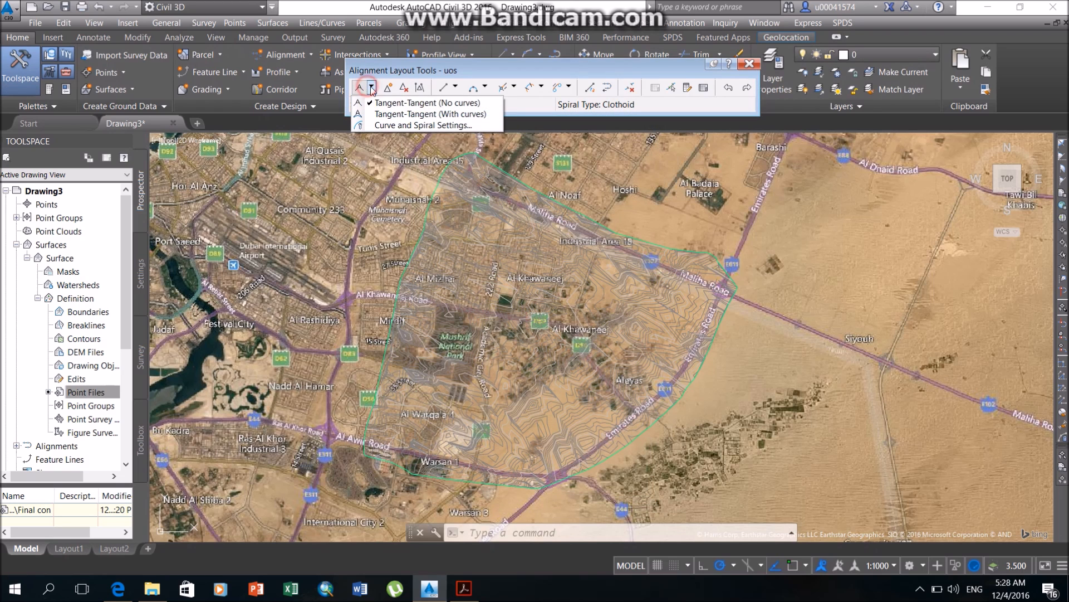
click(445, 115)
scroll(473, 189, up, 8)
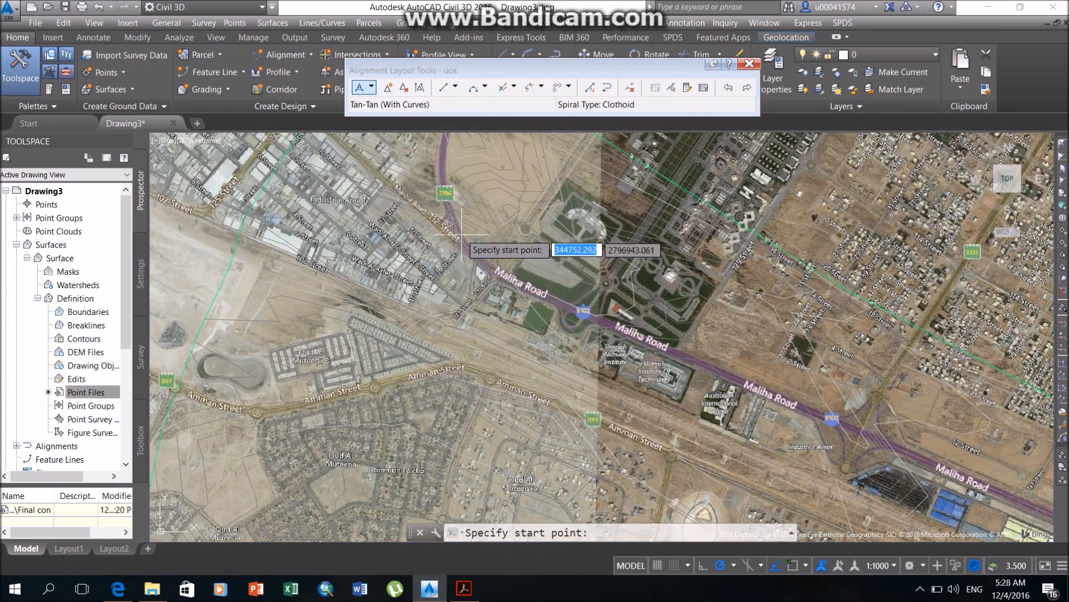
click(455, 229)
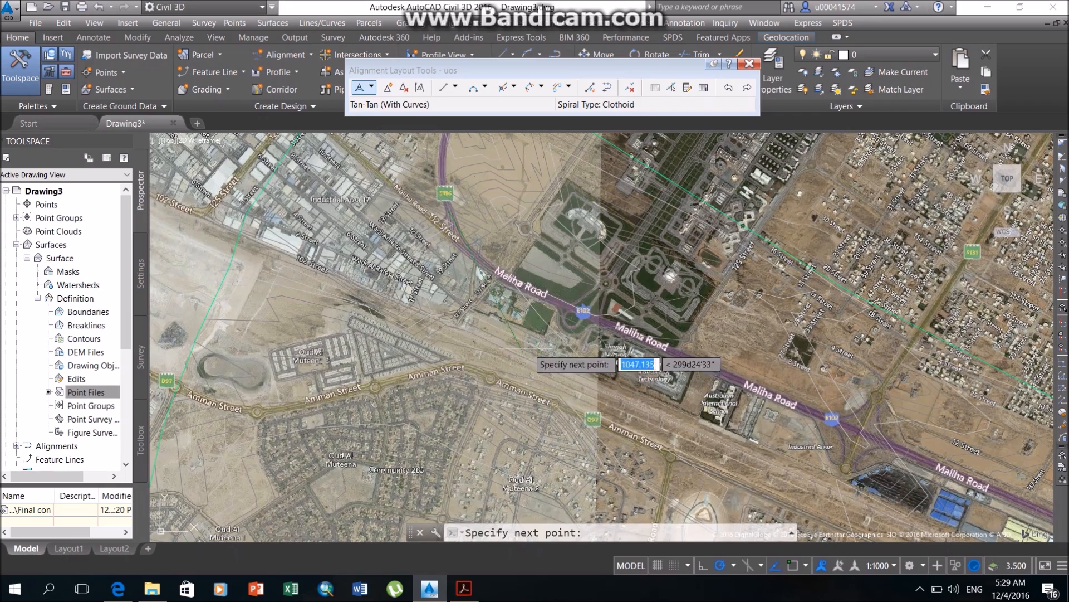
scroll(658, 425, down, 10)
middle_drag(657, 426, 613, 310)
middle_drag(596, 462, 581, 322)
scroll(560, 409, up, 4)
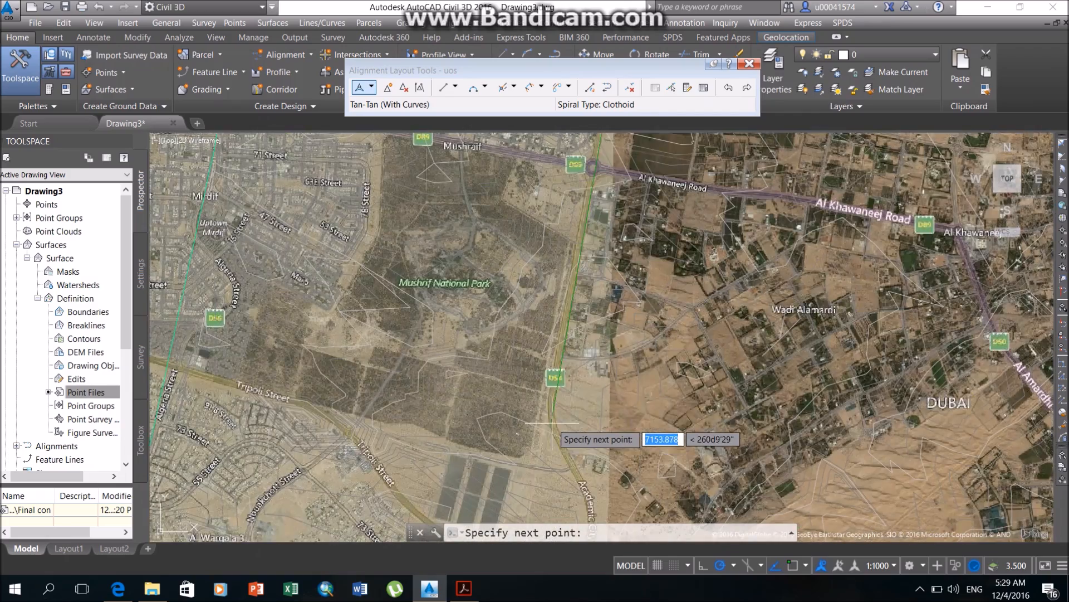
click(551, 390)
Continue the alignment south along Academic City Road and end it at Al Awir Road near Warsan 1.
middle_drag(567, 440, 530, 199)
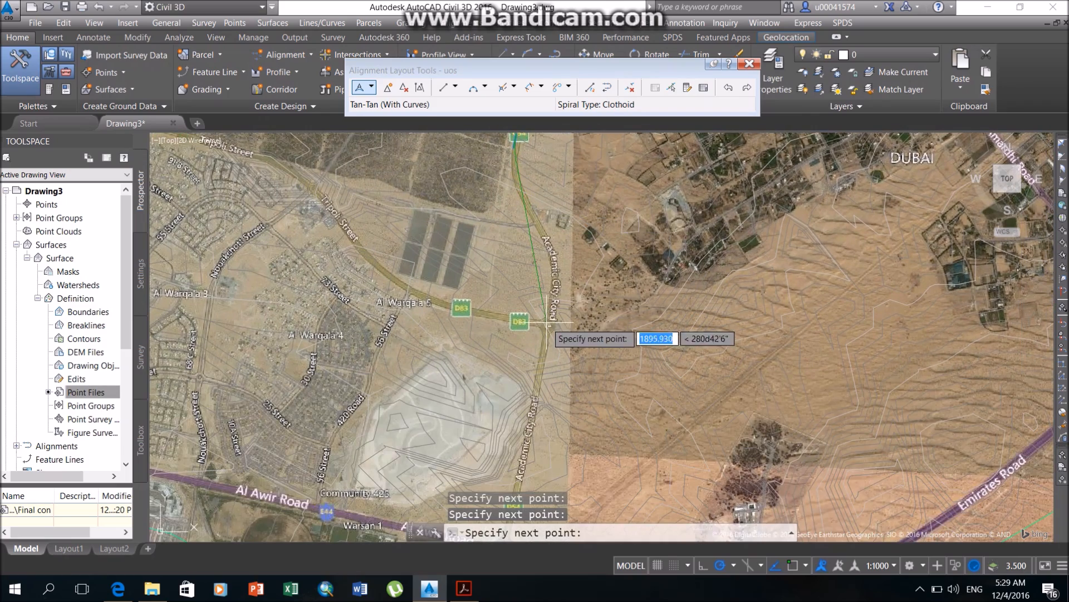
click(549, 326)
middle_drag(537, 403, 563, 236)
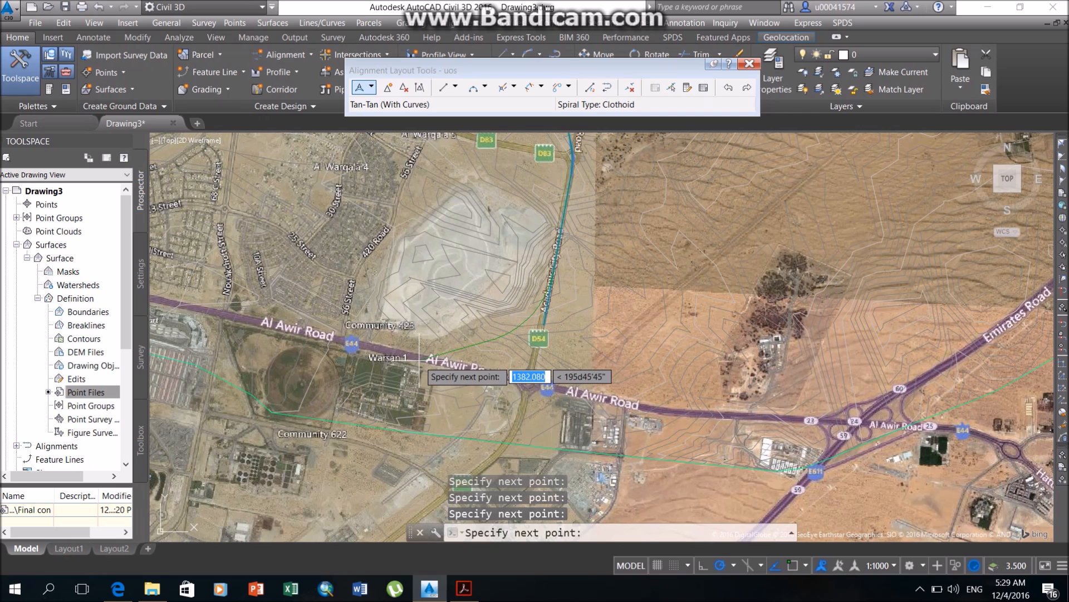
click(385, 349)
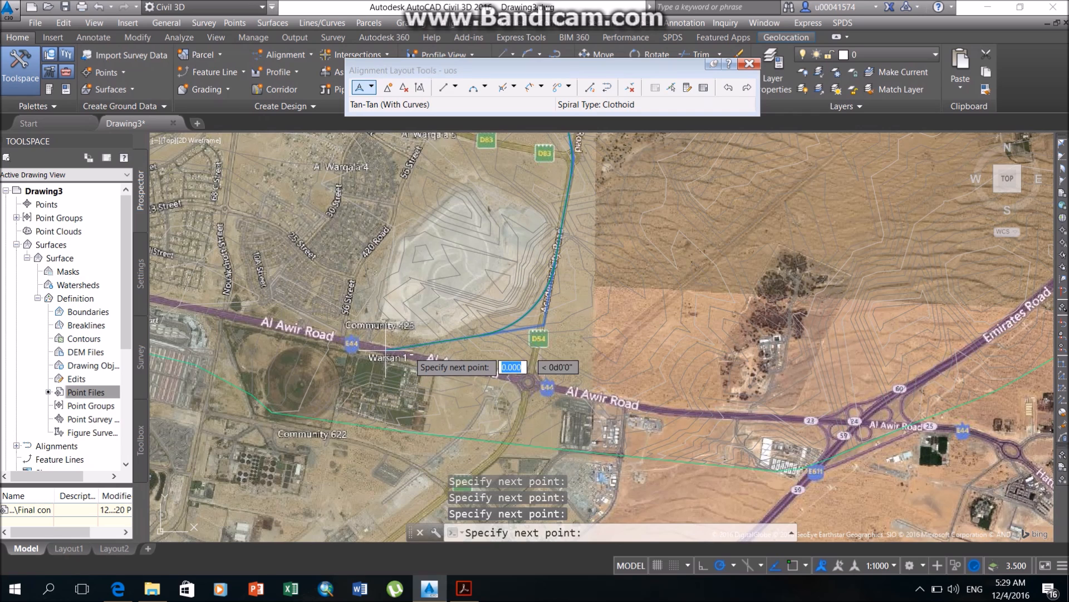
key(Return)
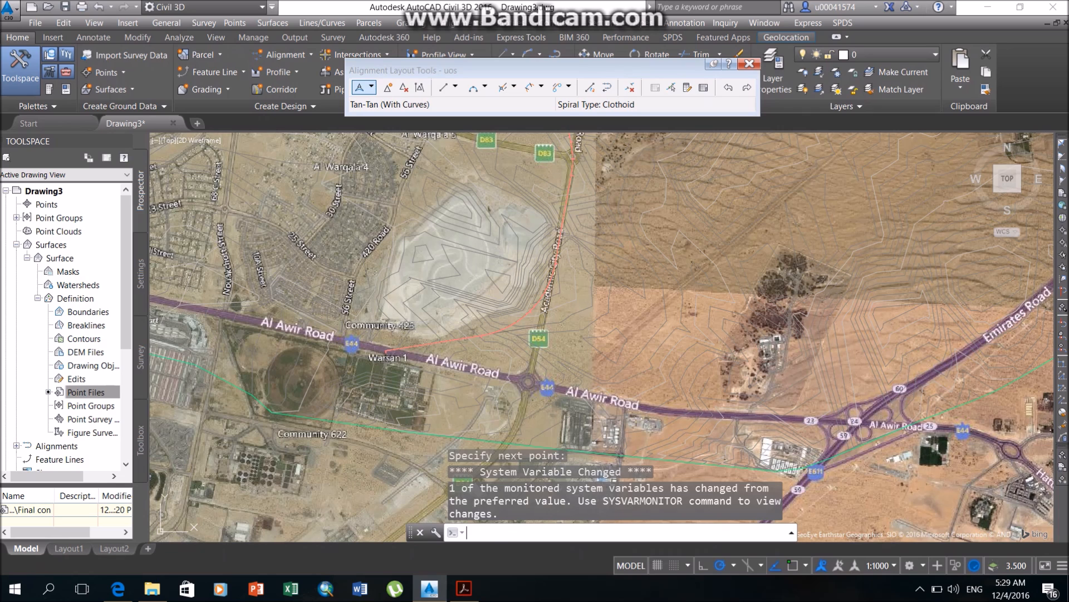
Examine the alignment's line and curve lengths, radii and design speeds in its entity table.
middle_drag(571, 180, 575, 277)
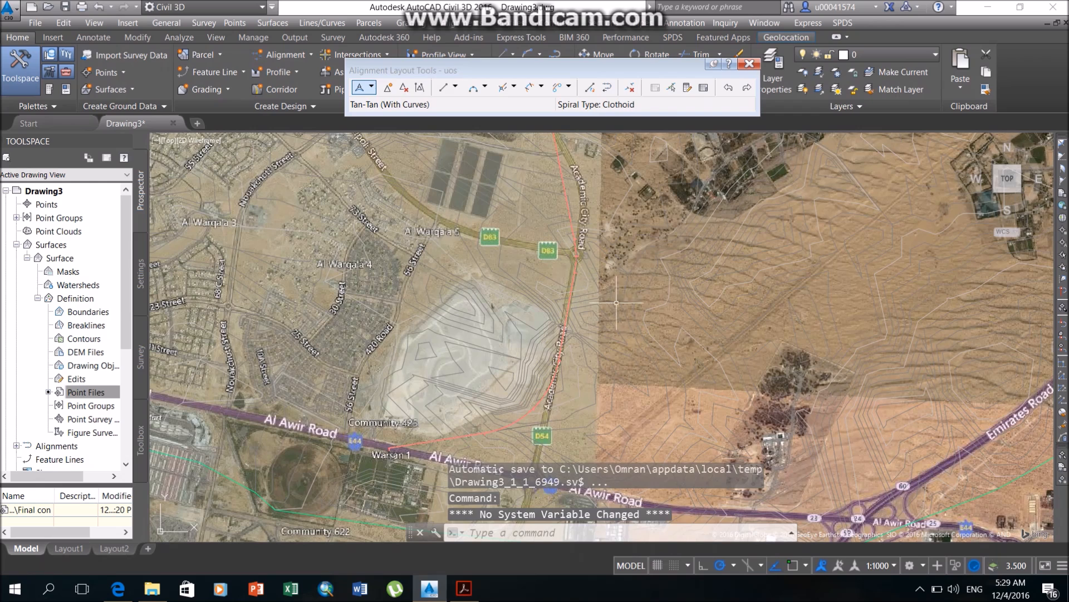
click(574, 277)
click(704, 87)
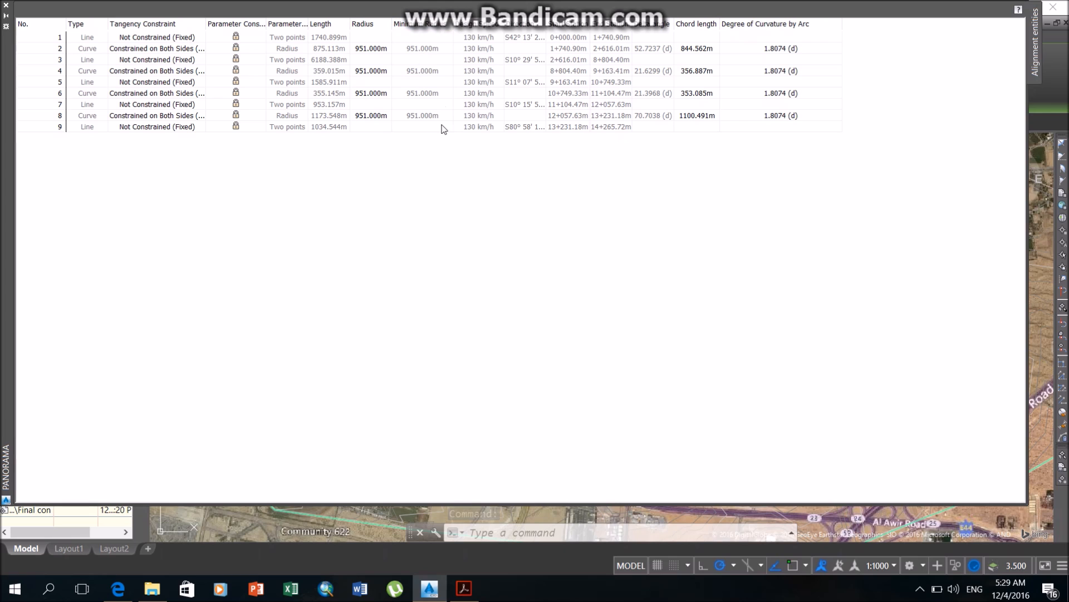
click(9, 6)
Inspect the alignment's route back to its start near Maliha Road and end the layout session.
middle_drag(471, 252, 471, 392)
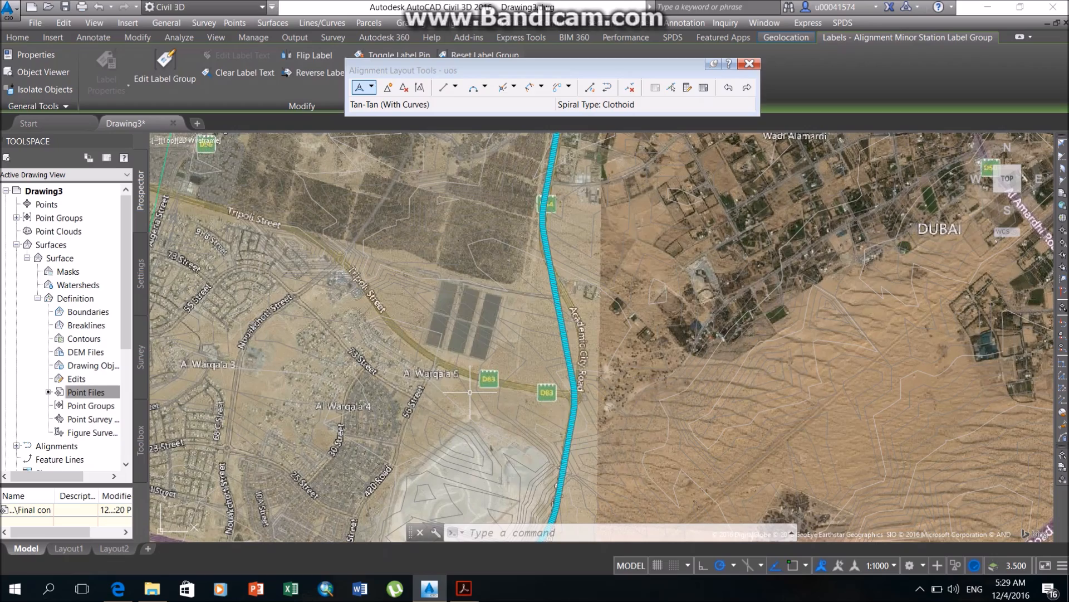
key(Escape)
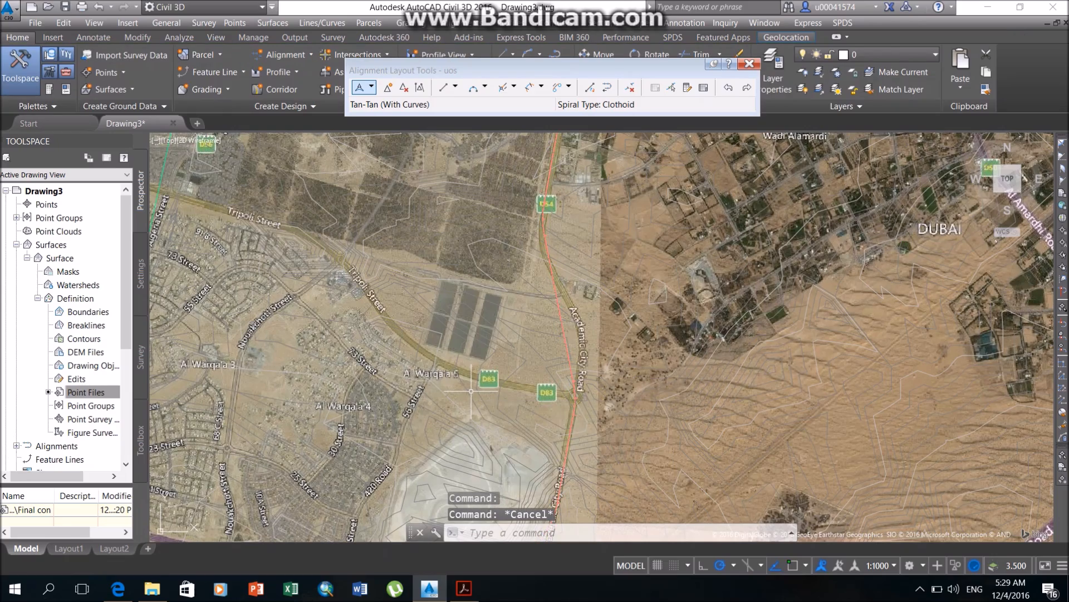
middle_drag(570, 270, 571, 484)
middle_drag(605, 165, 548, 464)
middle_drag(589, 235, 531, 510)
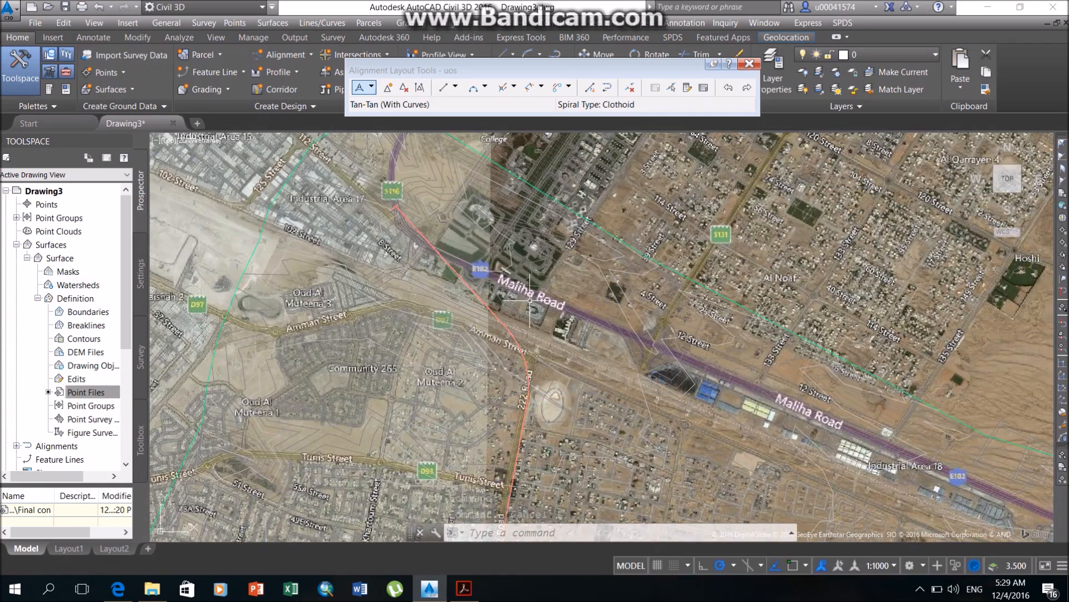
middle_drag(530, 301, 561, 379)
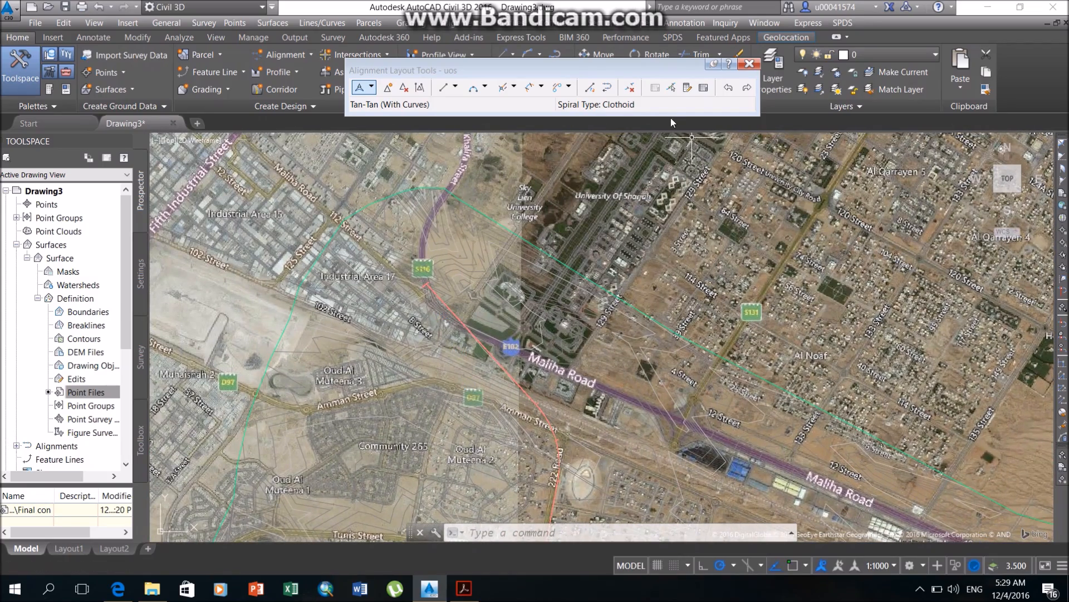
click(750, 63)
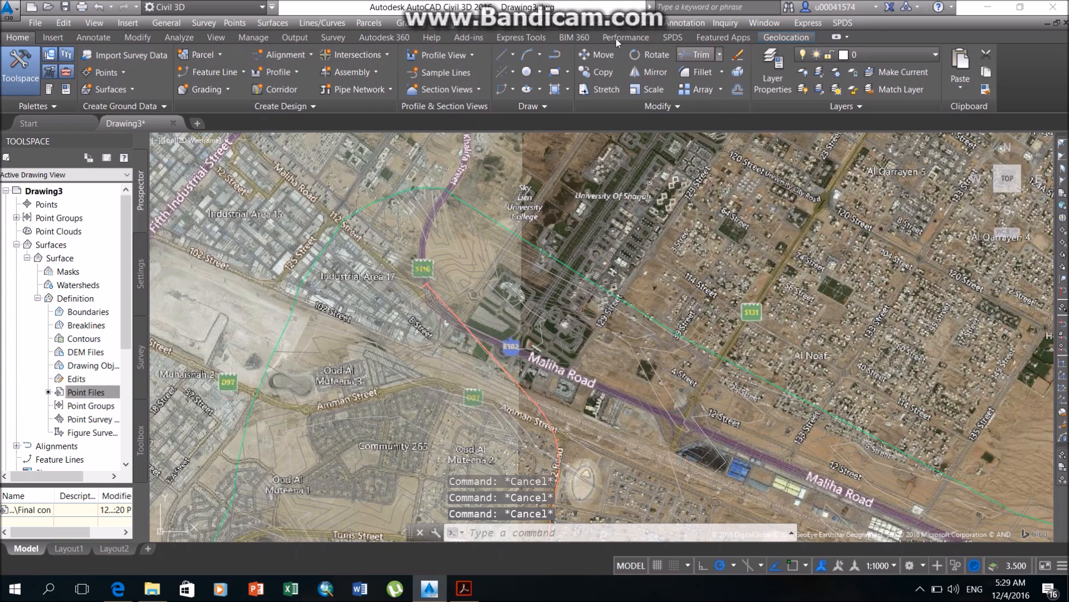
Create a profile from the surface along the uos alignment, add the centerline profile and enable sample offsets.
click(520, 26)
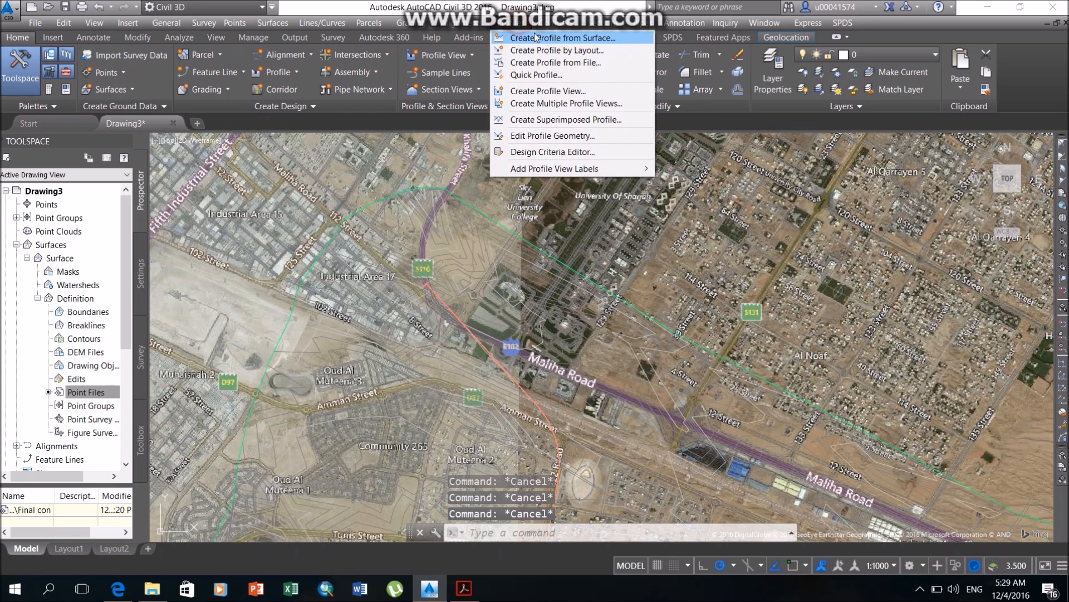
click(564, 39)
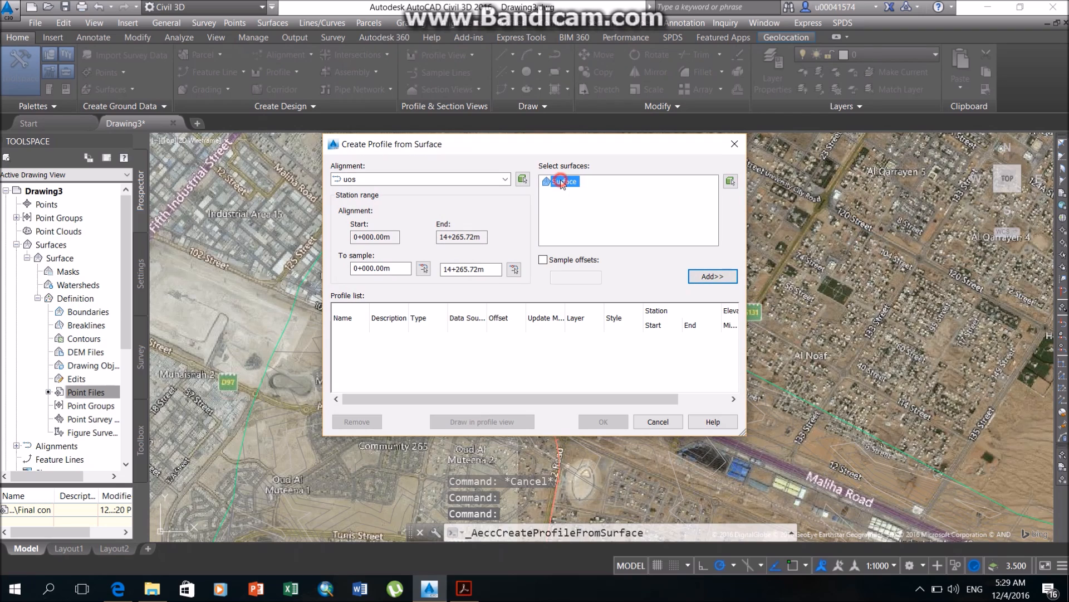
key(XF86MonBrightnessUp)
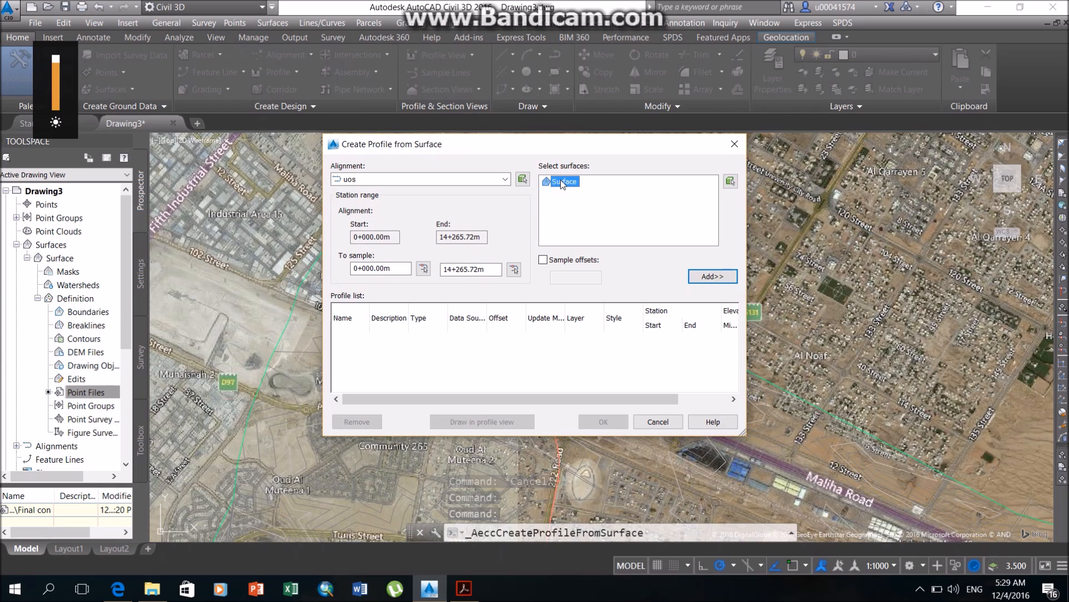
click(574, 181)
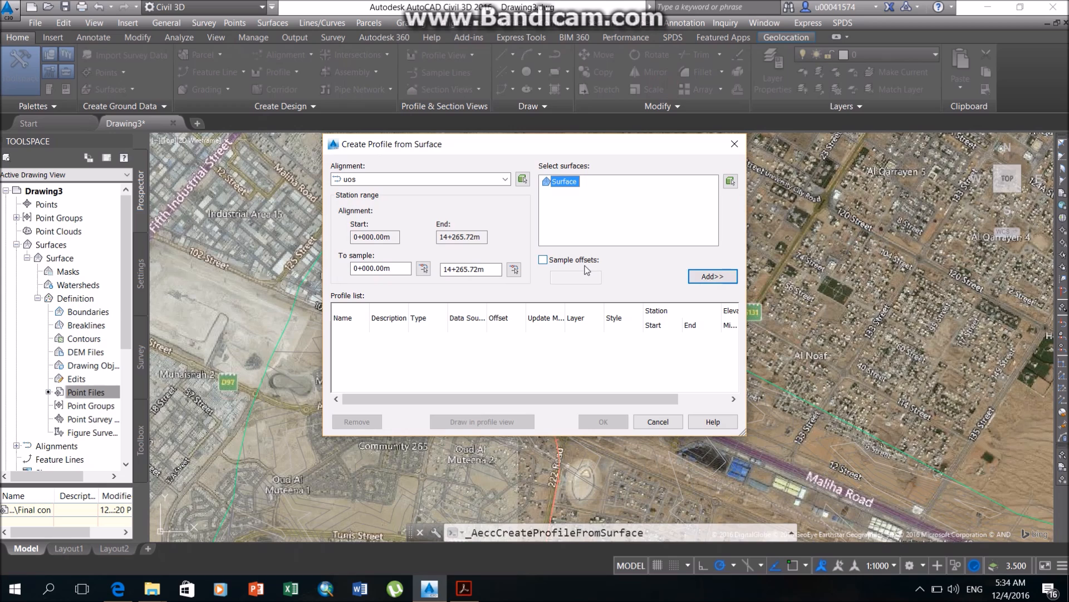
click(697, 277)
click(565, 262)
click(581, 276)
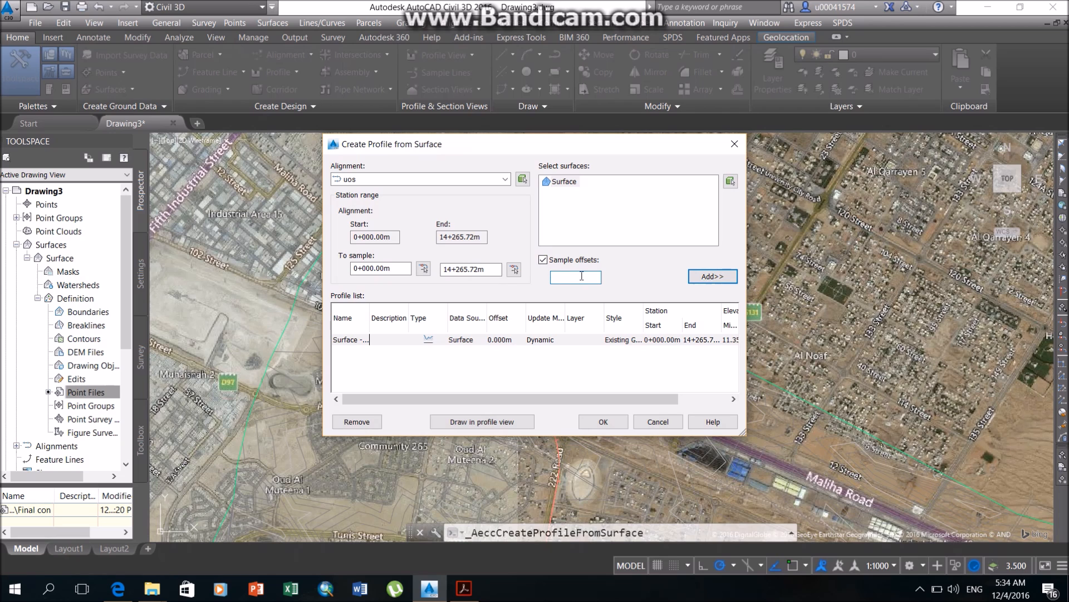
Switch to 2.pdf in Acrobat Reader and check the lane, median and shoulder widths of the road cross-section.
key(alt+Tab)
click(613, 303)
drag(582, 295, 531, 287)
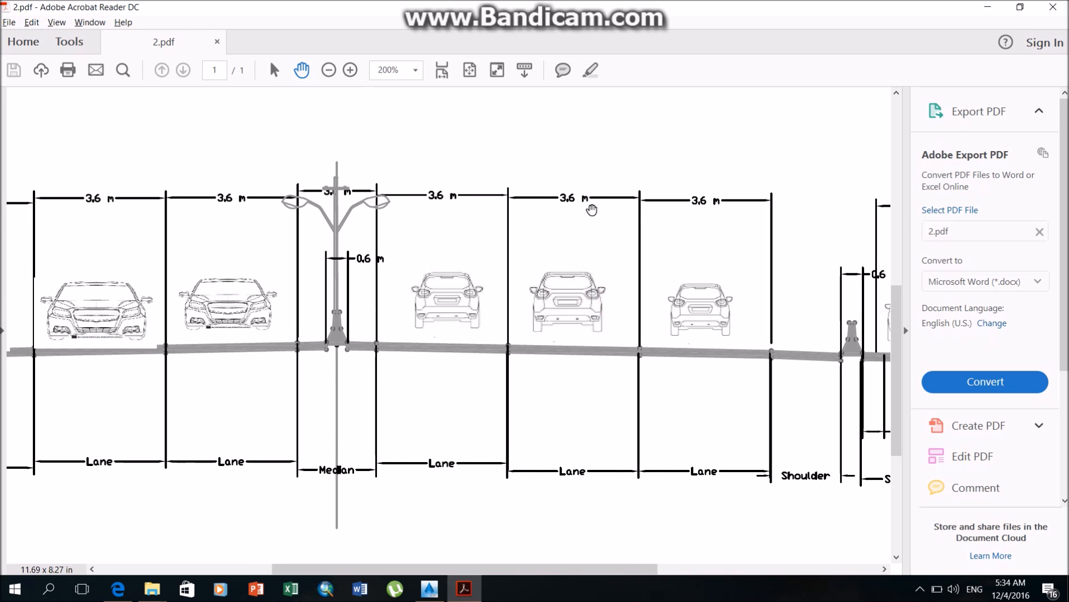
key(alt+Tab)
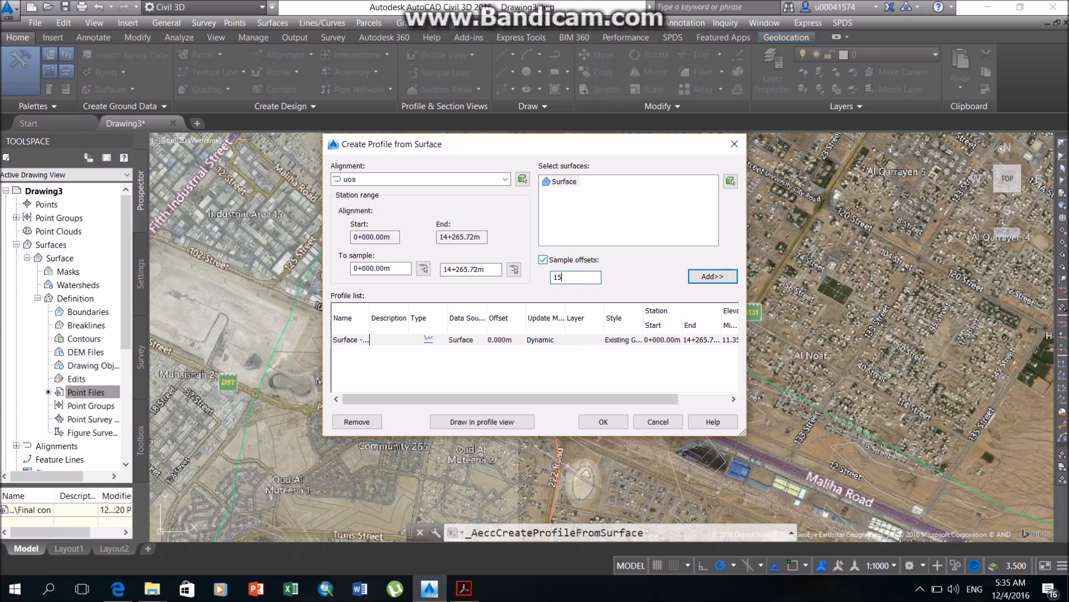
Add two offset surface profiles at 15.5 m and -15.5 m from the alignment.
click(707, 281)
click(553, 275)
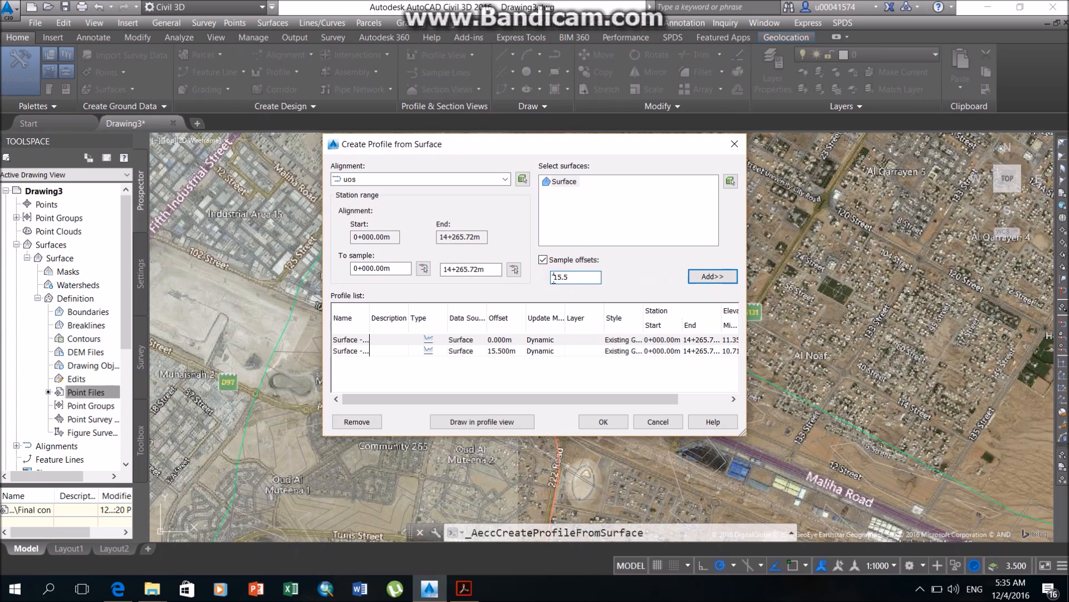
text(-)
click(712, 277)
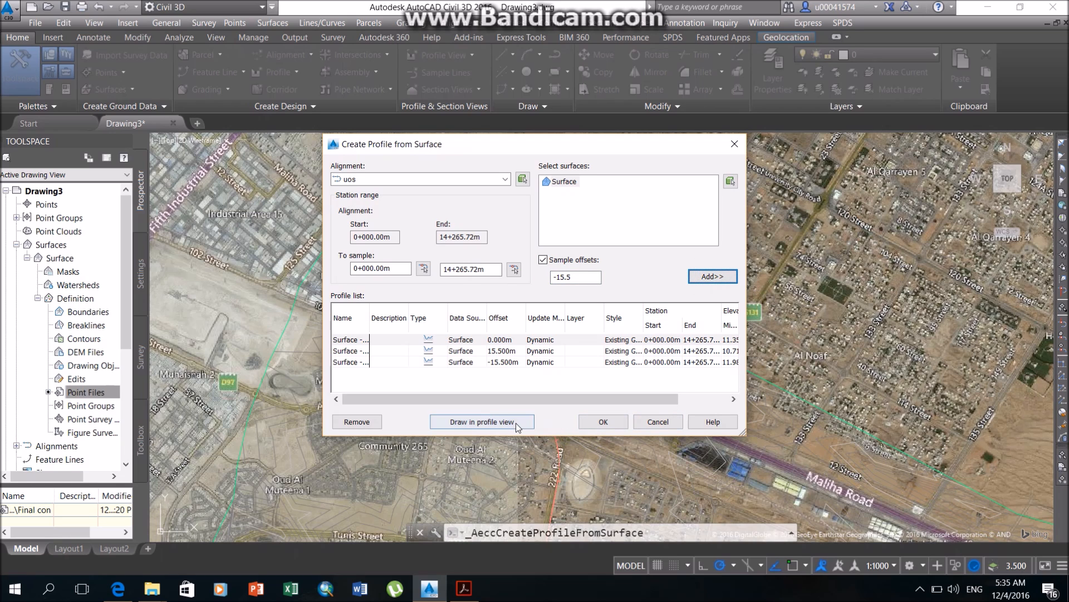
Create a profile view of the sampled profiles with automatic station range and height and the EG-FG Elevations and Stations band set.
click(472, 422)
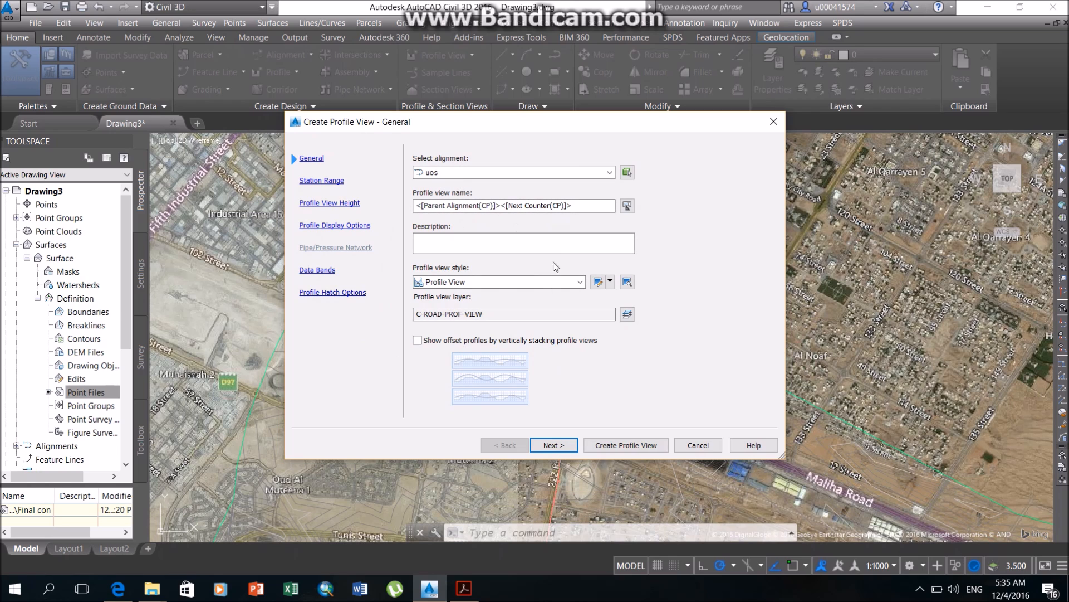
click(341, 184)
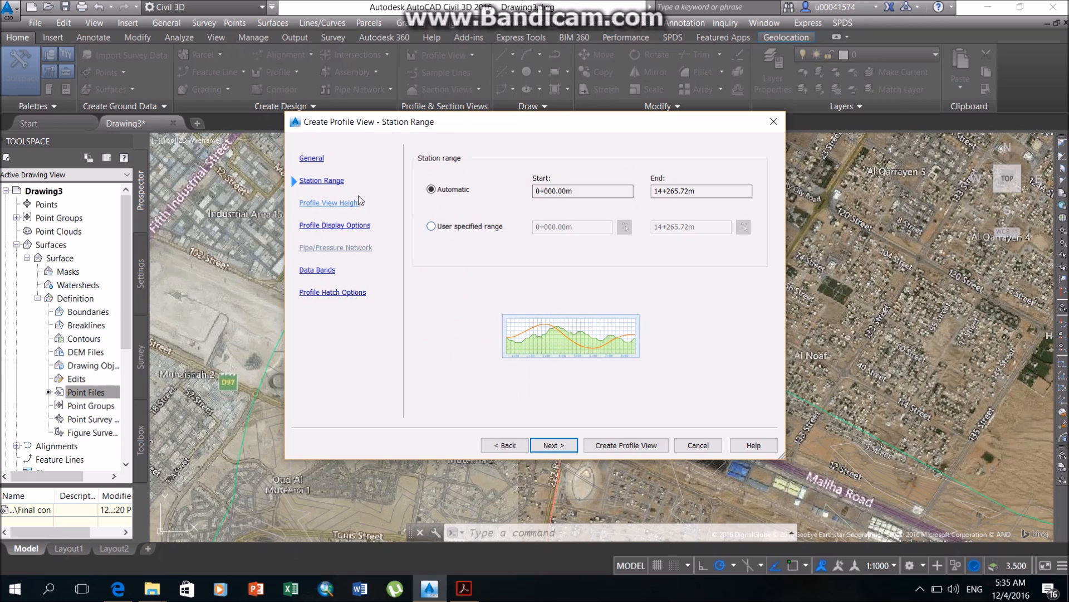
click(316, 204)
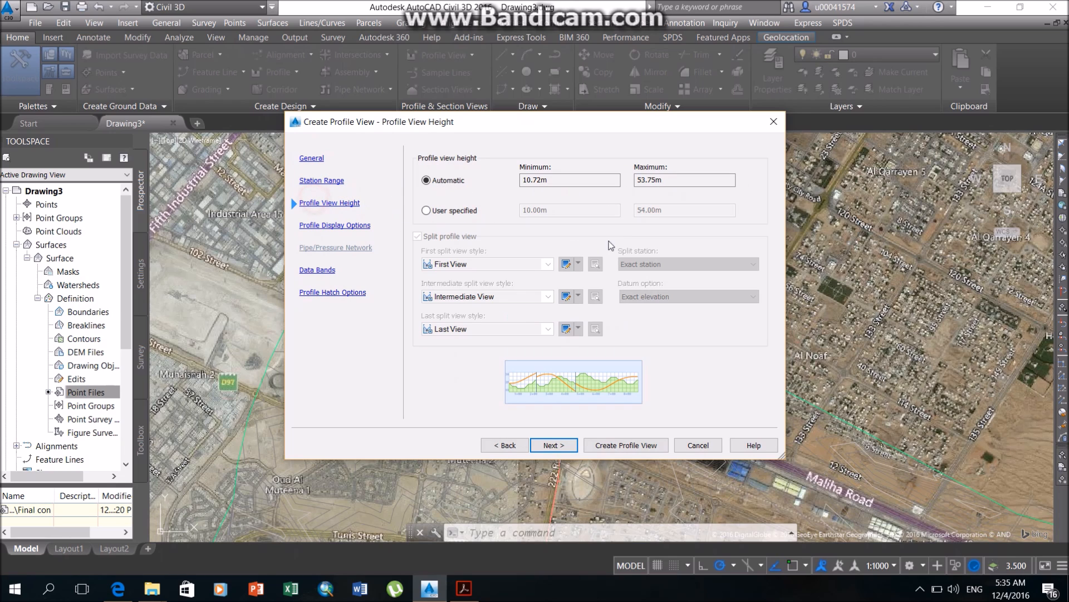
click(324, 227)
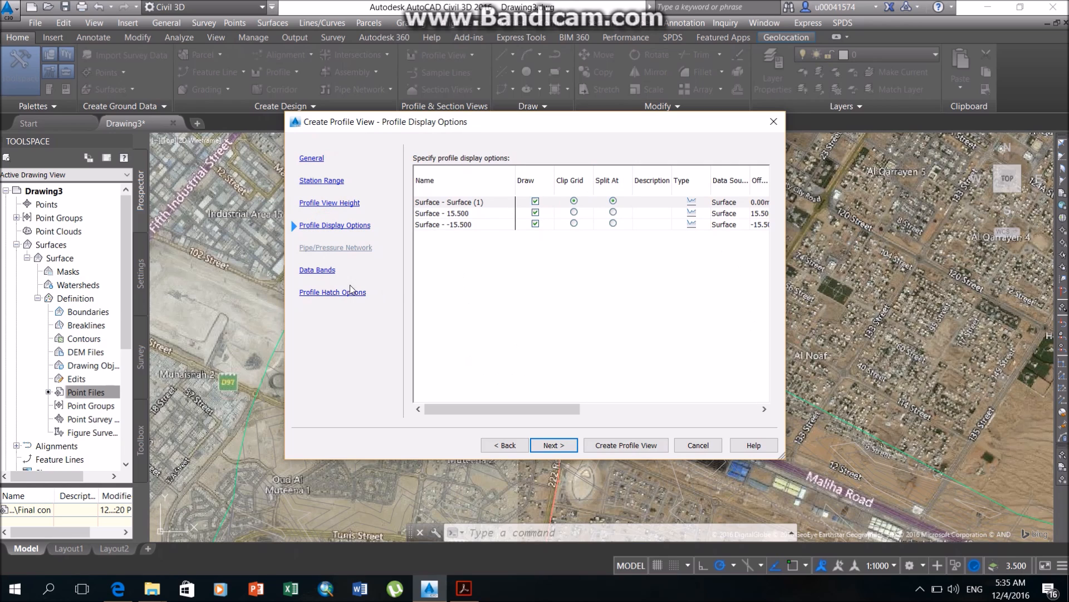
click(325, 275)
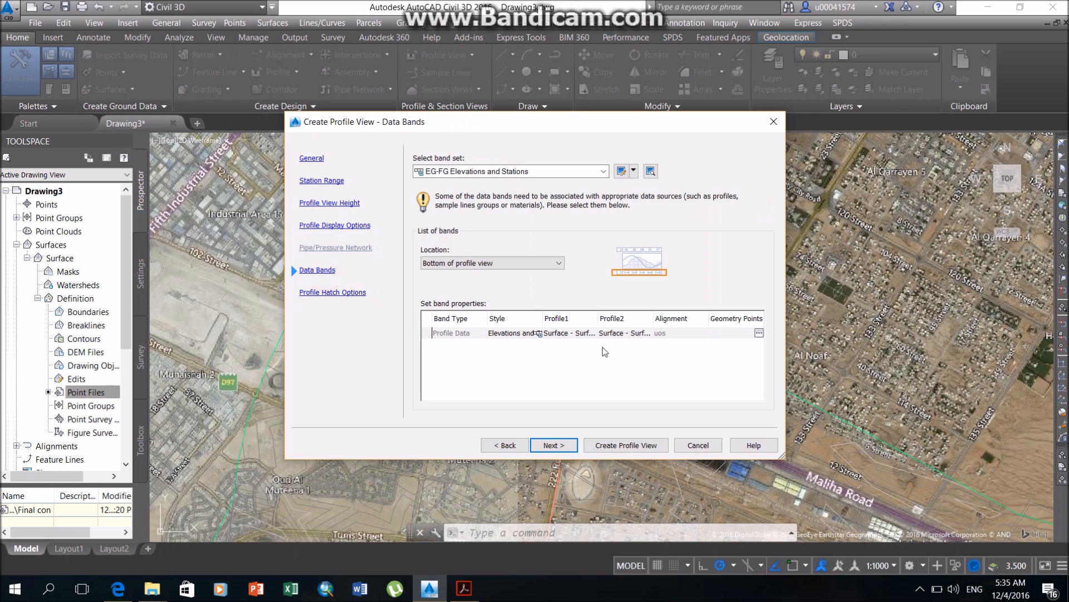
click(324, 296)
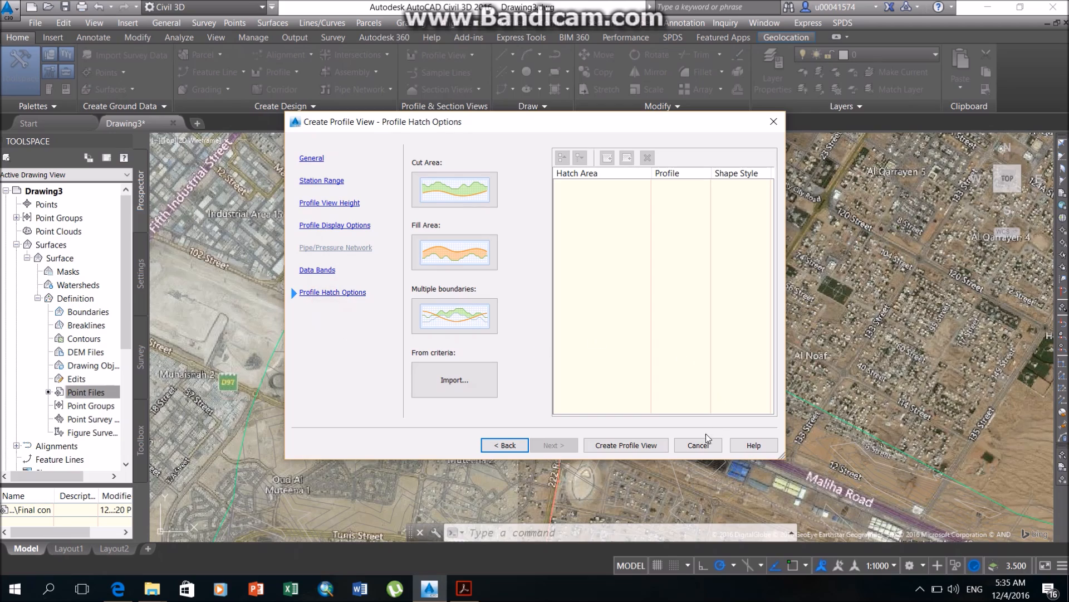
click(624, 445)
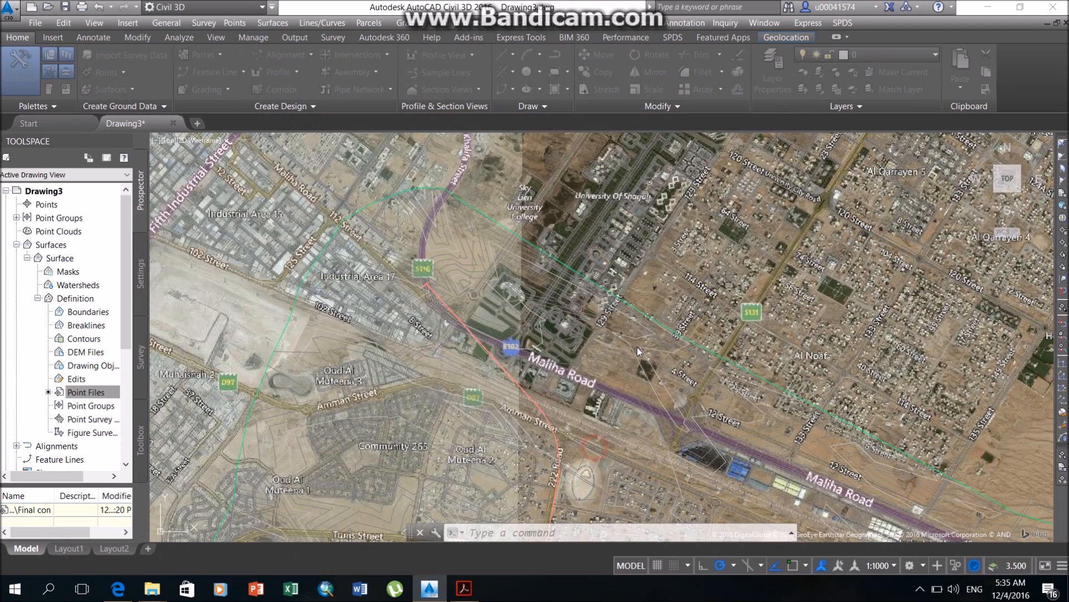
Place the profile view on open ground just north of the contour surface.
scroll(579, 239, down, 8)
middle_drag(580, 238, 557, 230)
scroll(558, 233, down, 4)
scroll(559, 221, up, 4)
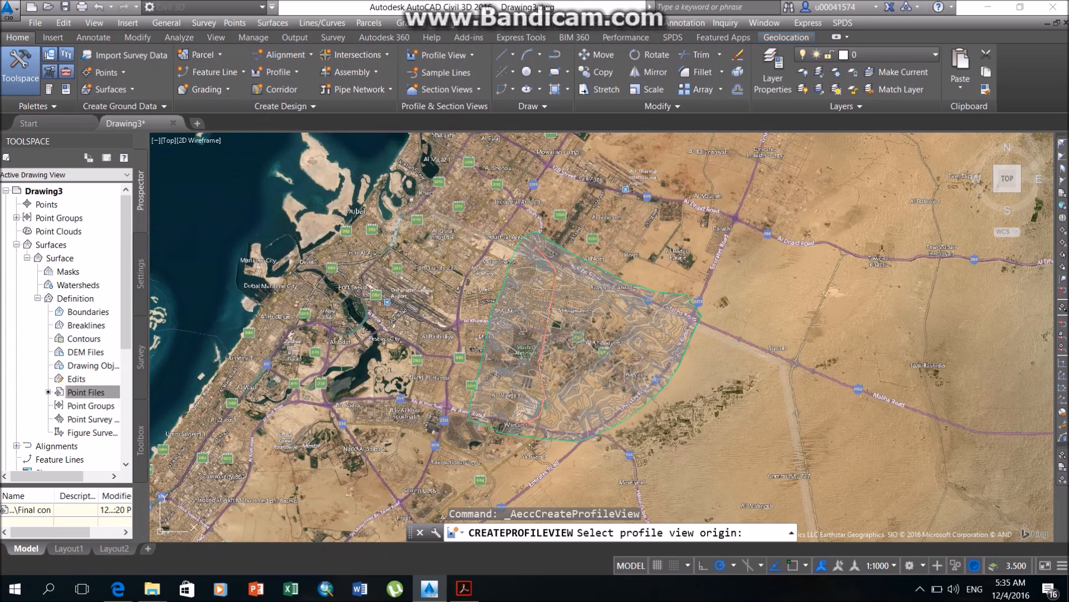
click(556, 170)
scroll(557, 168, up, 6)
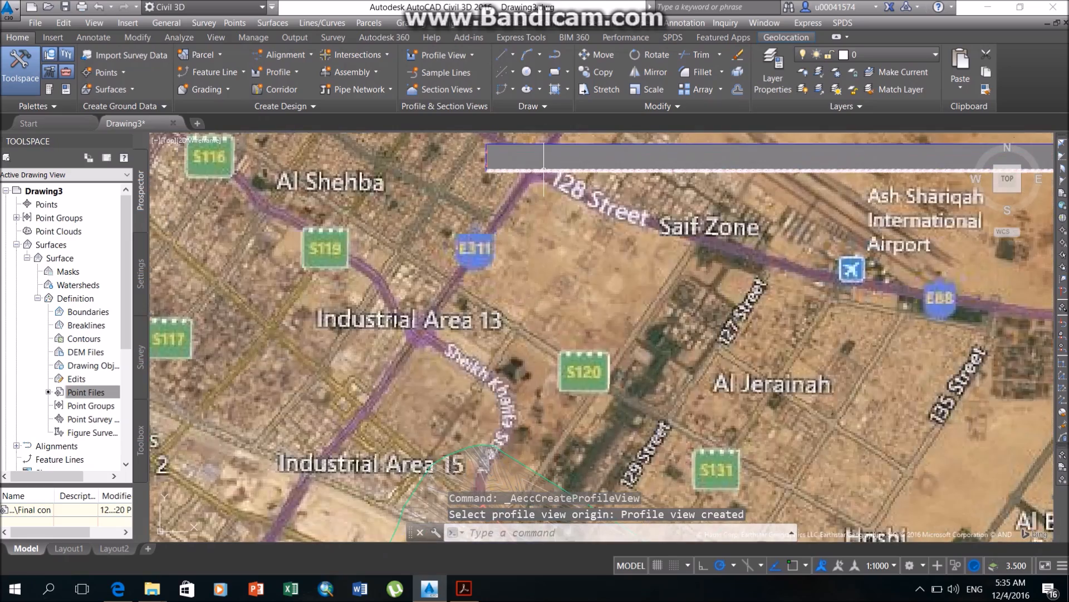
Turn off the hybrid online map behind the drawing.
click(806, 45)
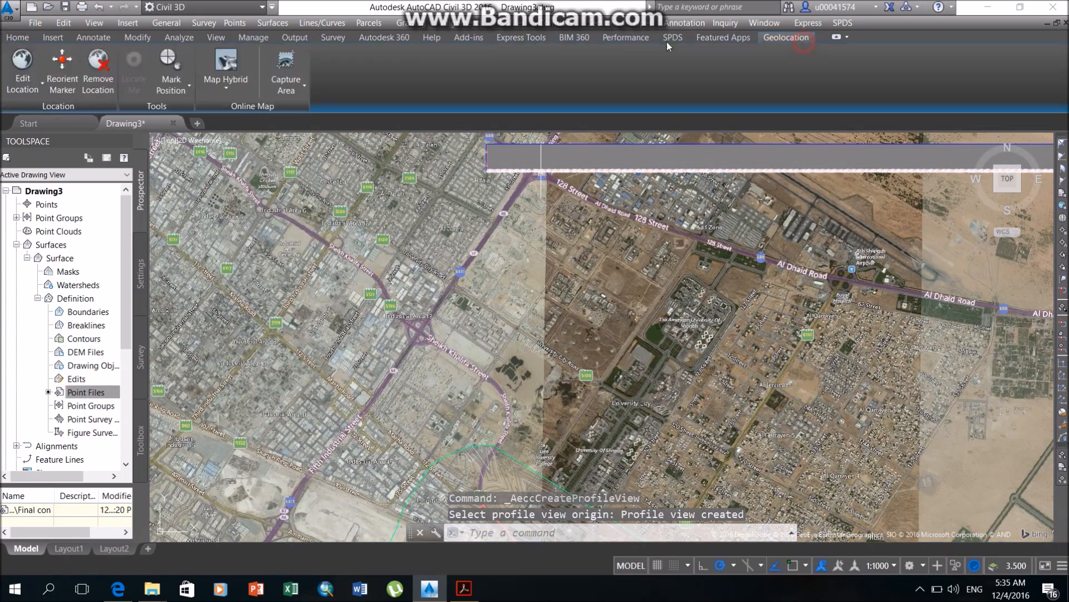
click(228, 78)
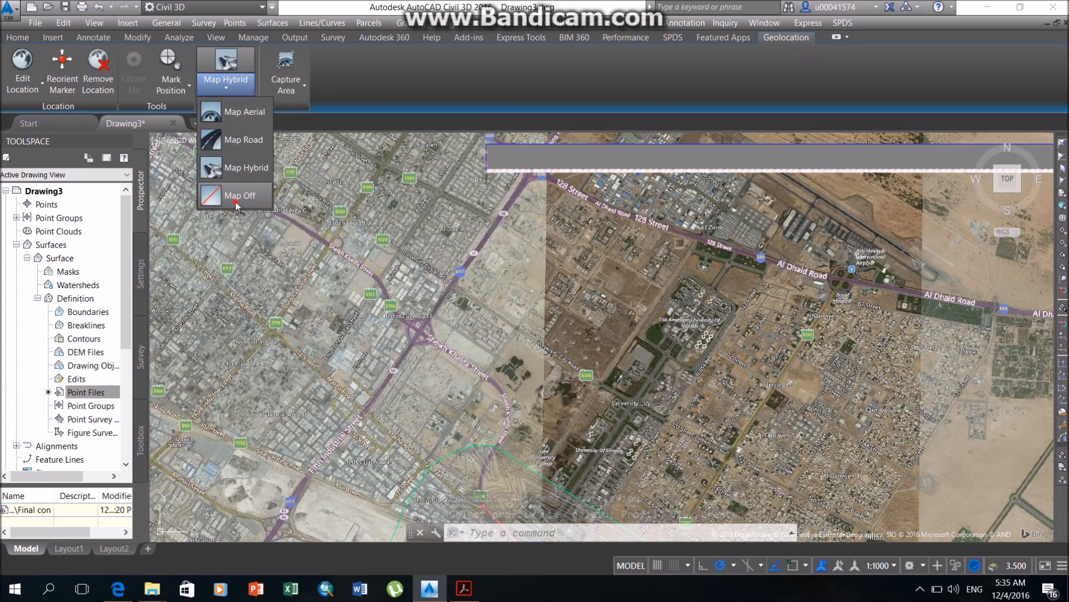
click(233, 204)
Examine the profile view's centerline and offset surface profiles along the stations, including the elevation band.
scroll(490, 161, up, 5)
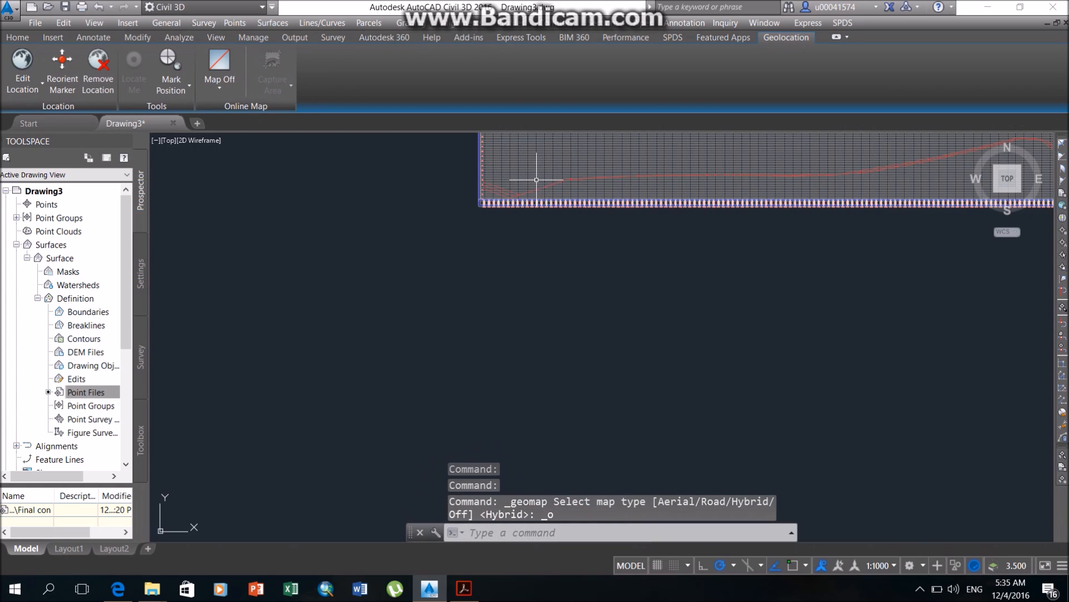
scroll(563, 192, up, 4)
mouse_move(472, 196)
middle_down()
mouse_move(549, 360)
mouse_move(599, 371)
middle_up()
scroll(468, 360, up, 2)
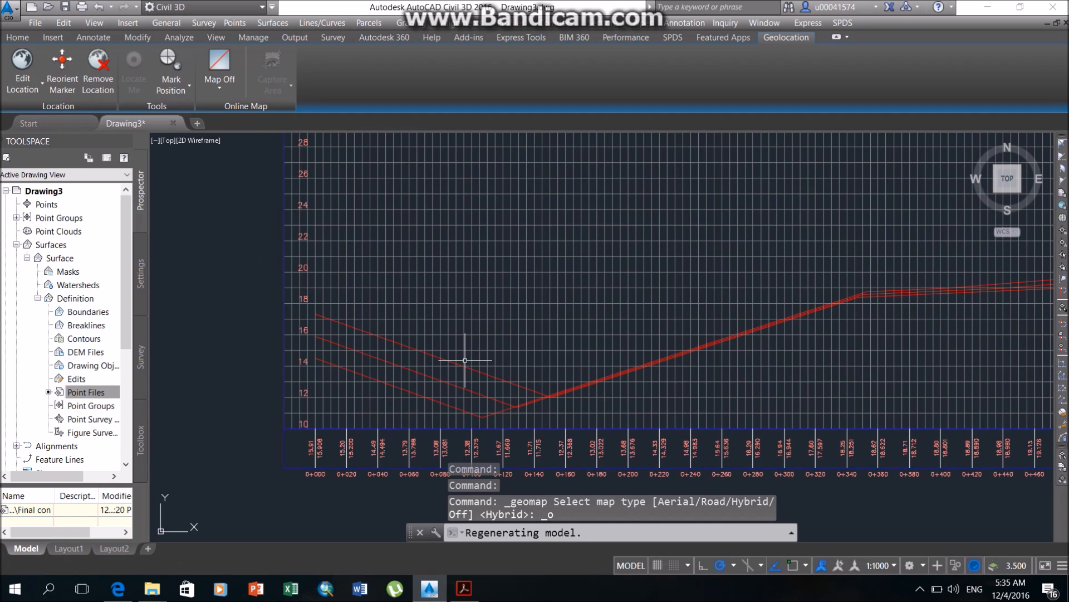
scroll(465, 360, up, 2)
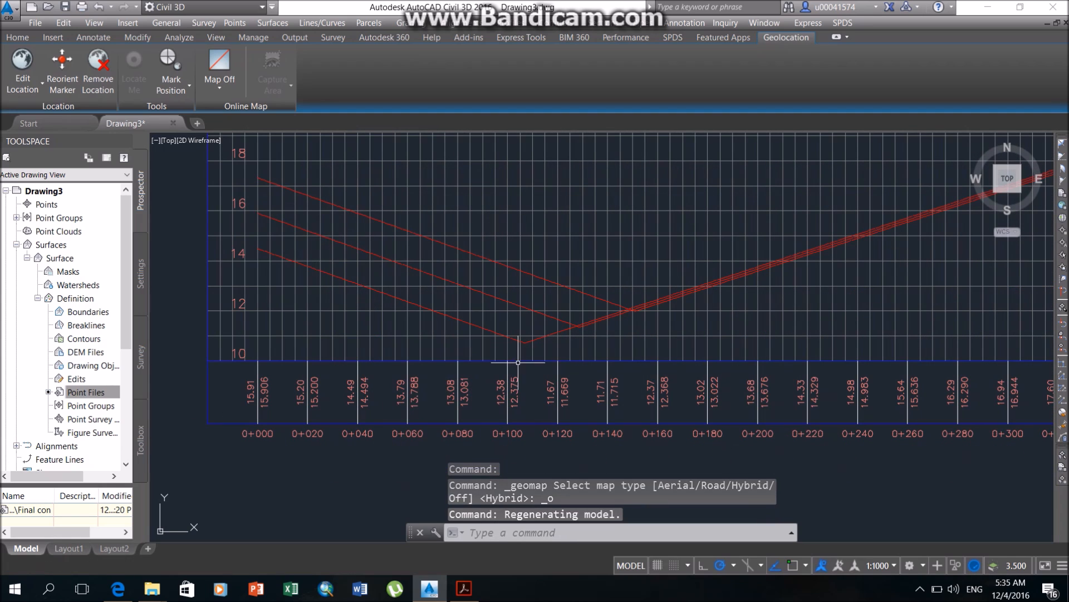
middle_drag(736, 304, 370, 324)
middle_drag(752, 324, 385, 327)
middle_drag(891, 324, 549, 324)
scroll(550, 324, down, 4)
scroll(706, 352, down, 2)
middle_drag(440, 401, 557, 372)
scroll(566, 347, down, 2)
middle_drag(630, 374, 418, 344)
scroll(430, 351, down, 3)
mouse_move(515, 374)
middle_down()
mouse_move(401, 305)
mouse_move(508, 361)
middle_up()
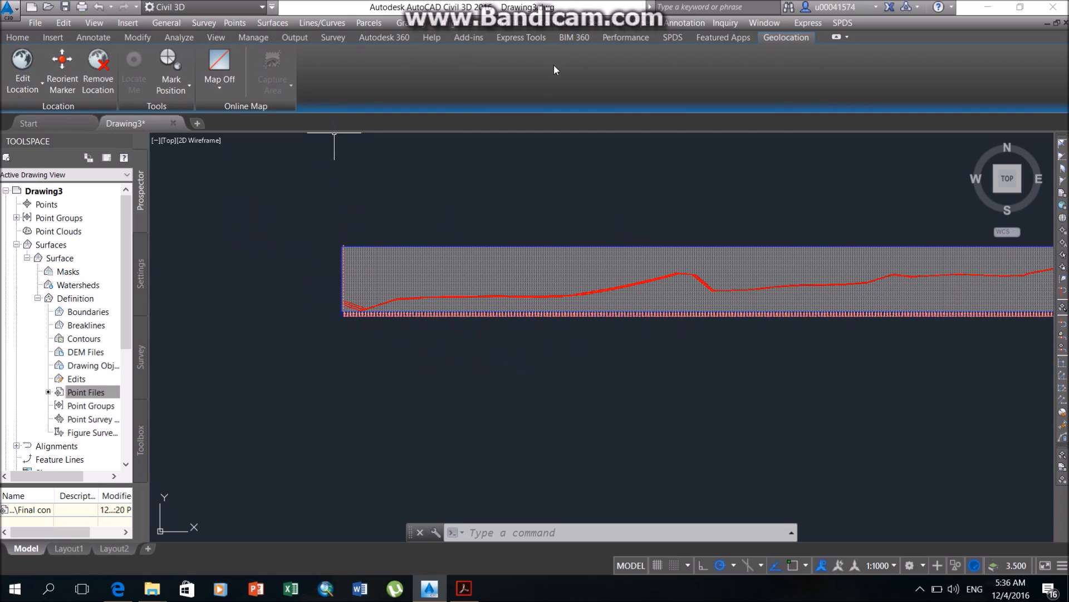
Create a layout profile on the uos profile view with Design Profile style, Complete Label Set and criteria-based design using the AASHTO 2011 Standard K table.
click(522, 23)
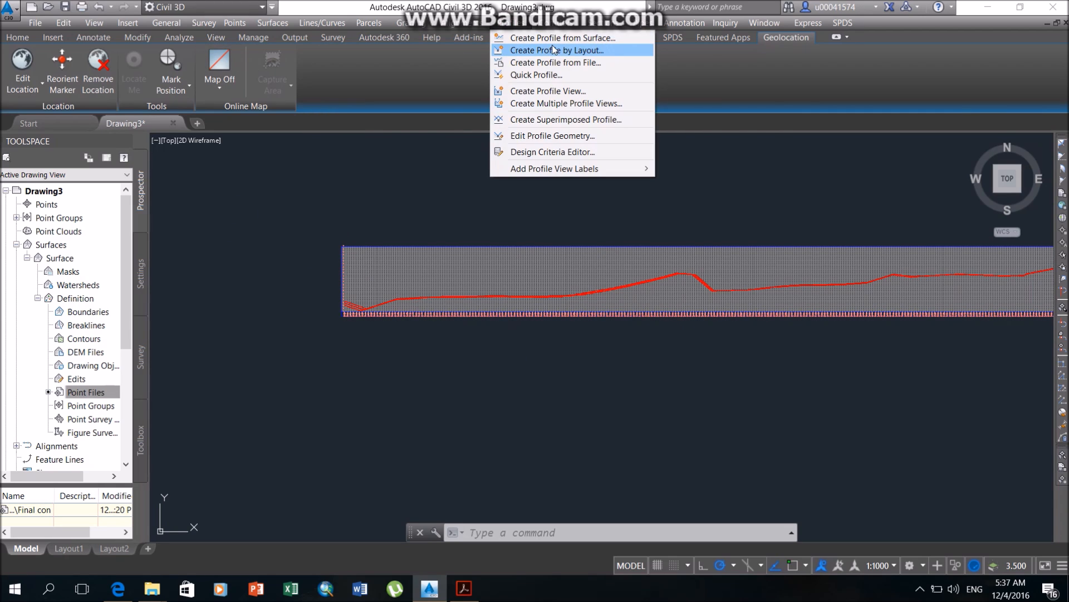
click(572, 51)
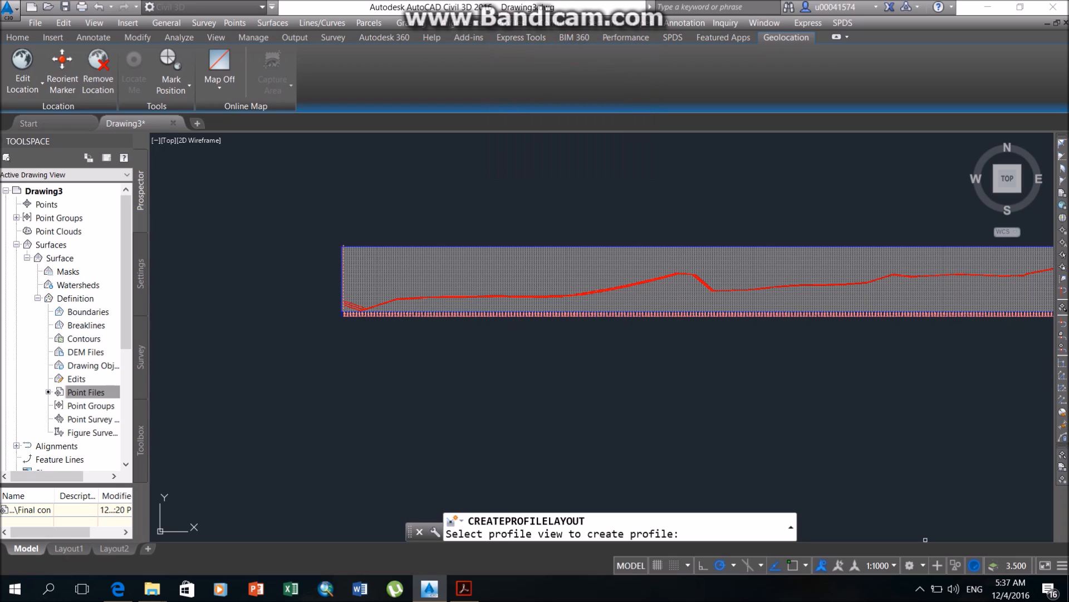
scroll(366, 291, up, 6)
scroll(317, 321, up, 2)
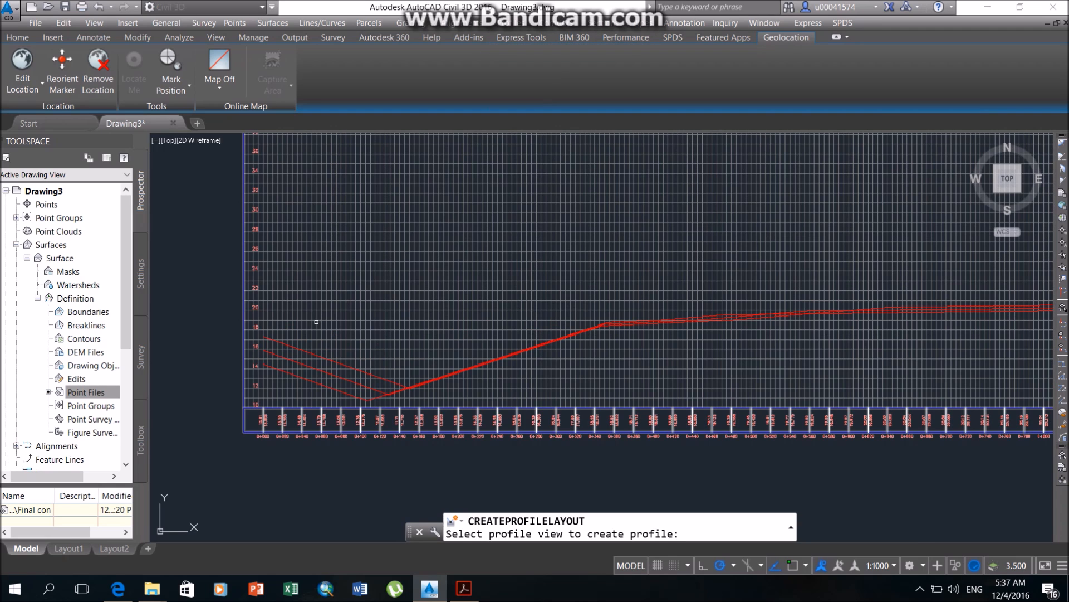
click(303, 327)
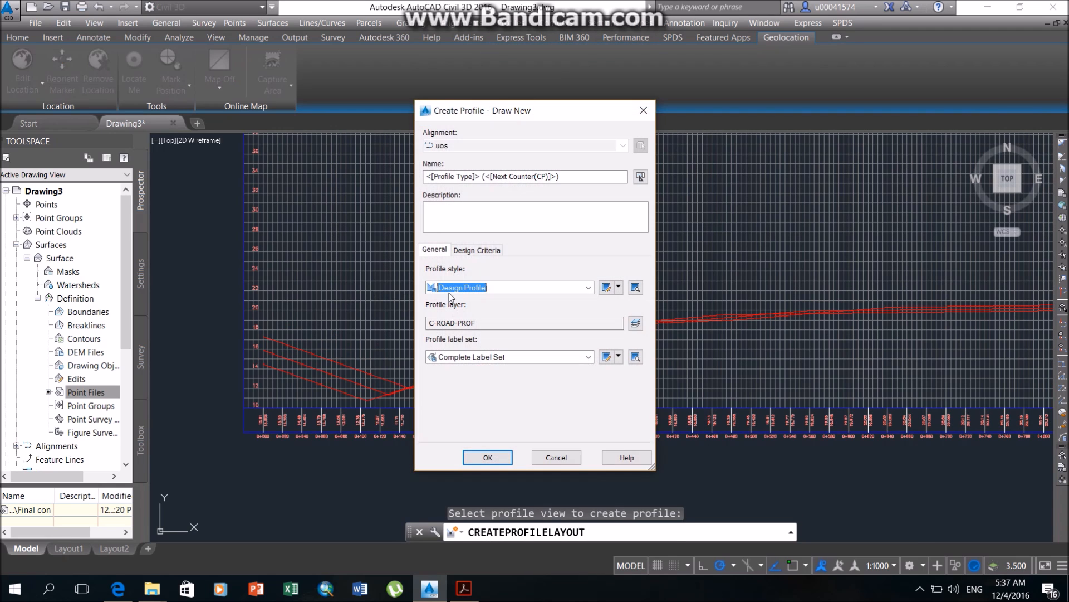
click(467, 250)
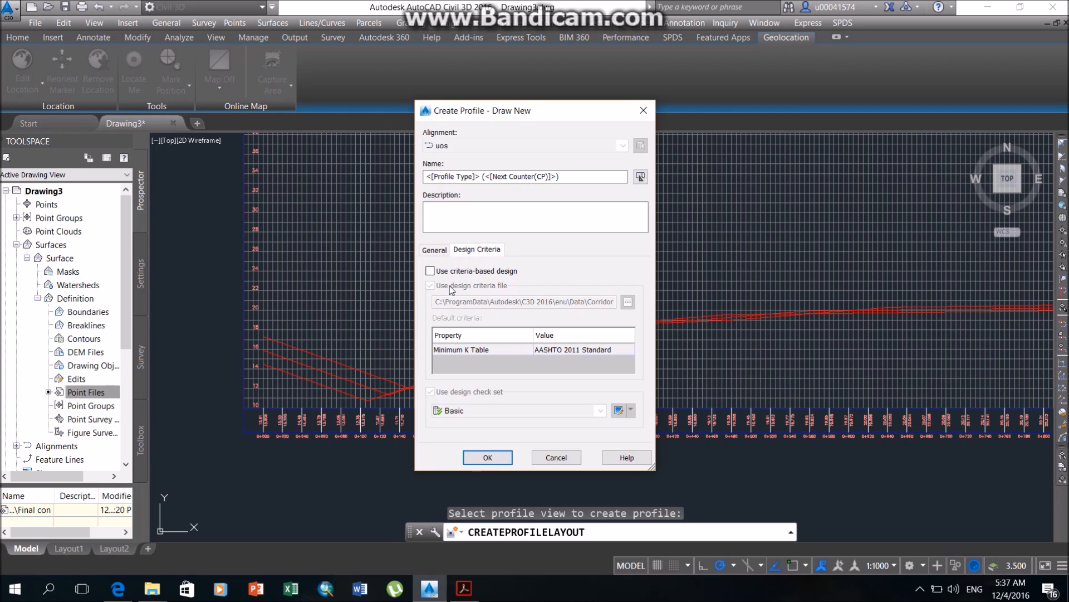
click(443, 272)
click(563, 351)
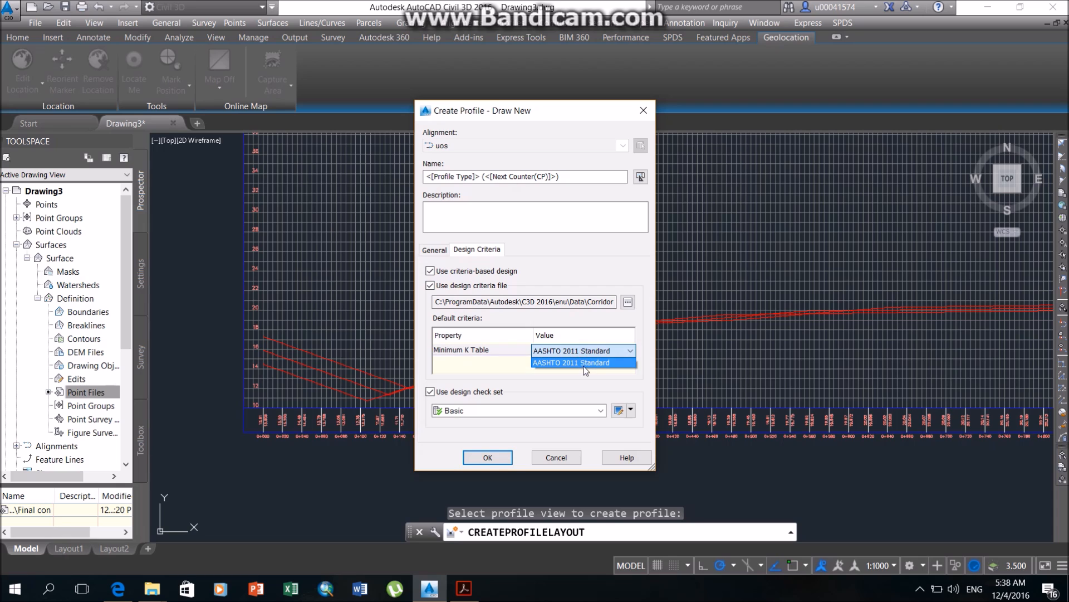
click(581, 349)
click(488, 456)
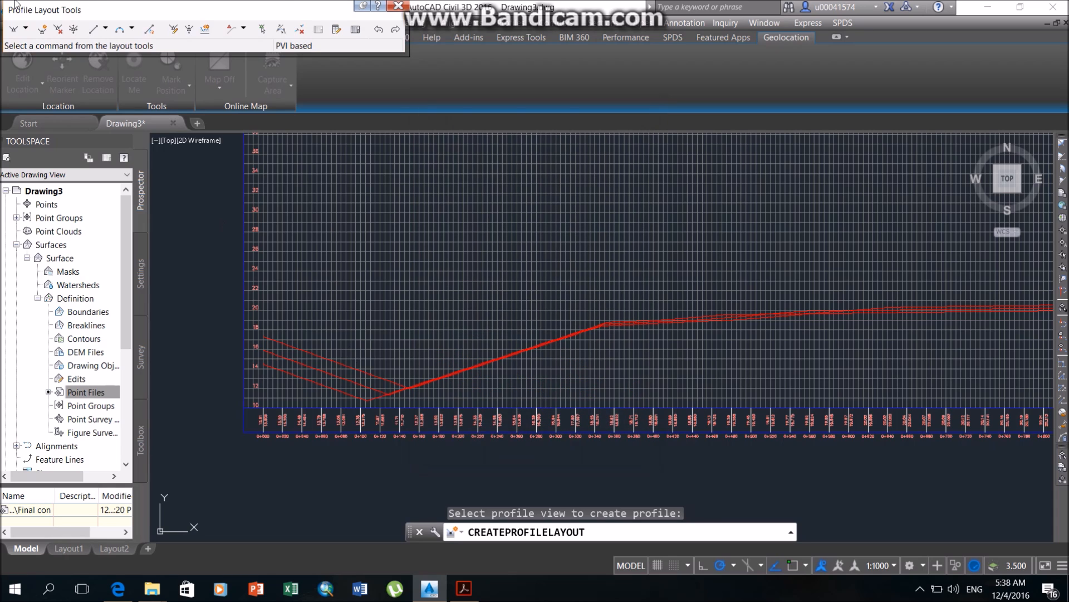
Begin drawing tangents with curves, with object snap on, from the start of the middle surface profile at station 0+000.
click(27, 30)
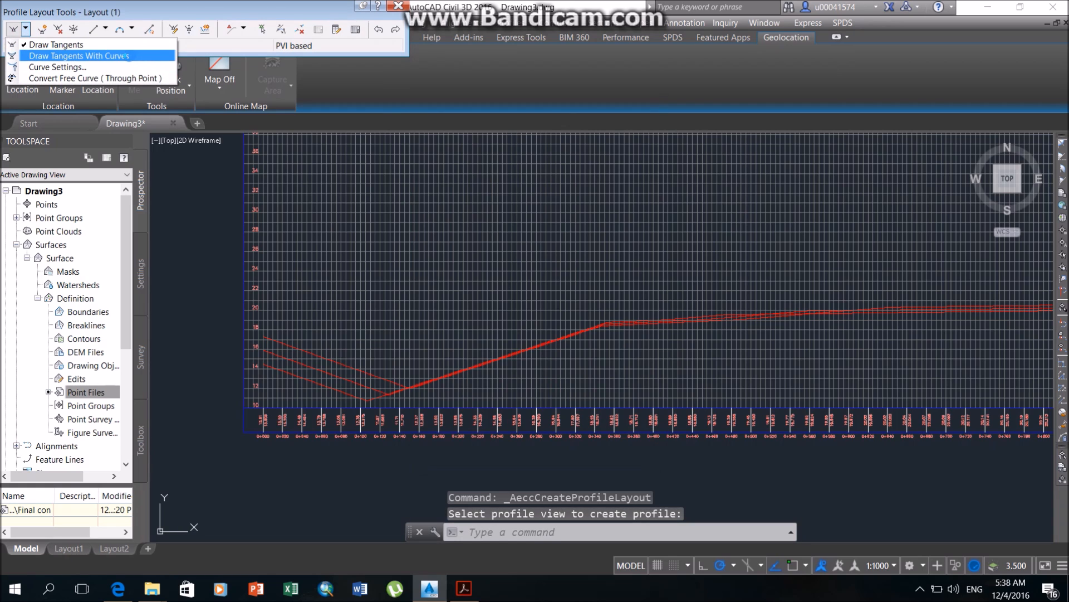
click(117, 55)
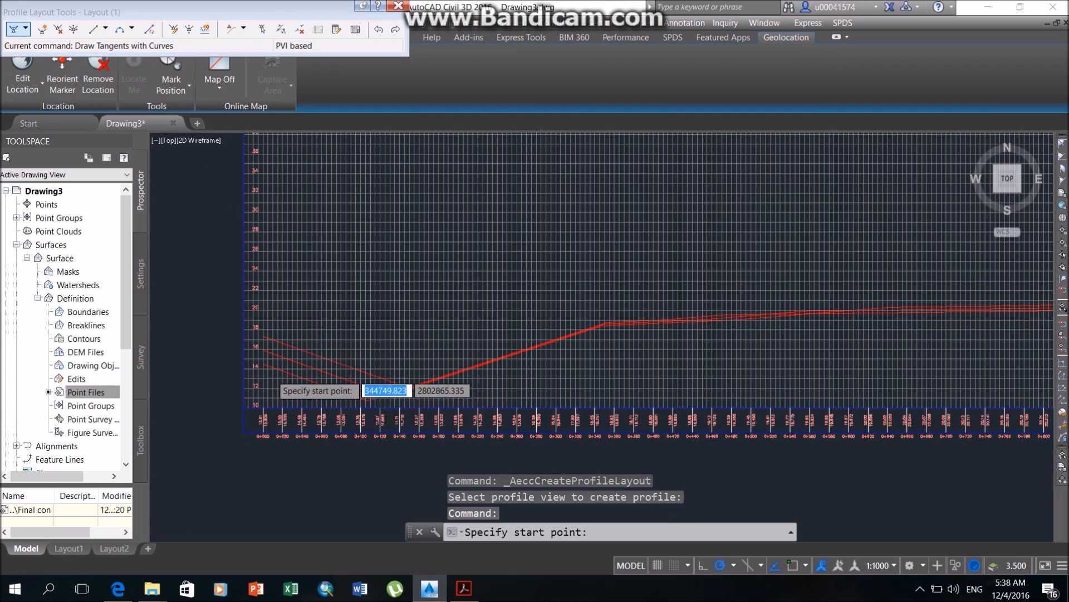
scroll(273, 376, up, 2)
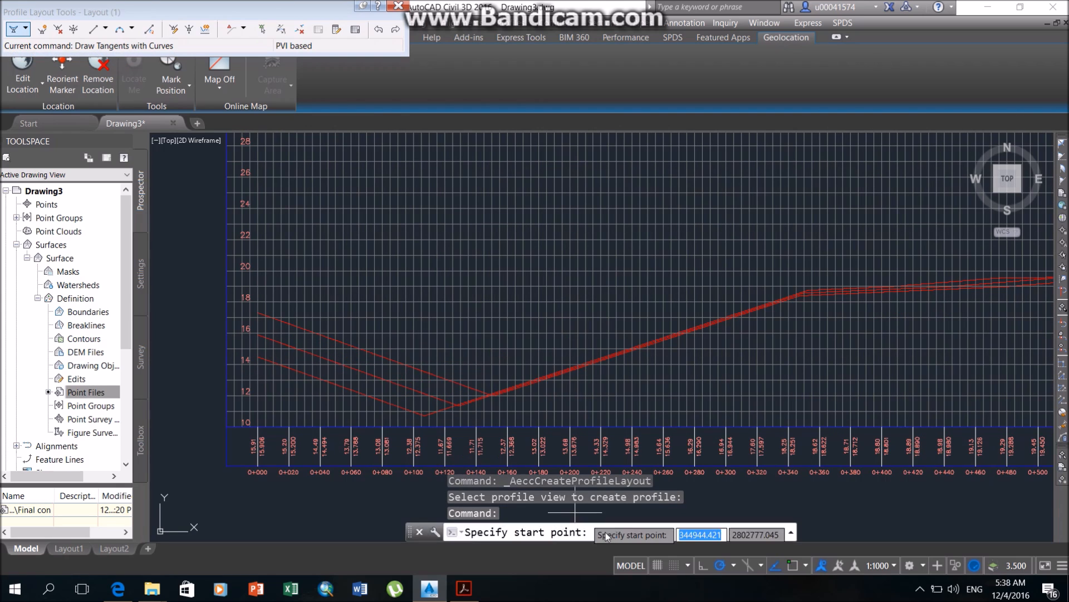
click(794, 565)
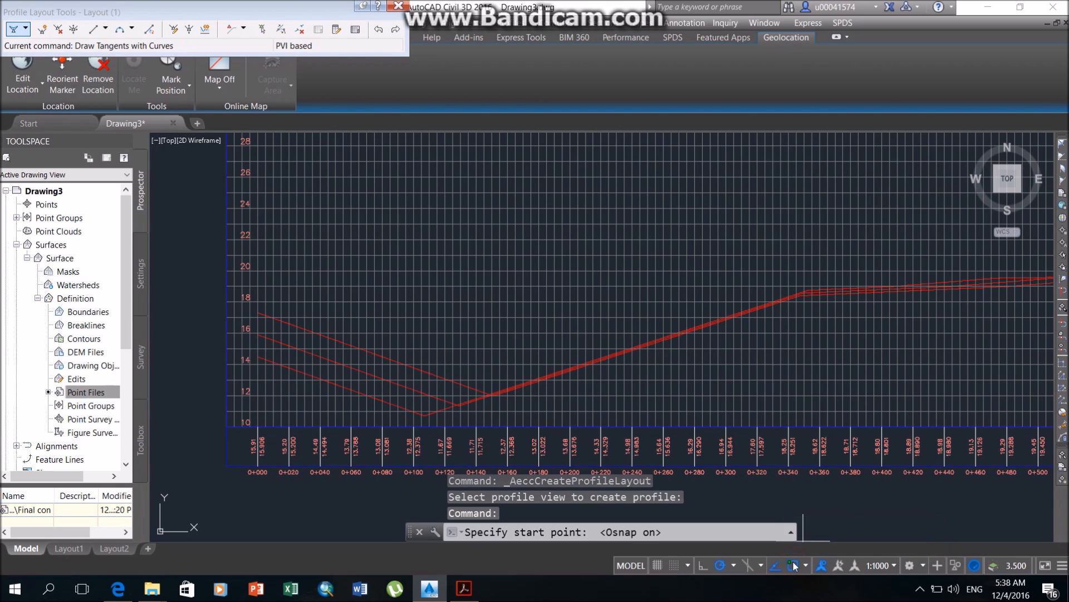
scroll(259, 343, up, 4)
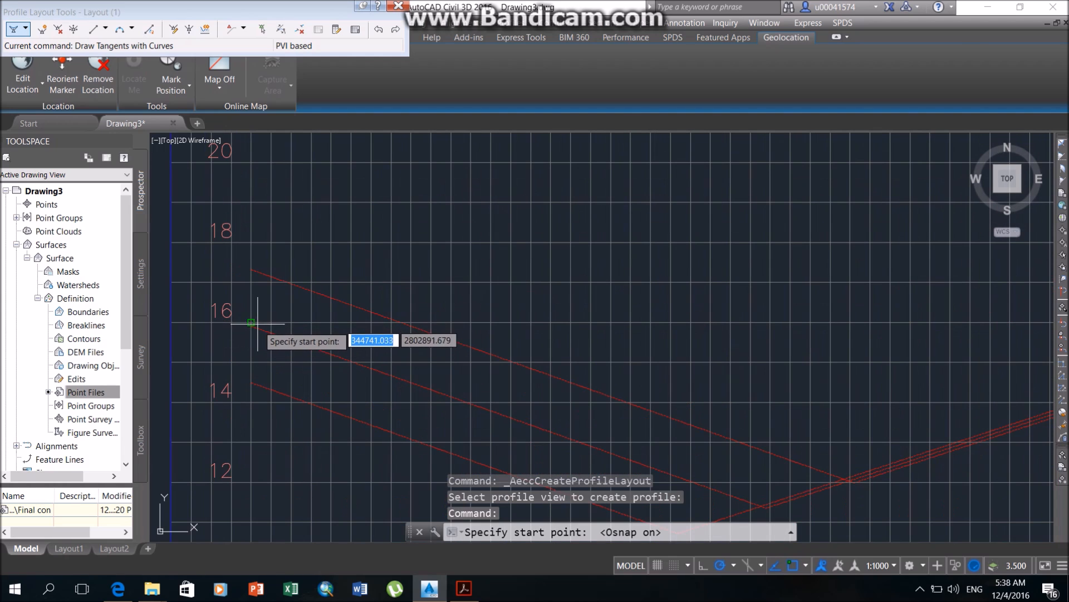
click(255, 328)
Add rising PVIs at about stations 2+750, 4+820, 6+635 and 8+010, with elevations of about 29, 34, 40 and 47 m.
scroll(485, 362, down, 5)
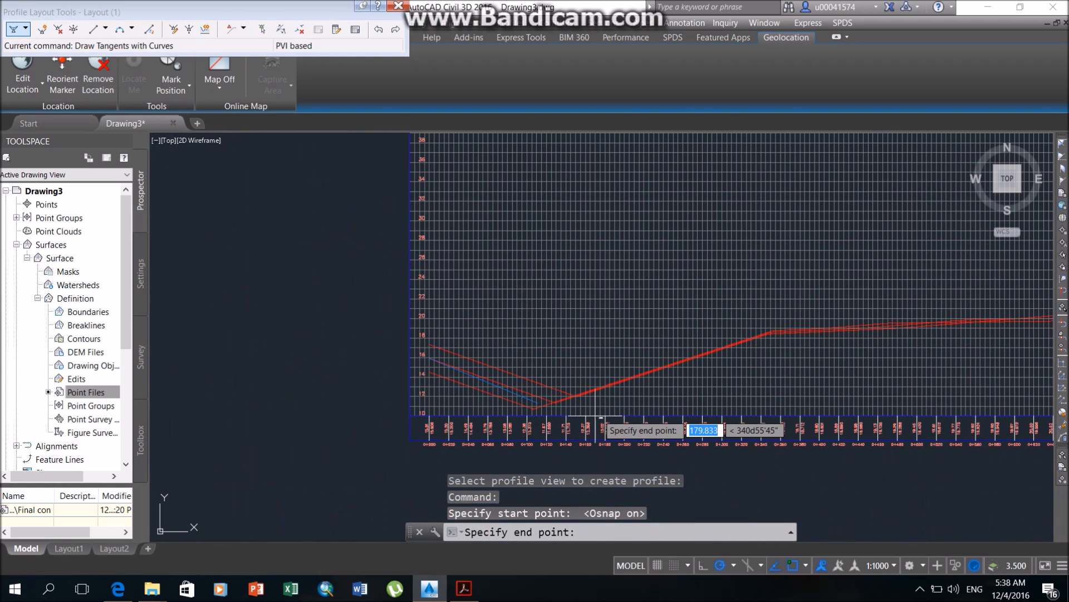
scroll(947, 389, down, 5)
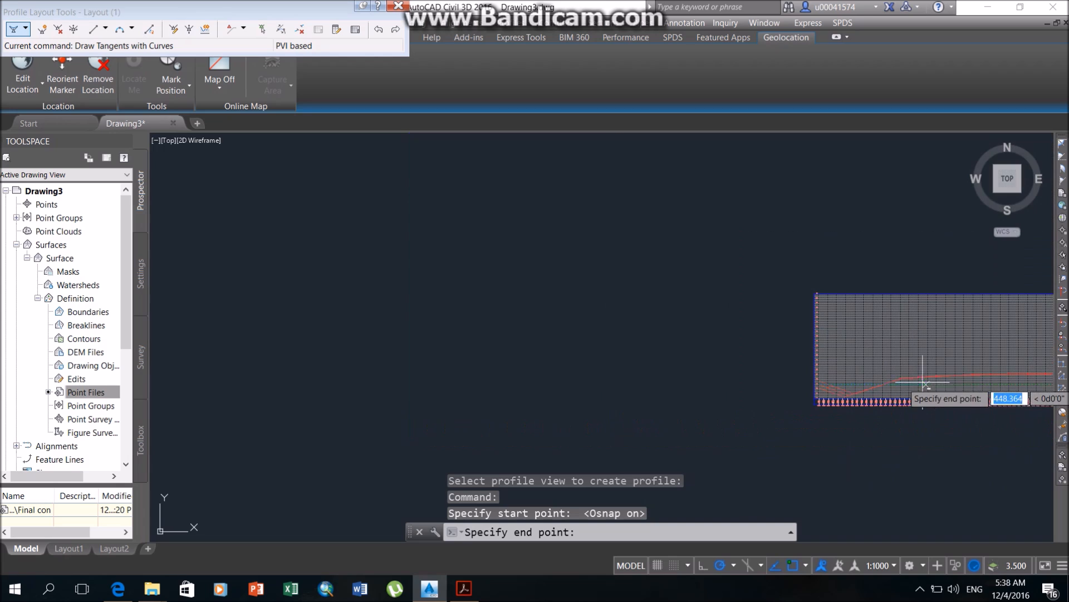
middle_drag(960, 374, 429, 420)
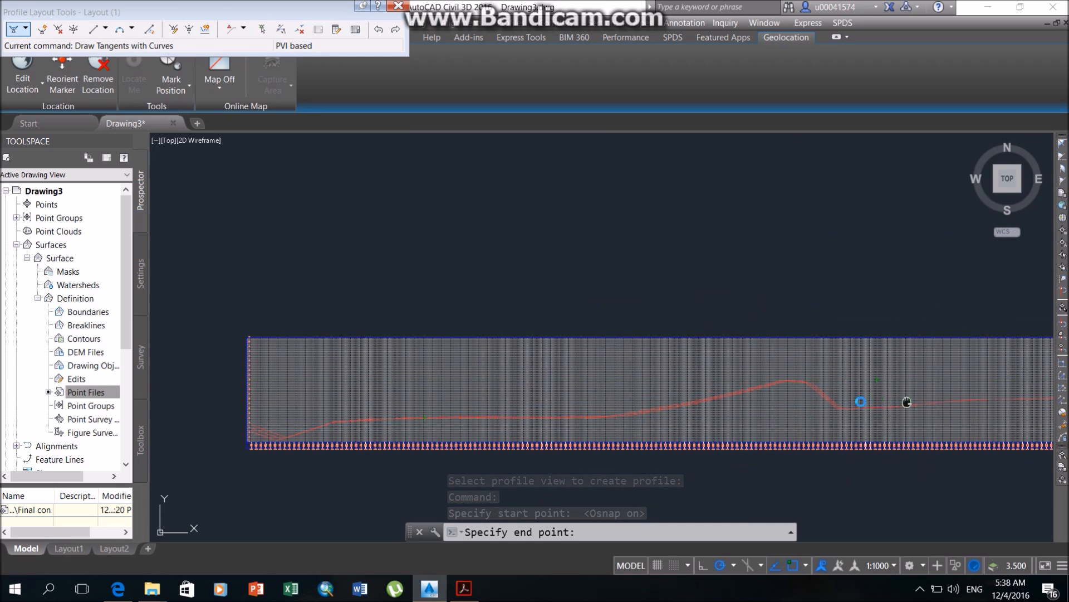
middle_drag(907, 401, 730, 402)
middle_drag(858, 405, 495, 410)
click(860, 390)
middle_drag(901, 400, 483, 397)
click(872, 372)
middle_drag(941, 397, 621, 394)
click(880, 354)
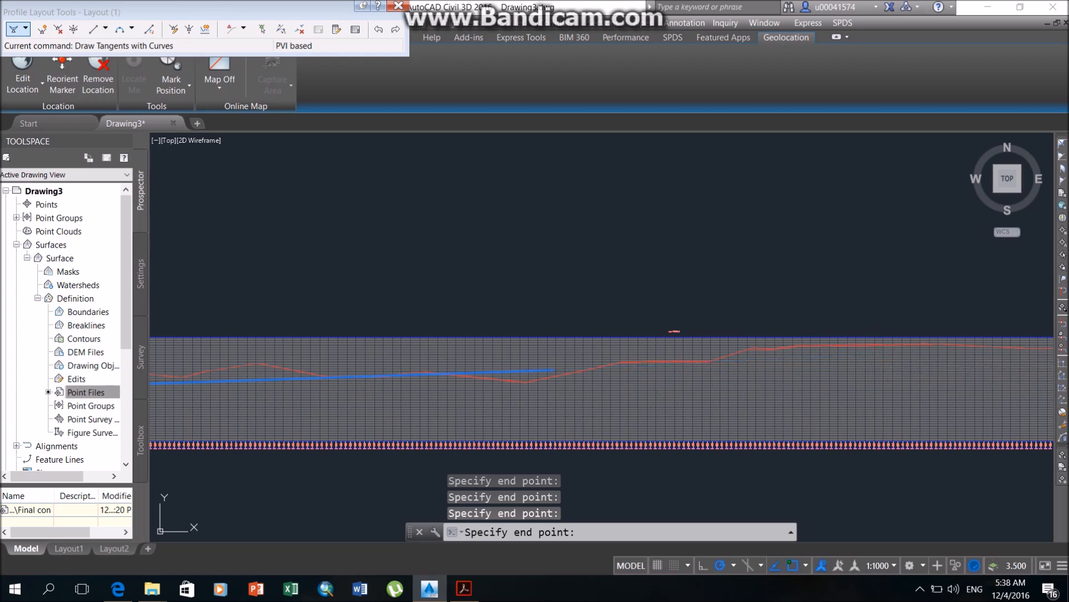
Add PVIs at about 10+045 (45 m) and 12+305 (44 m), and finish the design profile at the surface profiles' end near 14+265.
middle_drag(927, 386, 447, 372)
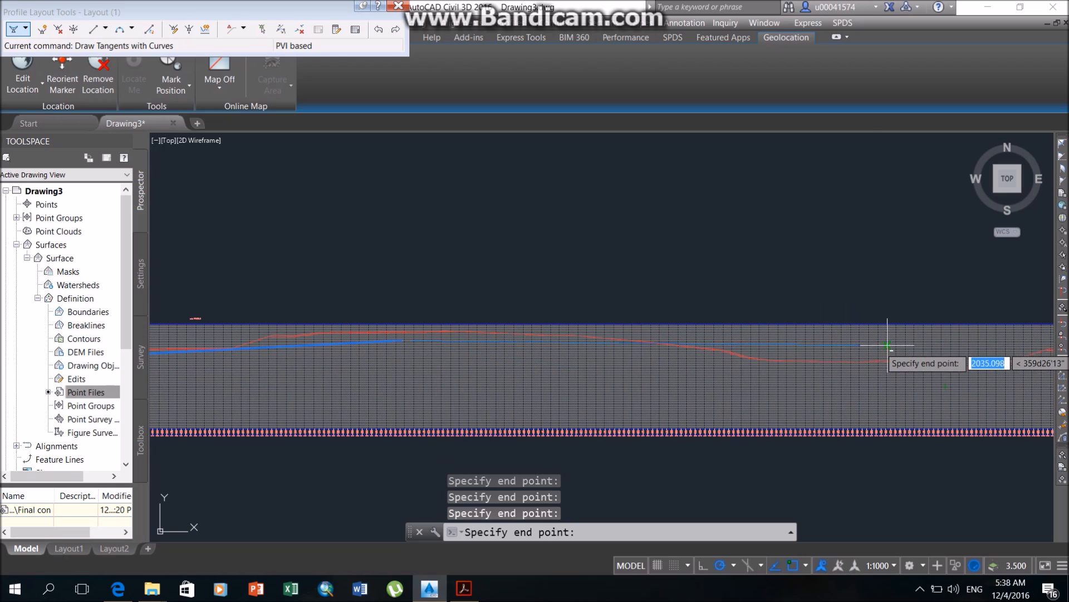
middle_drag(919, 363, 367, 325)
middle_drag(913, 360, 390, 358)
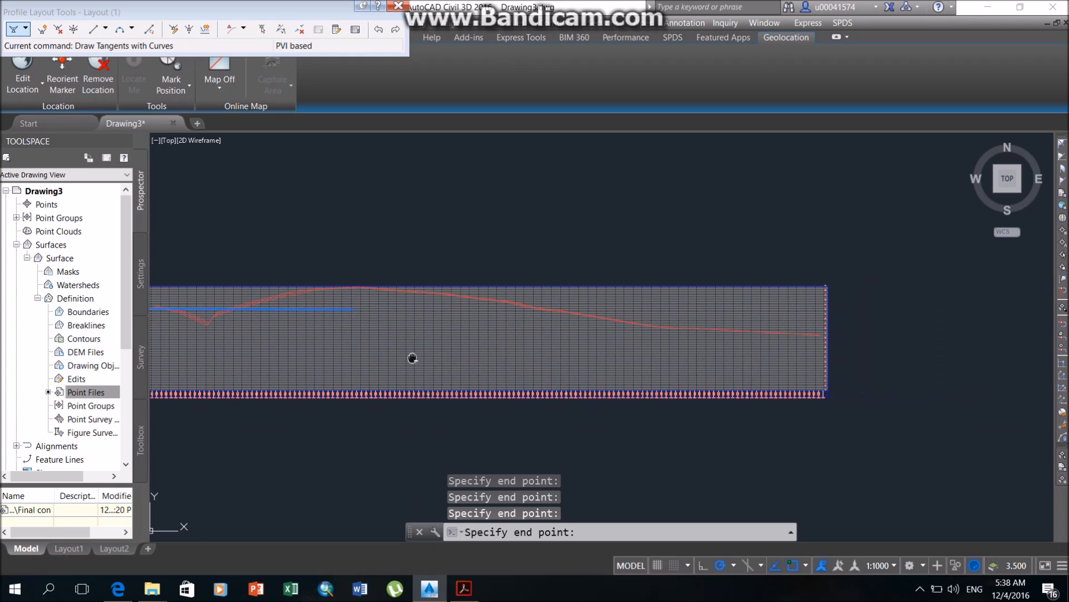
scroll(825, 351, up, 5)
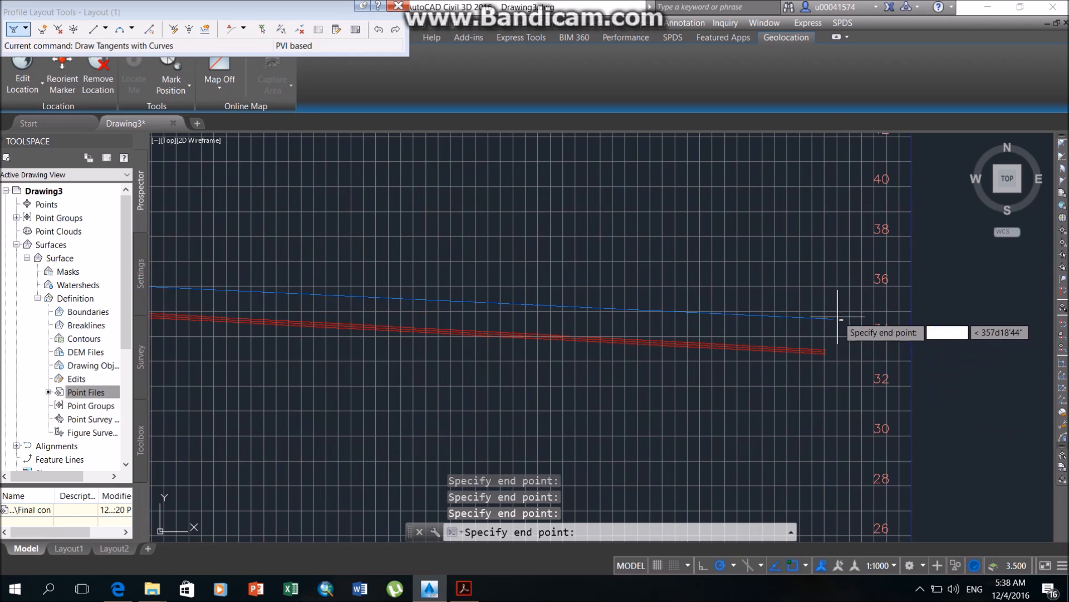
click(825, 349)
key(Return)
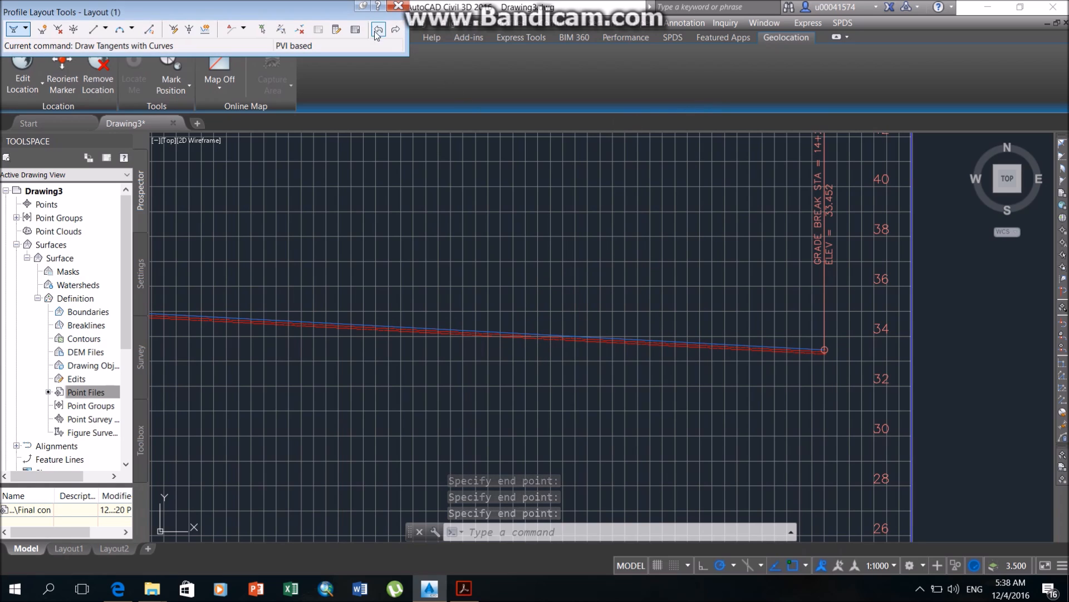
Check the design profile's PVI stations, grades, curve lengths and K values in the grid view, and close the layout tools.
click(356, 31)
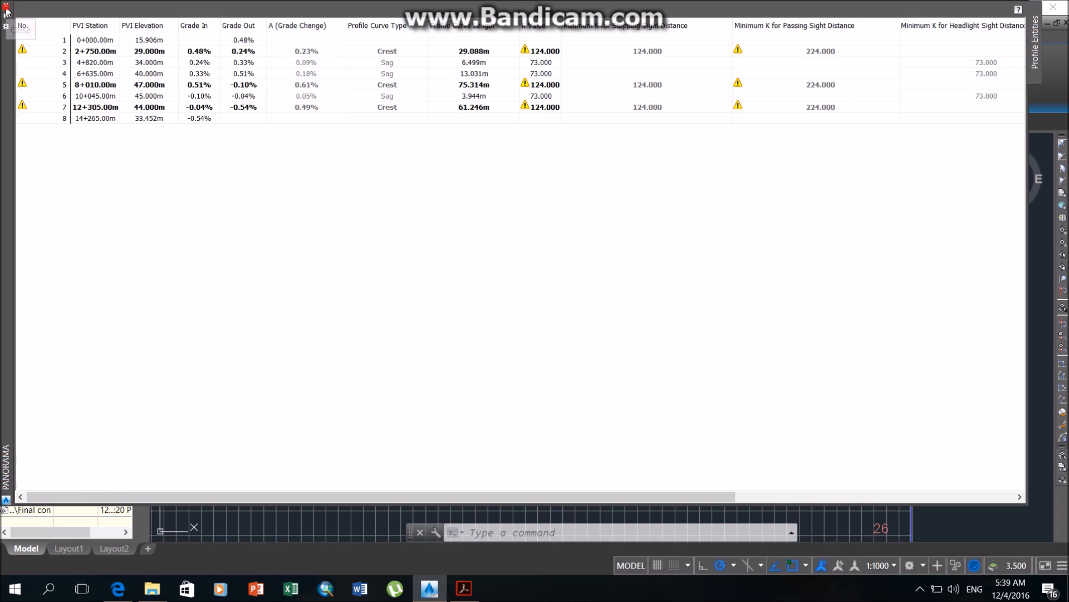
click(5, 8)
scroll(524, 332, down, 8)
middle_drag(436, 346, 818, 274)
scroll(563, 354, down, 4)
middle_drag(353, 414, 635, 311)
middle_drag(324, 379, 471, 362)
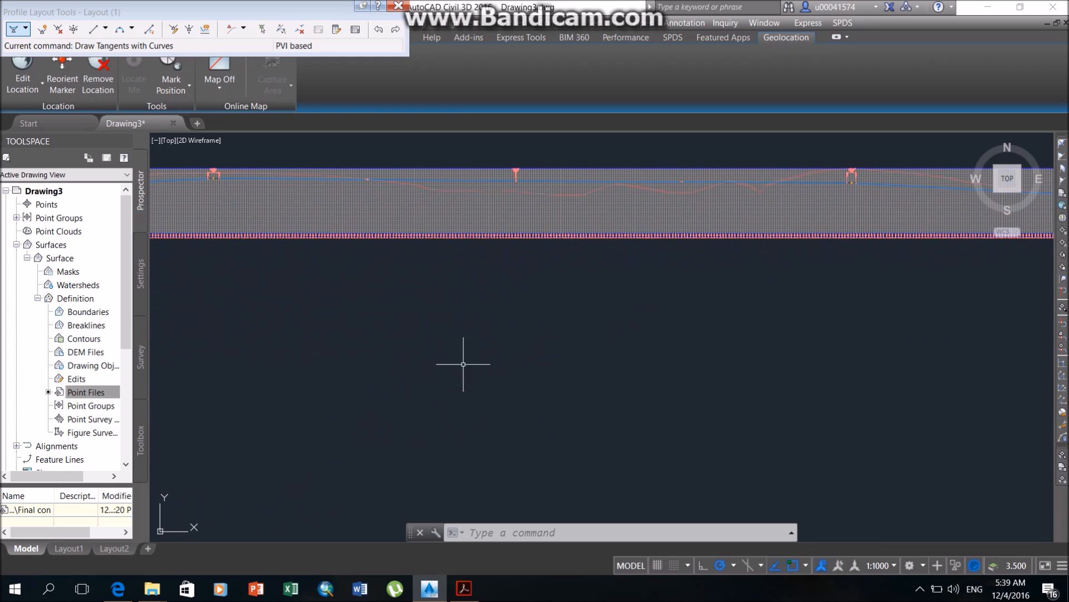
scroll(362, 389, down, 3)
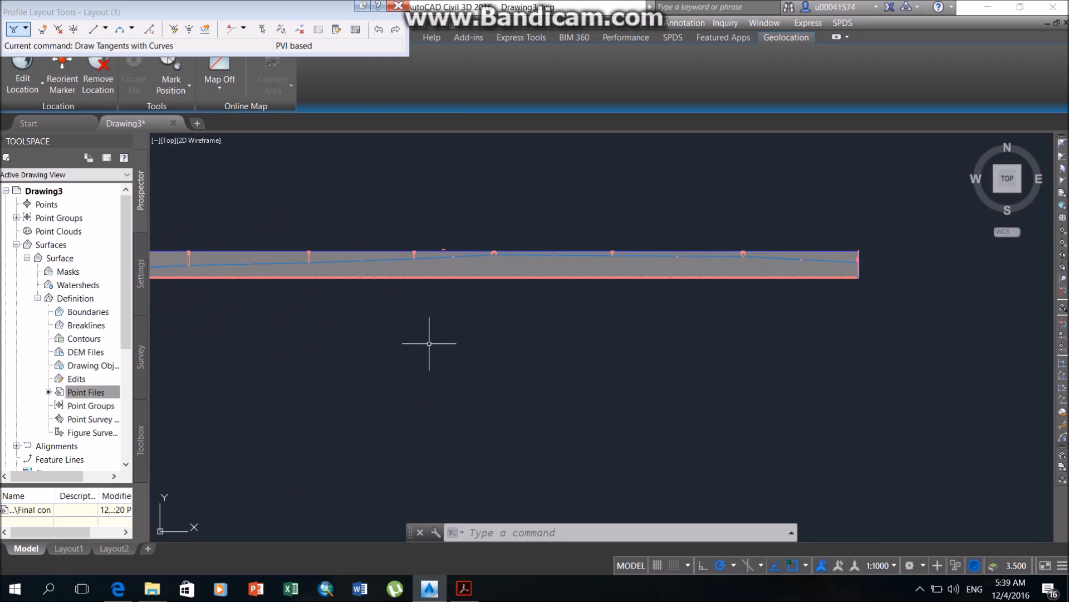
scroll(428, 343, down, 3)
middle_drag(418, 359, 466, 281)
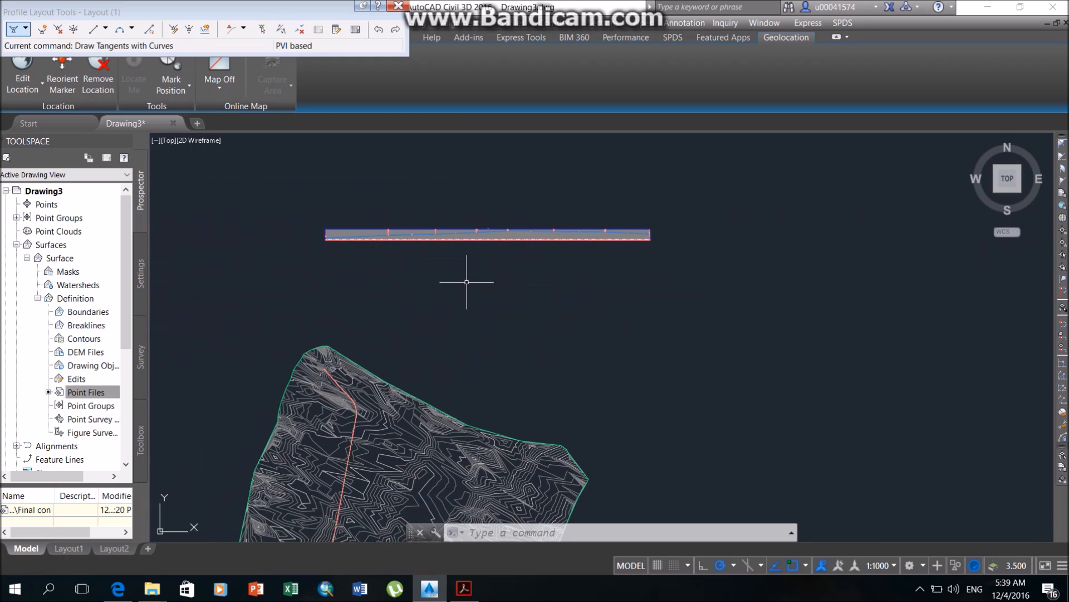
click(397, 8)
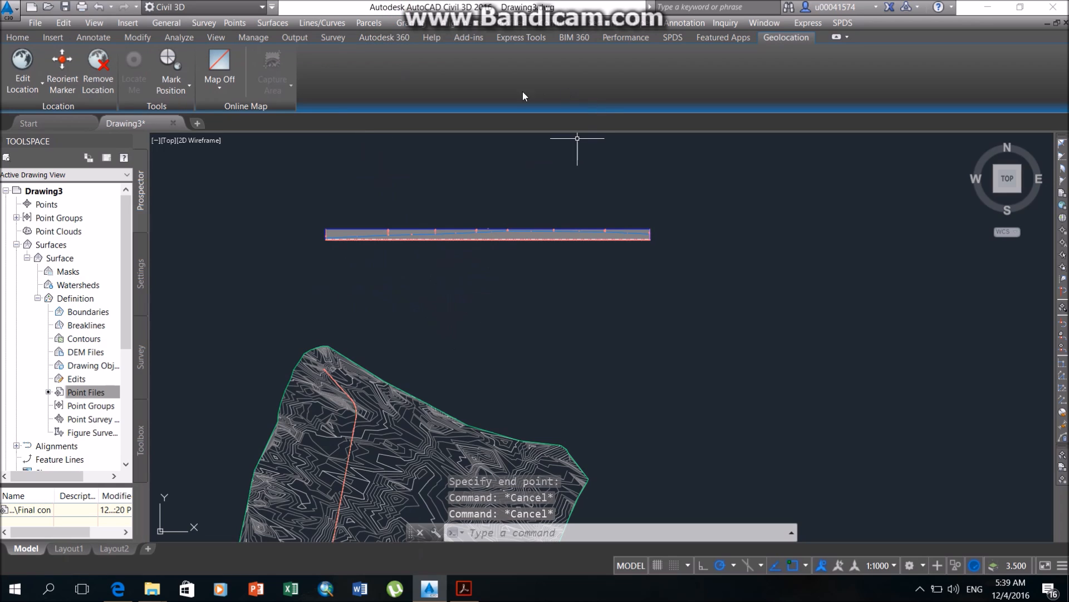
Start the superelevation calculation for the uos centerline alignment, using the Divided Planar with Median roadway type.
middle_drag(430, 273, 457, 255)
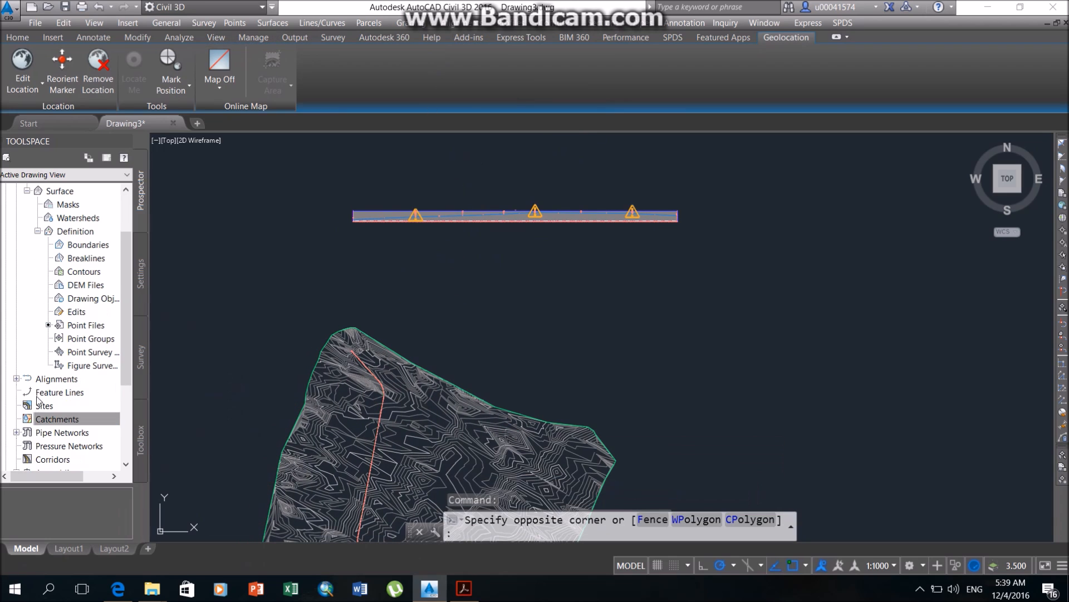
click(16, 379)
scroll(53, 413, down, 1)
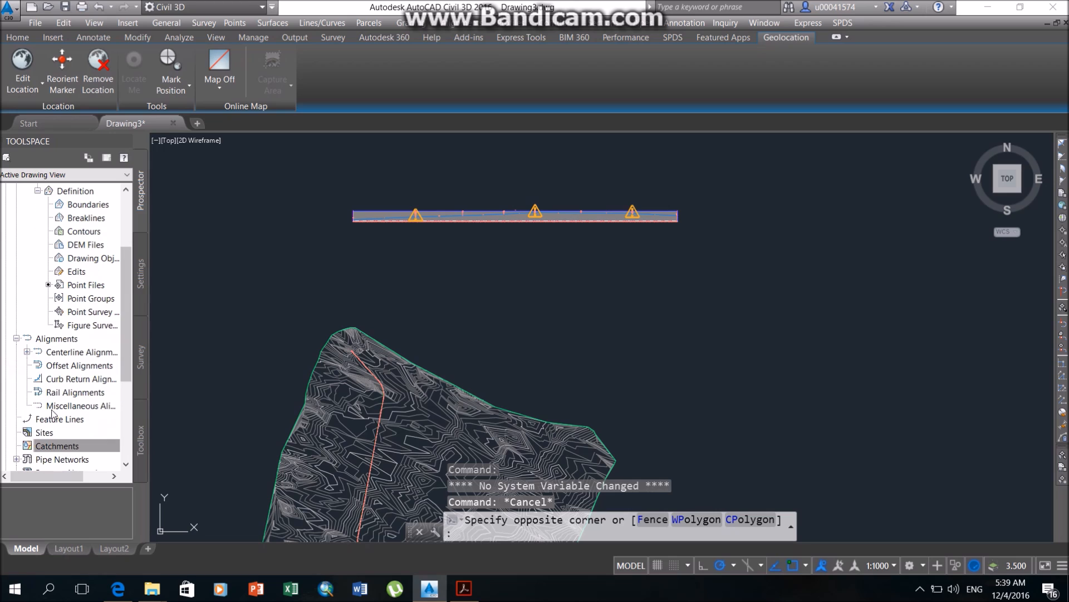
click(27, 352)
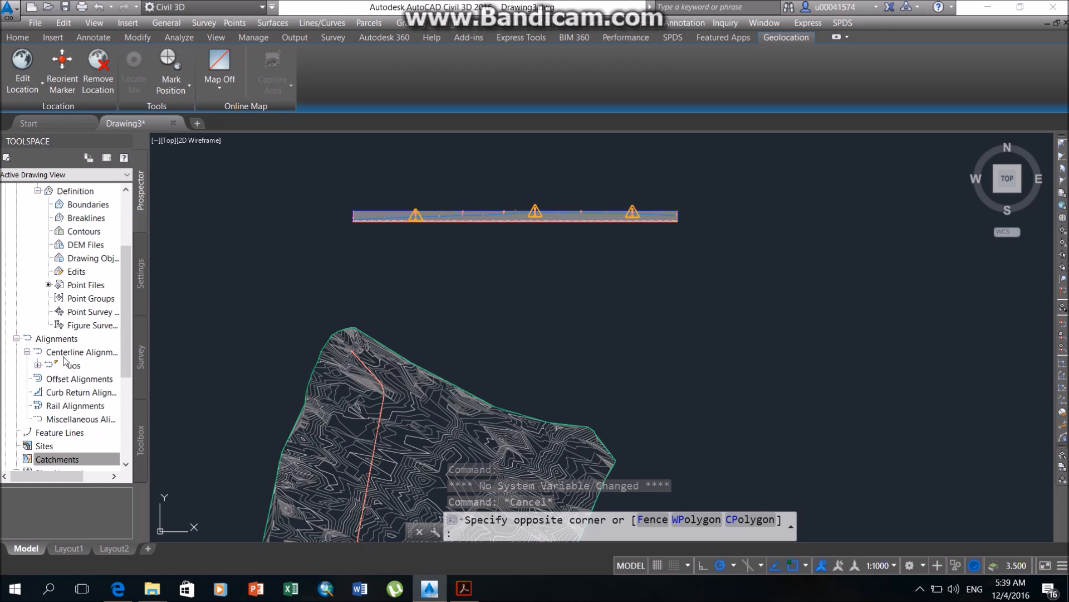
click(88, 367)
right_click(88, 366)
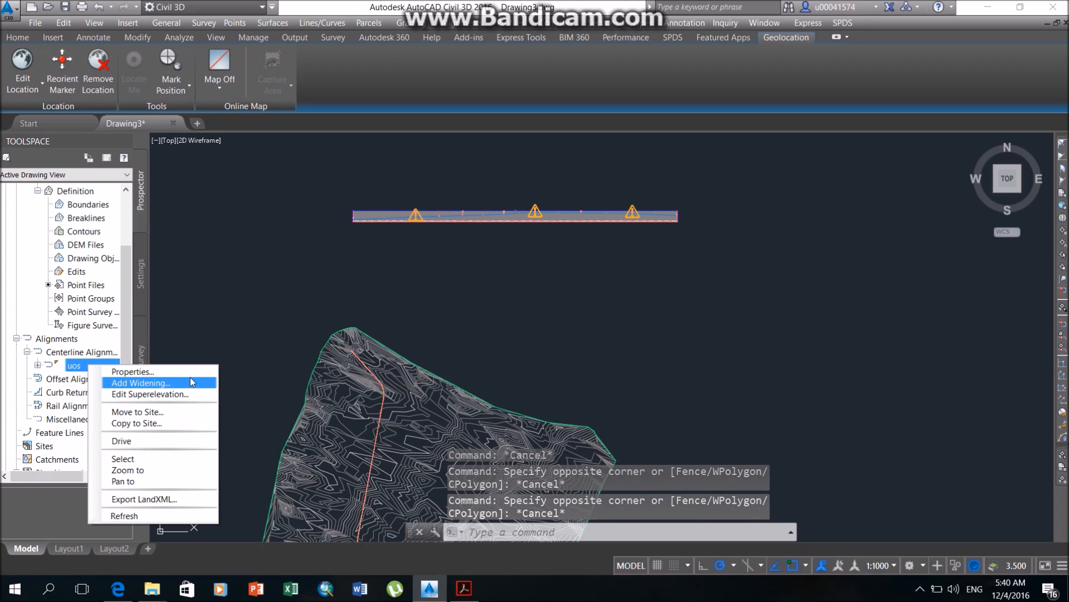
click(195, 396)
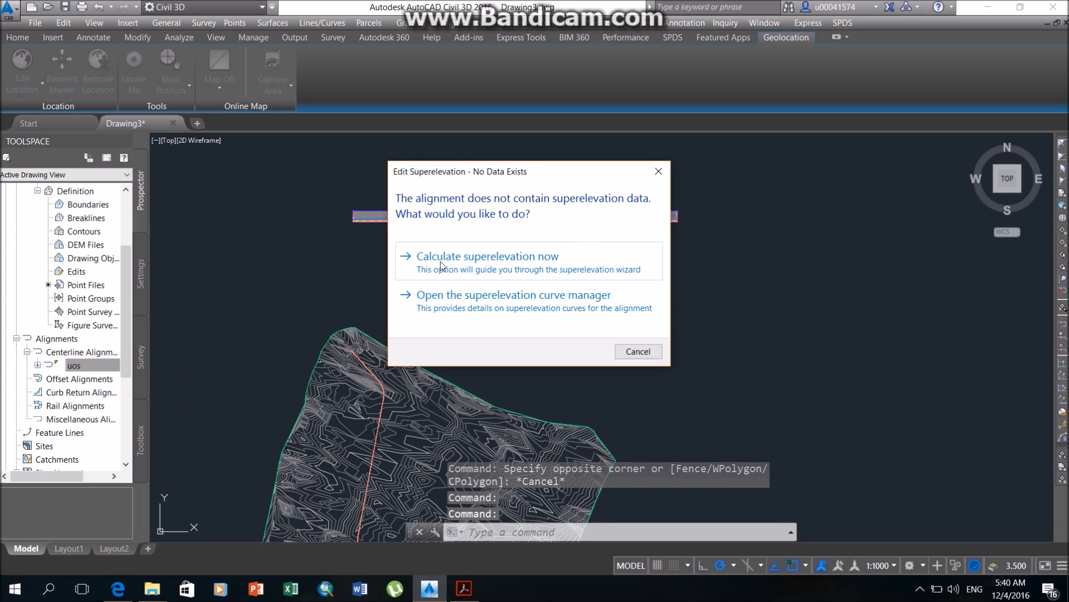
click(528, 266)
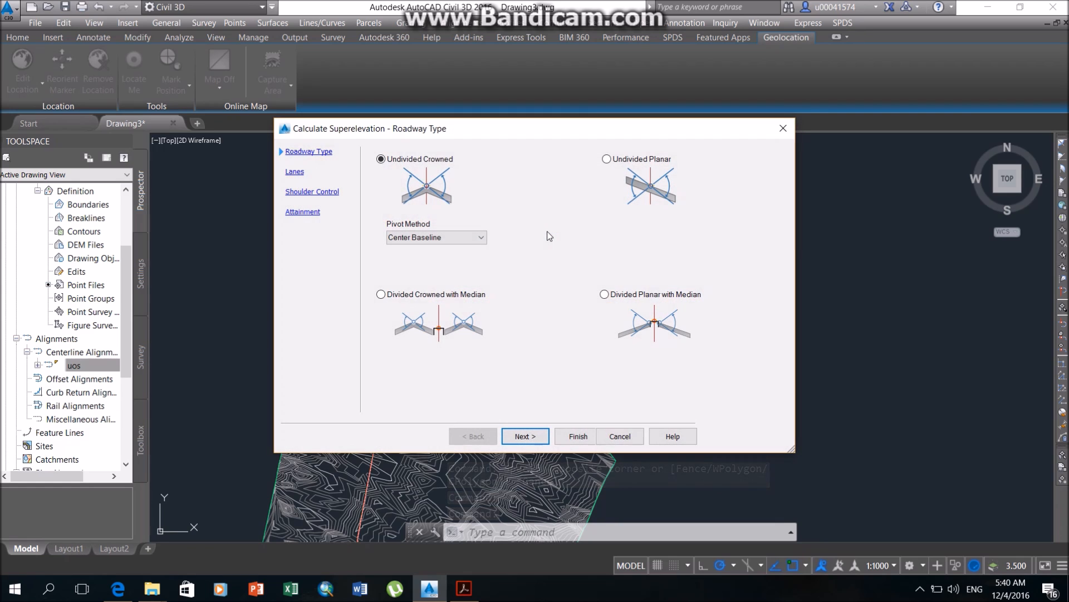
click(646, 295)
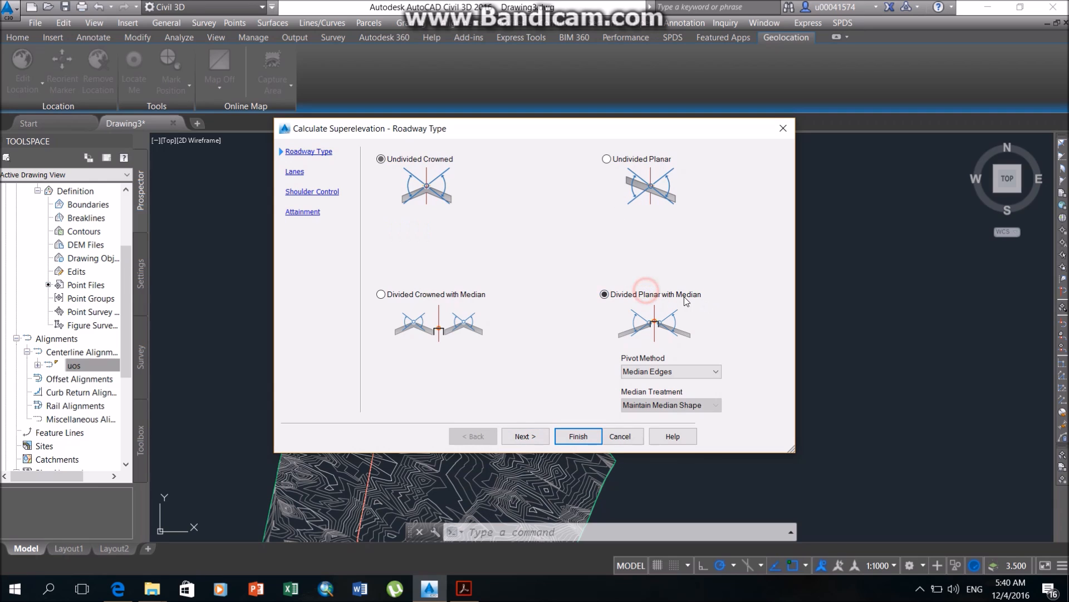
click(528, 439)
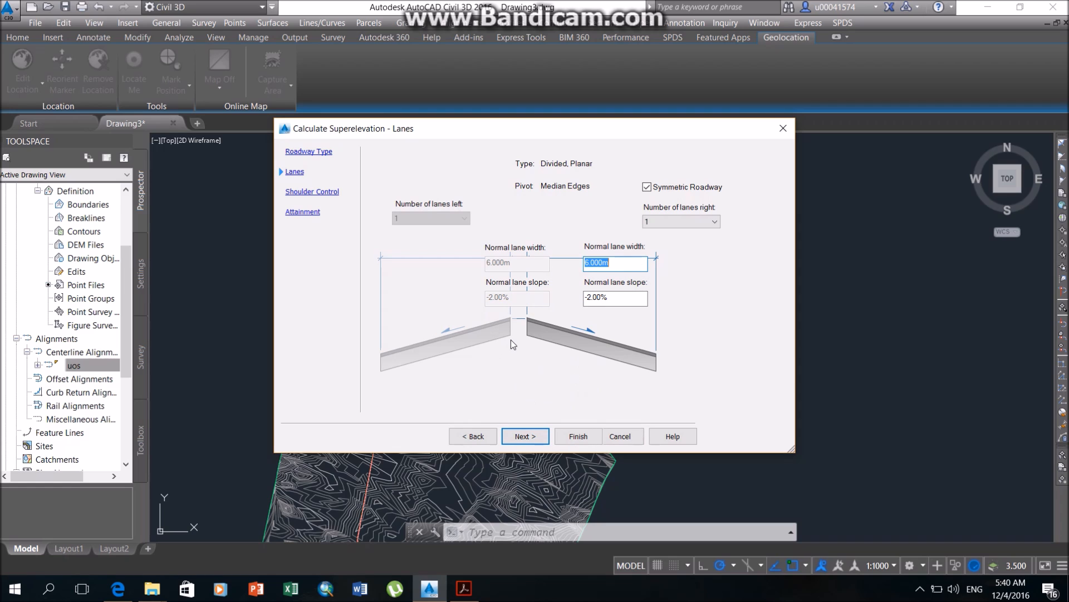
Use one lane per side with a normal lane width of 15.5 m, and turn off the outside edge shoulder calculation.
click(667, 224)
click(665, 231)
drag(615, 266, 591, 265)
text(15.5)
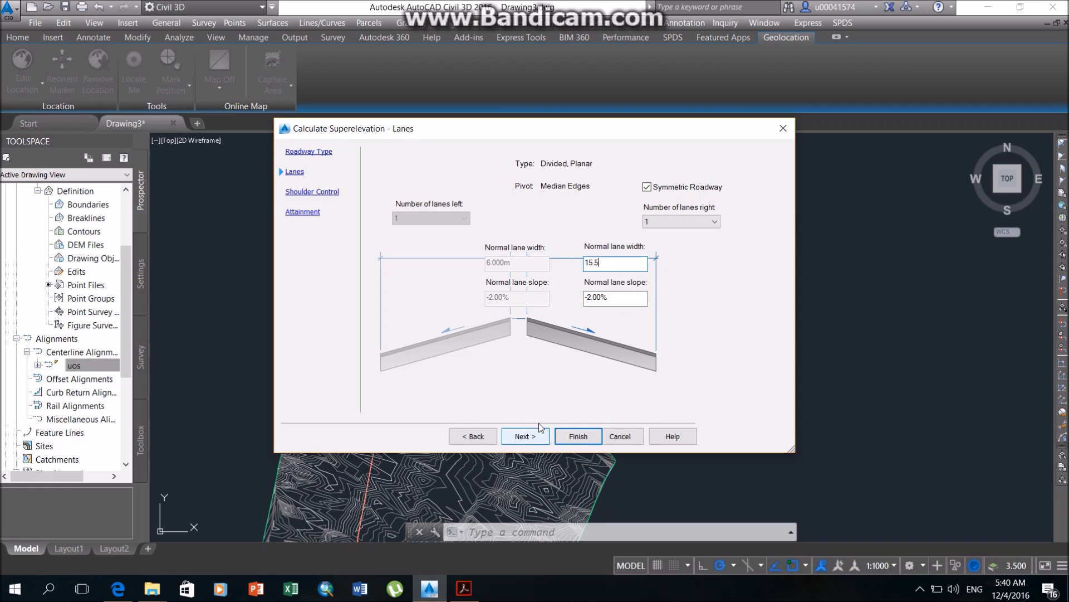
click(535, 437)
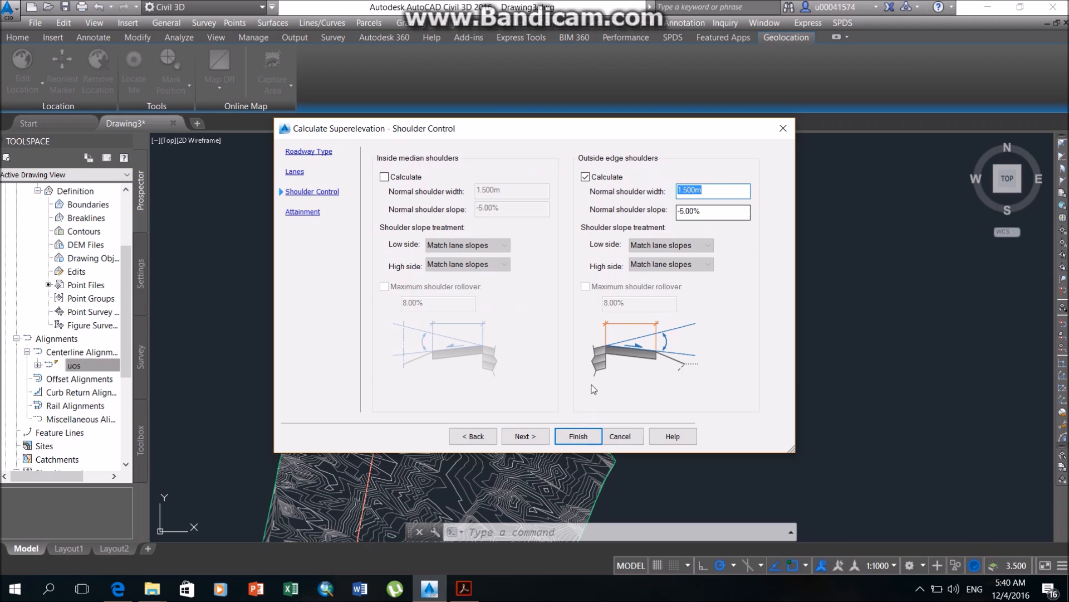
click(616, 176)
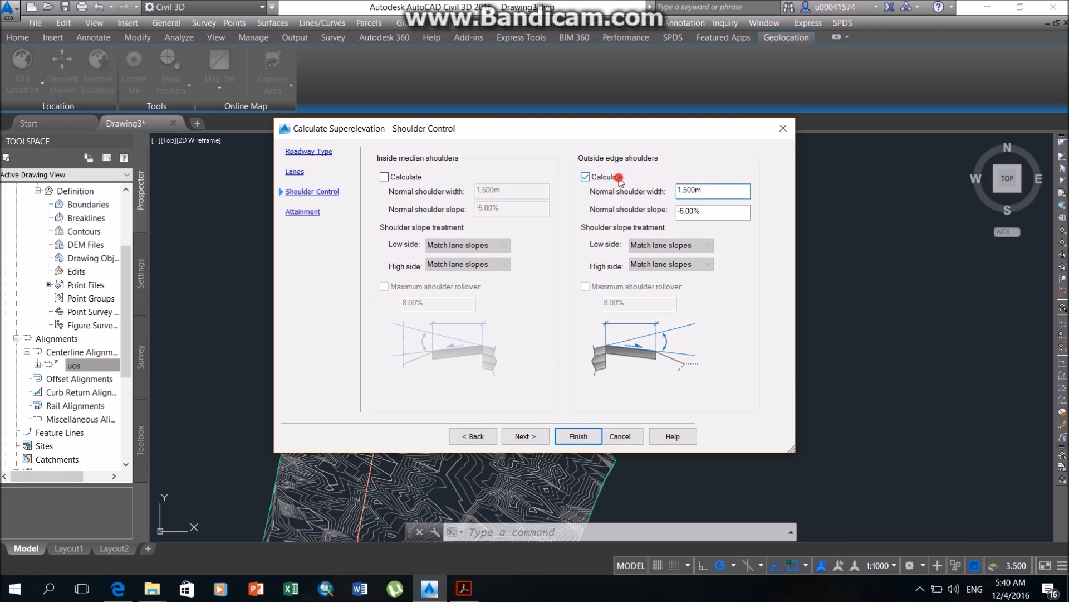
click(536, 437)
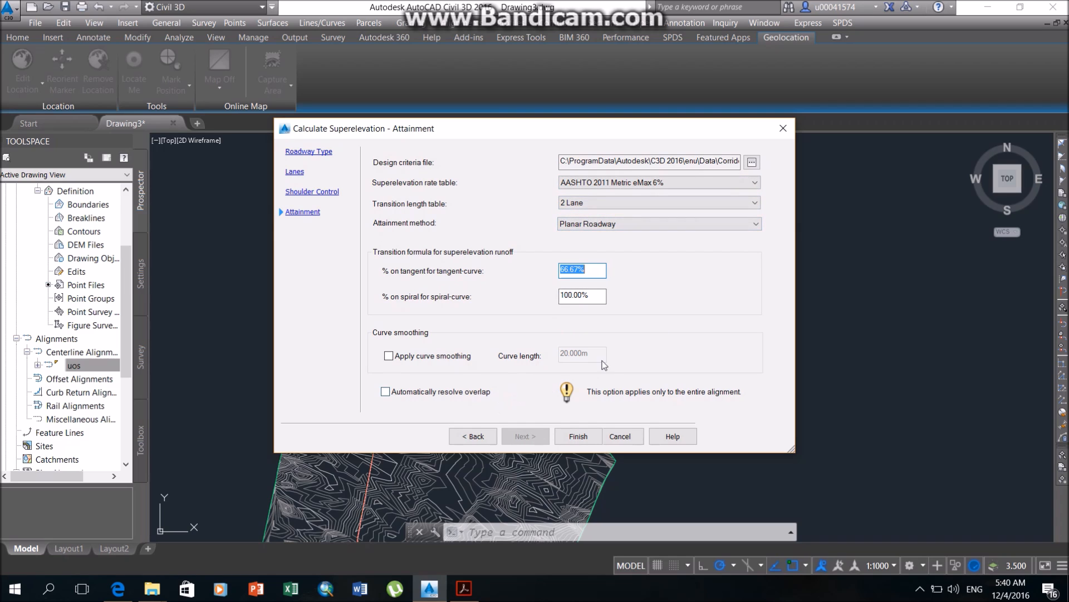
Enable curve smoothing and automatic overlap resolution, finish the superelevation calculation and close its results table.
click(416, 356)
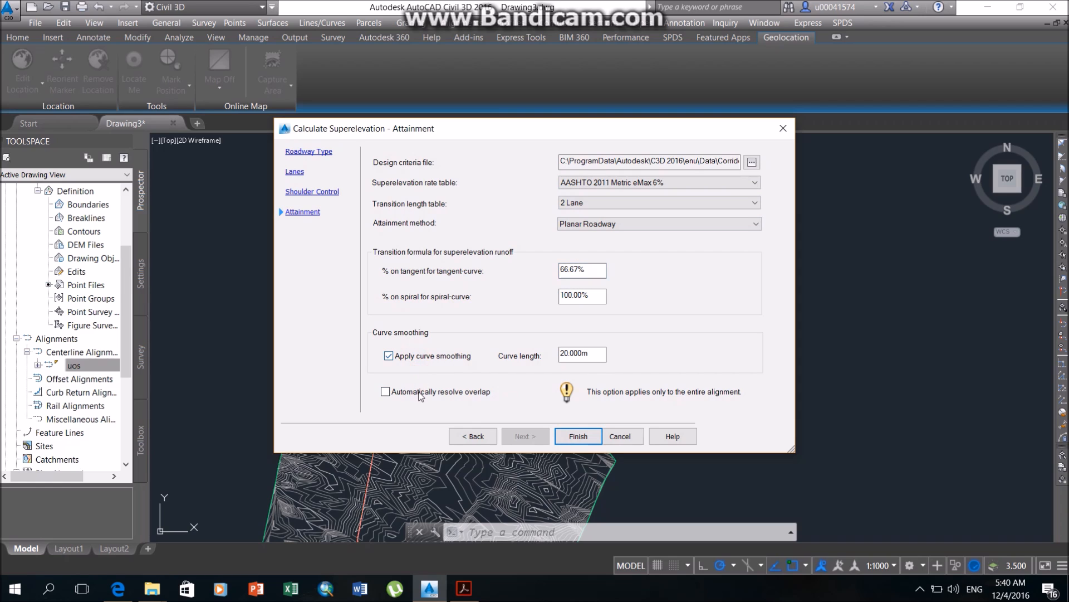
click(422, 392)
click(574, 436)
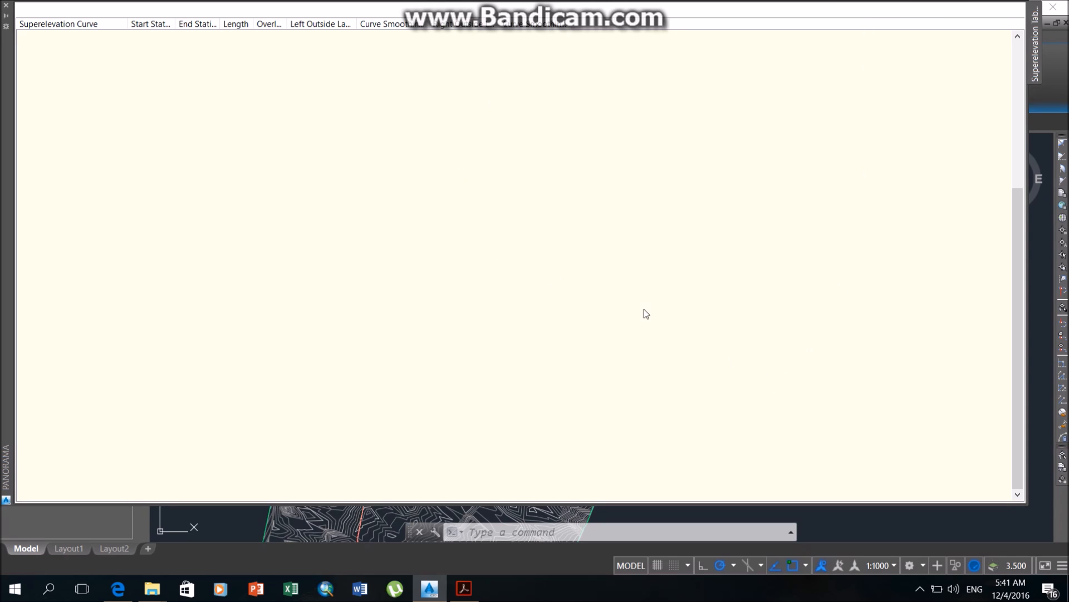
click(1002, 12)
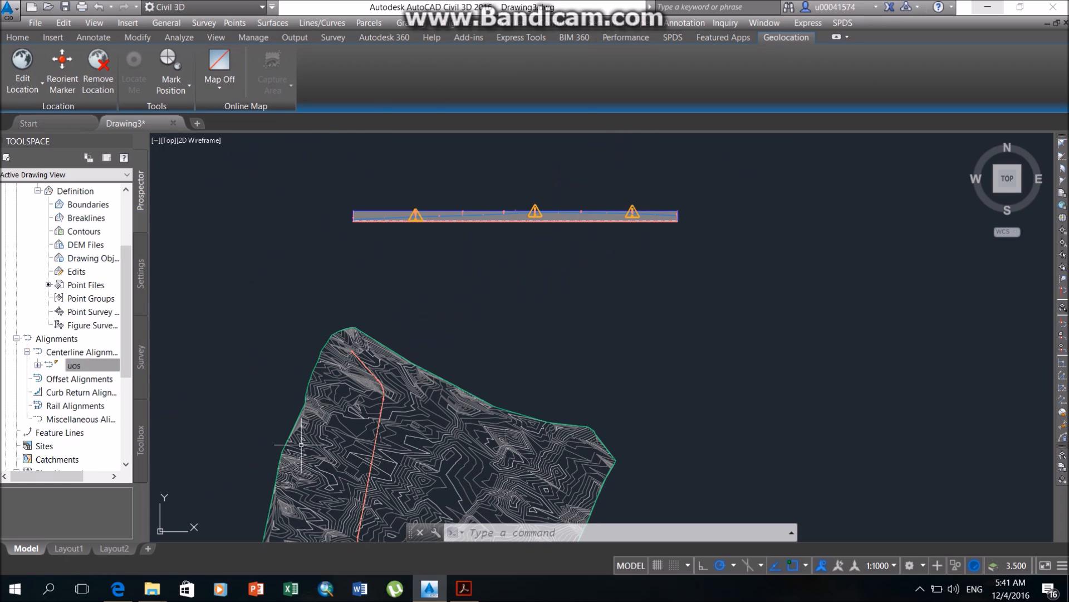
Set up a superelevation view of the uos alignment with the left outside lane red and the right outside lane yellow.
right_click(78, 366)
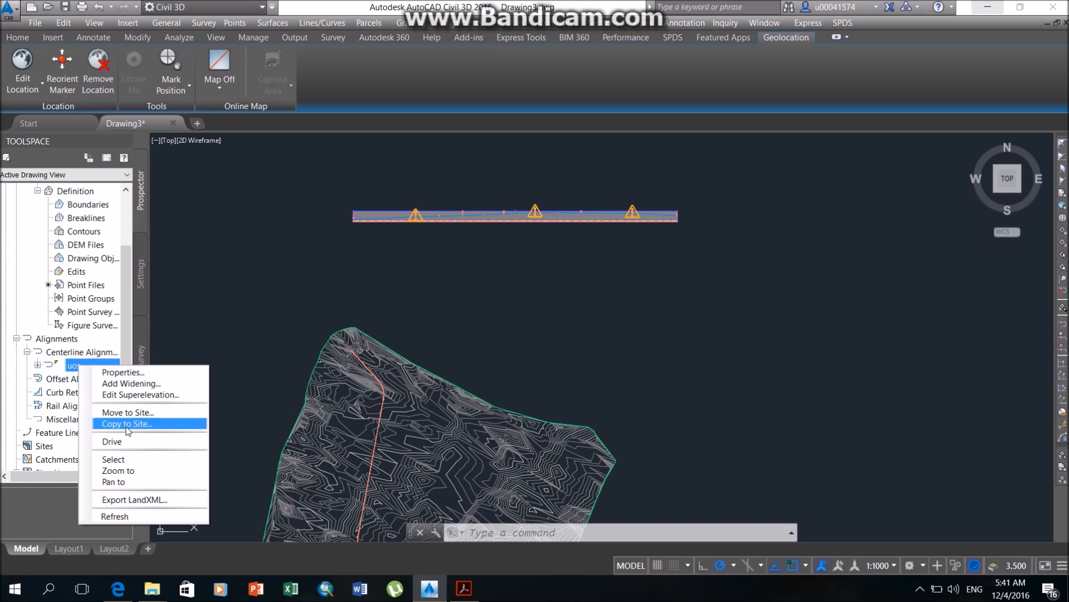
click(135, 461)
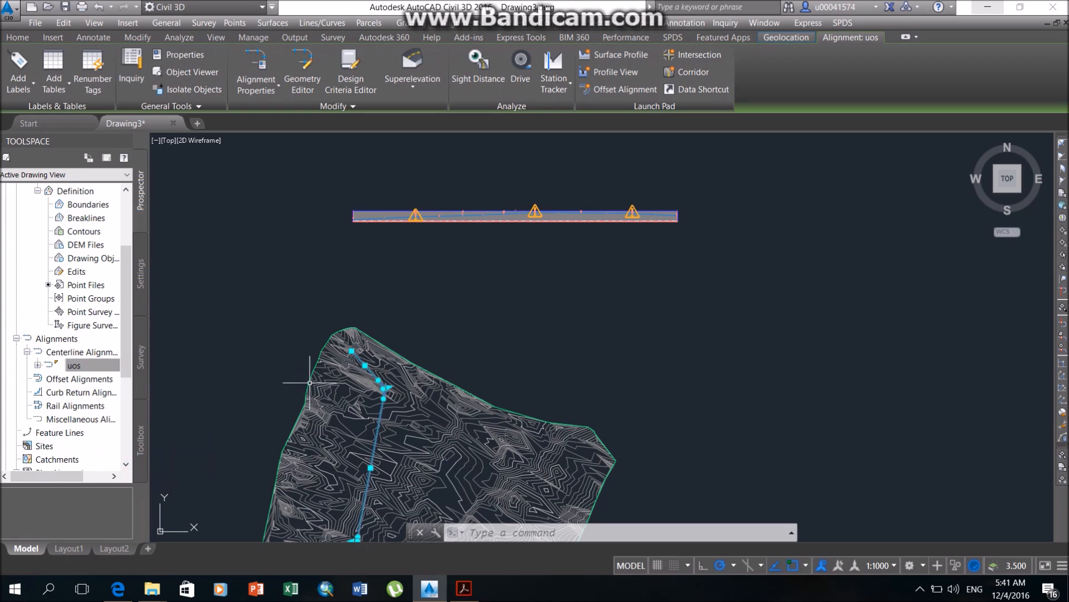
click(412, 90)
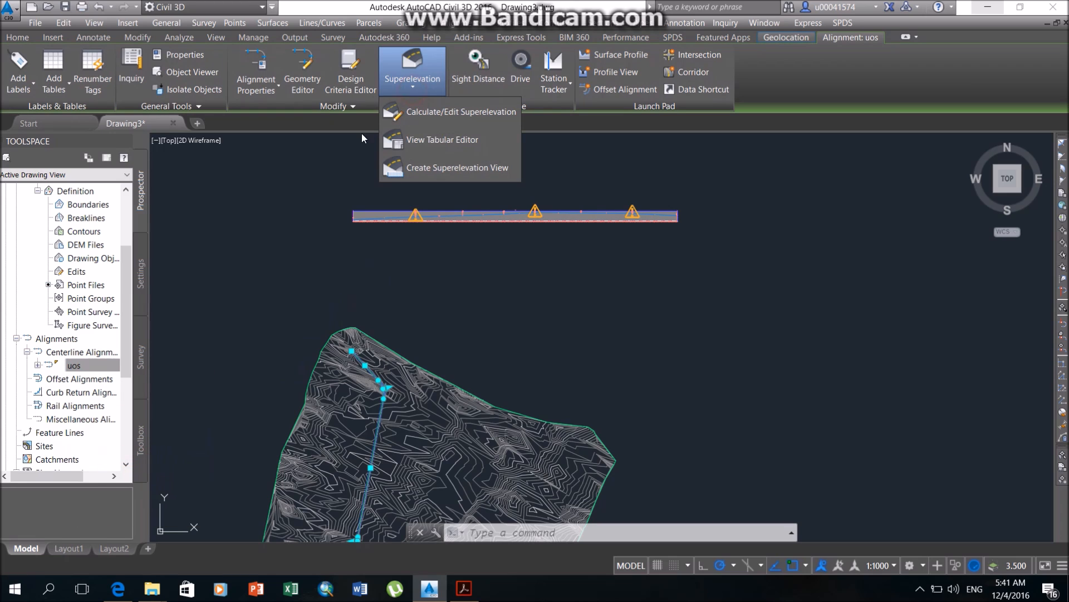
click(440, 171)
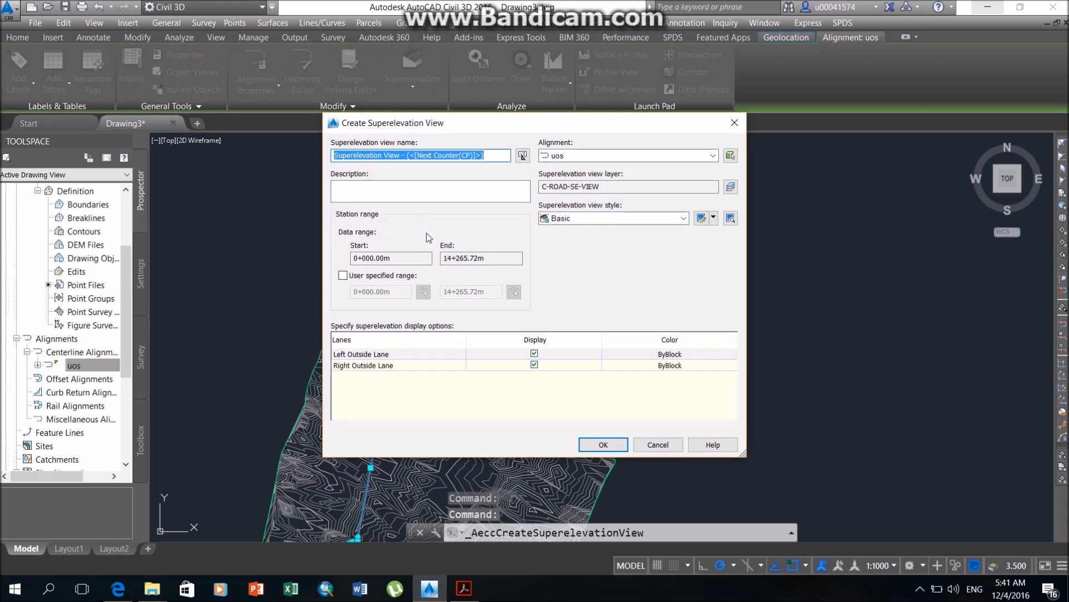
click(682, 354)
click(417, 322)
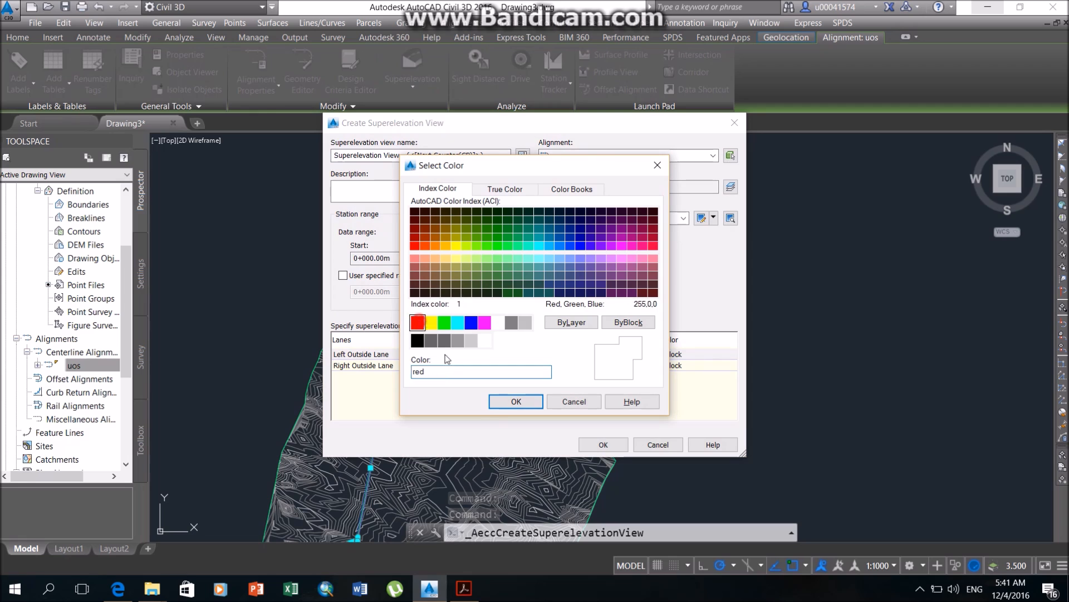
click(513, 402)
click(666, 367)
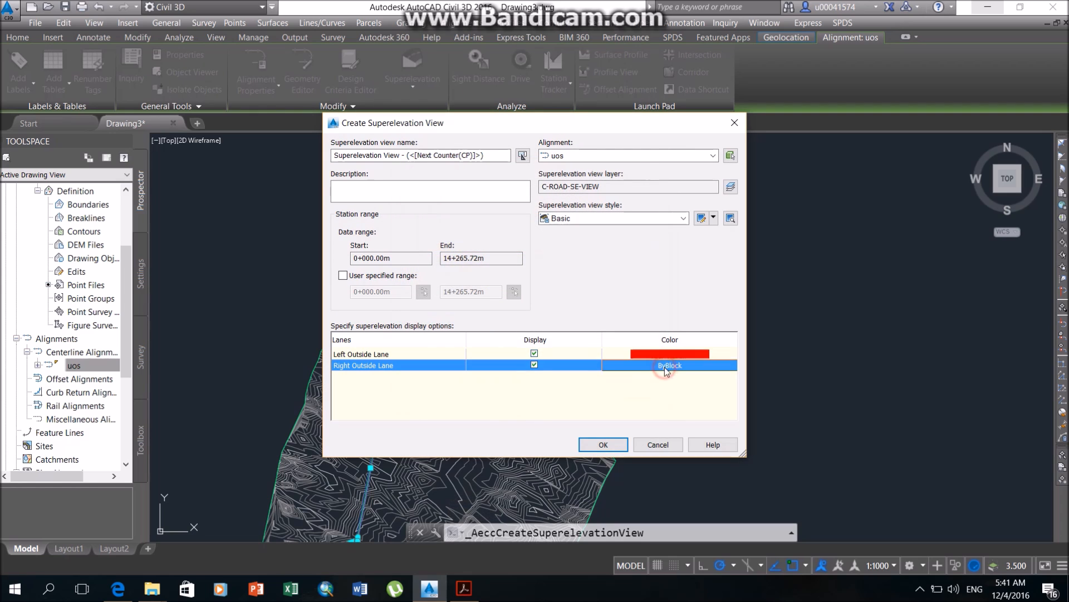
click(661, 367)
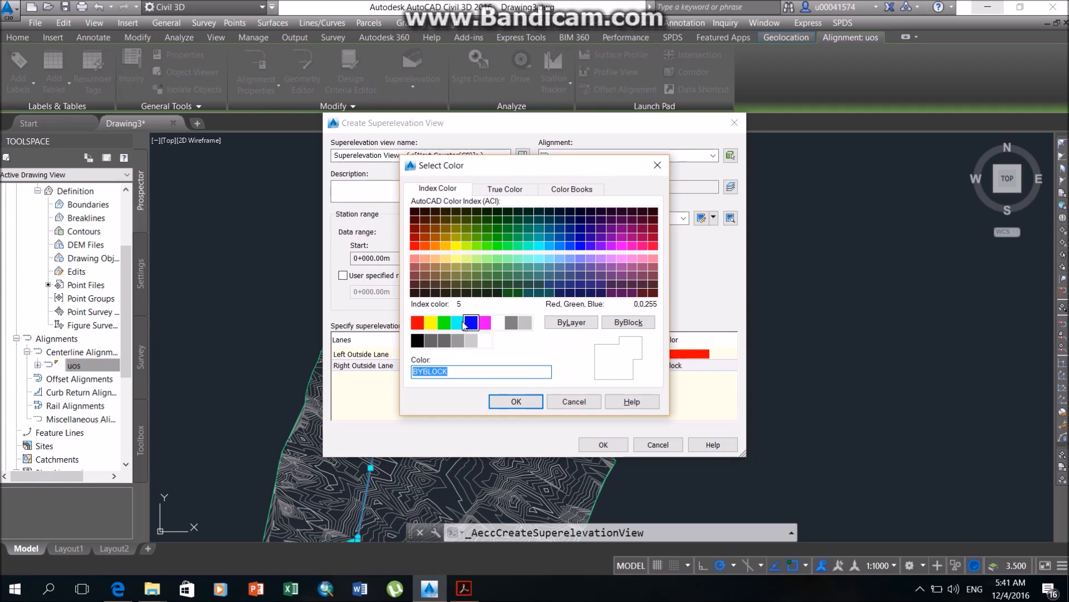
click(432, 323)
click(517, 401)
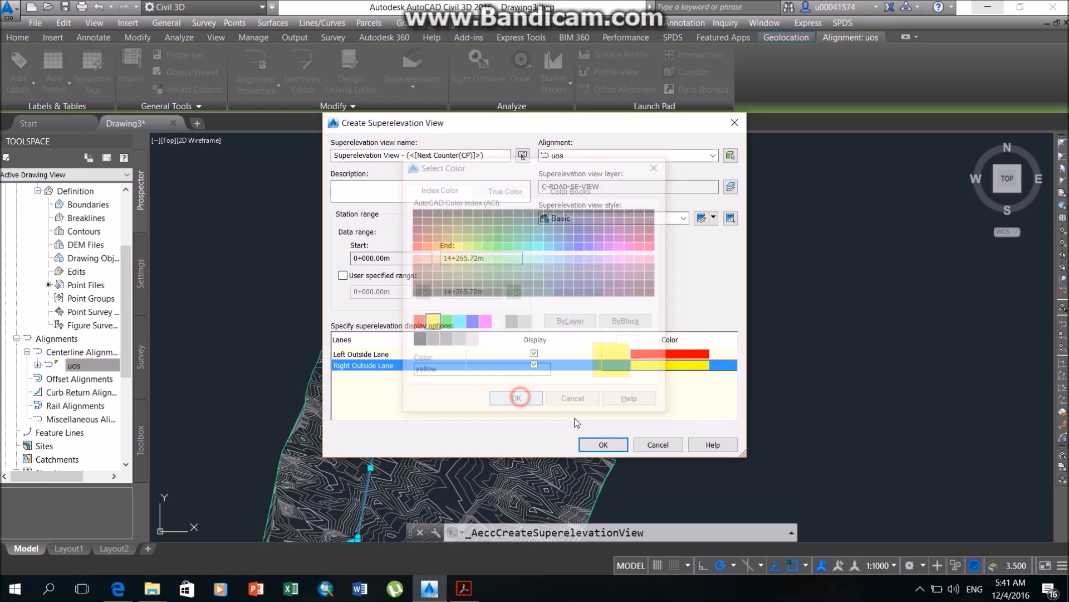
Create the superelevation view with its origin just below the start of the profile view.
click(603, 444)
scroll(351, 222, up, 4)
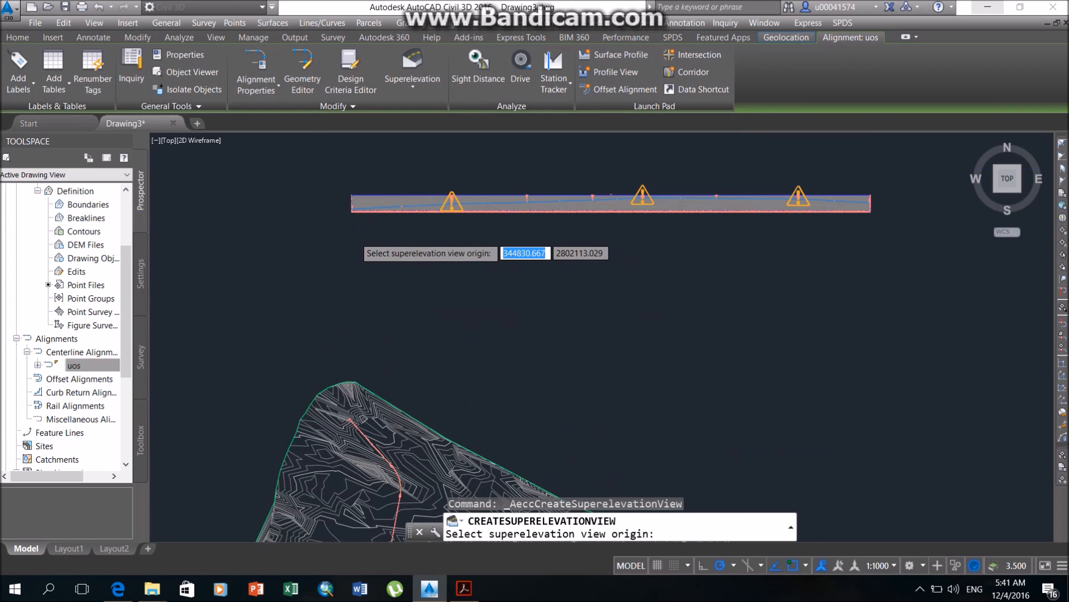
click(352, 222)
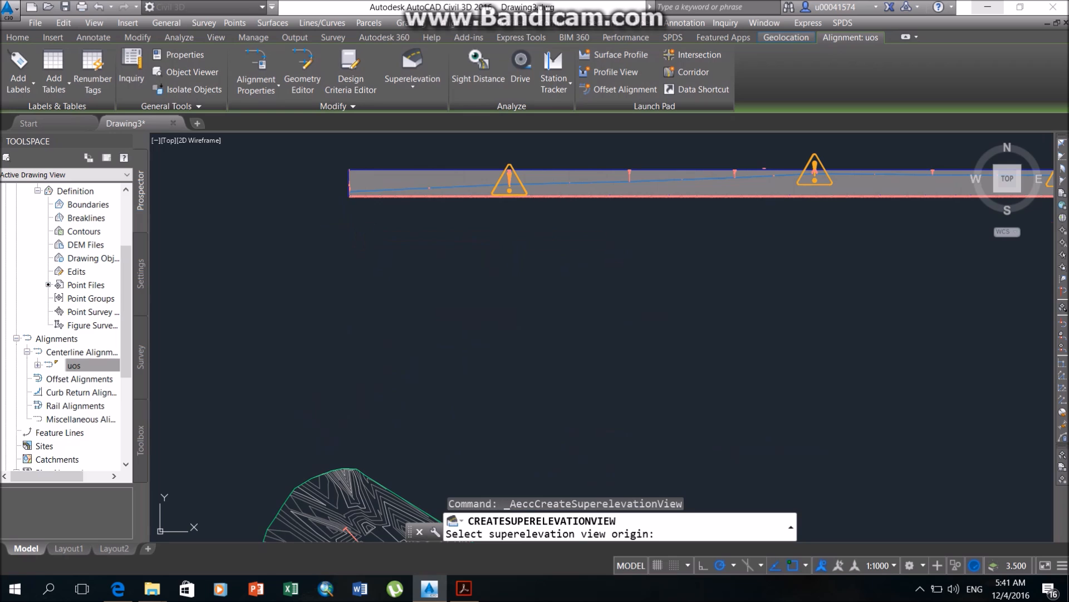
In the superelevation view, move the BFS critical station at 1+761.56 forward to about 1+794.
middle_drag(702, 270, 352, 281)
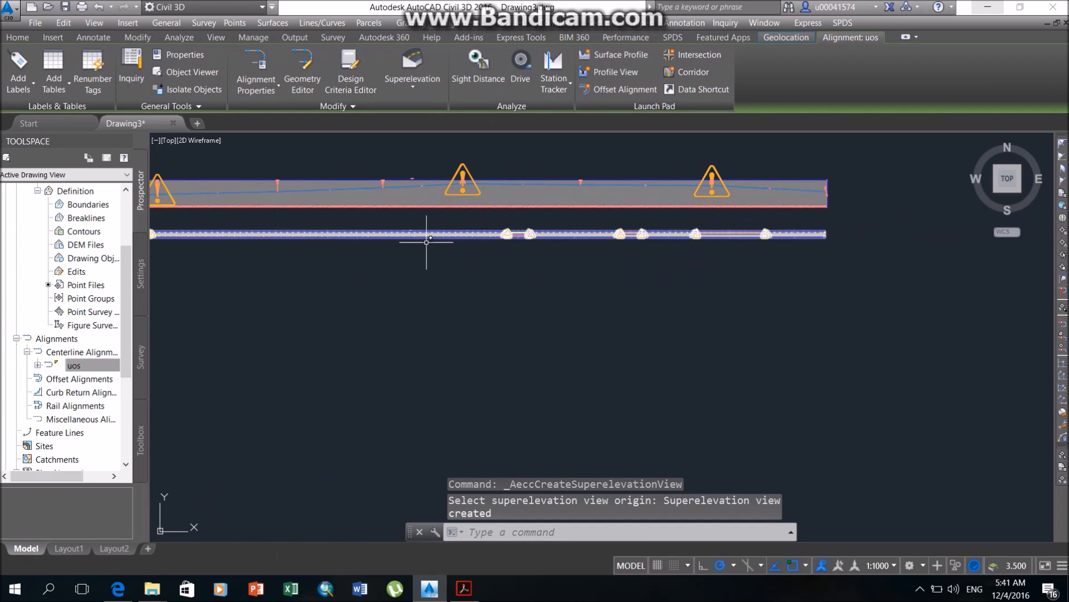
middle_drag(405, 253, 664, 279)
scroll(429, 257, up, 6)
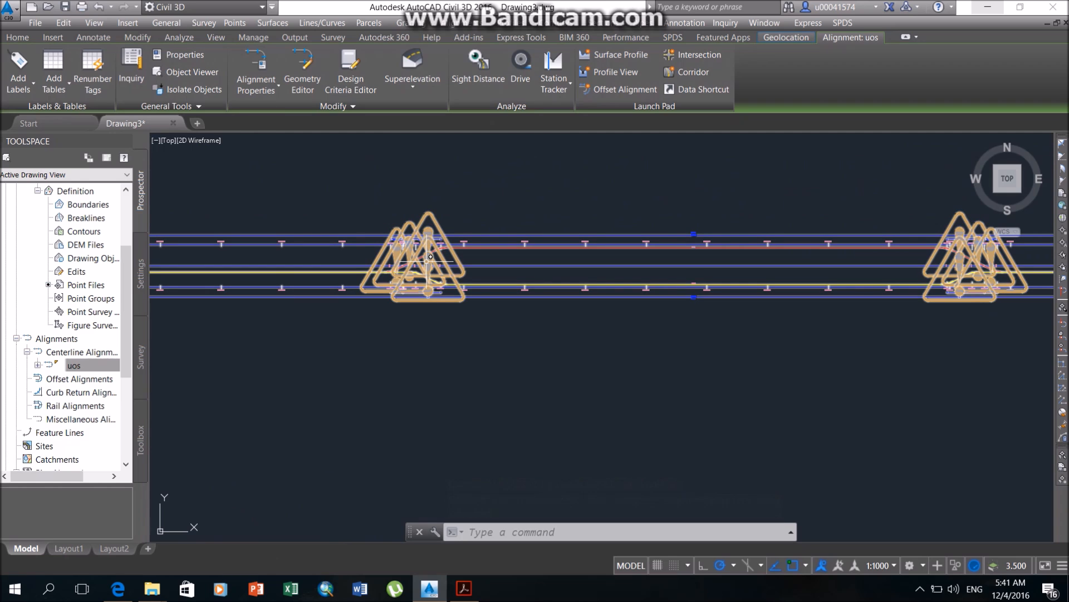
scroll(428, 258, up, 4)
middle_drag(600, 233, 411, 247)
middle_drag(461, 273, 653, 305)
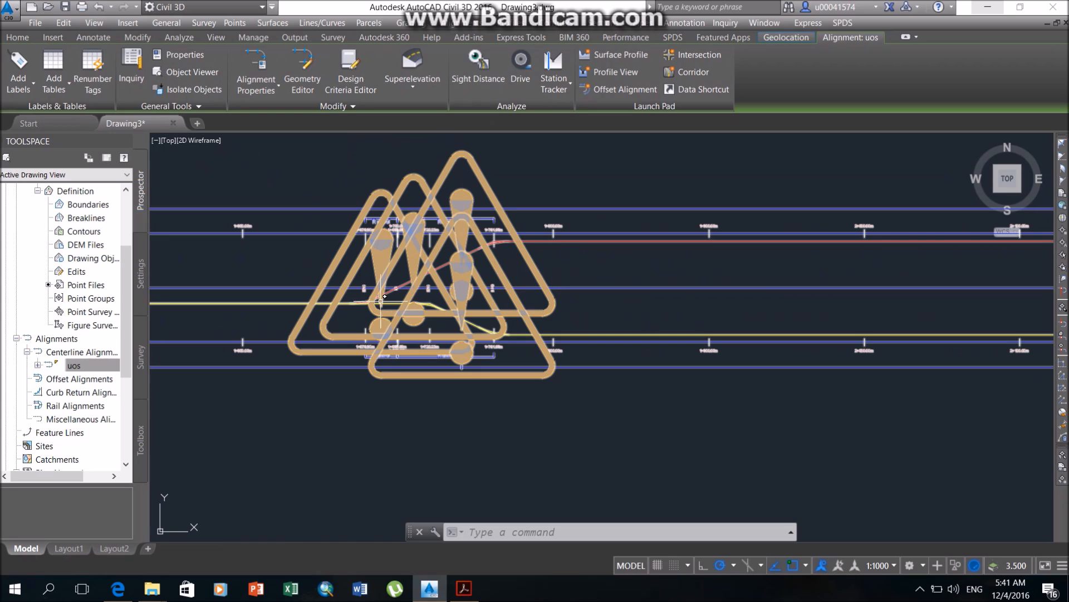
click(544, 243)
click(542, 242)
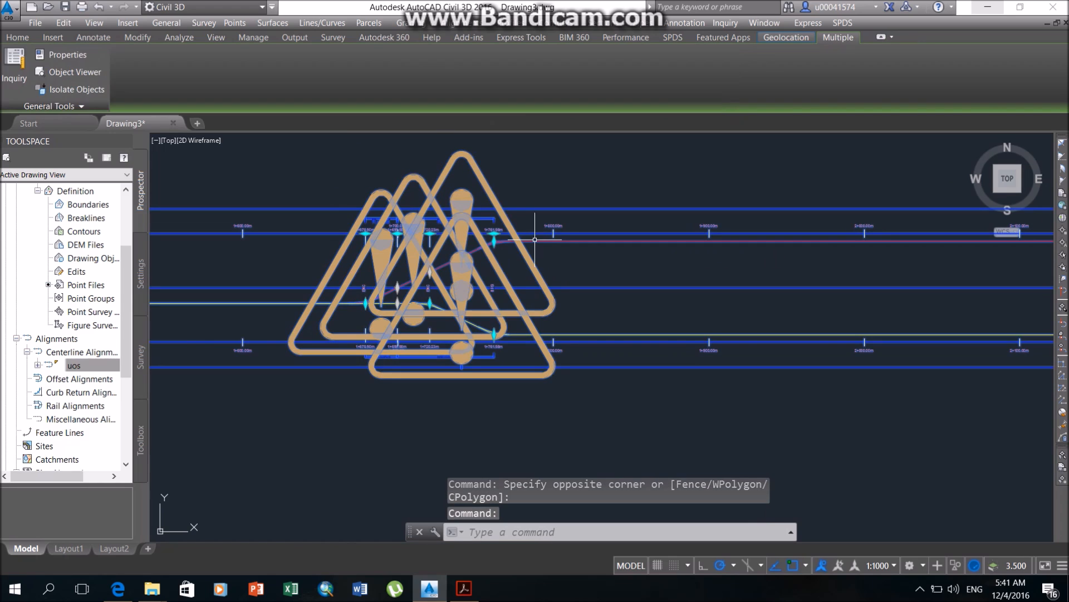
scroll(428, 251, up, 4)
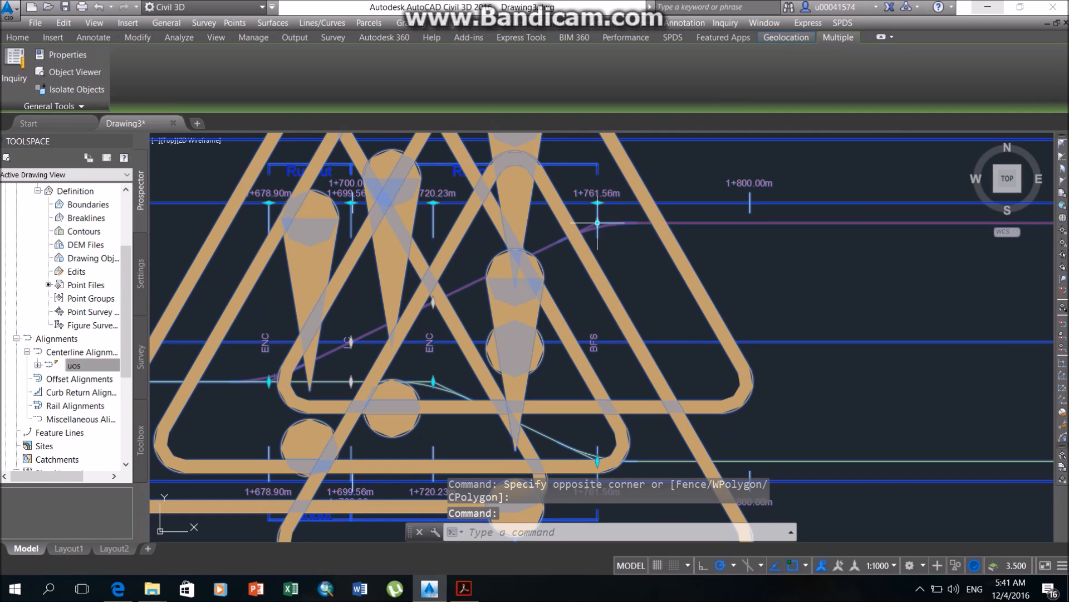
middle_drag(528, 245, 604, 324)
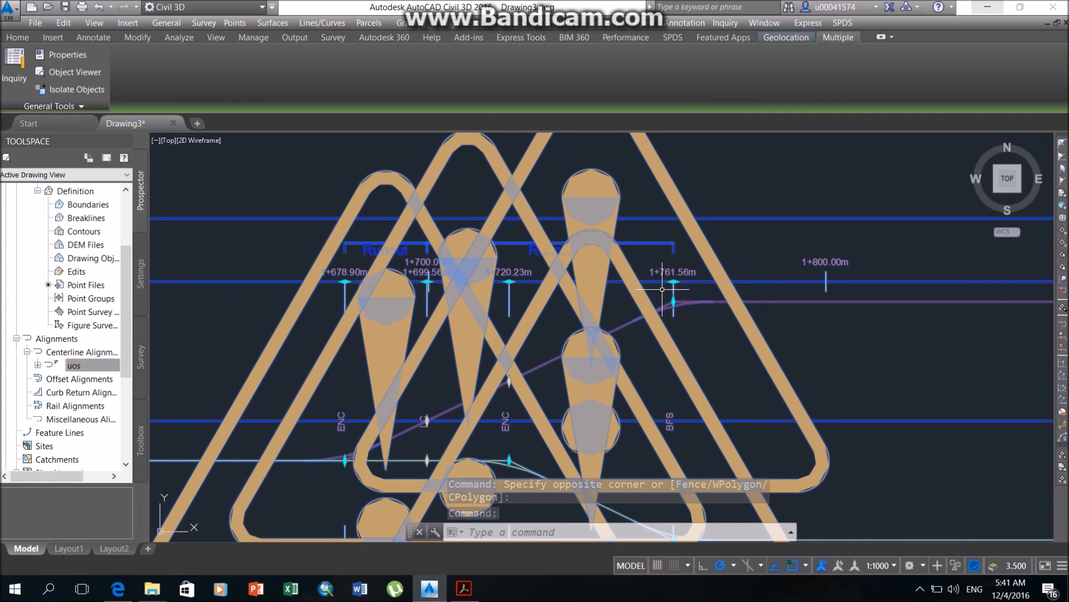
click(673, 281)
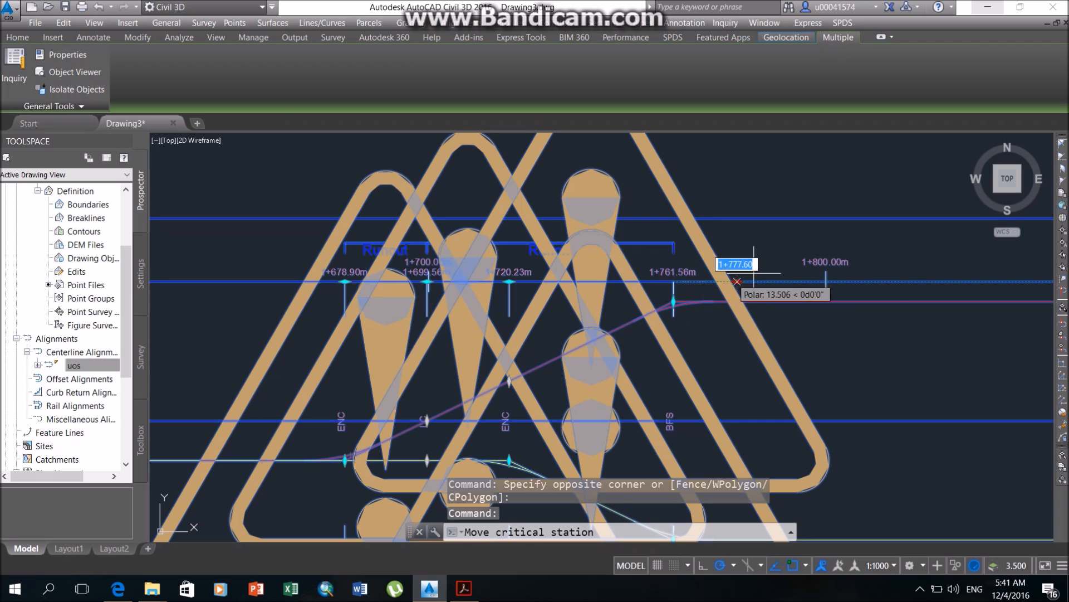
click(804, 282)
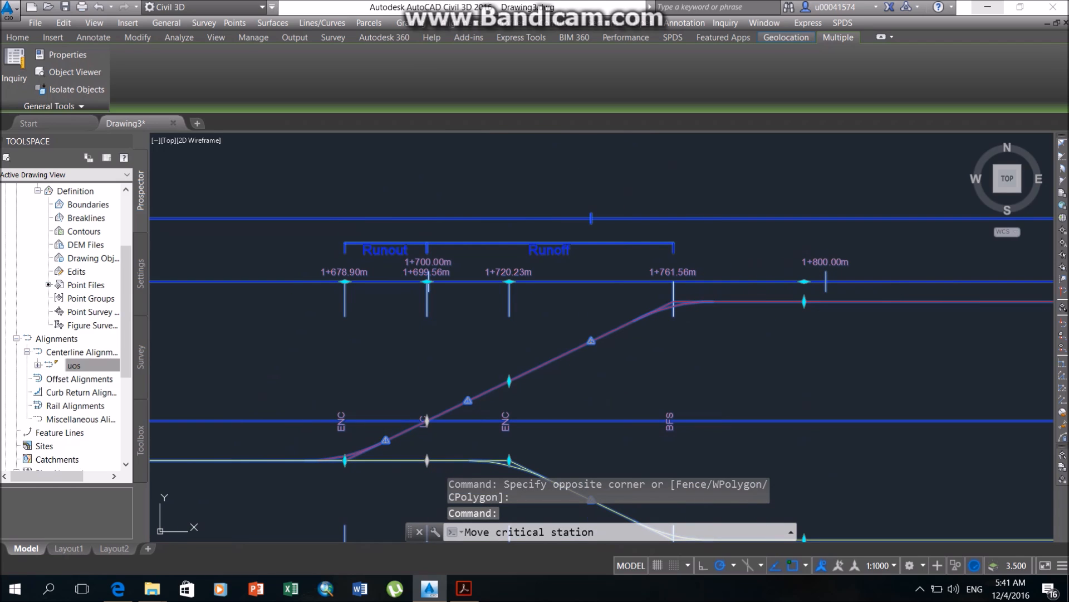
click(804, 301)
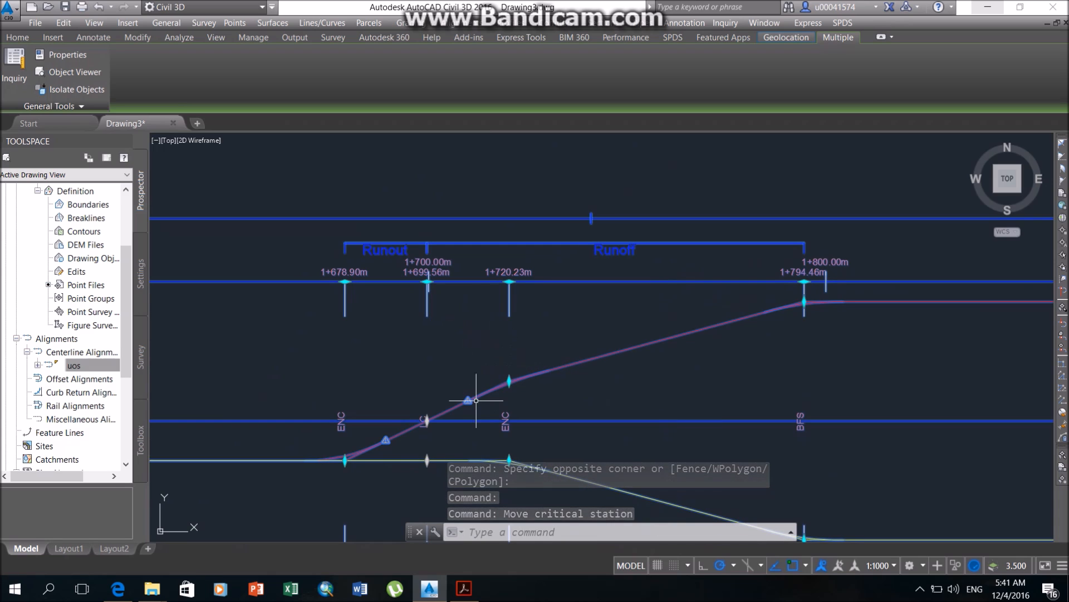
Move the ENC station at 1+678.90 back to about 1+661 and the LC station at 1+699.56 back to about 1+693.
click(345, 281)
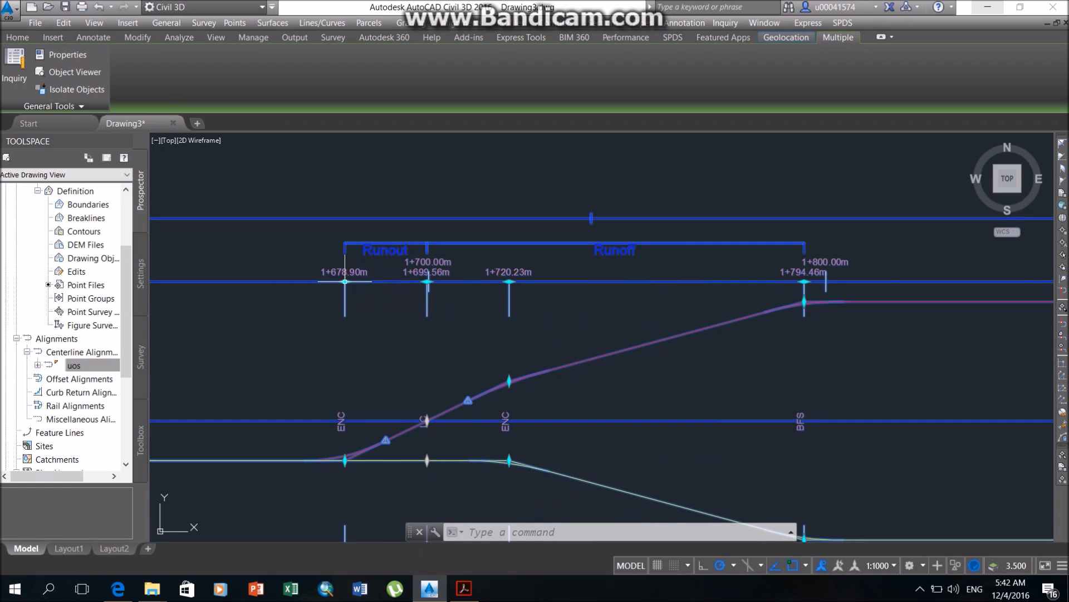
click(273, 282)
click(426, 282)
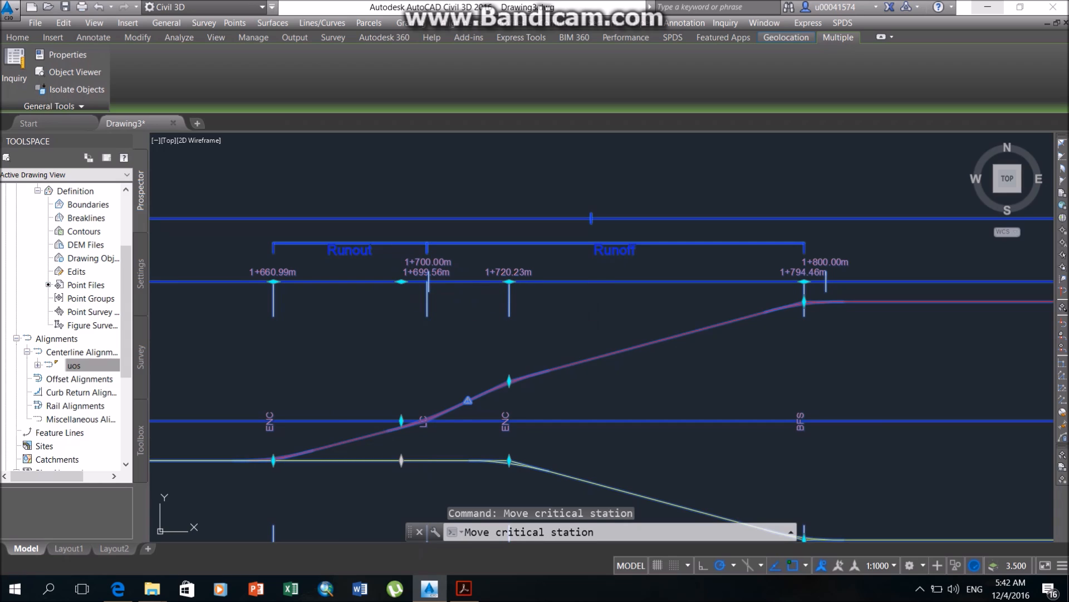
click(401, 282)
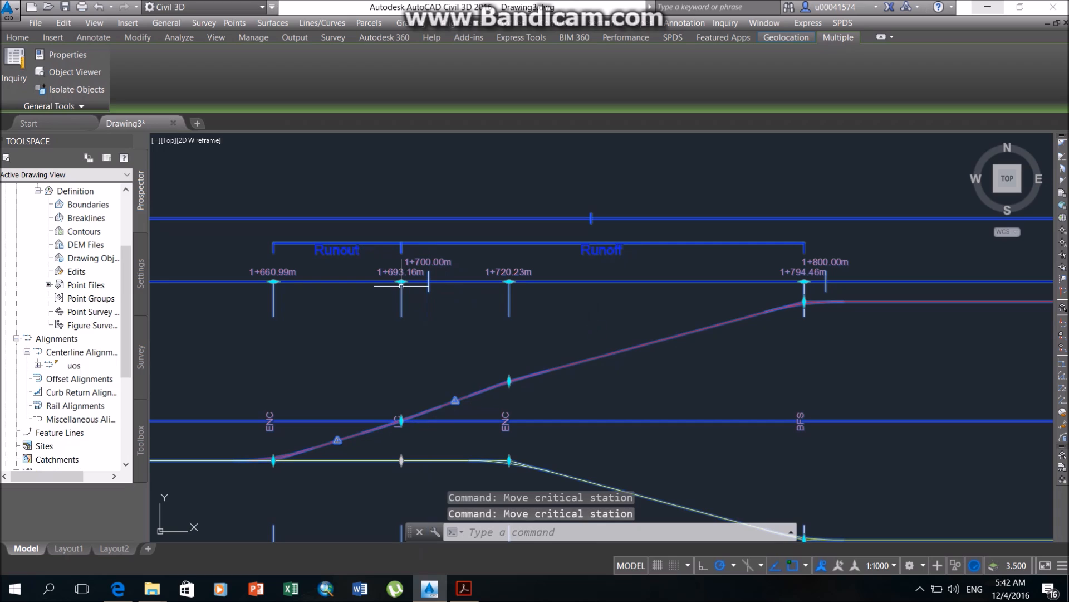
Move the ENC station at 1+720.23 forward to about 1+730 and the ENC station at the runout start back to about 1+654.
click(509, 281)
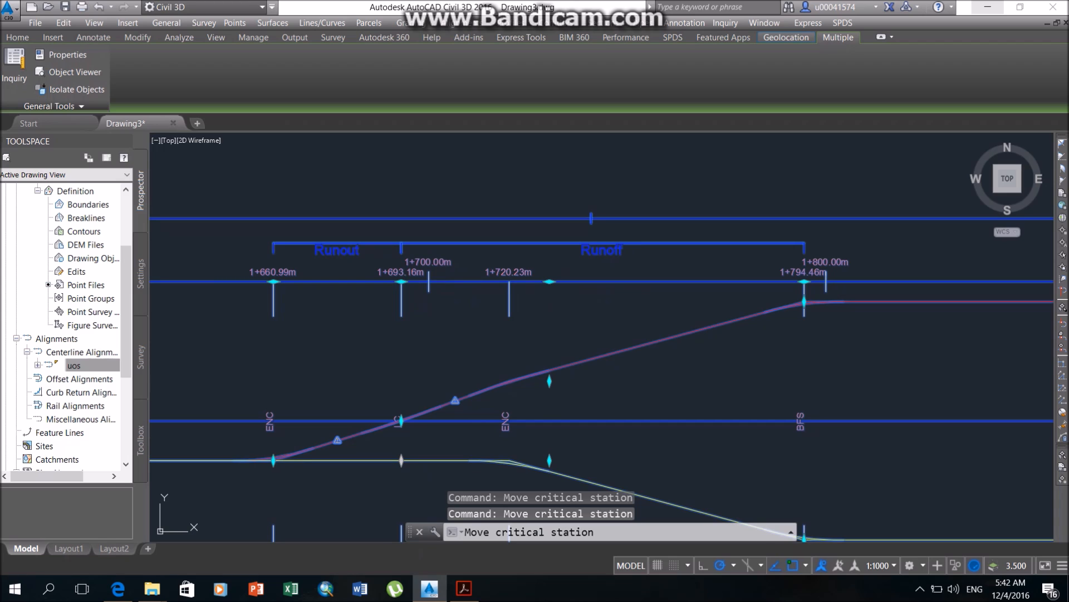
click(549, 281)
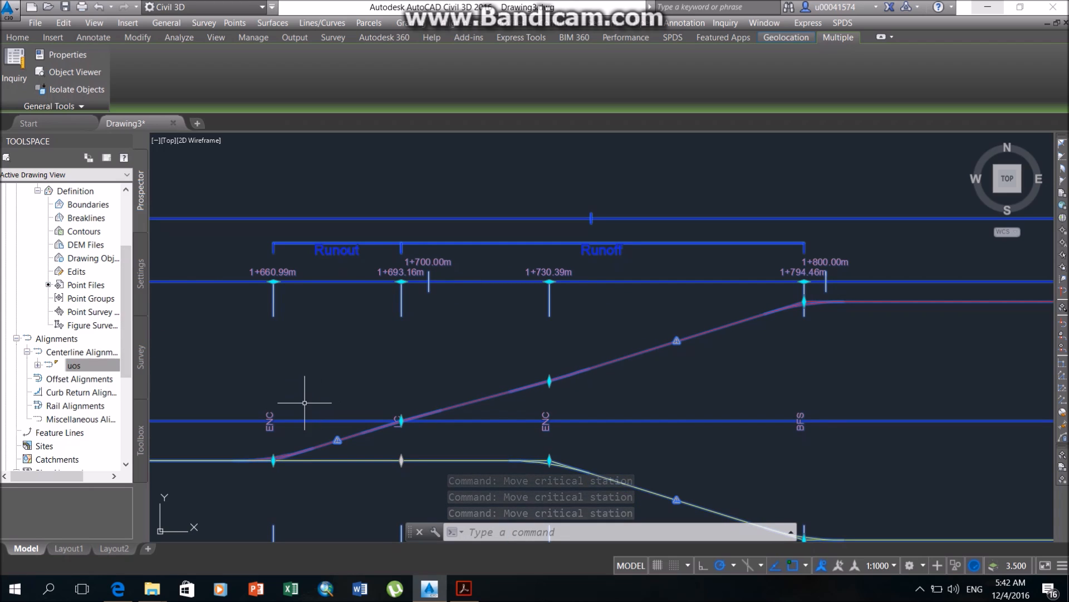
click(273, 281)
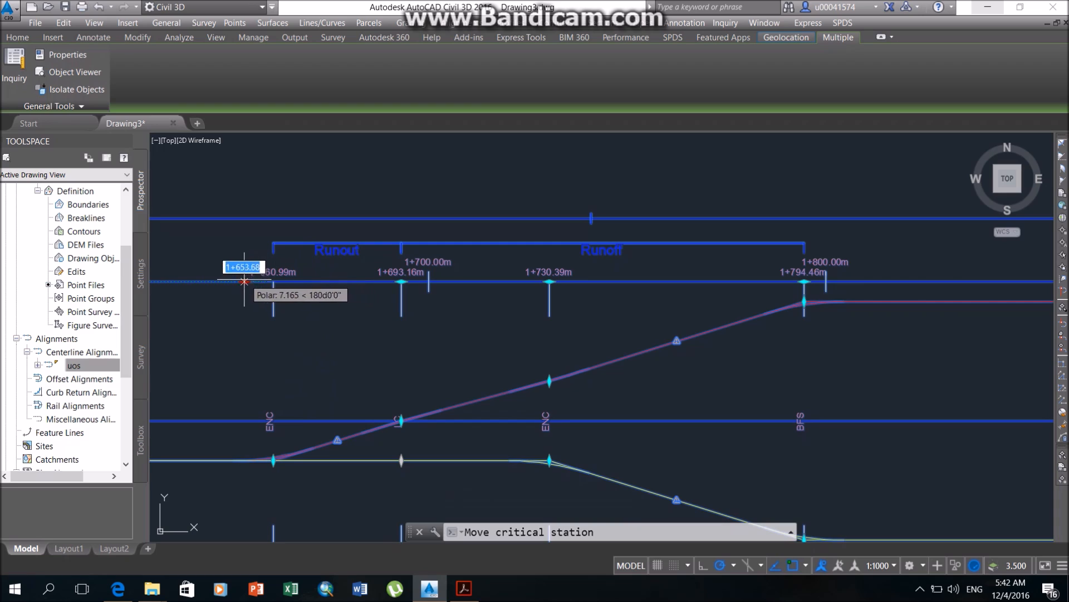
click(244, 281)
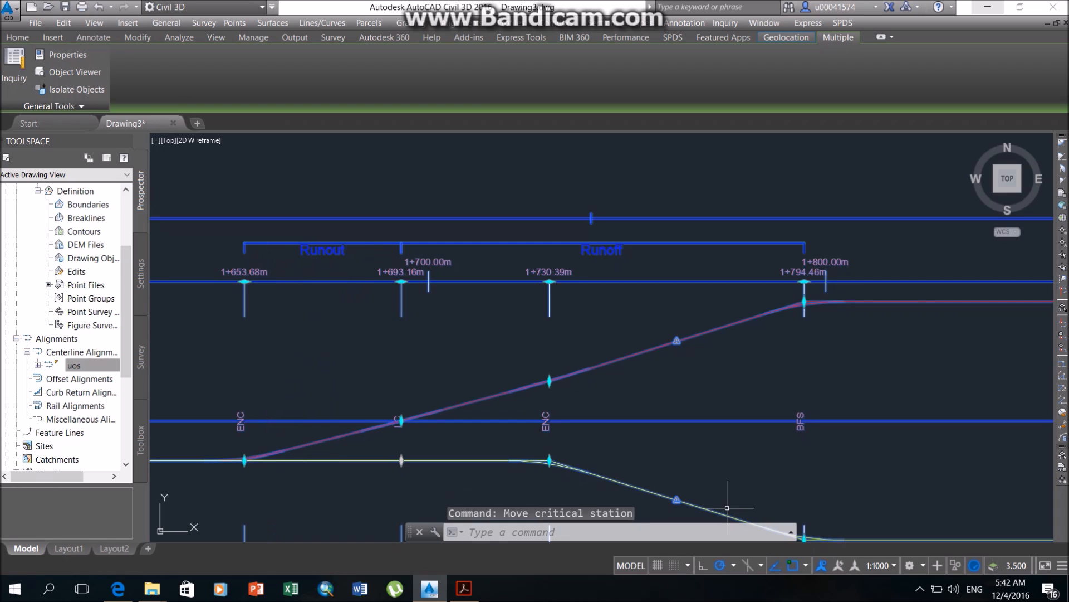
Move the BFS critical station at the end of the runoff forward to about 1+807.
click(804, 282)
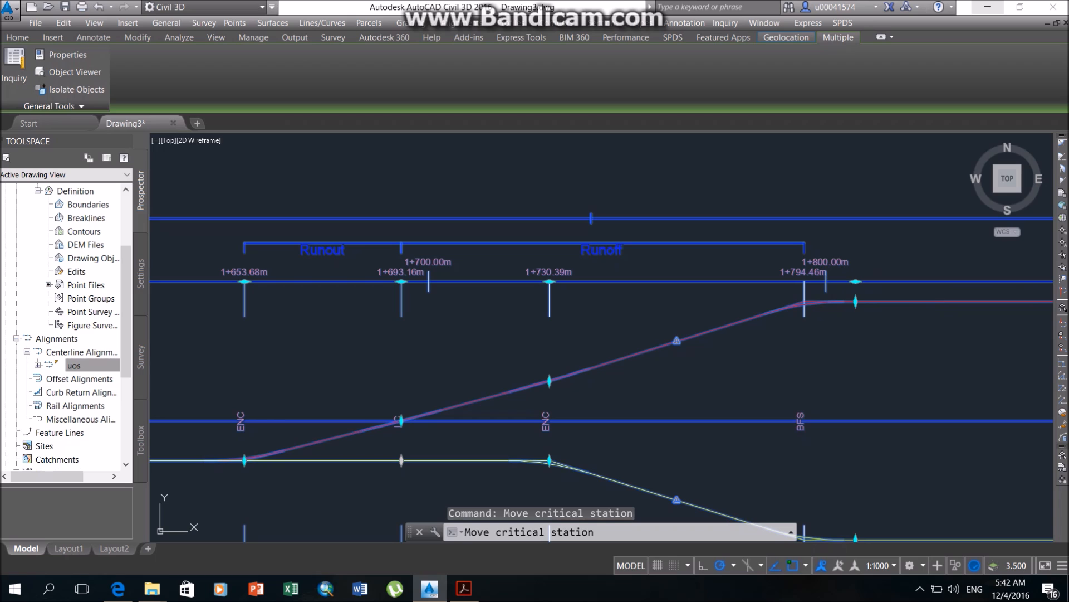
middle_drag(714, 478, 642, 315)
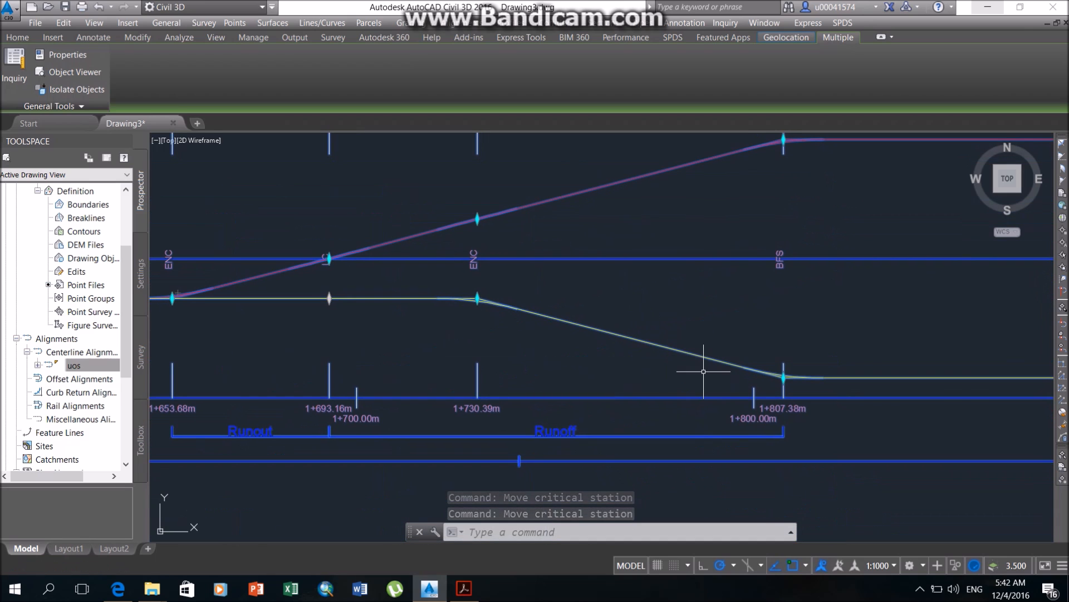
scroll(697, 390, down, 5)
middle_drag(699, 390, 477, 358)
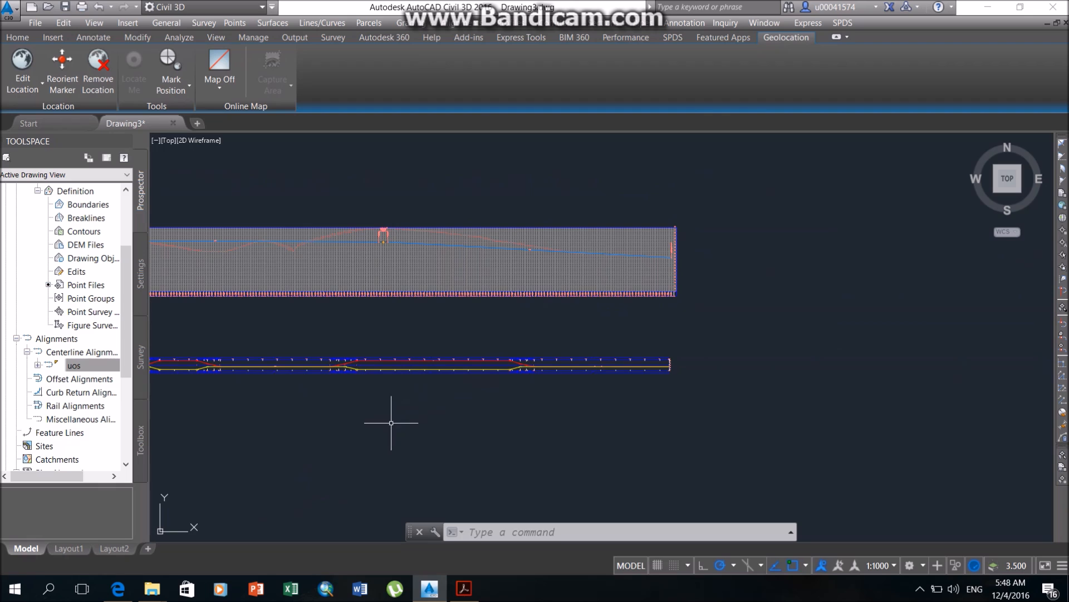
middle_drag(391, 422, 600, 312)
middle_drag(384, 309, 540, 299)
middle_drag(439, 284, 557, 282)
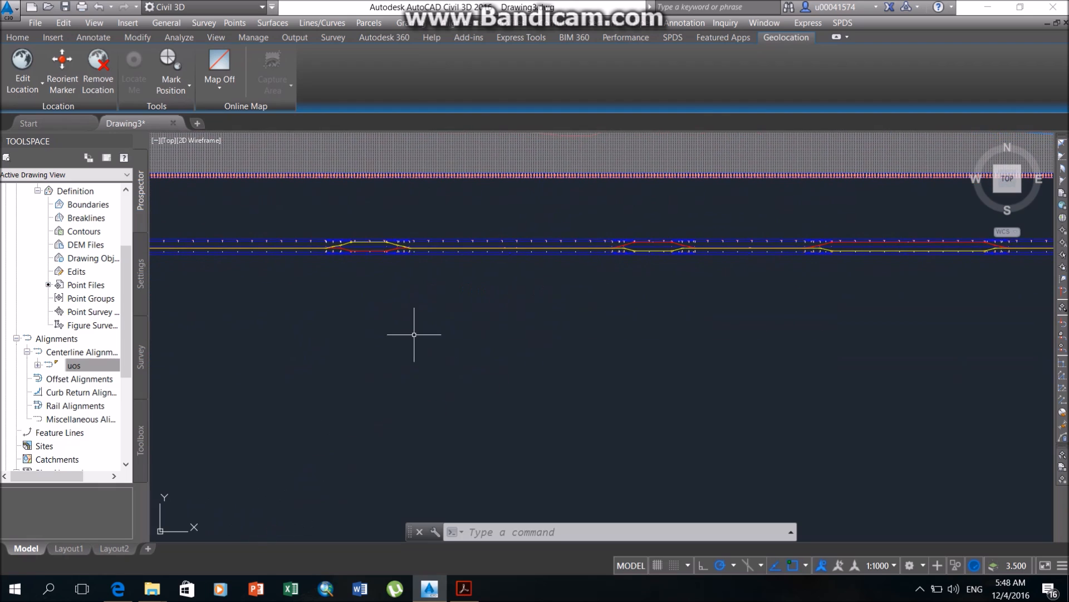
Create an assembly named uuos with type Other, Basic style and All Codes, placing its baseline in the empty area below the superelevation view.
middle_drag(294, 290, 442, 282)
middle_drag(257, 284, 305, 278)
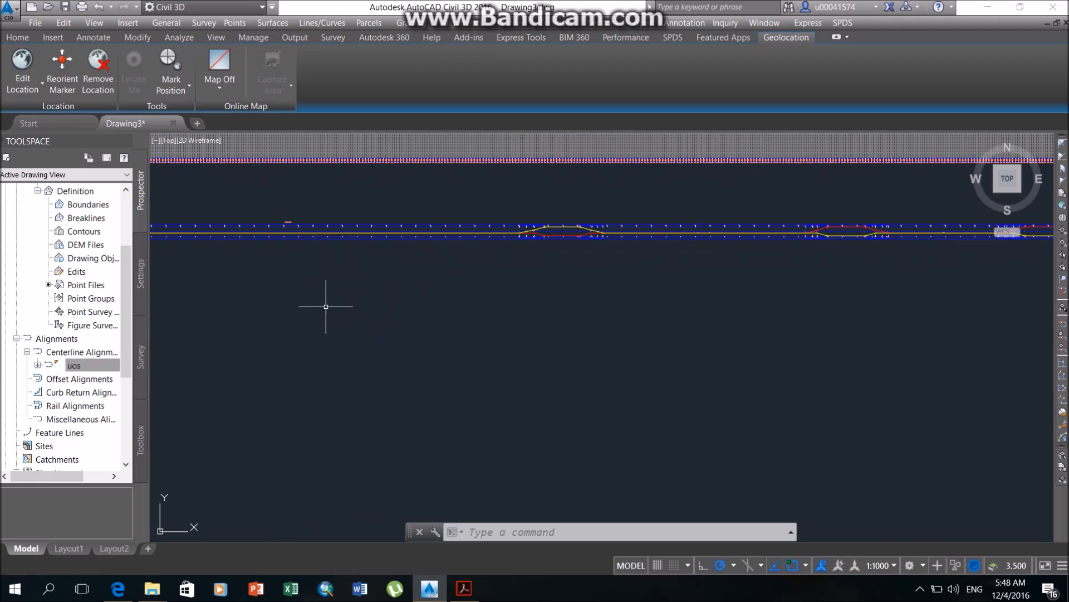
click(557, 23)
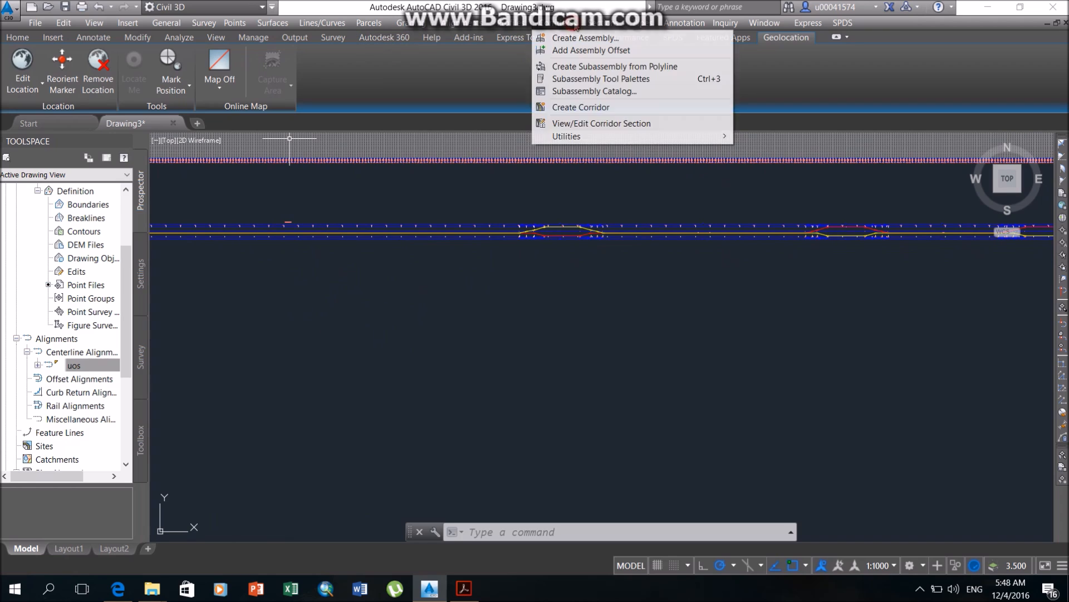
click(583, 37)
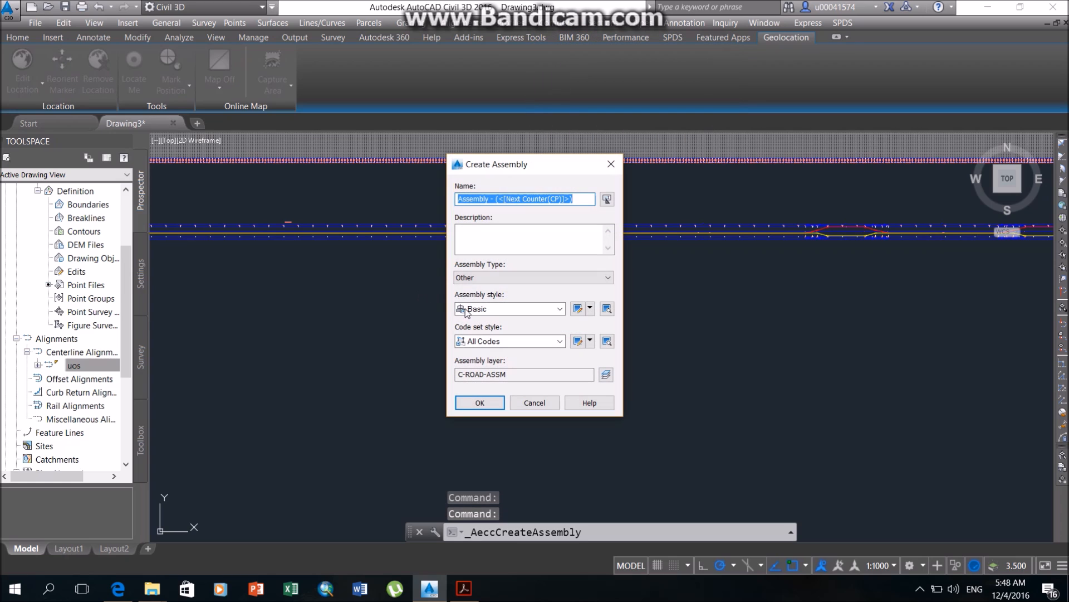
click(523, 306)
click(518, 318)
click(516, 341)
click(516, 342)
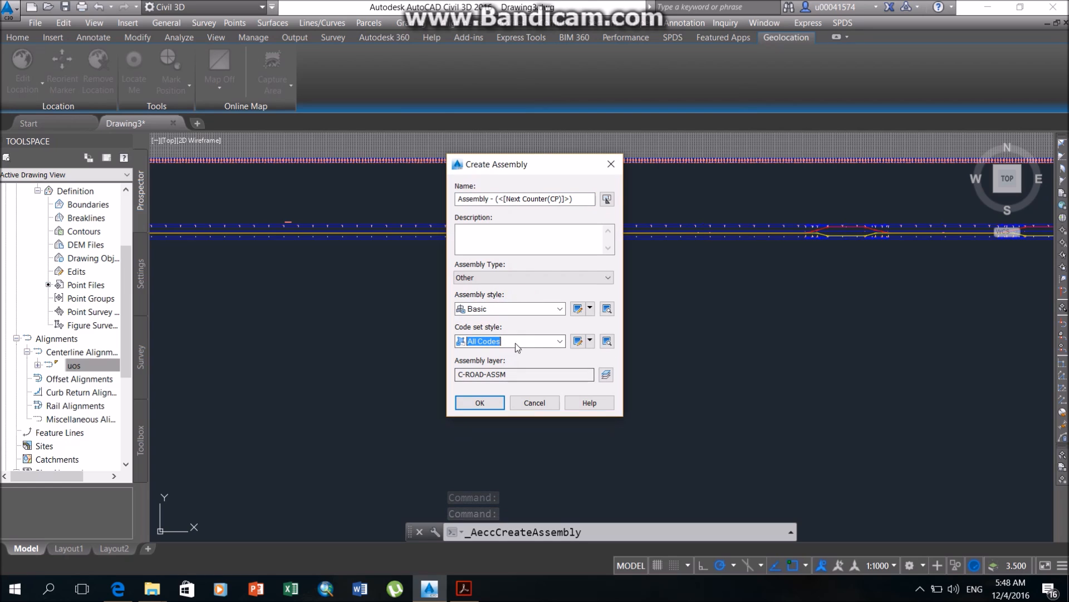
click(546, 198)
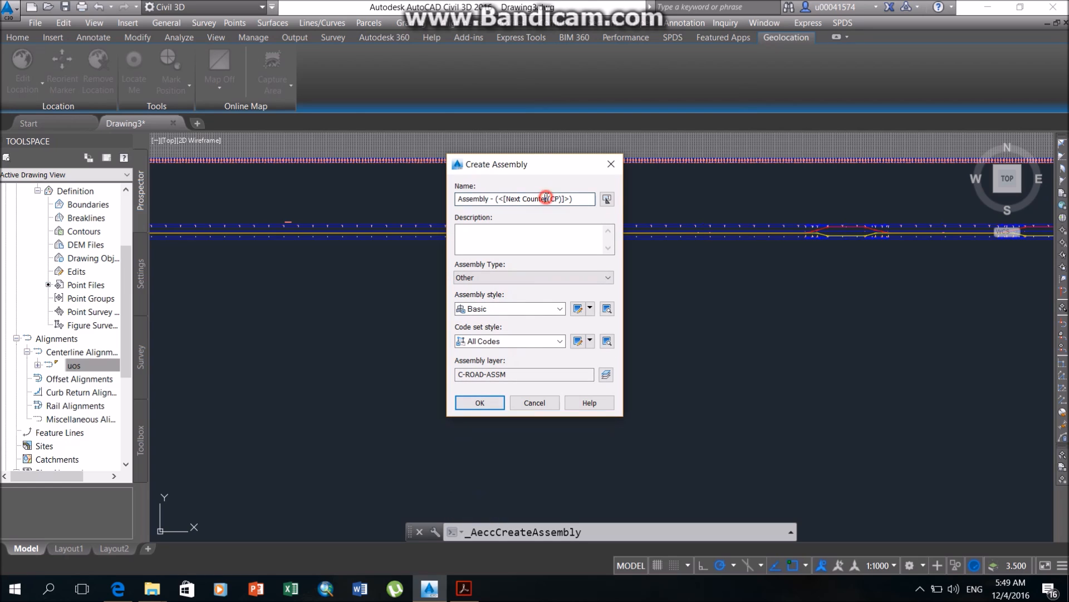
triple_click(574, 199)
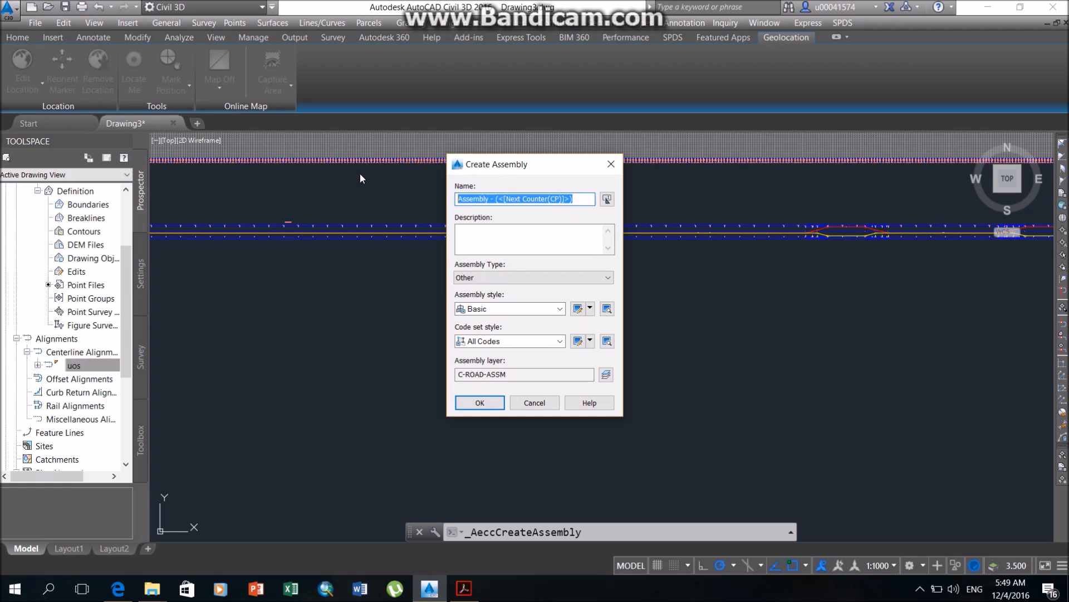
text(uuos)
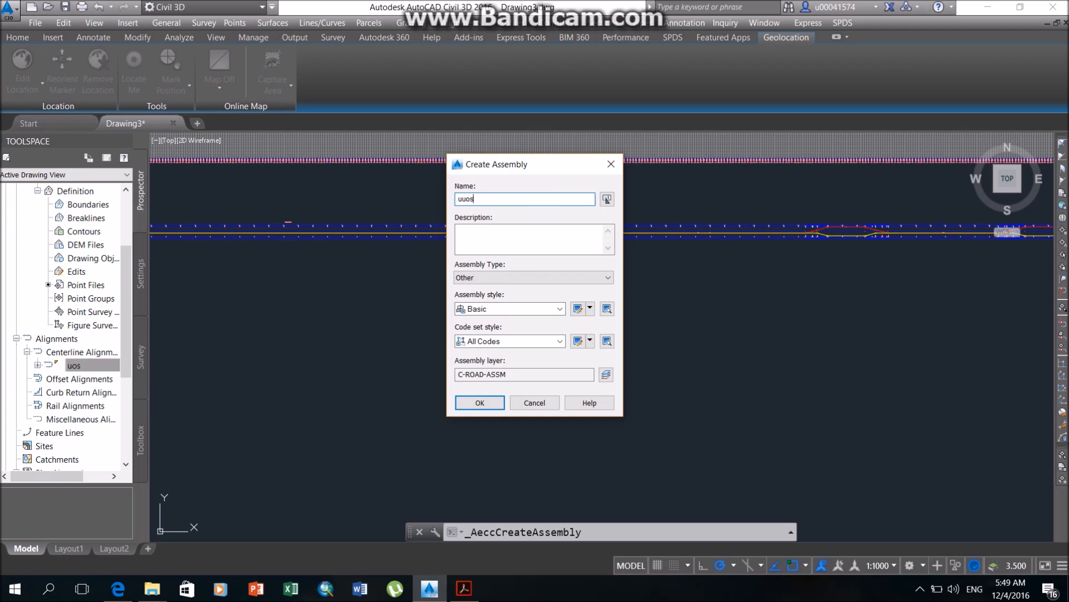
click(471, 402)
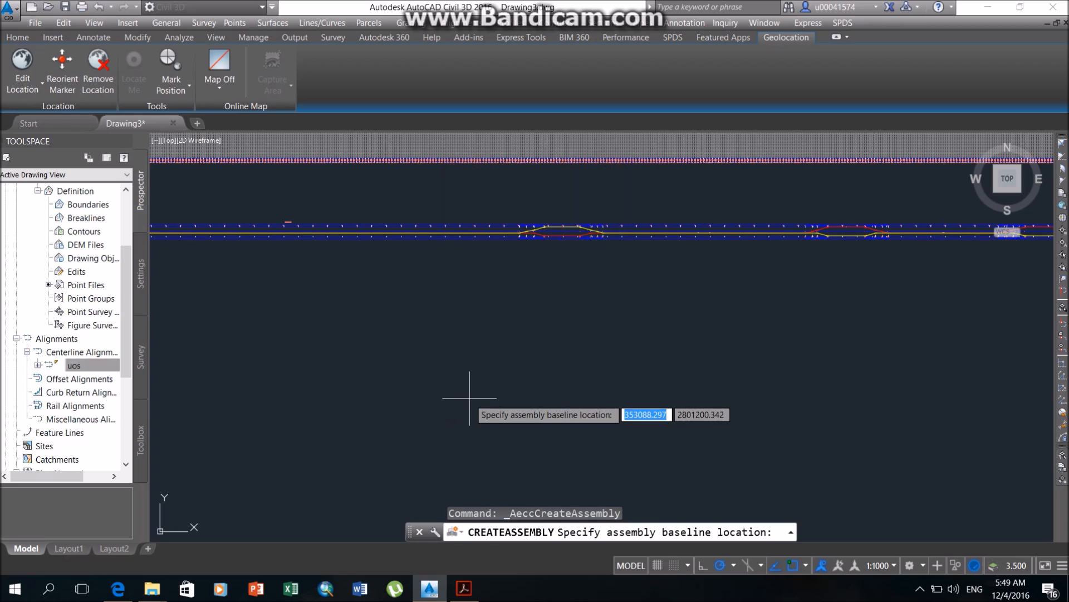
click(370, 310)
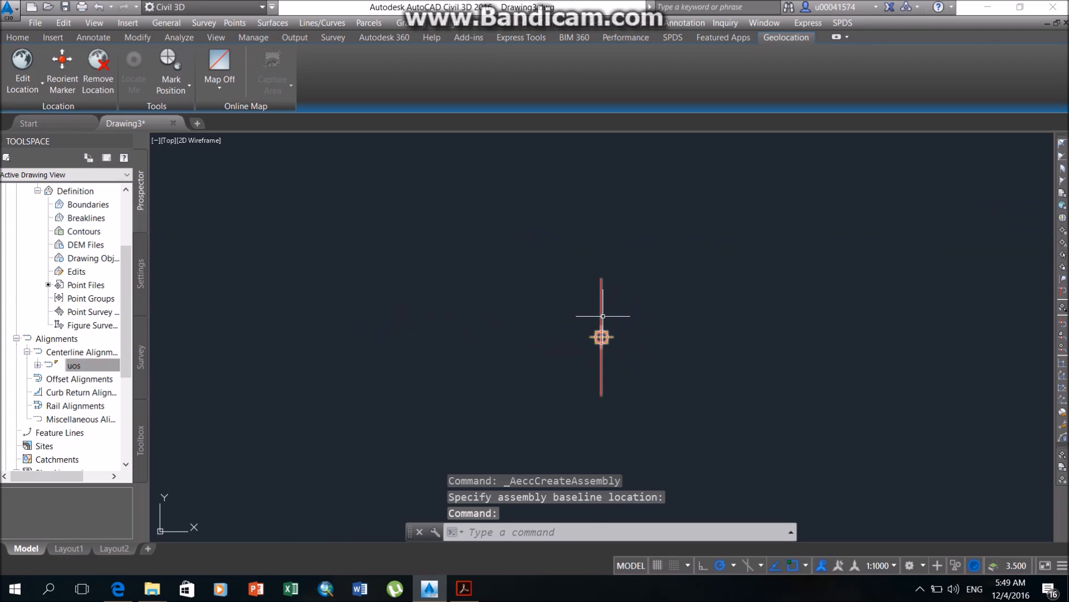
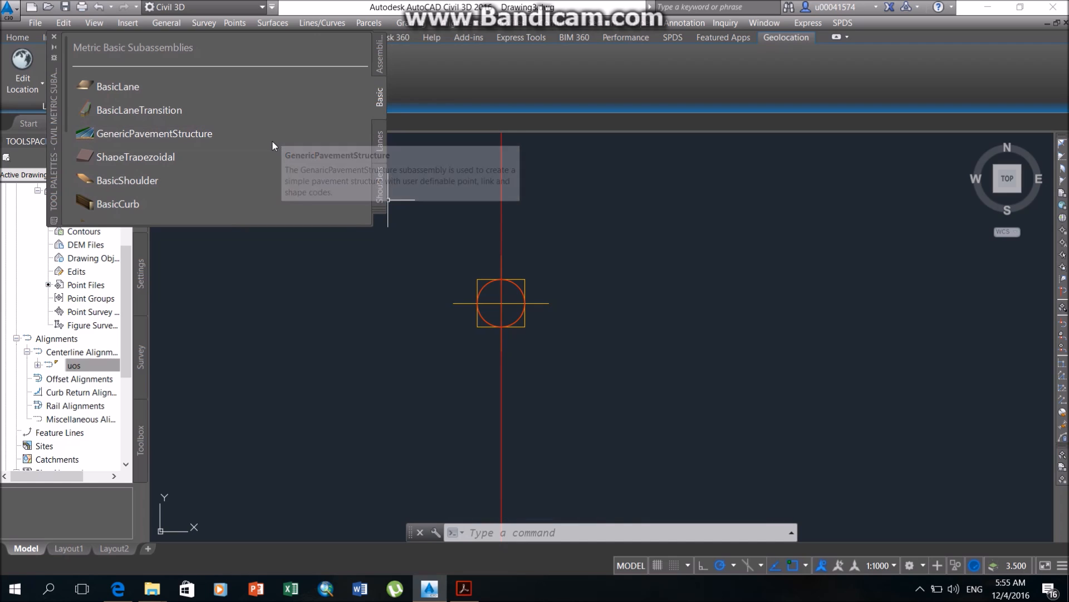
Place a BasicBarrier subassembly on the baseline marker of the uuos assembly.
scroll(278, 146, down, 3)
scroll(269, 154, down, 1)
click(243, 152)
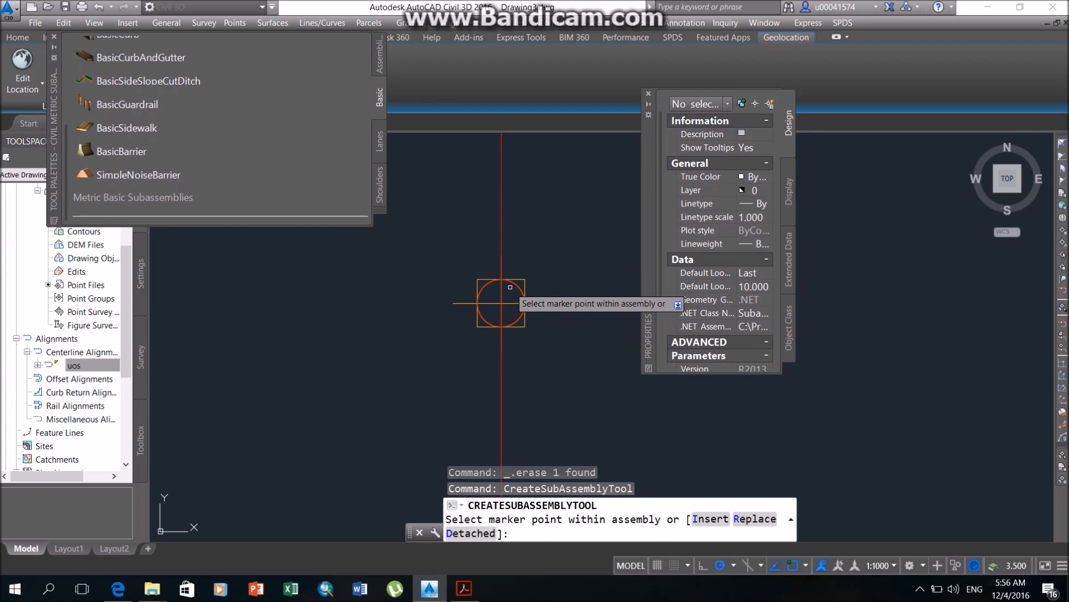
click(524, 277)
click(519, 283)
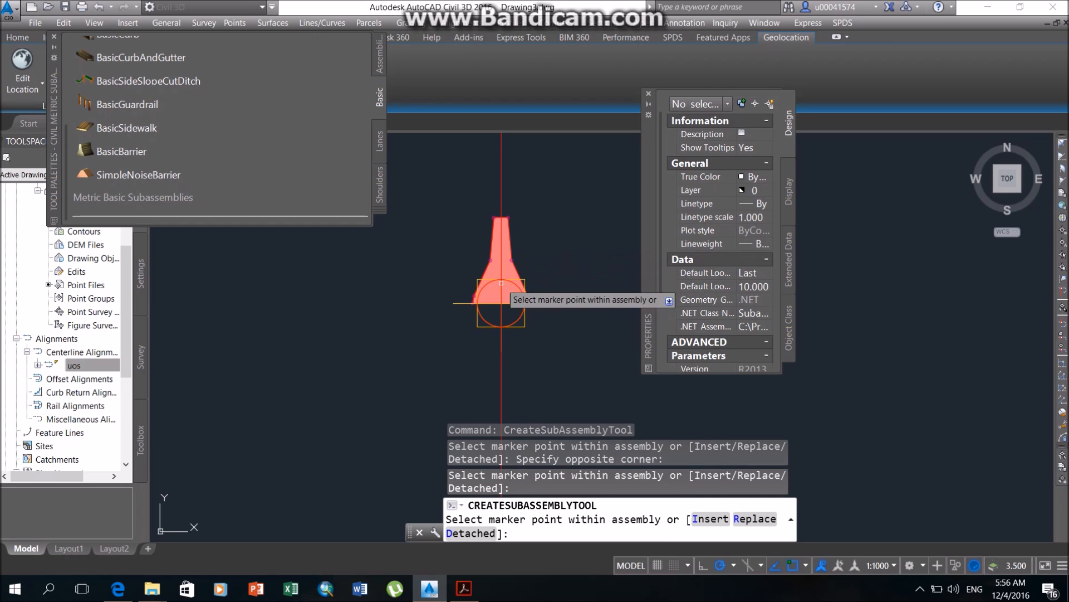
key(Return)
Attach a BasicLane with side Left and width 12.5 m to the left base point of the barrier.
scroll(206, 112, up, 5)
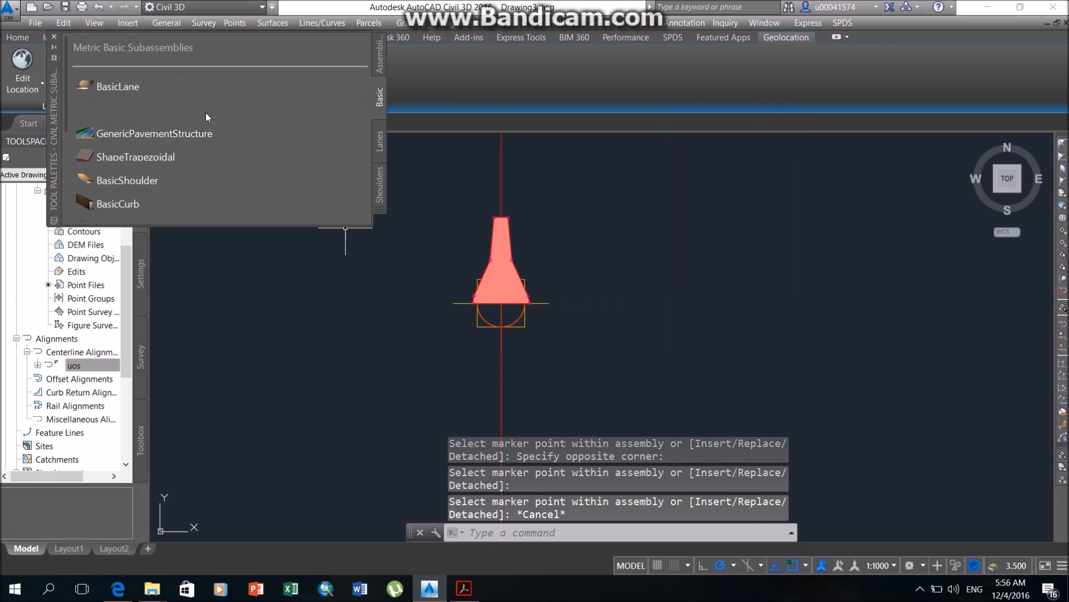
click(173, 86)
scroll(749, 331, down, 2)
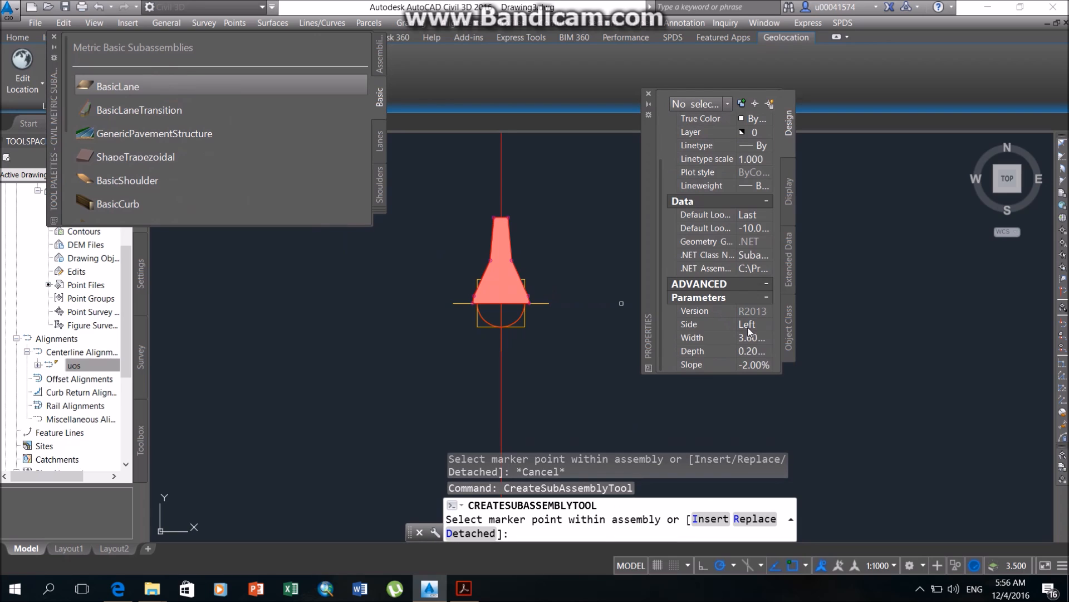
click(756, 339)
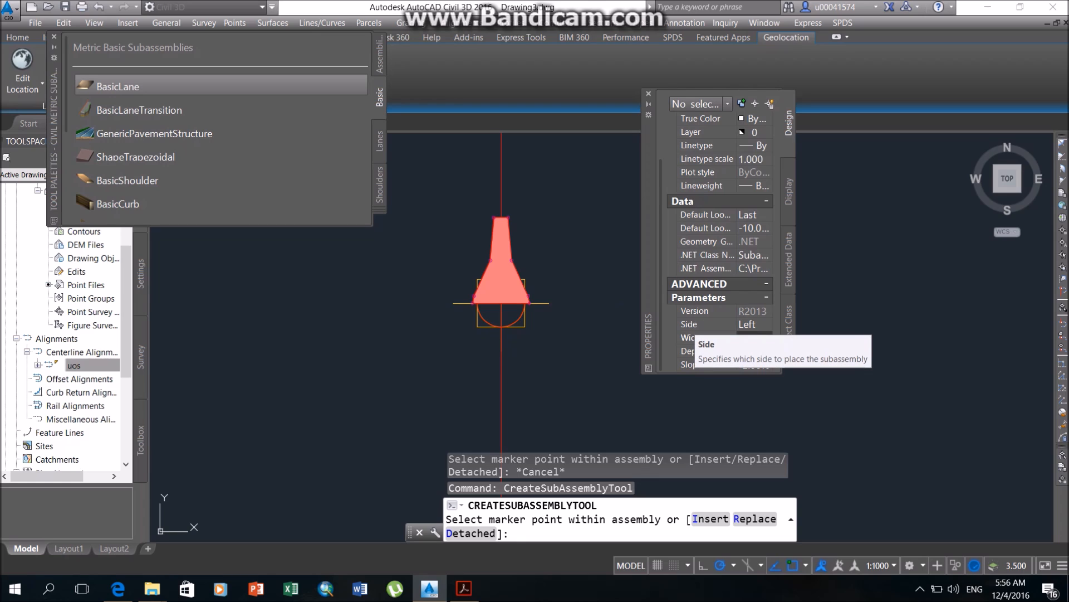
key(Tab)
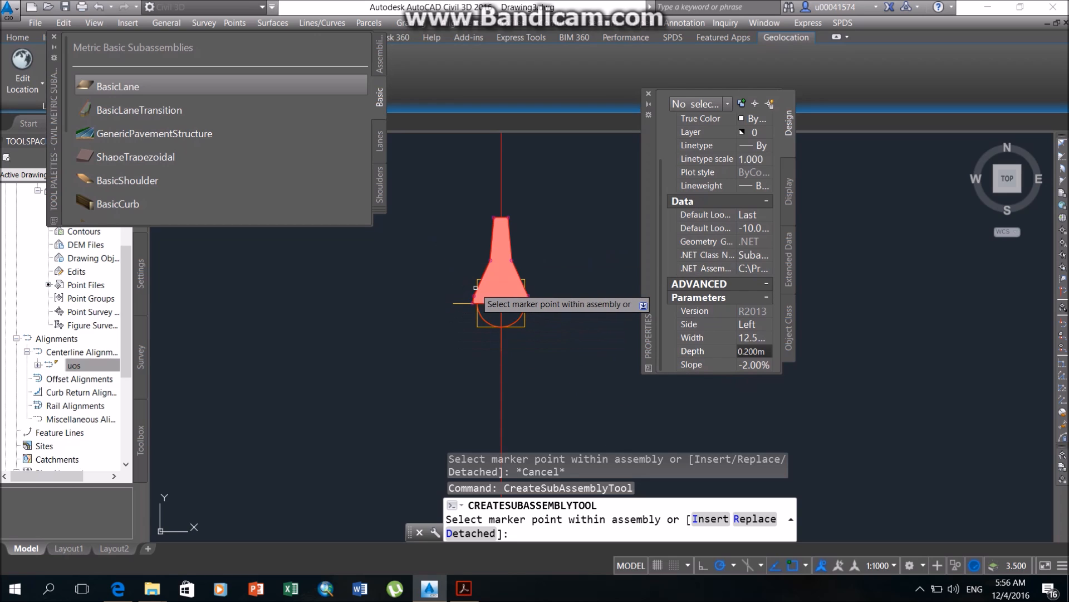
scroll(481, 286, up, 6)
click(456, 350)
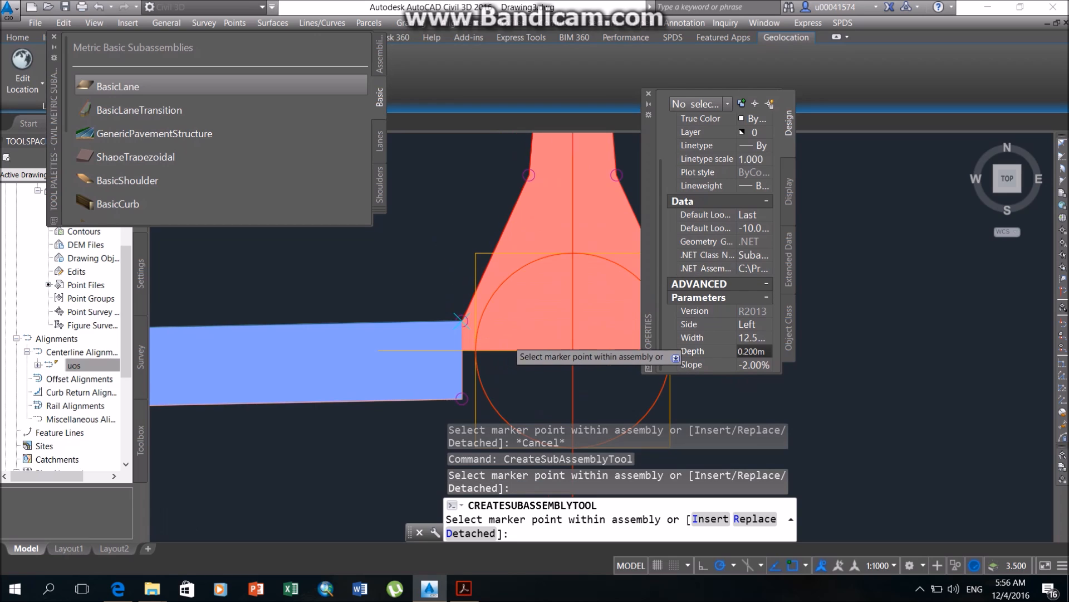
Attach a matching 12.5 m wide BasicLane with side Right to the right base point of the barrier.
scroll(507, 337, down, 6)
click(760, 325)
click(766, 328)
click(741, 338)
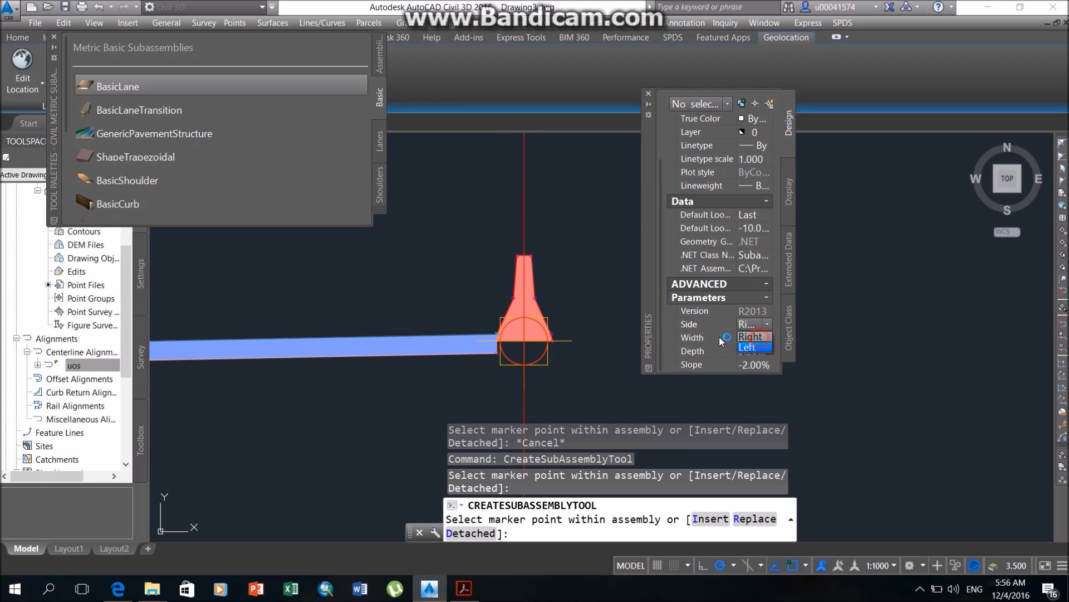
scroll(566, 334, up, 5)
click(484, 332)
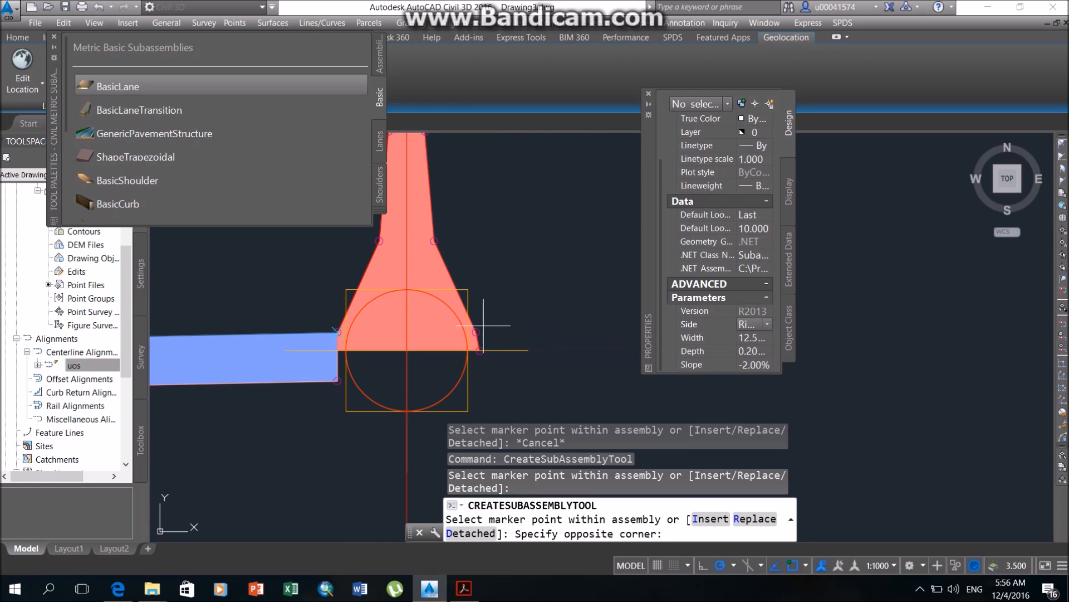
click(481, 329)
Add a right-side BasicLane 3 m wide with a -4% slope at the outer top edge of the right lane.
scroll(543, 342, down, 4)
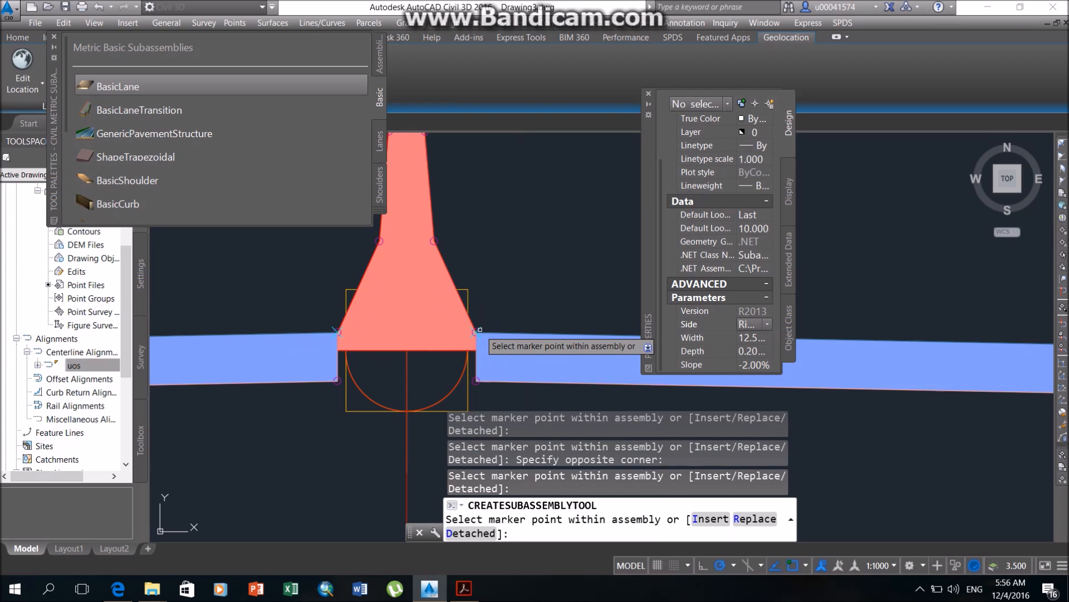
click(757, 337)
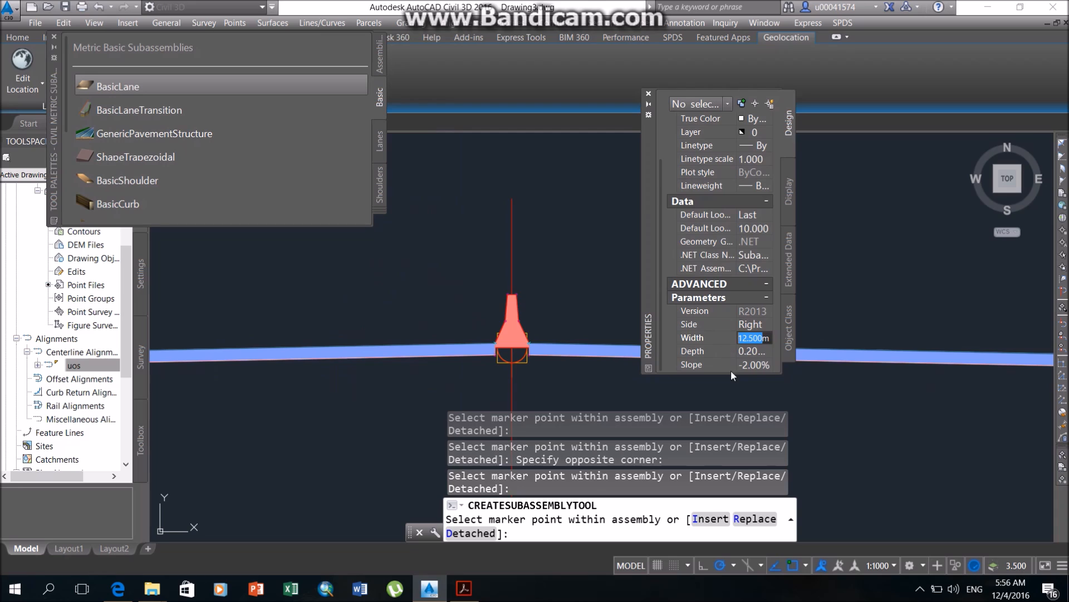
click(749, 364)
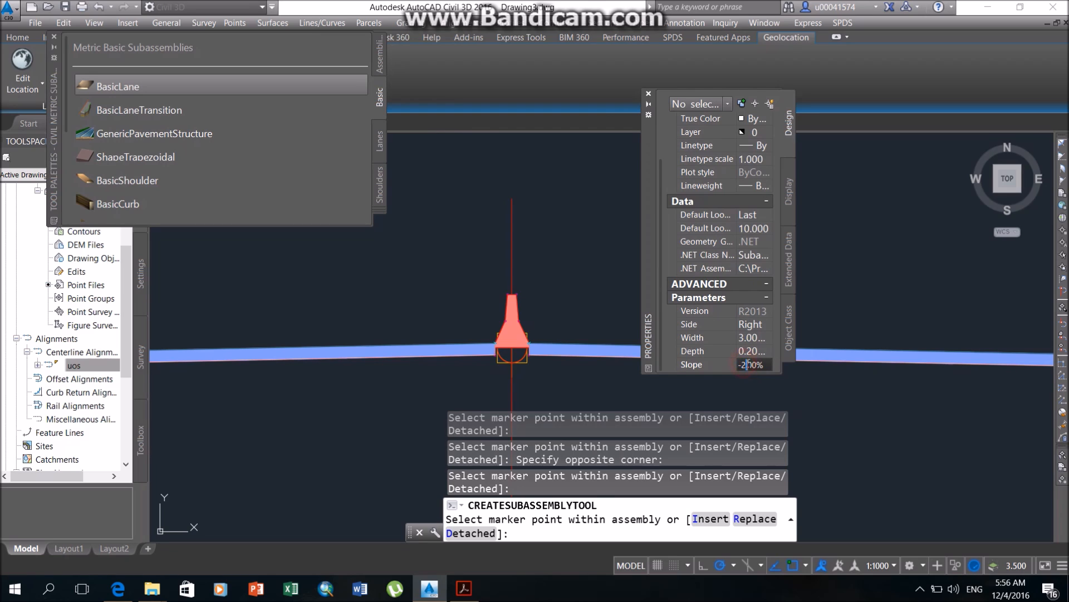
key(Return)
mouse_move(871, 370)
middle_down()
mouse_move(263, 284)
mouse_move(184, 306)
middle_up()
scroll(679, 292, up, 2)
scroll(573, 301, up, 4)
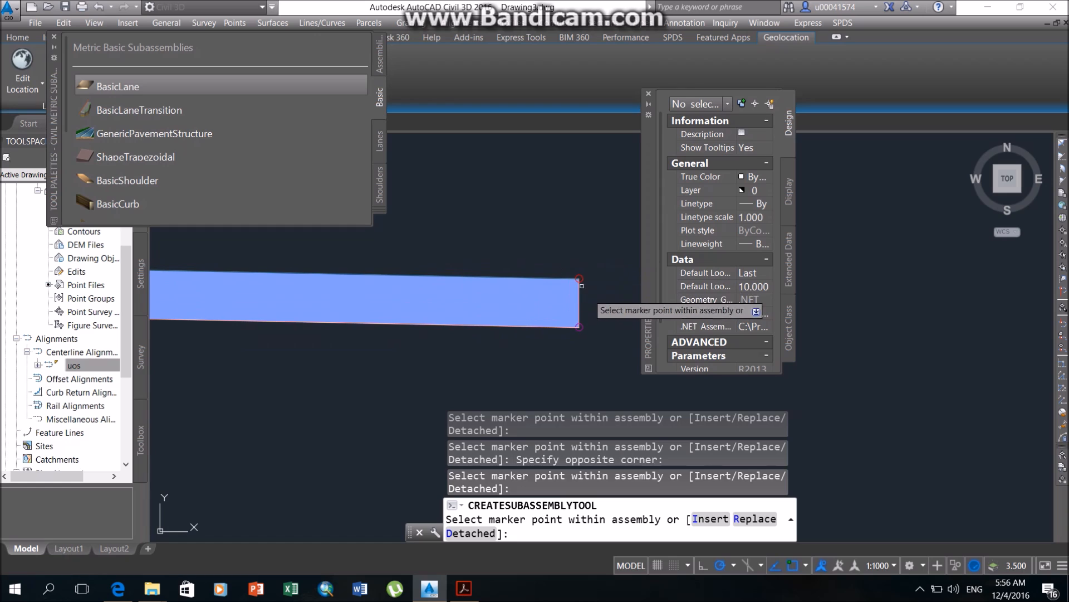
scroll(583, 293, down, 3)
Switch the 3 m, -4% BasicLane to side Left, attach it to the left lane's outer top edge and close the subassembly palette.
scroll(365, 345, down, 3)
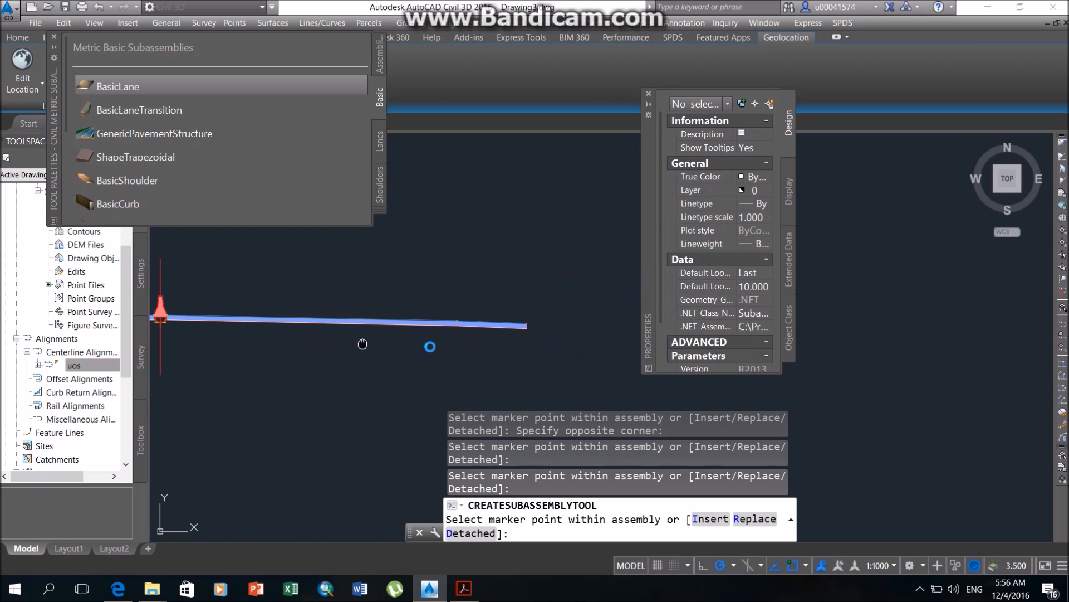
scroll(490, 328, up, 4)
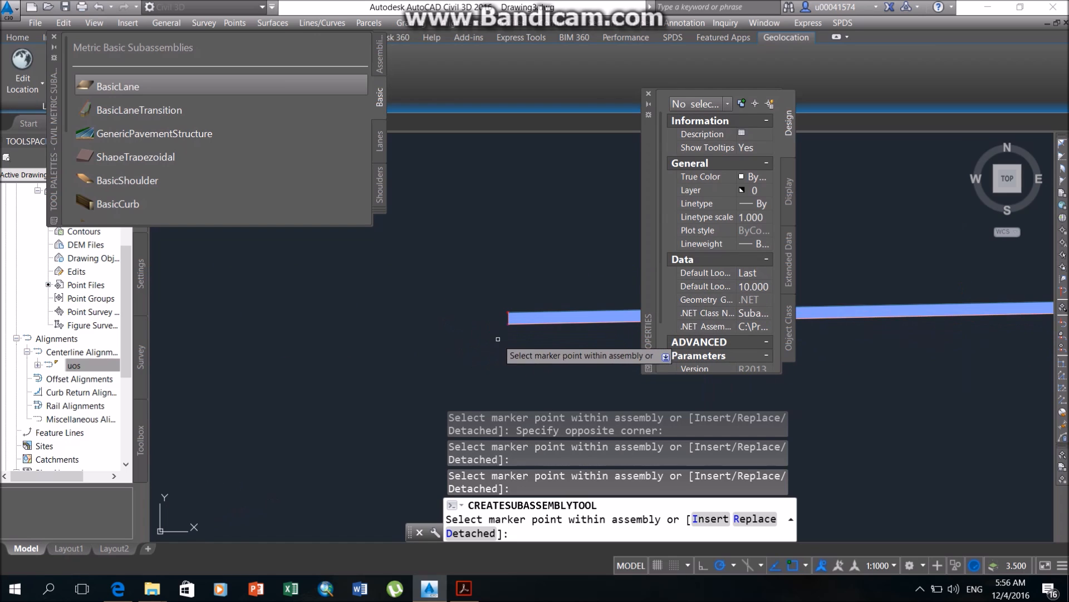
scroll(707, 348, down, 2)
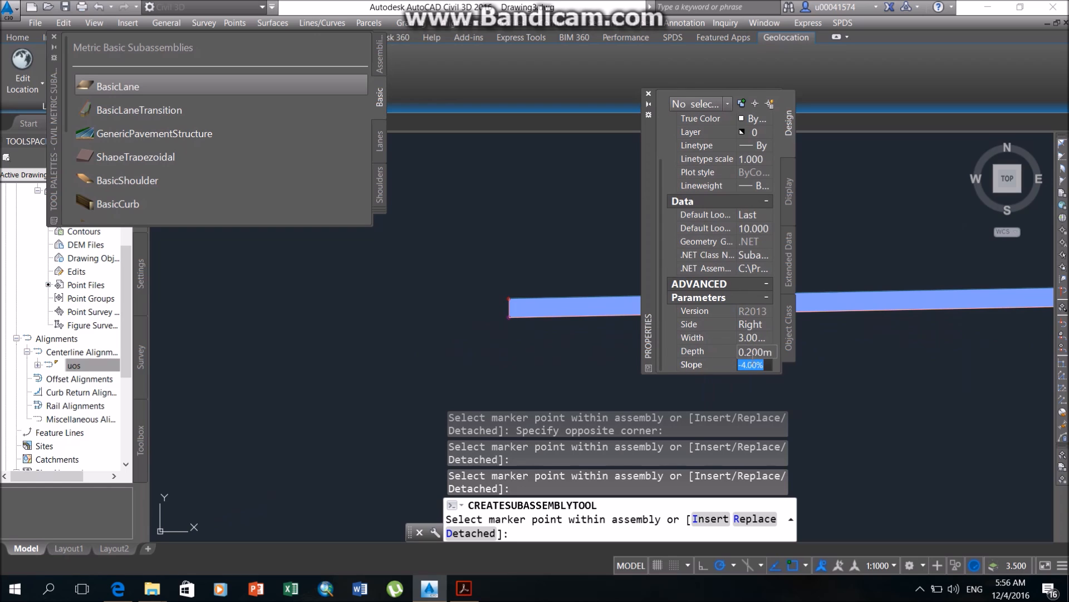
click(759, 326)
click(759, 327)
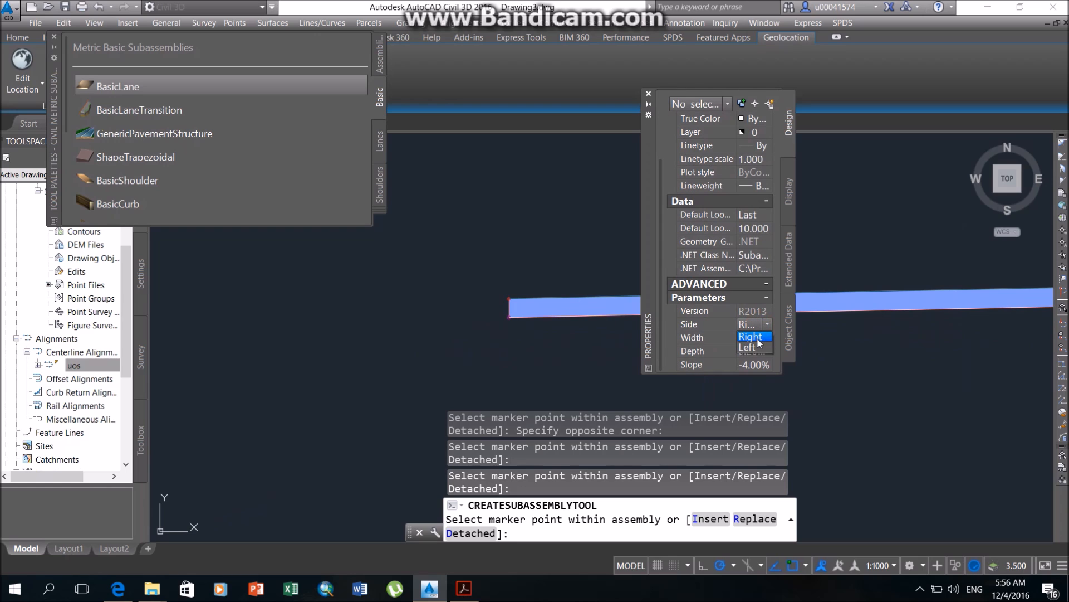
scroll(518, 300, up, 4)
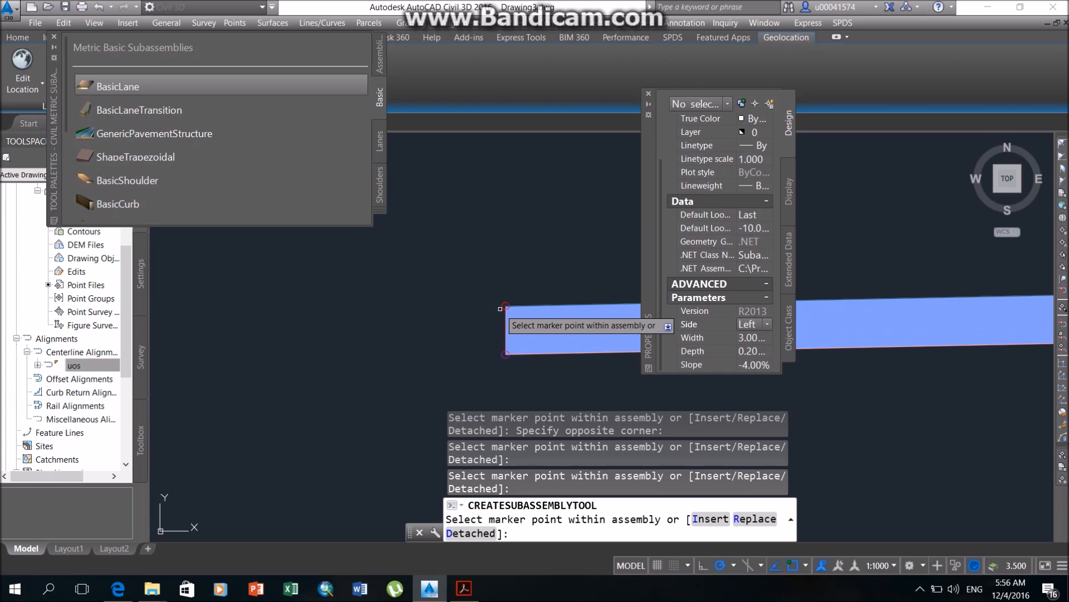
scroll(504, 305, down, 5)
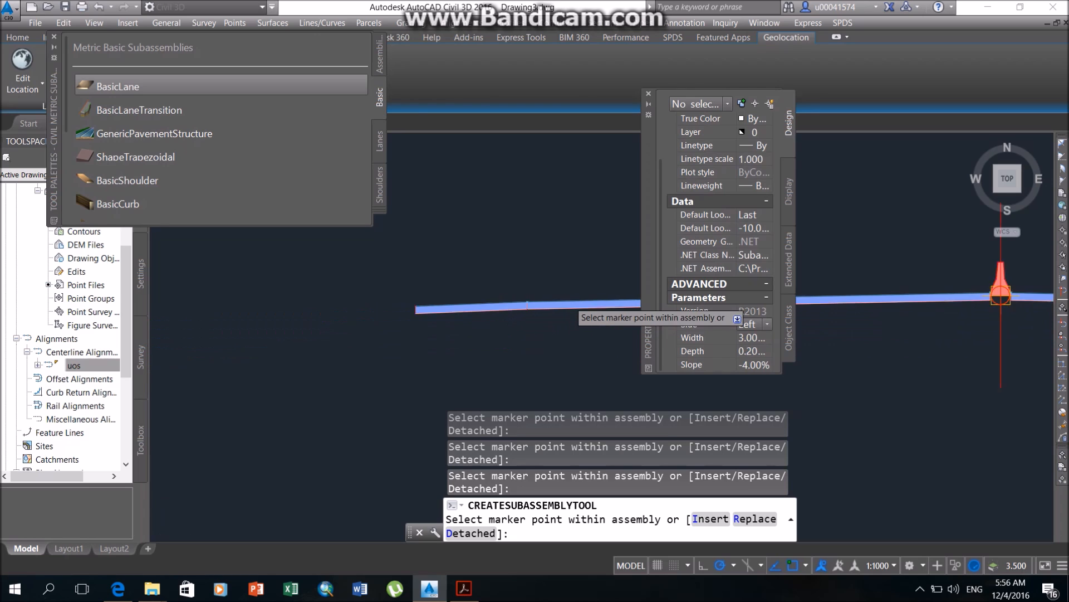
middle_drag(559, 303, 315, 291)
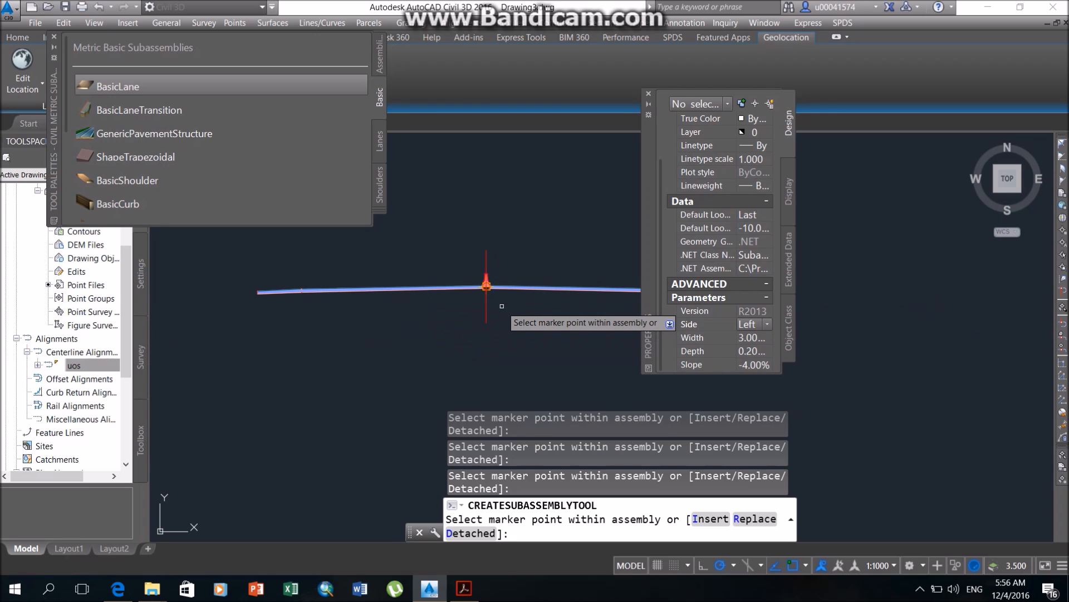
key(Escape)
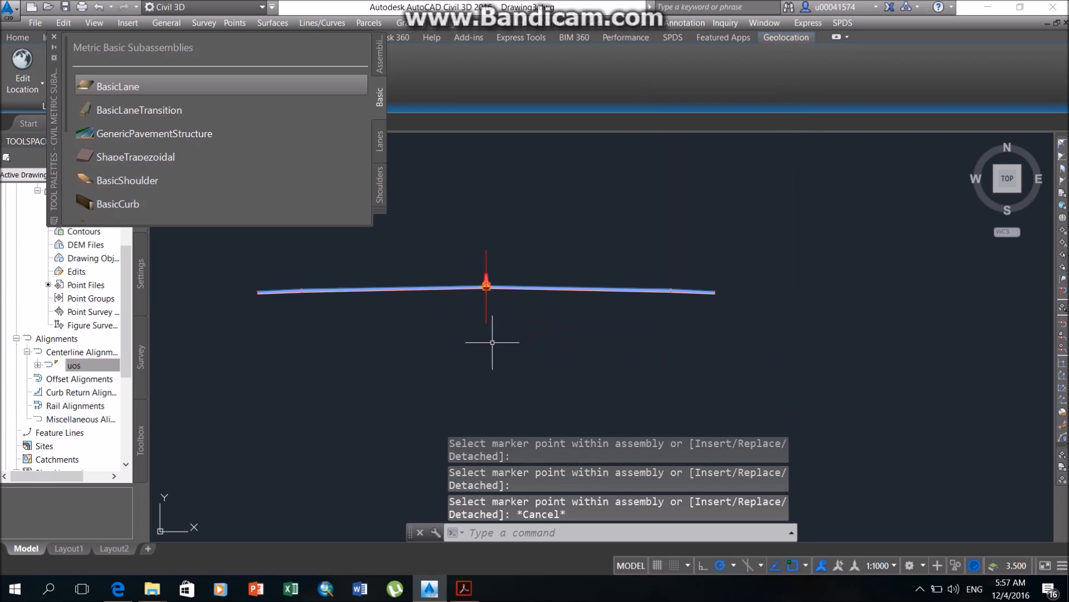
click(54, 37)
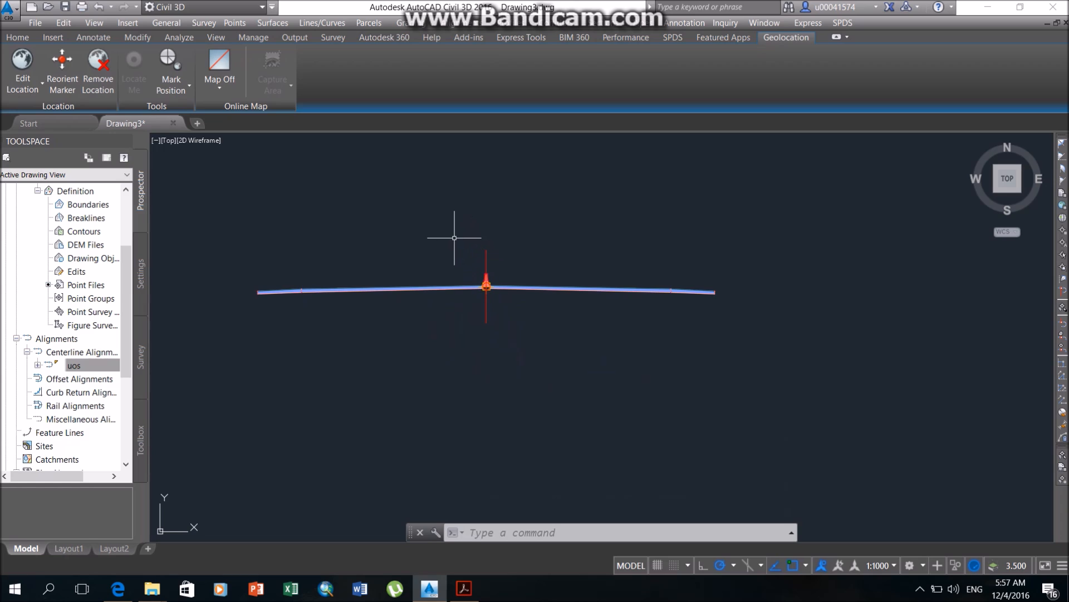
Attach a DaylightStandard subassembly to the outer top edge of the right 3 m lane.
scroll(572, 286, up, 3)
scroll(572, 285, down, 1)
middle_drag(463, 354, 546, 362)
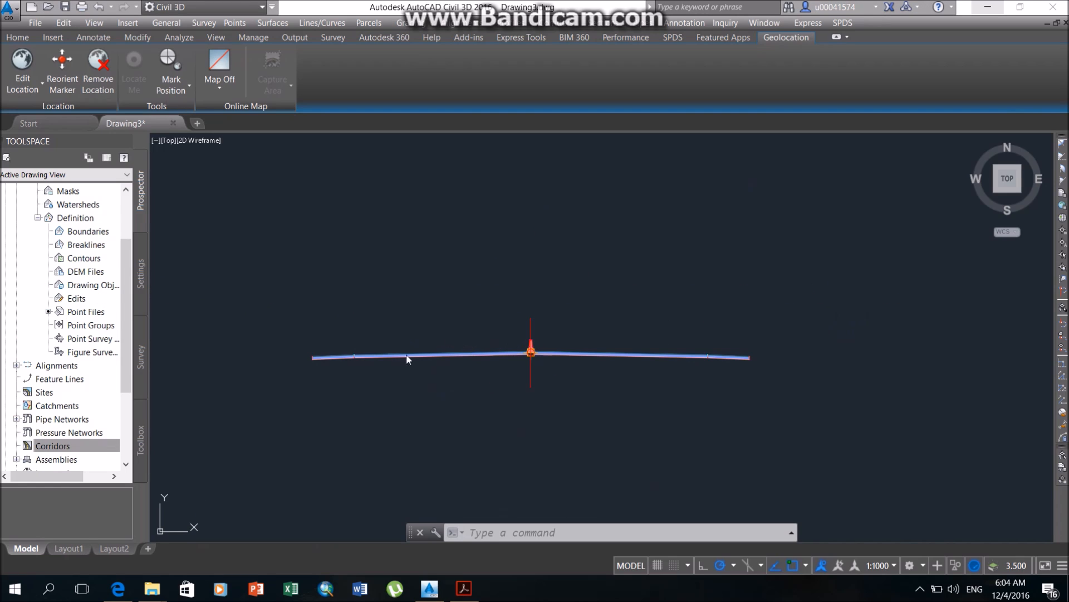
middle_drag(419, 360, 395, 314)
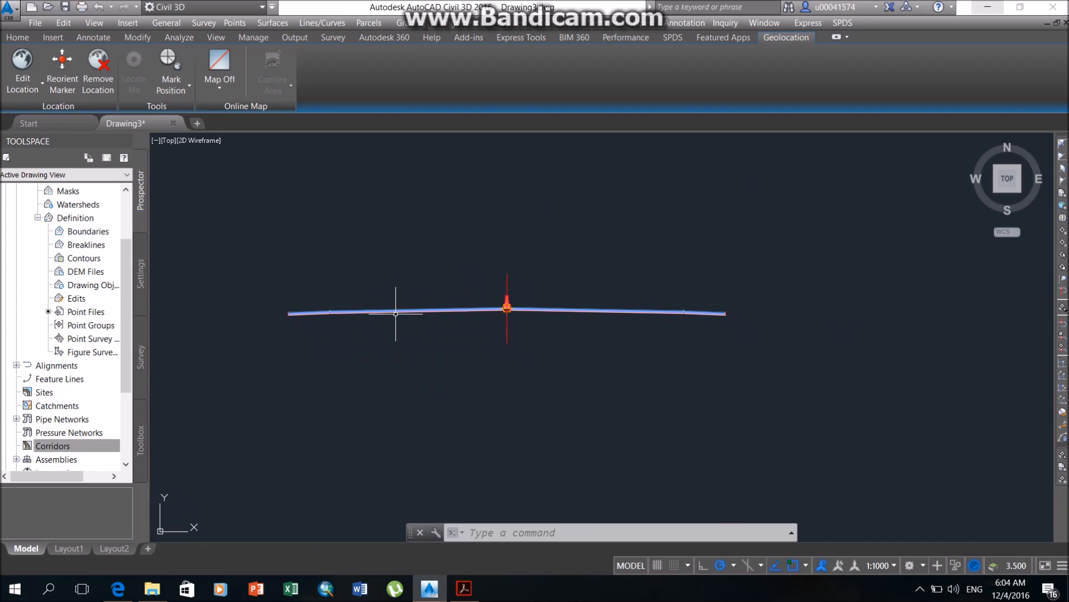
key(ctrl+3)
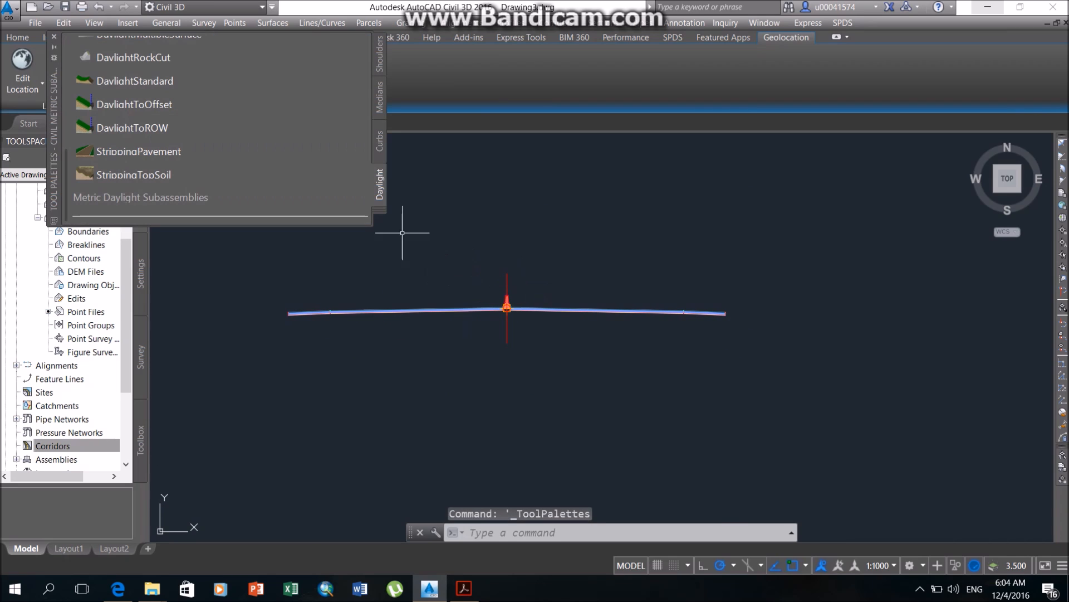
click(129, 82)
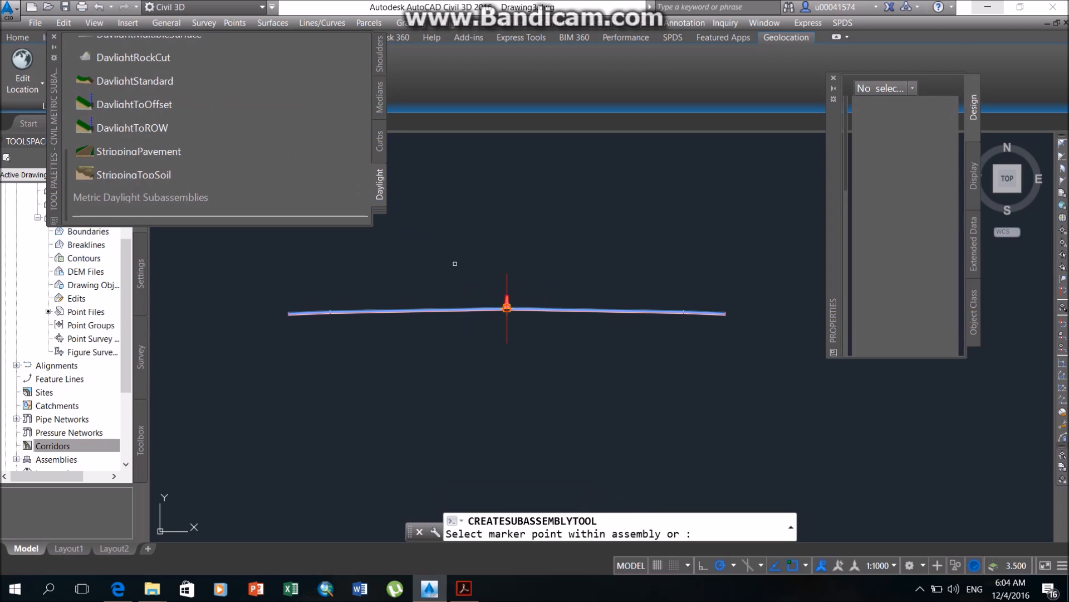
scroll(732, 326, up, 6)
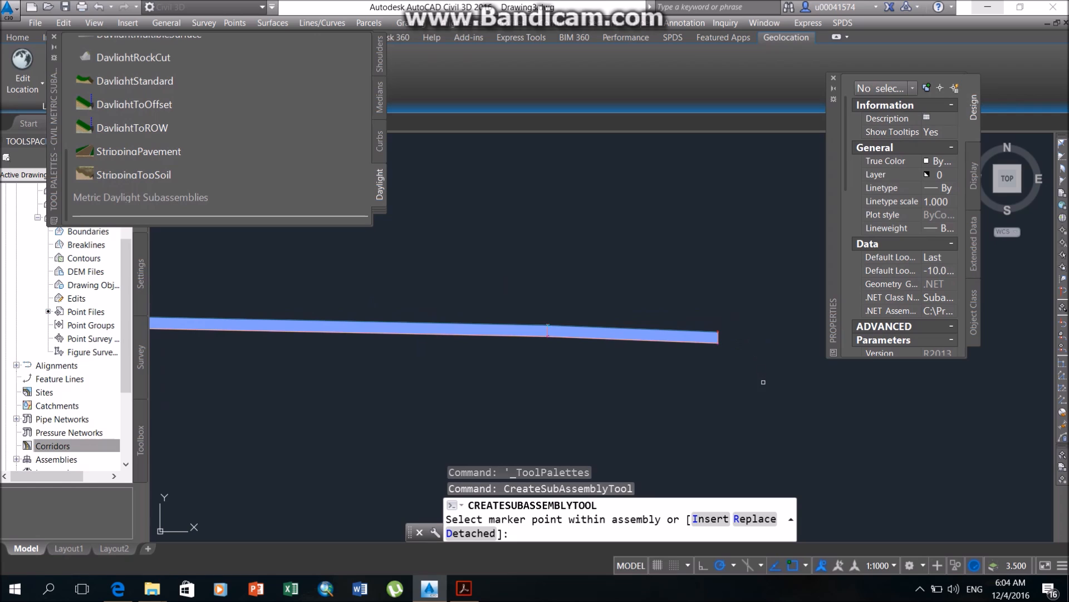
scroll(727, 334, up, 4)
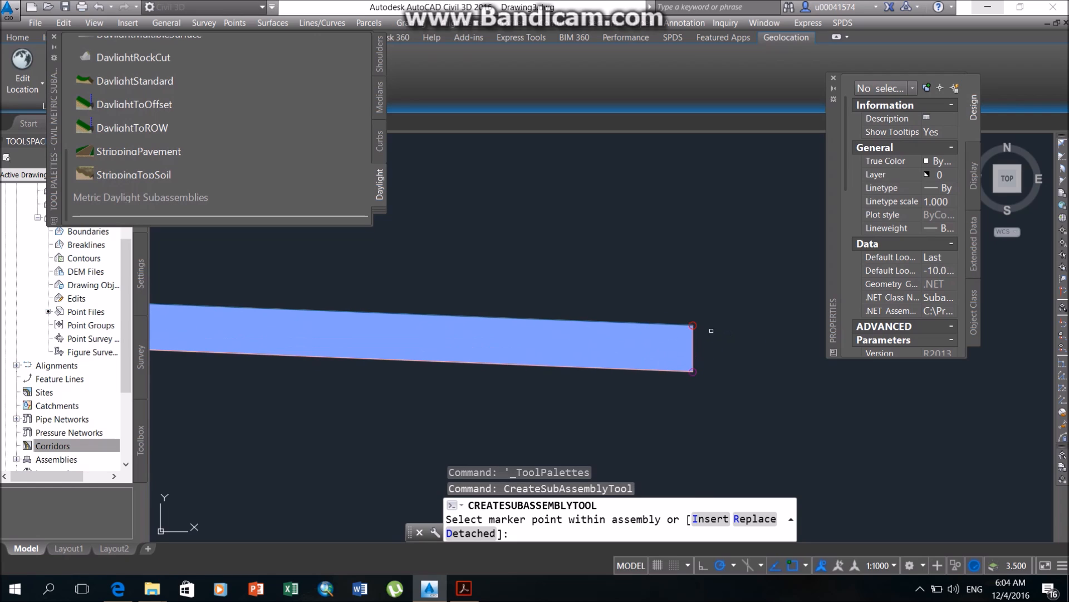
click(692, 324)
Attach a DaylightStandard subassembly to the outer top edge of the left 3 m lane and close the subassembly palette.
scroll(735, 360, down, 4)
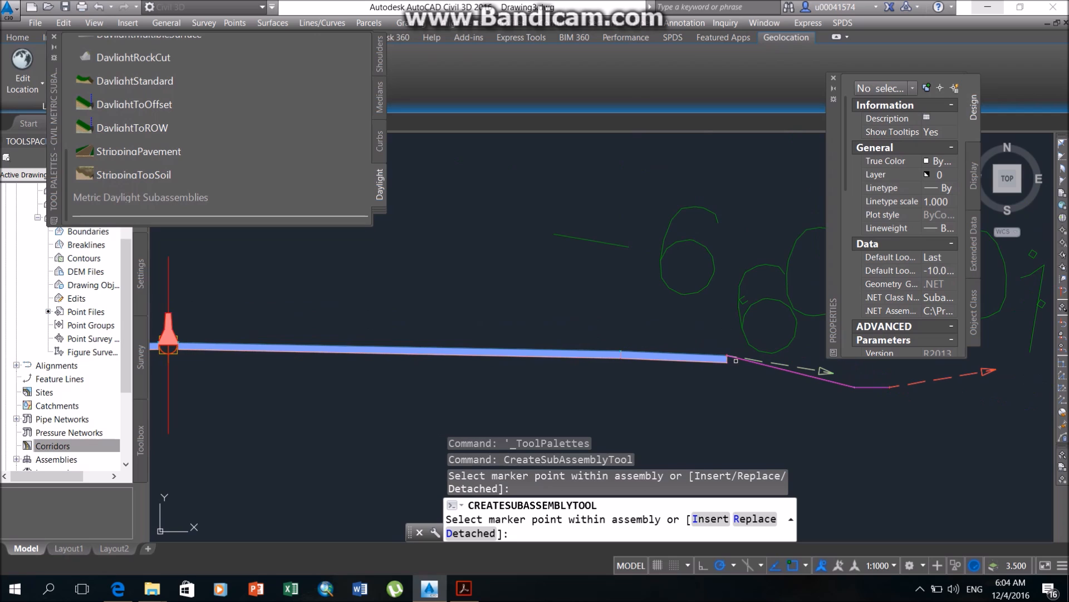
middle_drag(537, 361, 818, 326)
scroll(366, 384, down, 3)
middle_drag(366, 385, 637, 372)
scroll(468, 358, up, 5)
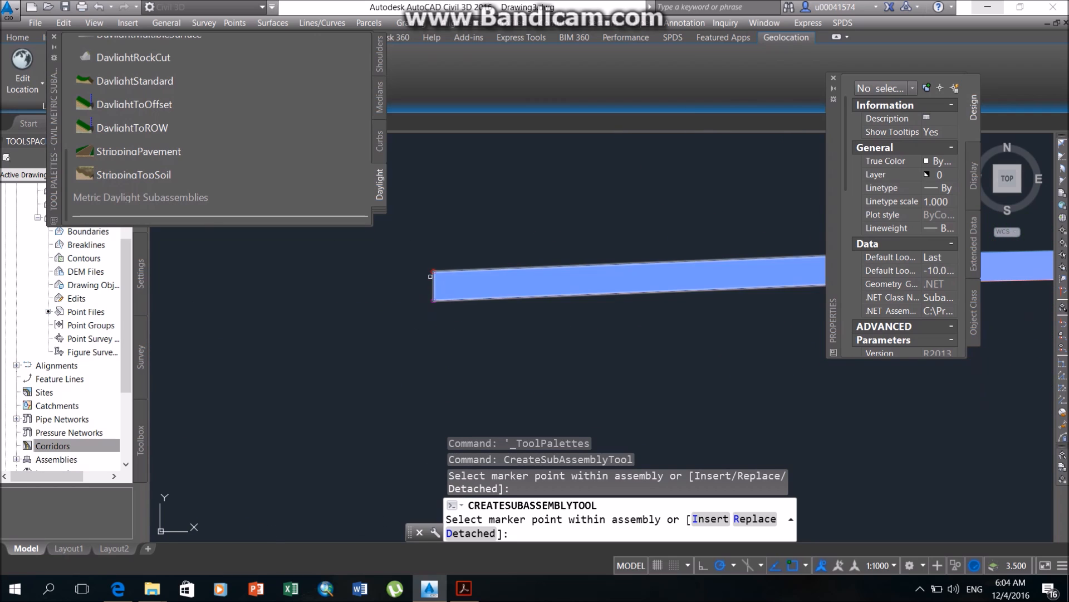
click(433, 271)
scroll(570, 361, down, 5)
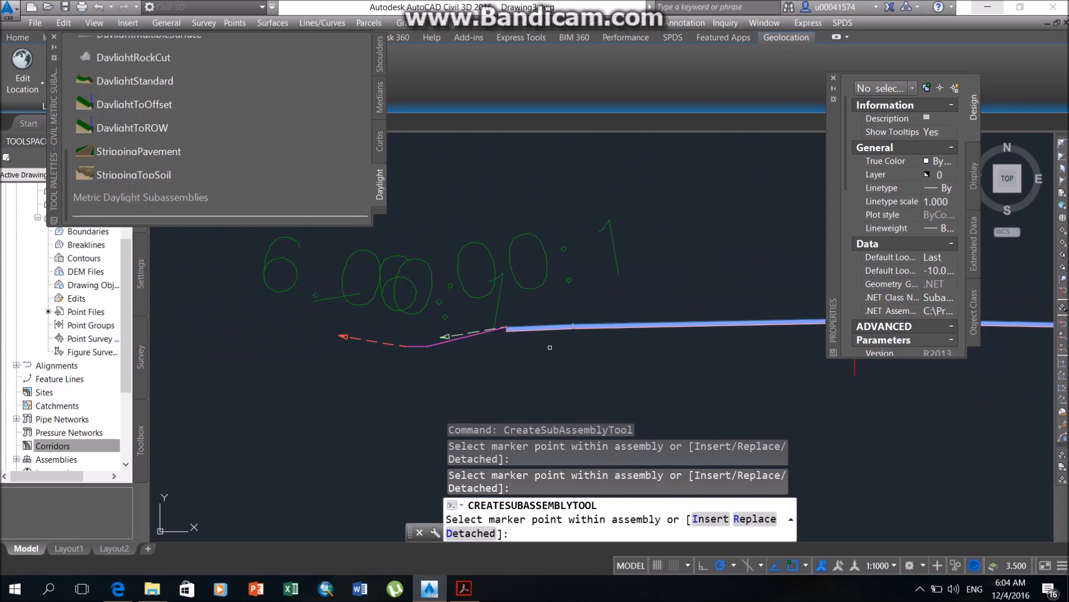
key(Escape)
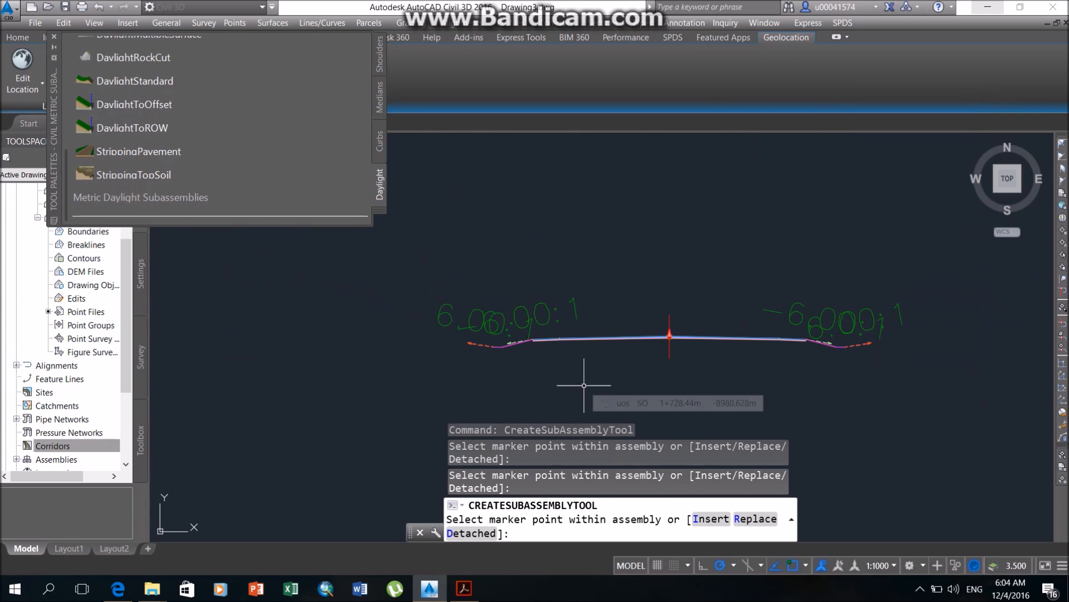
scroll(585, 384, down, 1)
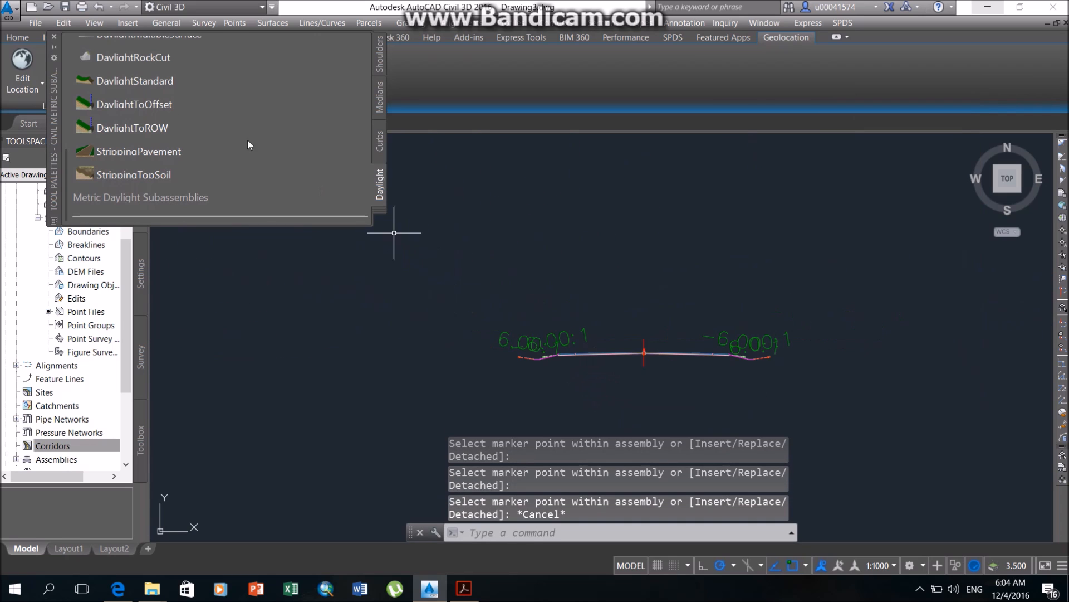
click(54, 36)
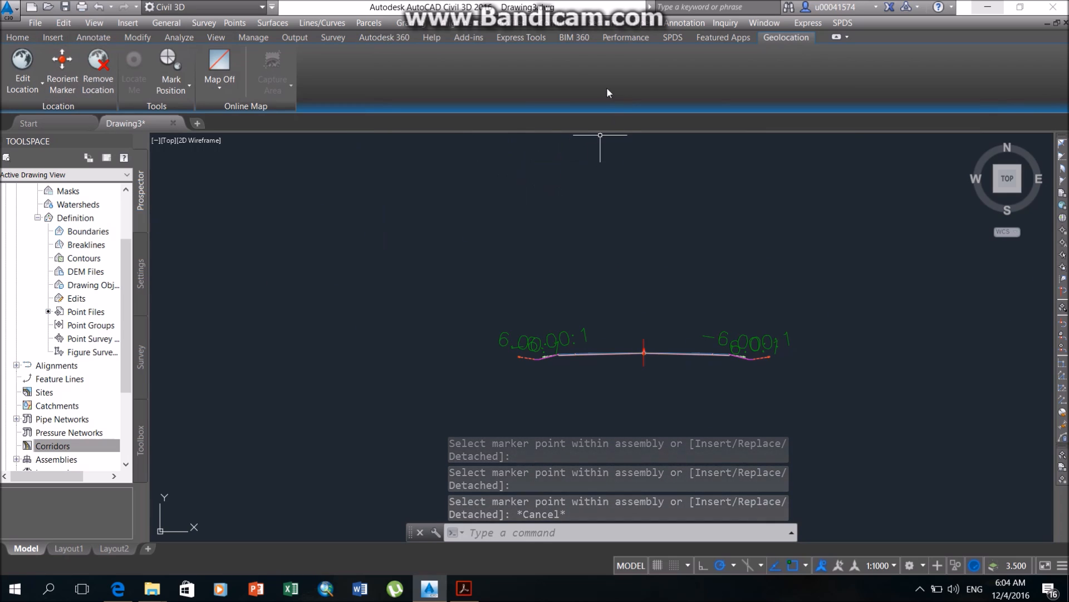
Create a corridor from alignment uos, profile Layout (1) and assembly uuos, with Surface as the target surface.
scroll(545, 280, down, 5)
click(552, 23)
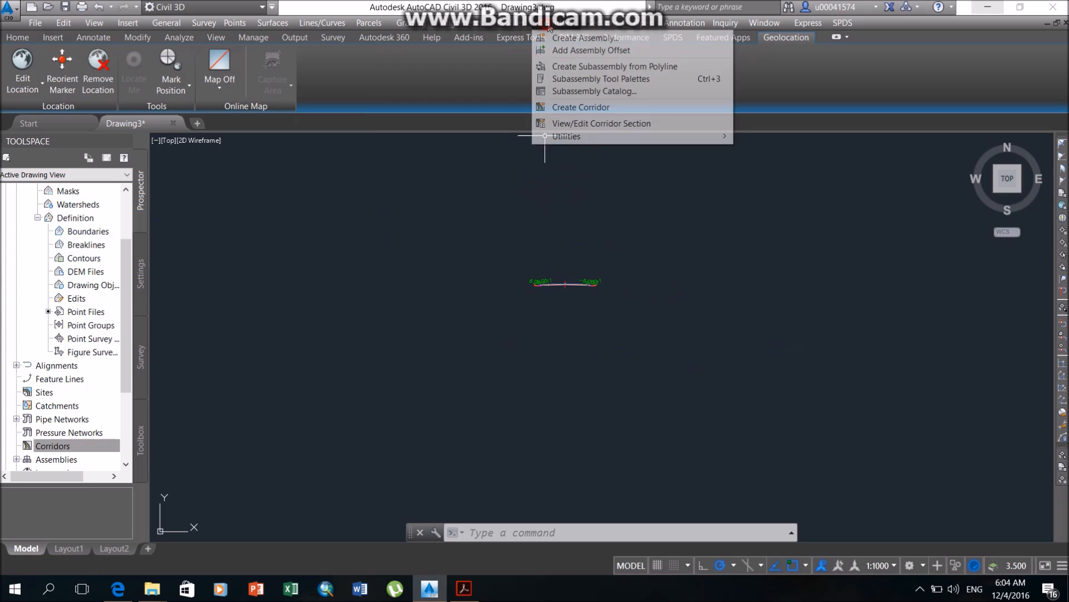
click(591, 108)
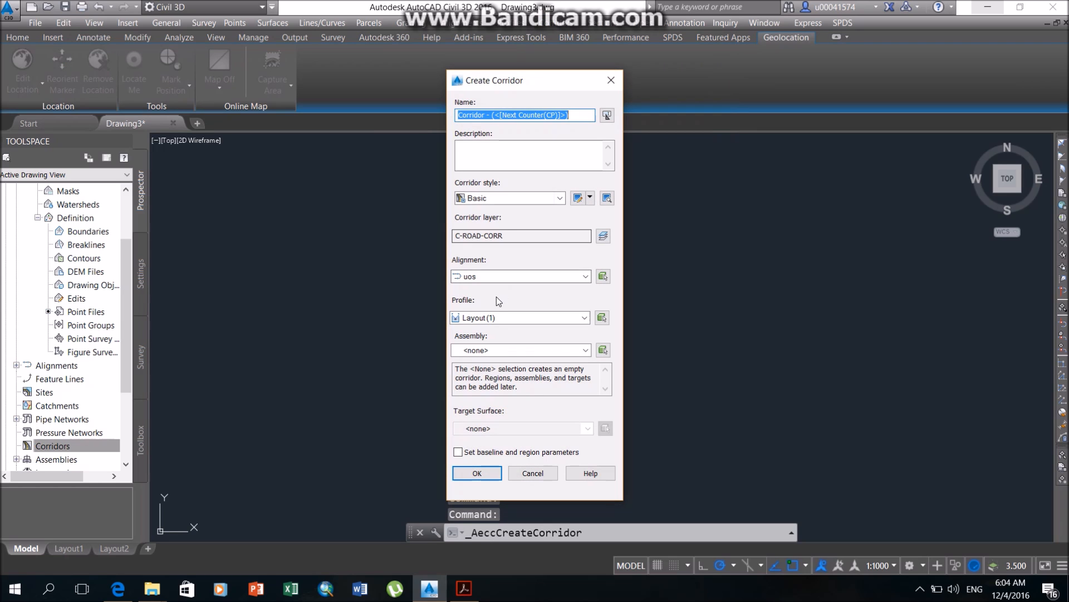
click(511, 276)
click(508, 292)
click(487, 317)
click(482, 334)
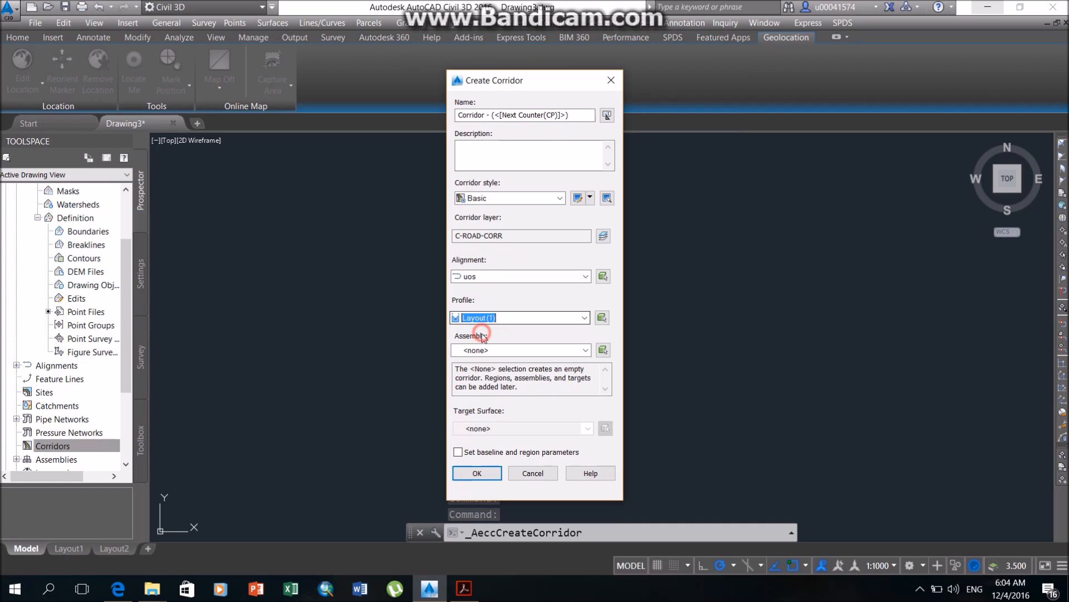
click(483, 350)
click(483, 373)
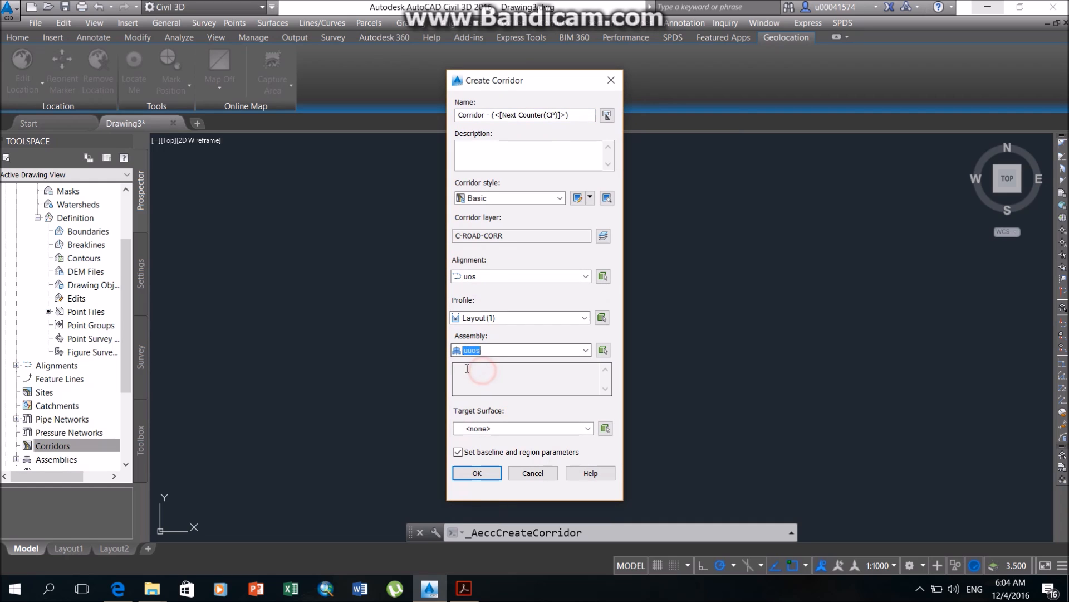
click(496, 428)
click(495, 451)
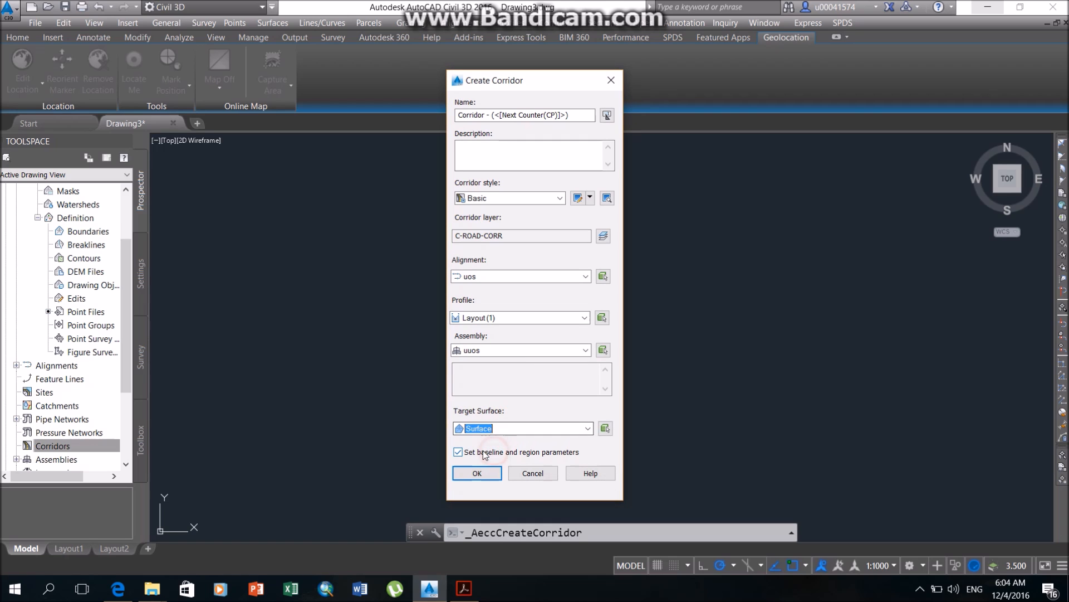
click(487, 474)
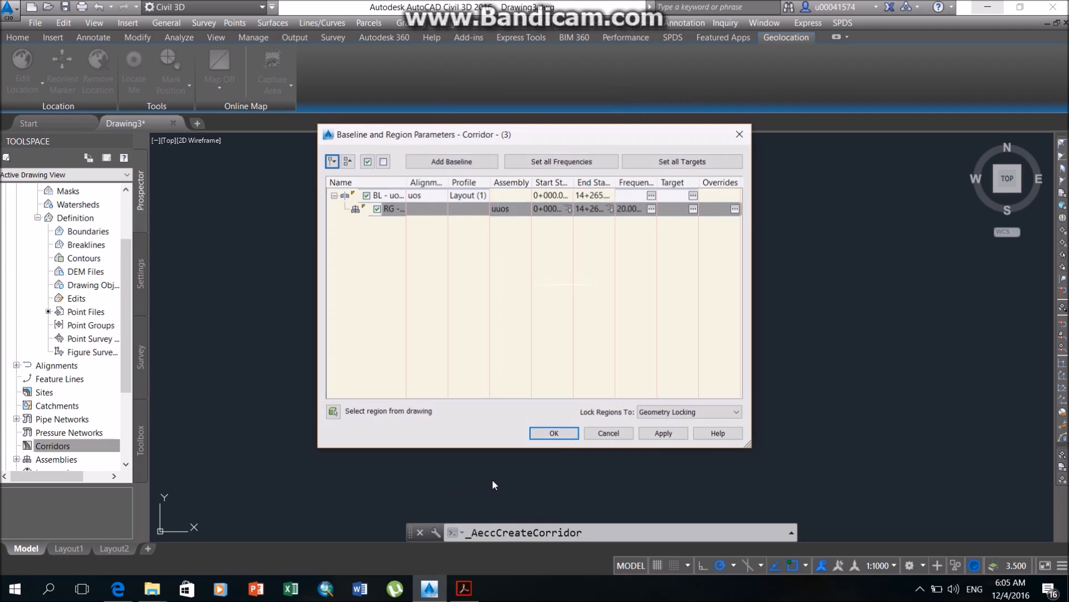
Map all surface targets of the uuos region to Surface in its target mapping.
click(693, 208)
click(529, 219)
click(425, 247)
click(535, 379)
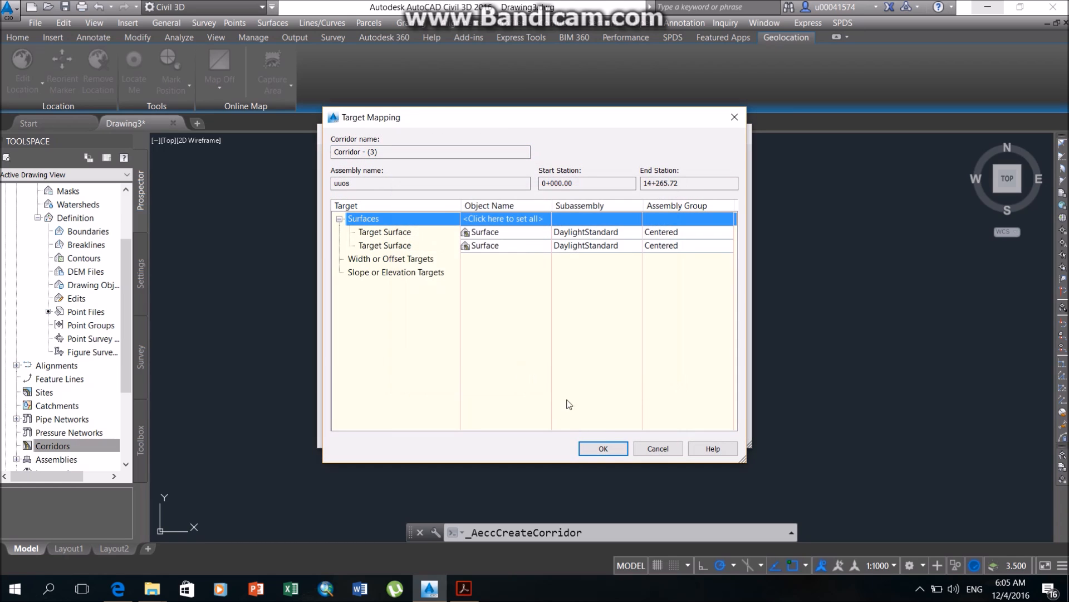
click(607, 452)
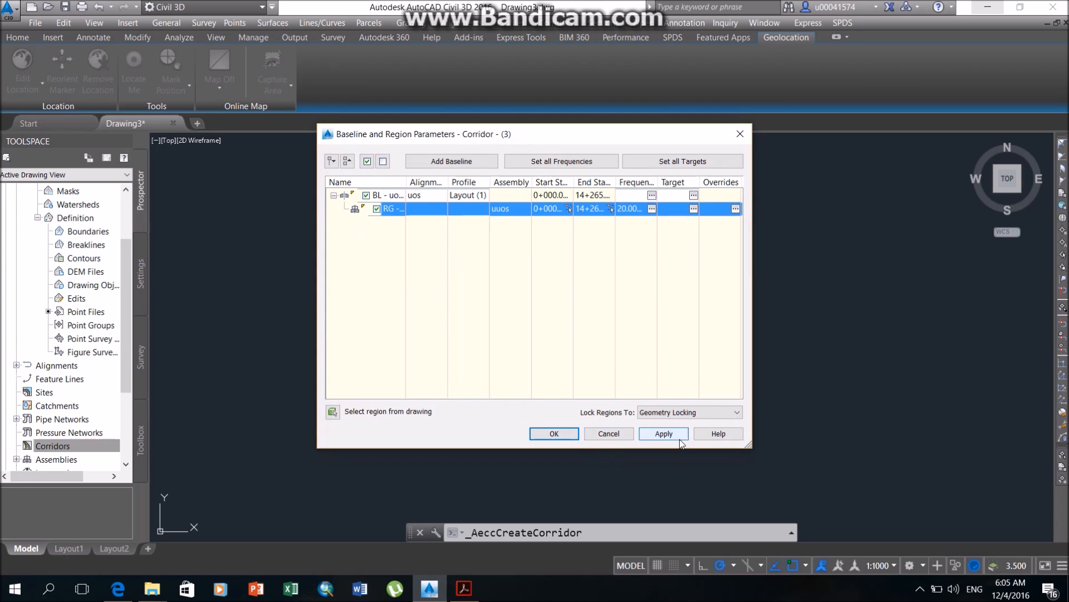
Accept the baseline and region parameters, rebuild the corridor and dismiss the event viewer.
click(557, 434)
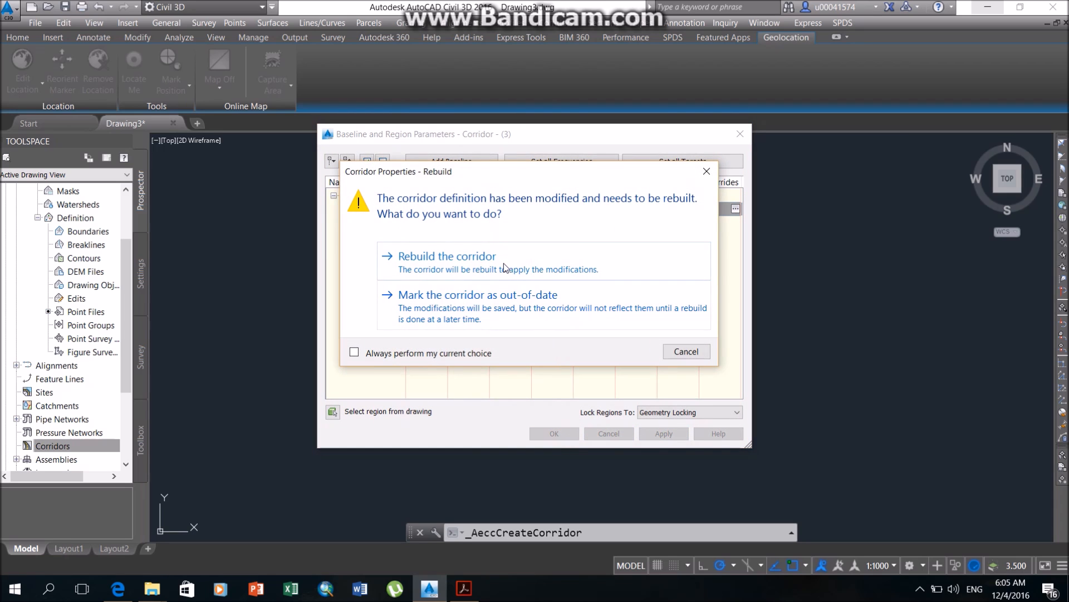
click(503, 266)
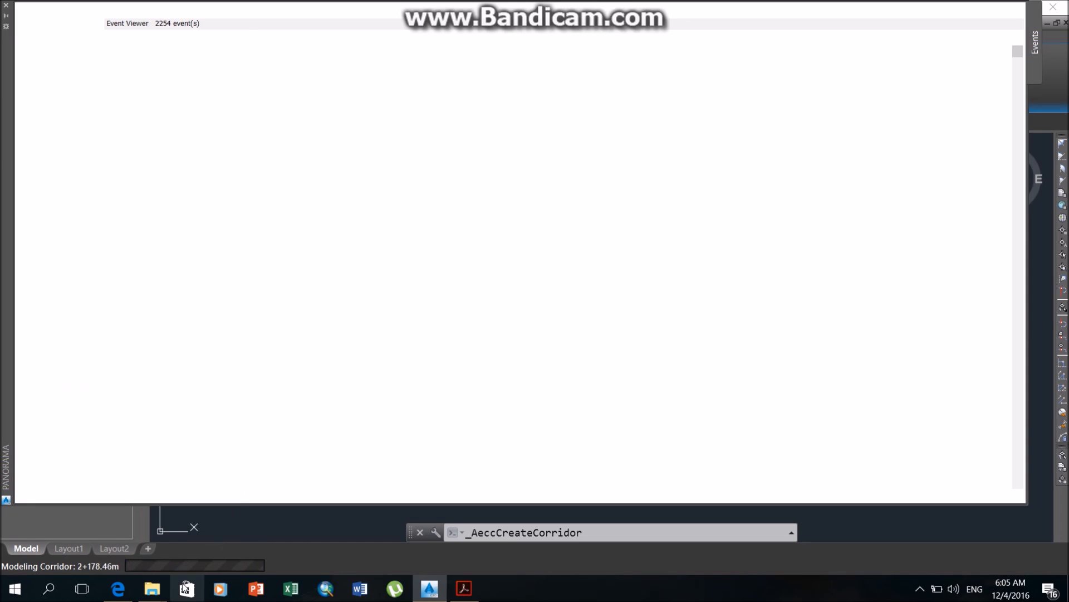
click(1004, 10)
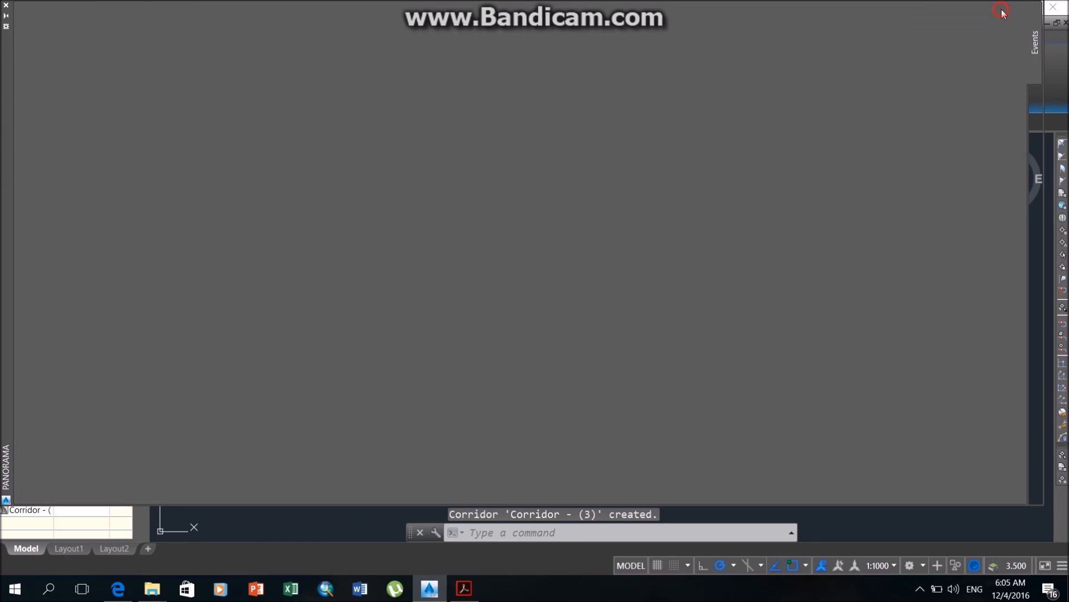
Examine the generated corridor on the surface, following its daylight edges and section lines station by station.
scroll(428, 376, down, 5)
middle_drag(302, 447, 561, 208)
scroll(384, 362, down, 4)
middle_drag(229, 442, 462, 219)
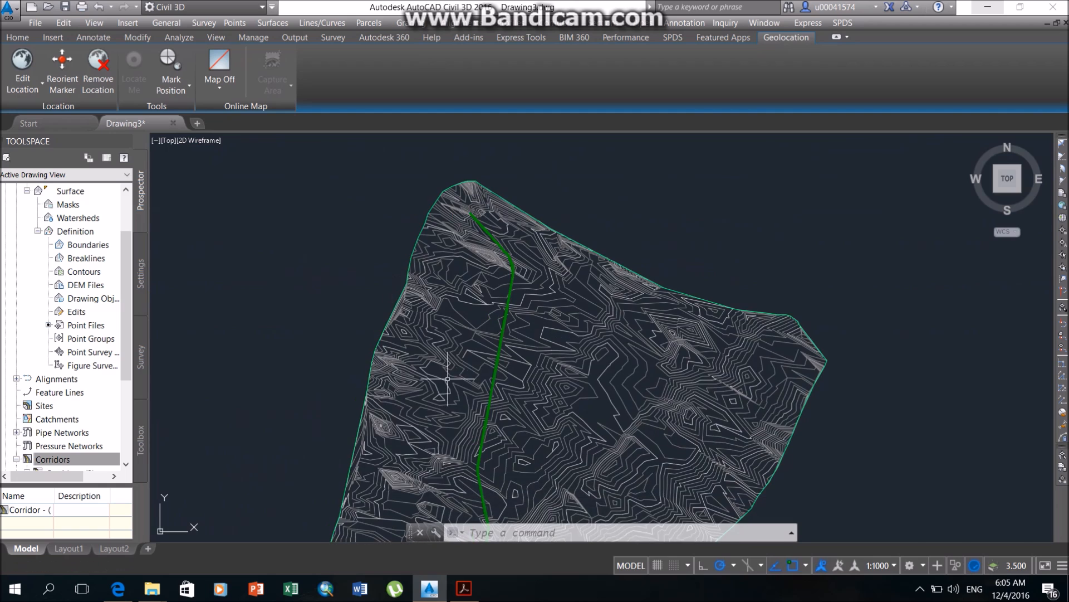
scroll(460, 411, up, 10)
scroll(527, 393, up, 3)
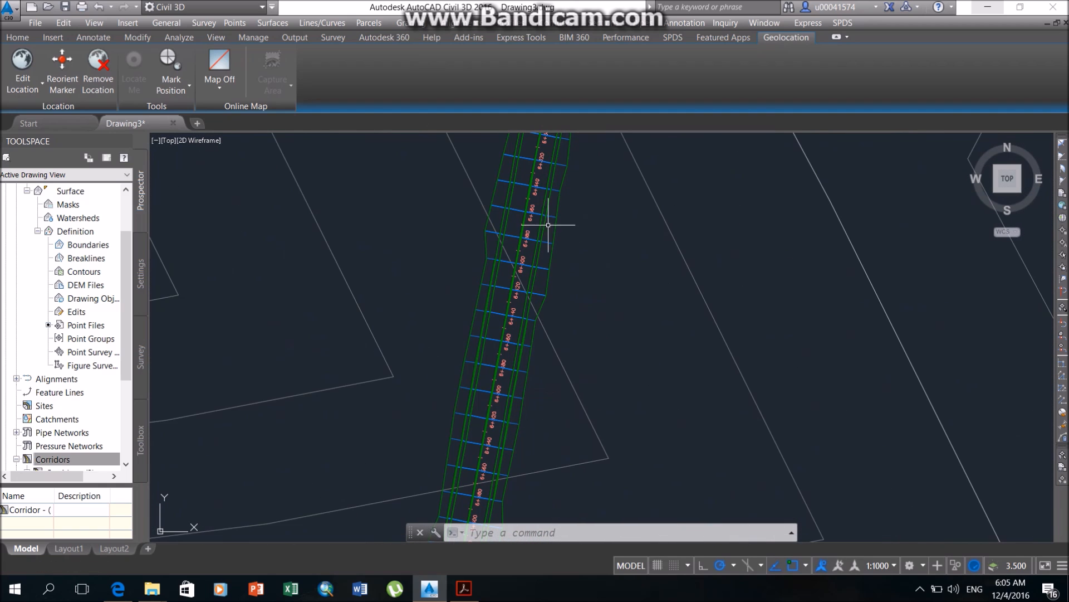
middle_drag(453, 231, 450, 374)
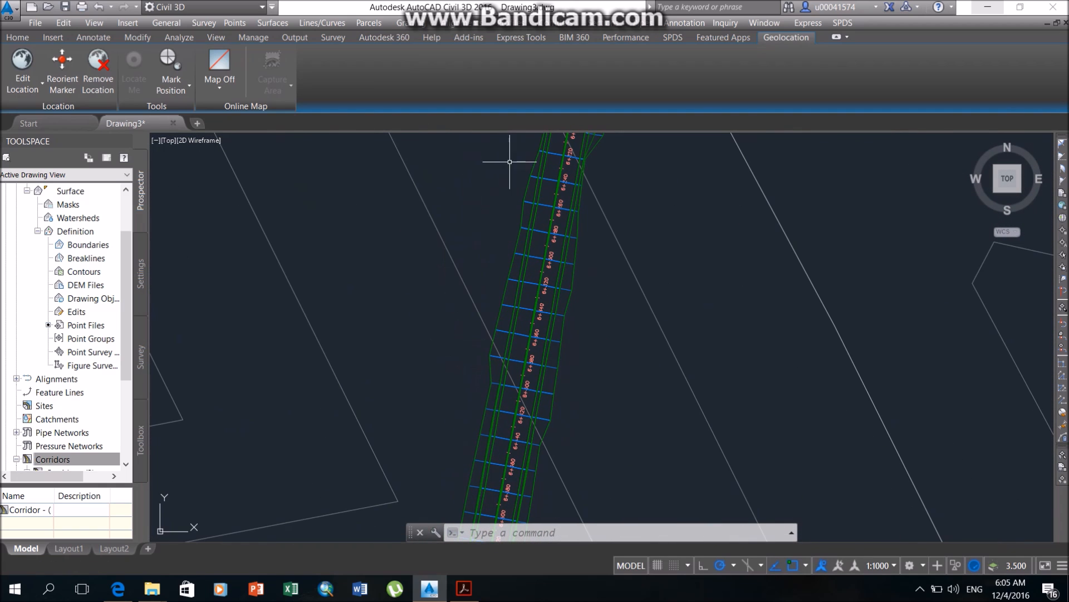
middle_drag(622, 242, 618, 450)
middle_drag(654, 252, 603, 475)
middle_drag(645, 182, 594, 497)
middle_drag(646, 218, 625, 508)
middle_drag(703, 203, 688, 512)
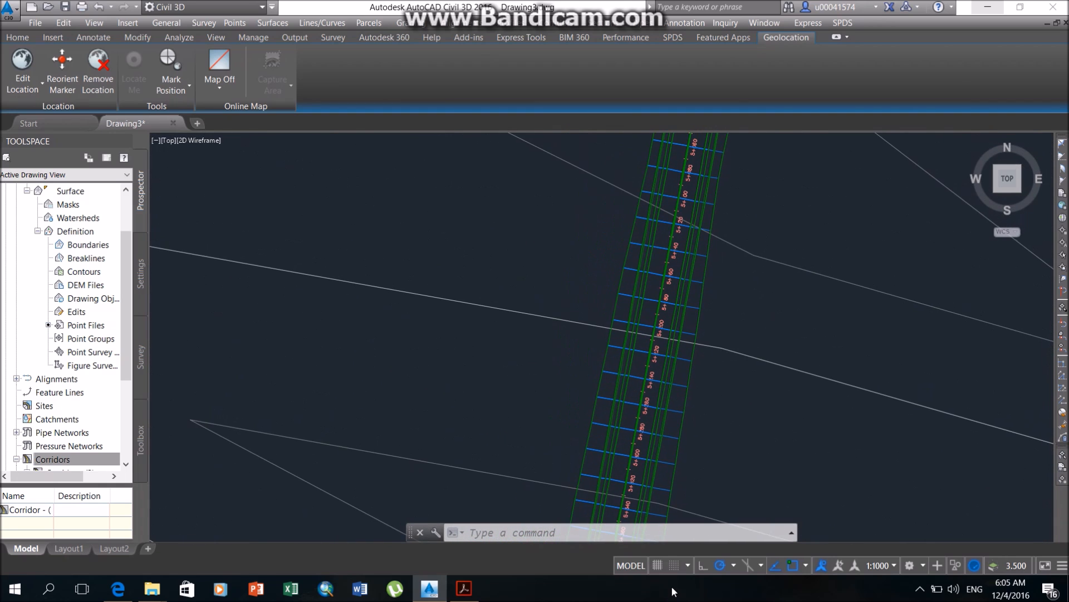
middle_drag(815, 208, 725, 524)
middle_drag(755, 229, 654, 528)
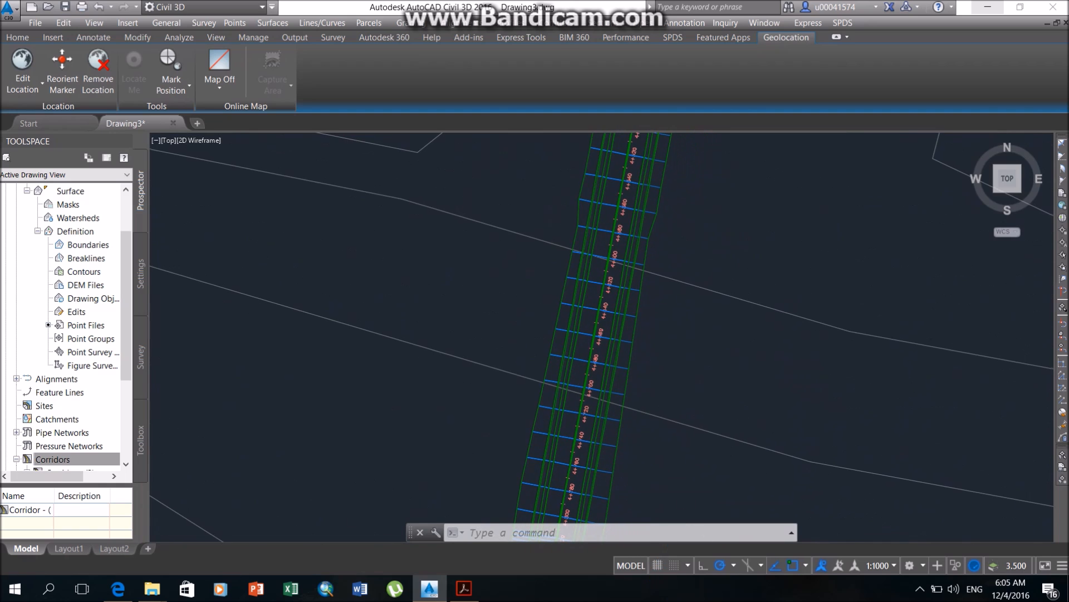
middle_drag(723, 250, 667, 580)
middle_drag(755, 214, 702, 564)
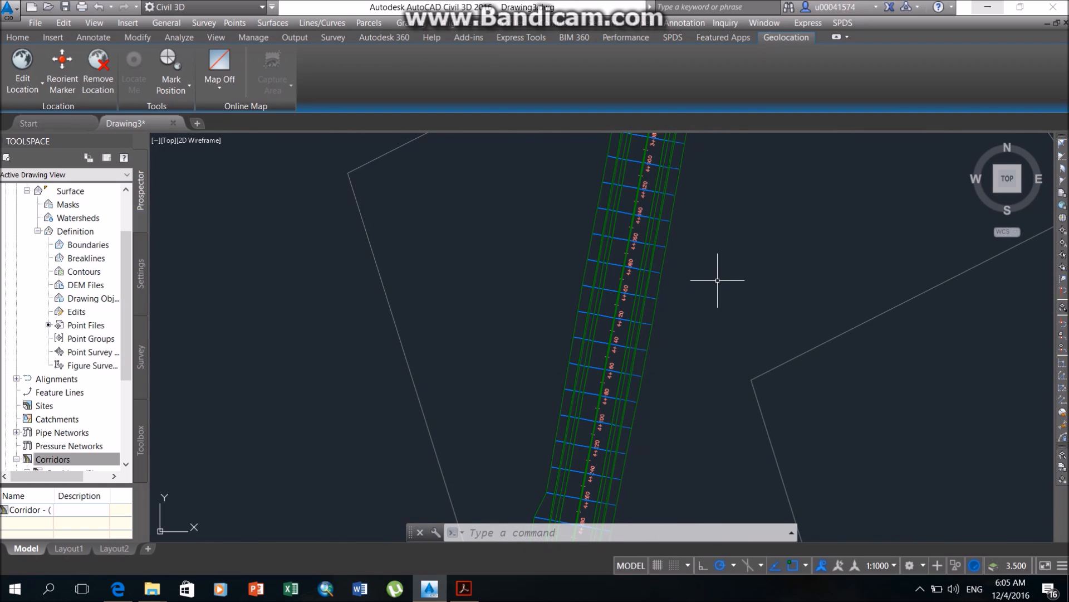
key(alt)
key(XF86MonBrightnessUp)
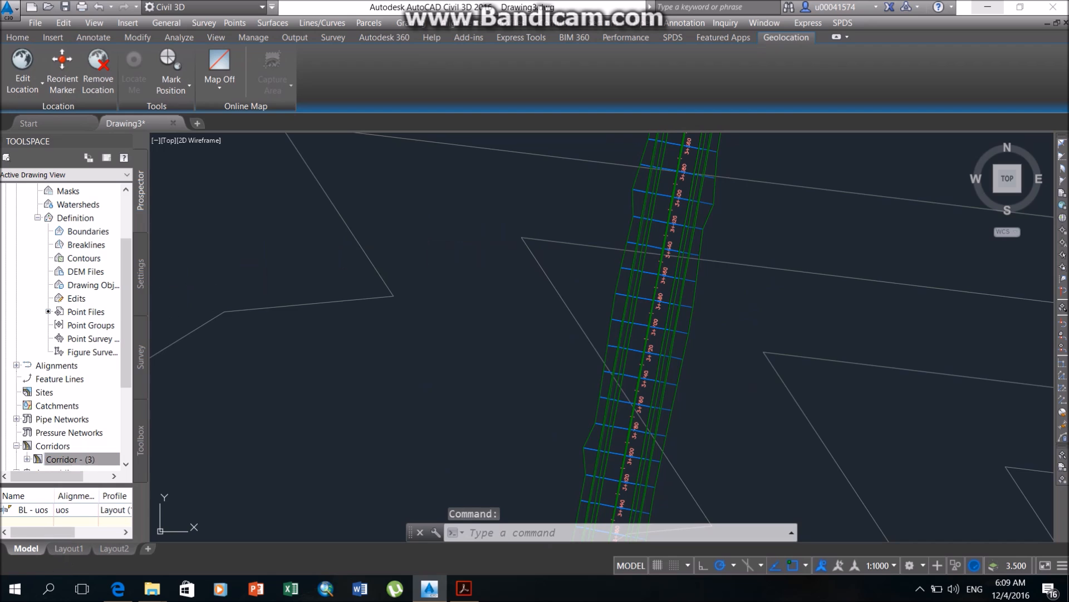
Inspect the uuos assembly around its centre barrier and right-side lanes.
scroll(594, 392, down, 6)
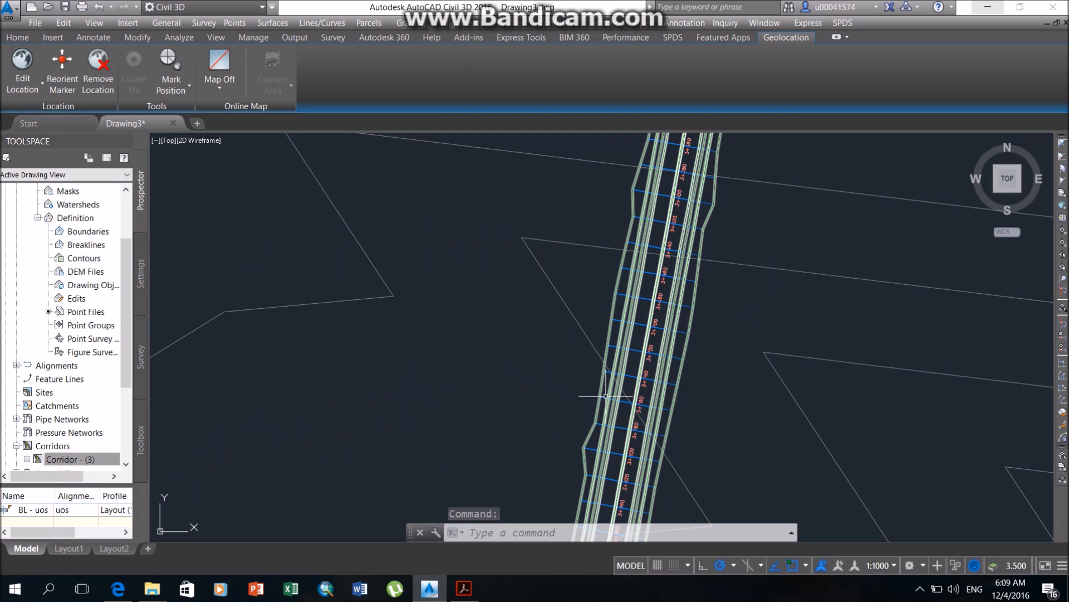
scroll(689, 316, down, 4)
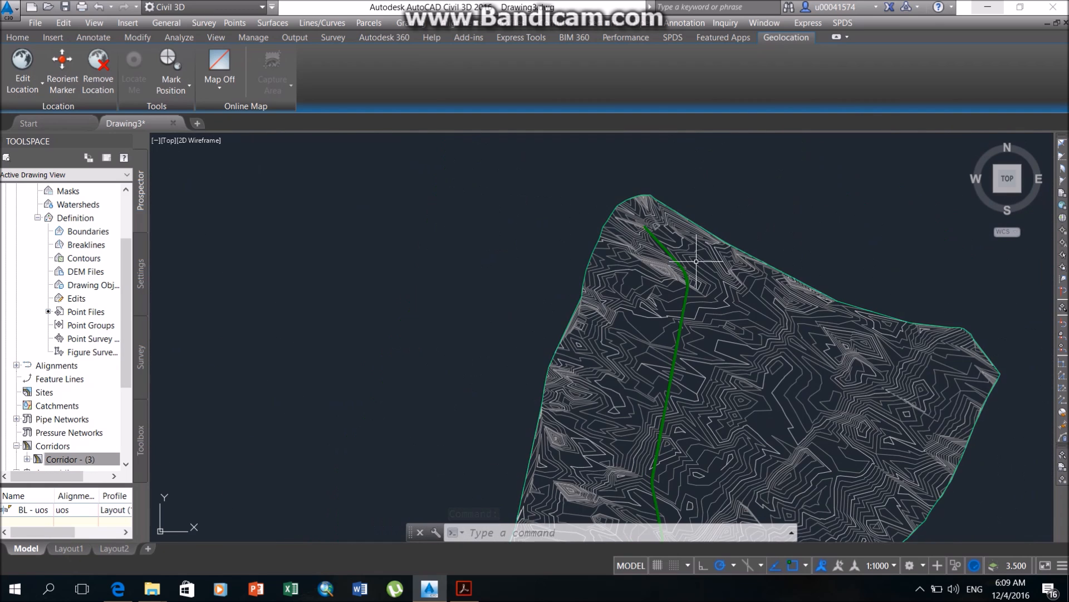
middle_drag(696, 261, 541, 473)
scroll(740, 309, up, 4)
scroll(740, 285, up, 4)
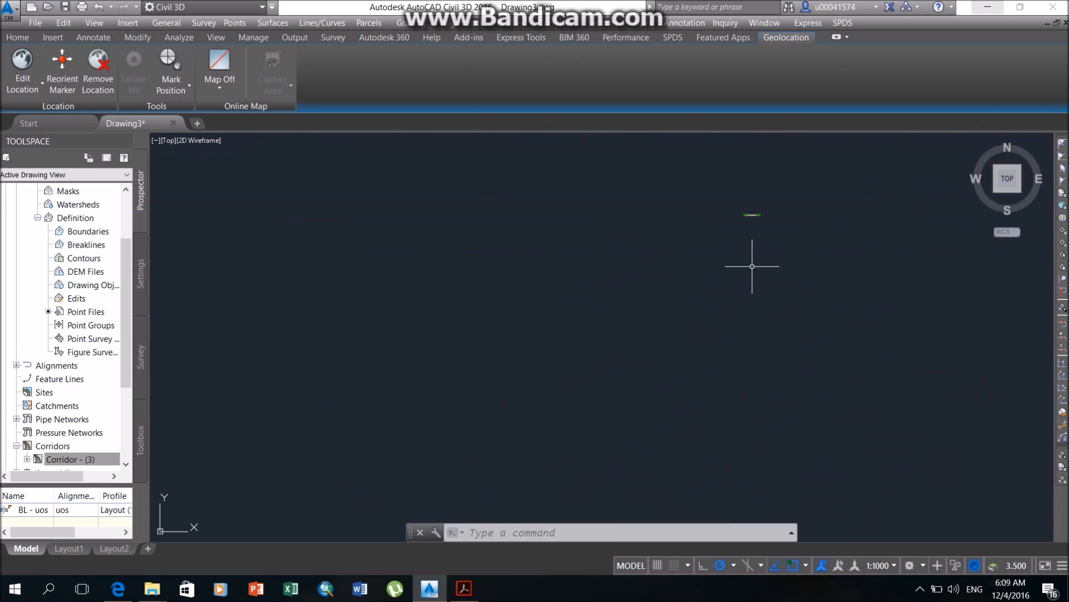
scroll(748, 229, up, 6)
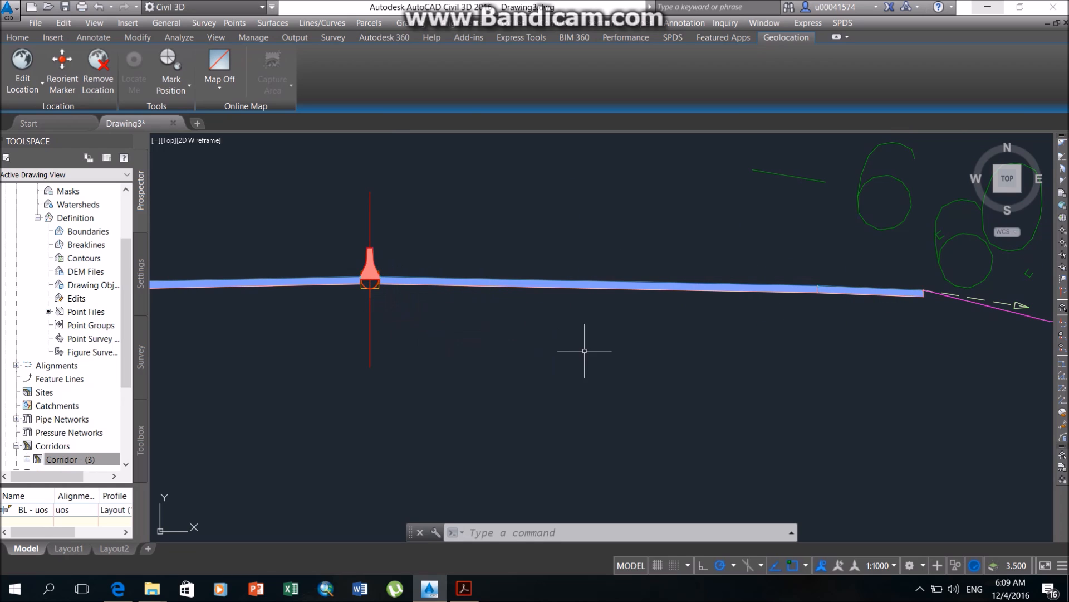
In the properties of Corridor - (3), add a corridor surface named top with overhang correction set to Top Links.
click(91, 461)
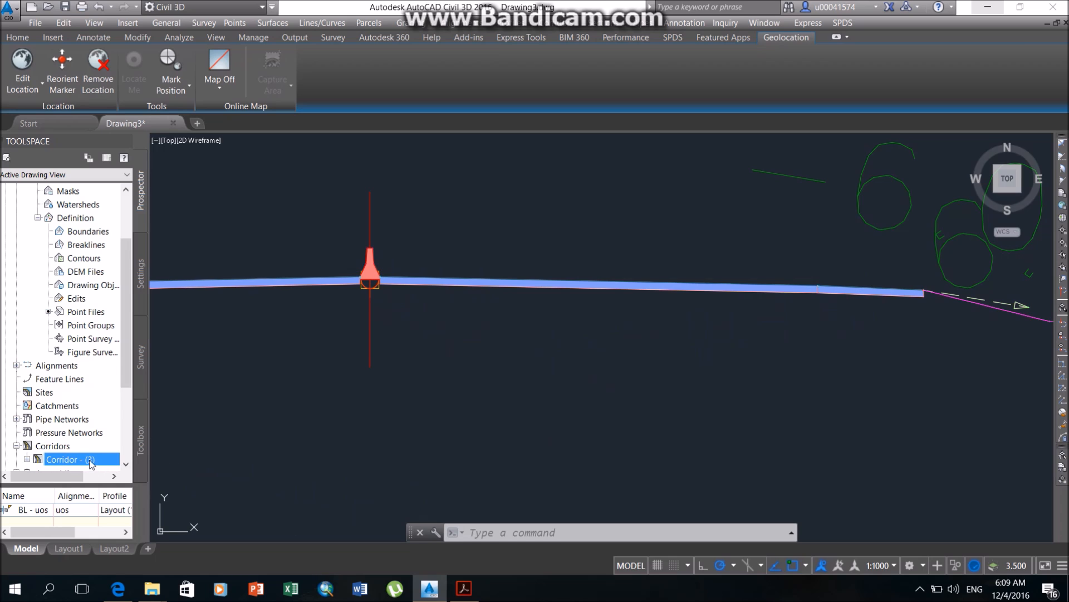
right_click(91, 460)
click(179, 310)
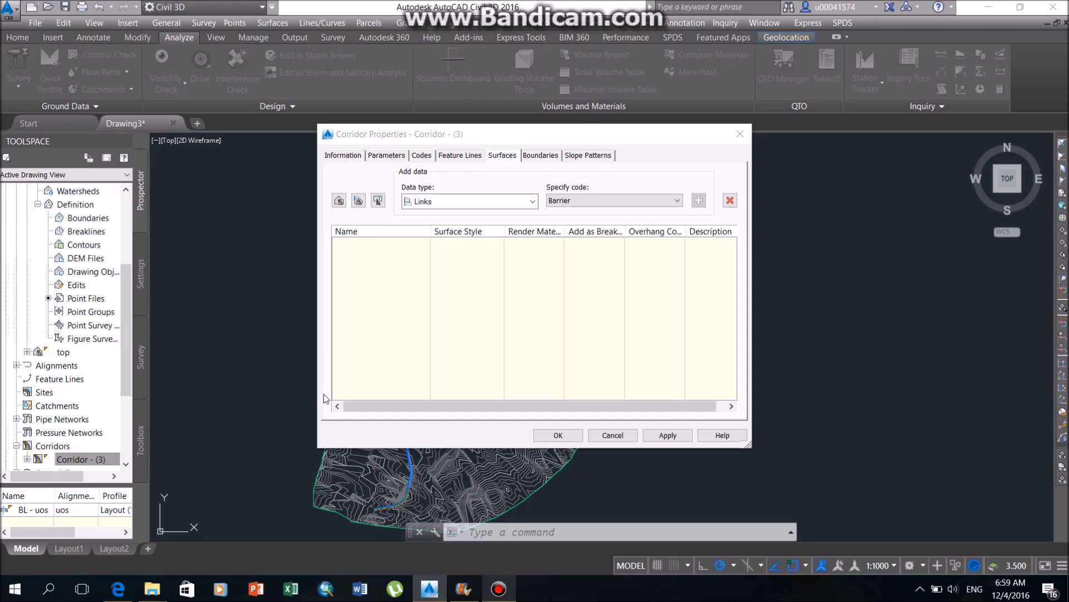
click(338, 200)
click(415, 249)
text(top)
click(686, 341)
click(654, 245)
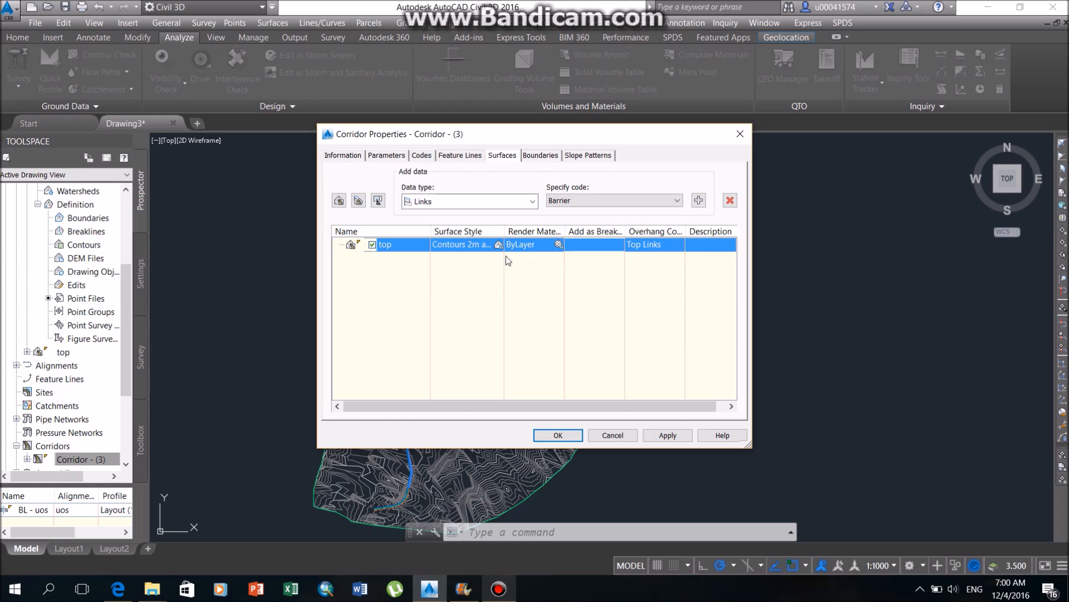
Add the Top link code as data to the top corridor surface.
click(656, 200)
click(654, 221)
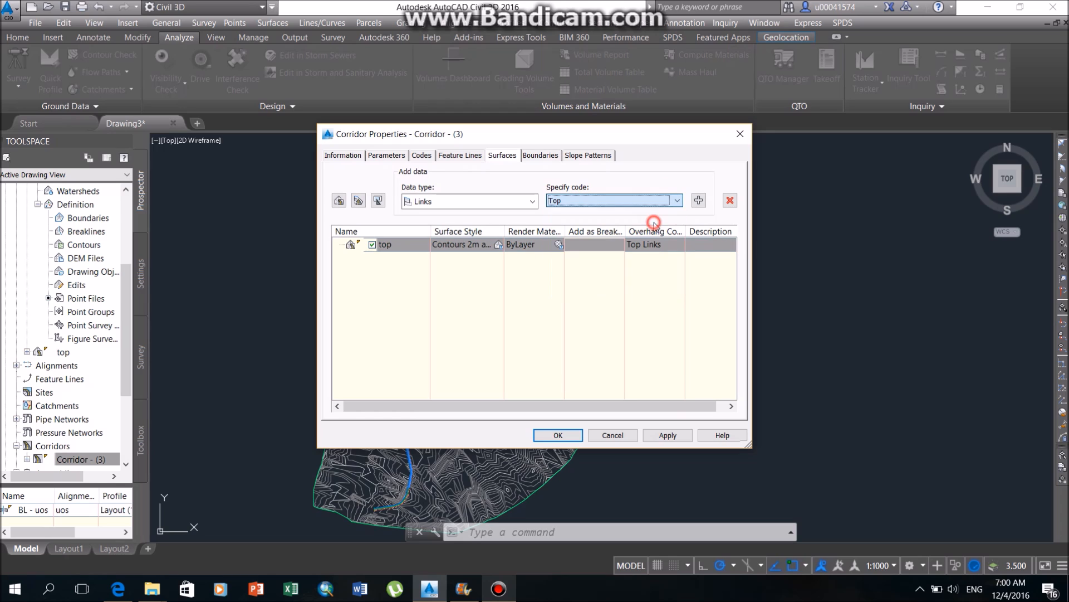
click(699, 200)
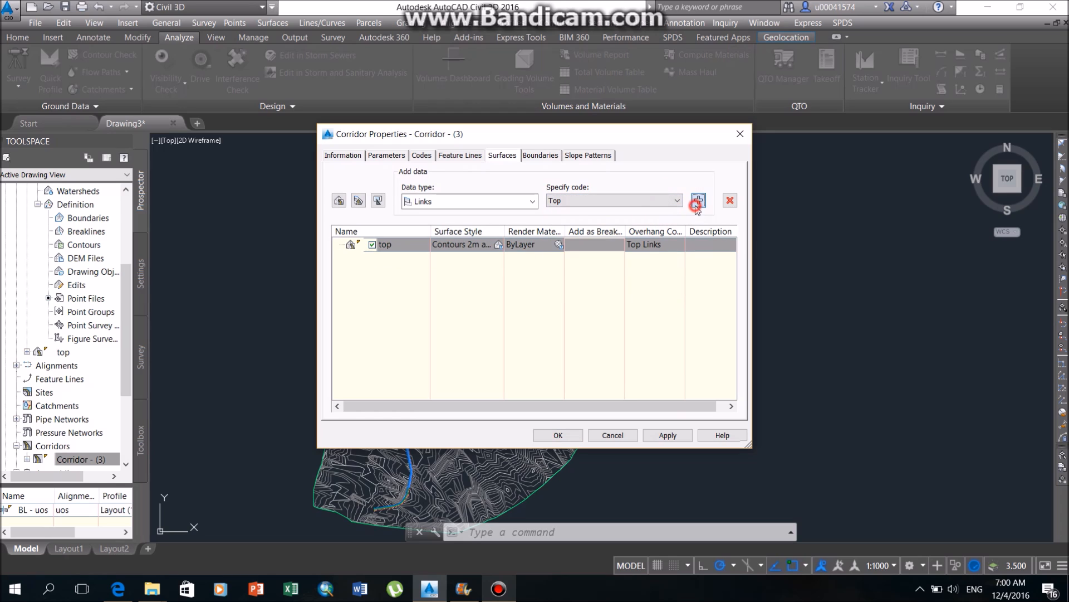
Add a second corridor surface named bot with overhang correction set to Bottom Links.
click(338, 201)
click(406, 272)
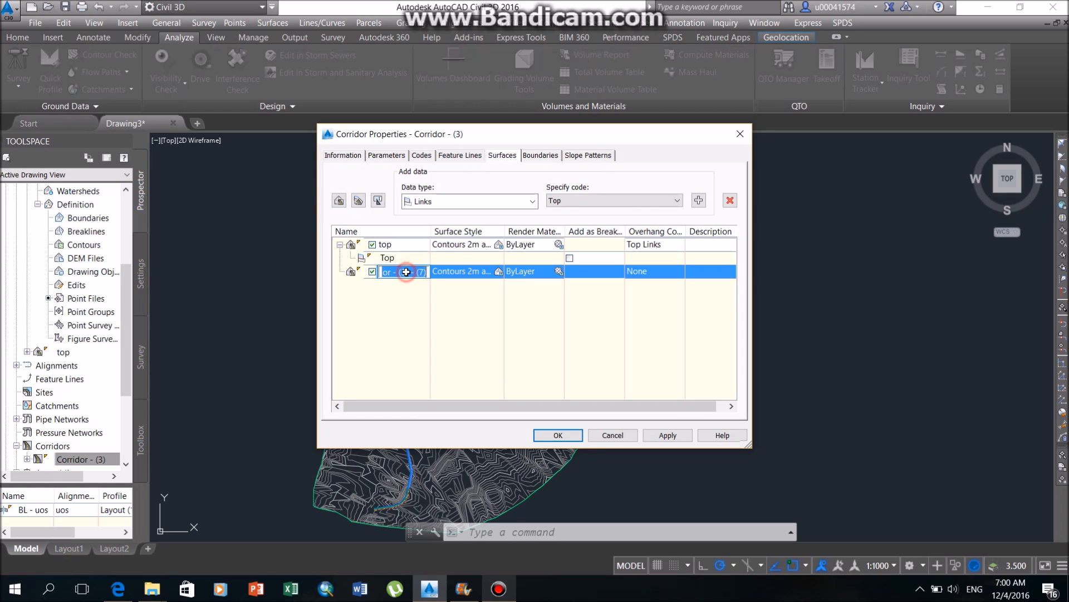
text(bot)
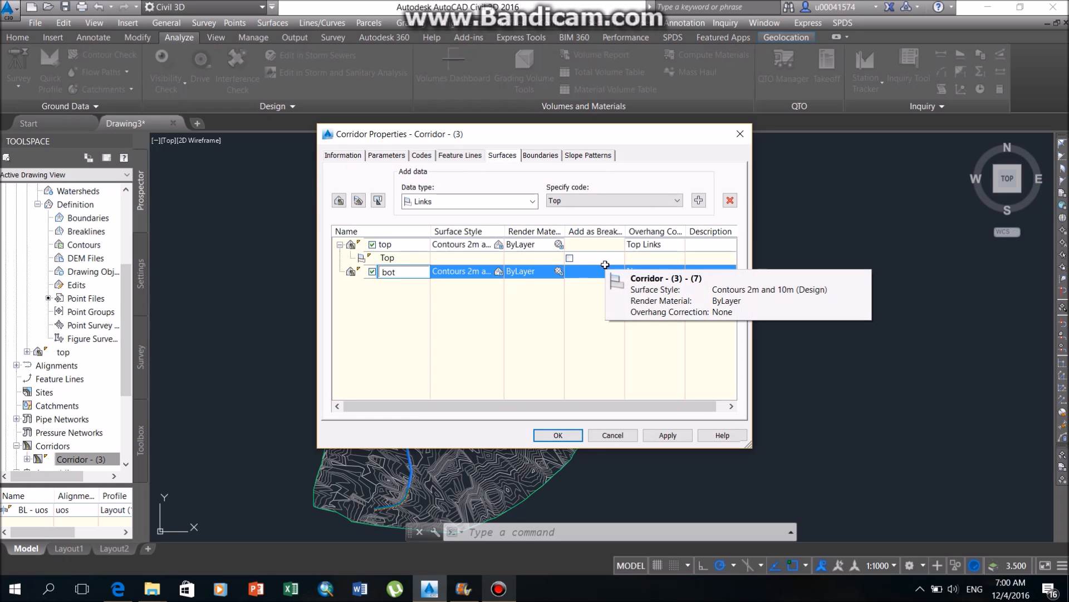
click(617, 271)
click(644, 279)
click(652, 293)
Add the Datum link code as data to the bot corridor surface.
click(659, 202)
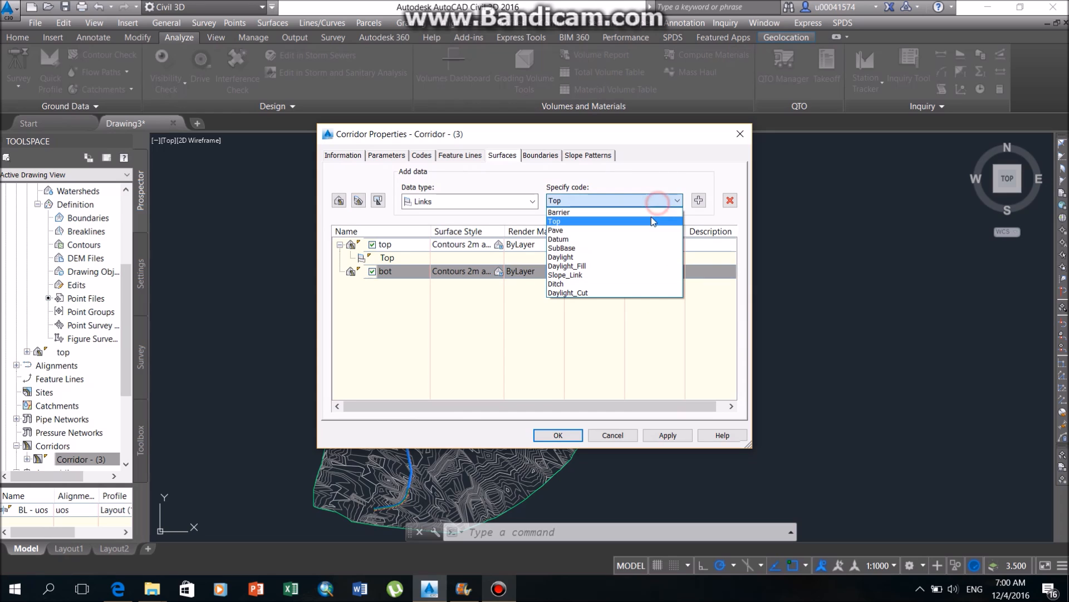
click(640, 234)
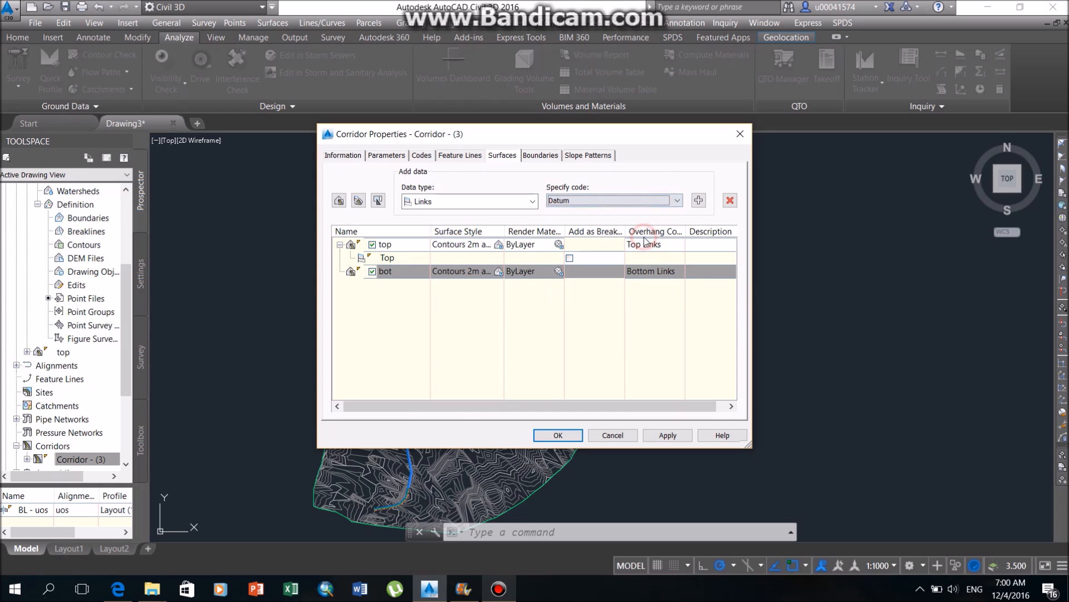
click(695, 202)
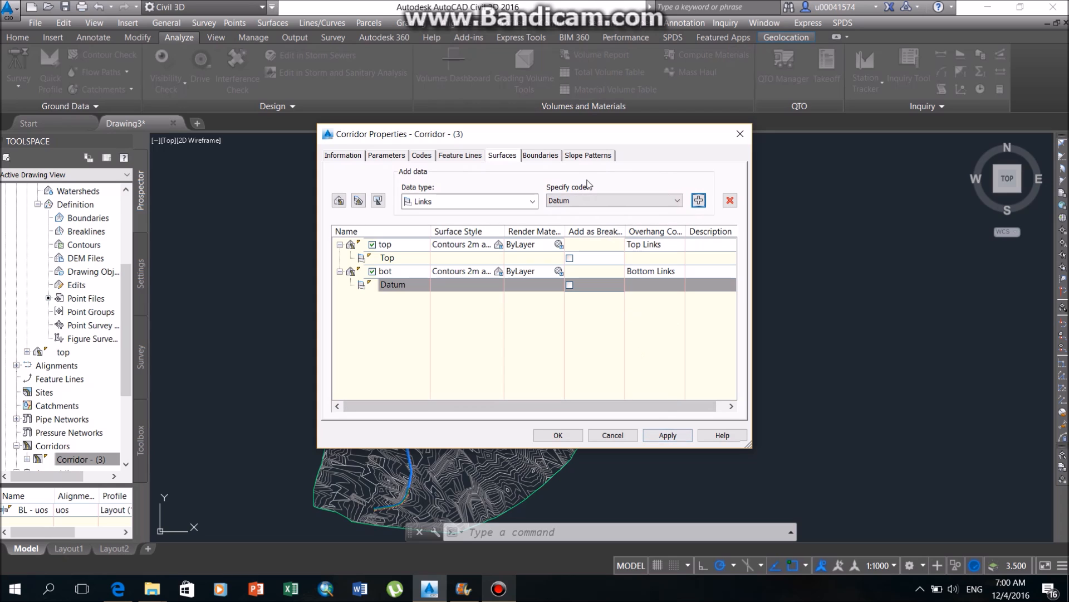
Add an automatic Daylight boundary to the top corridor surface.
click(540, 155)
click(417, 192)
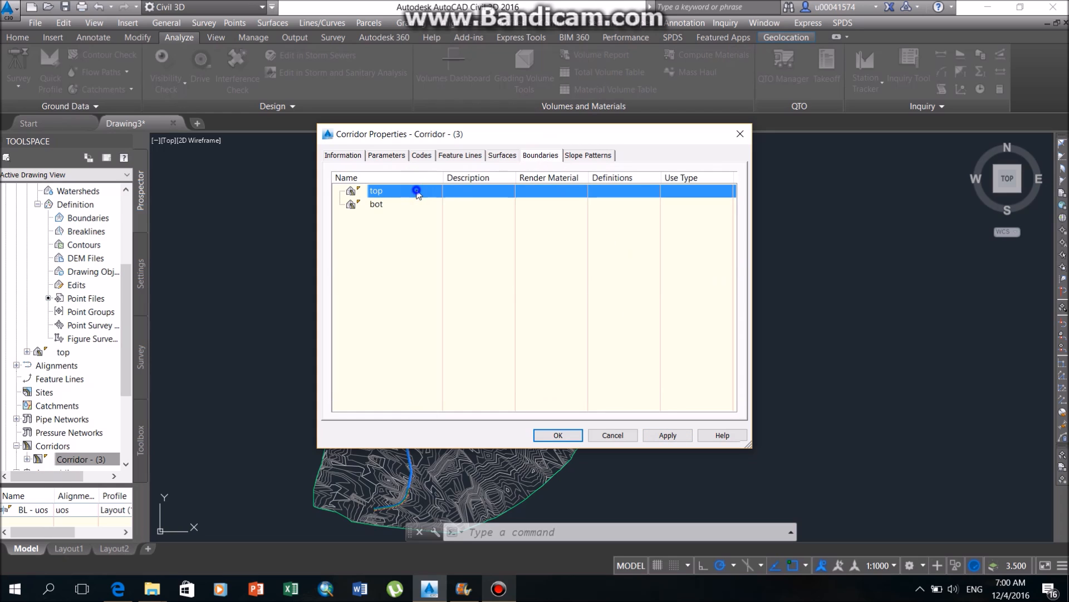
right_click(417, 192)
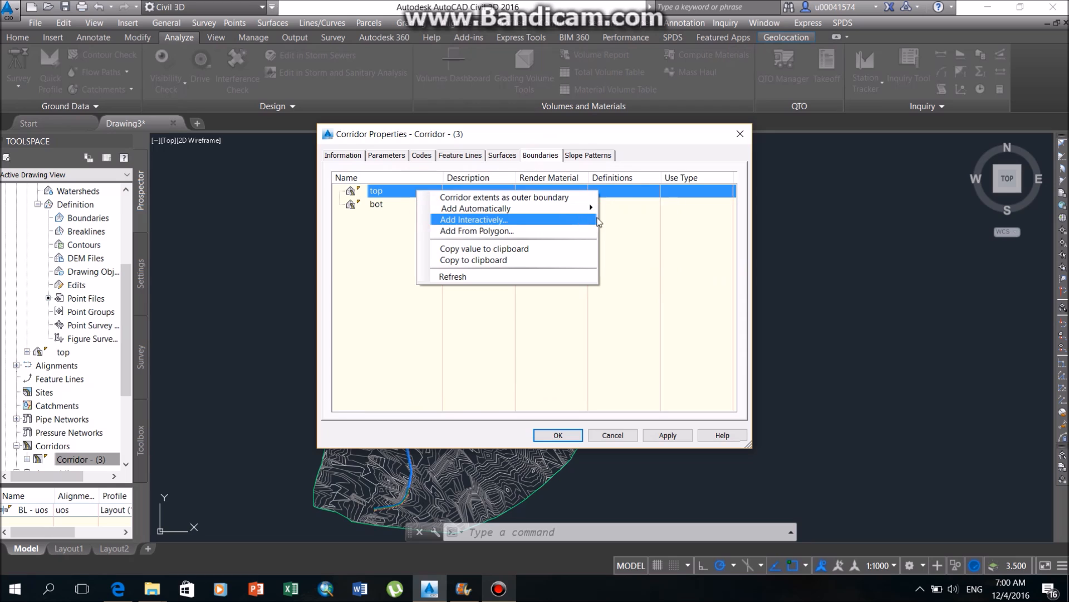
mouse_move(591, 209)
click(638, 216)
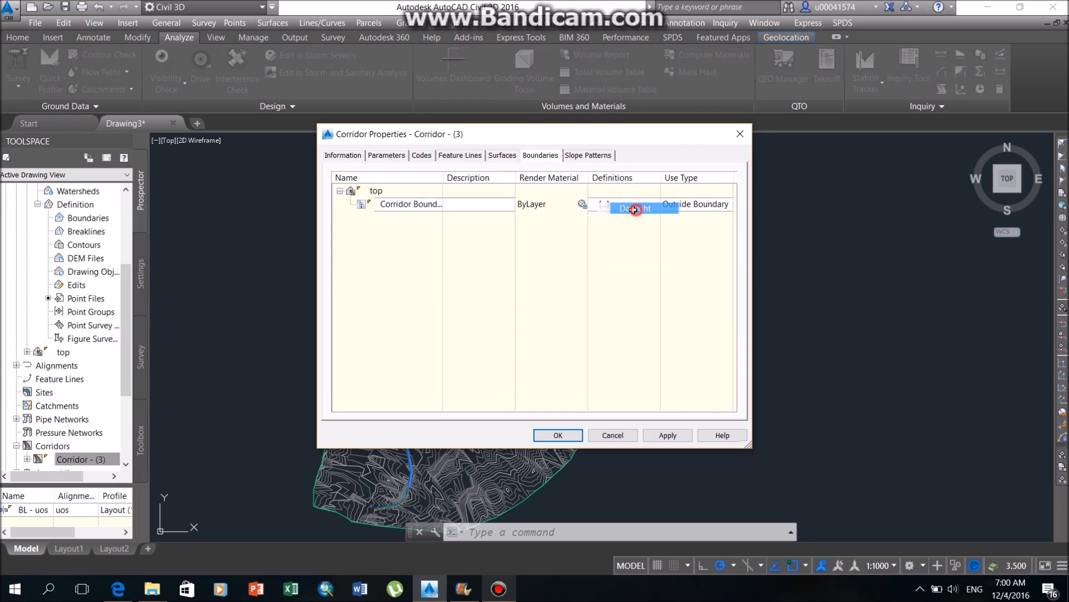
Add an automatic Daylight boundary to the bot corridor surface and apply the corridor changes.
right_click(485, 218)
mouse_move(580, 239)
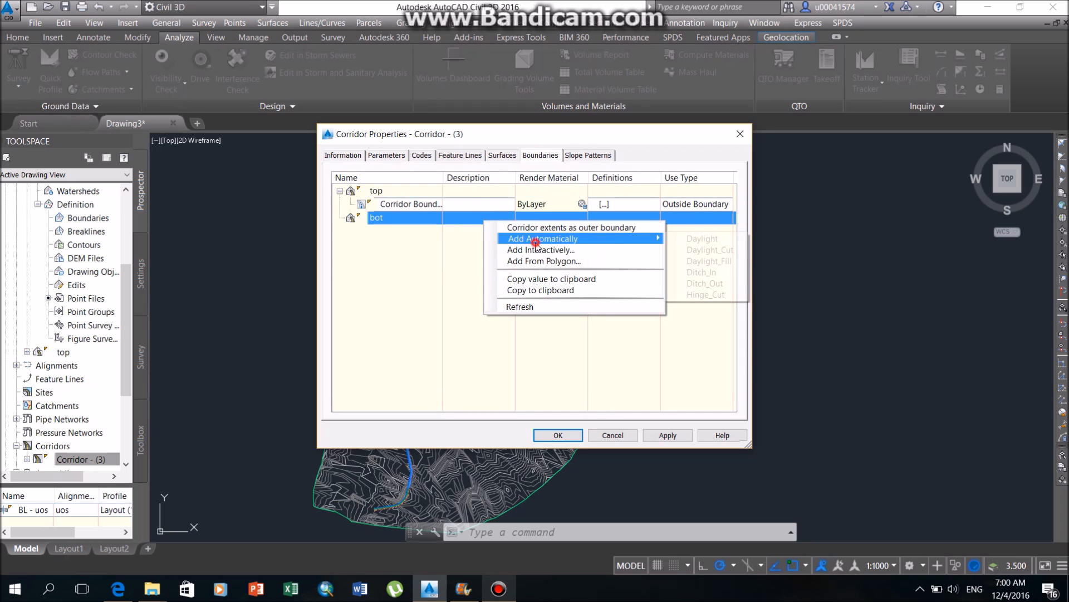
click(677, 239)
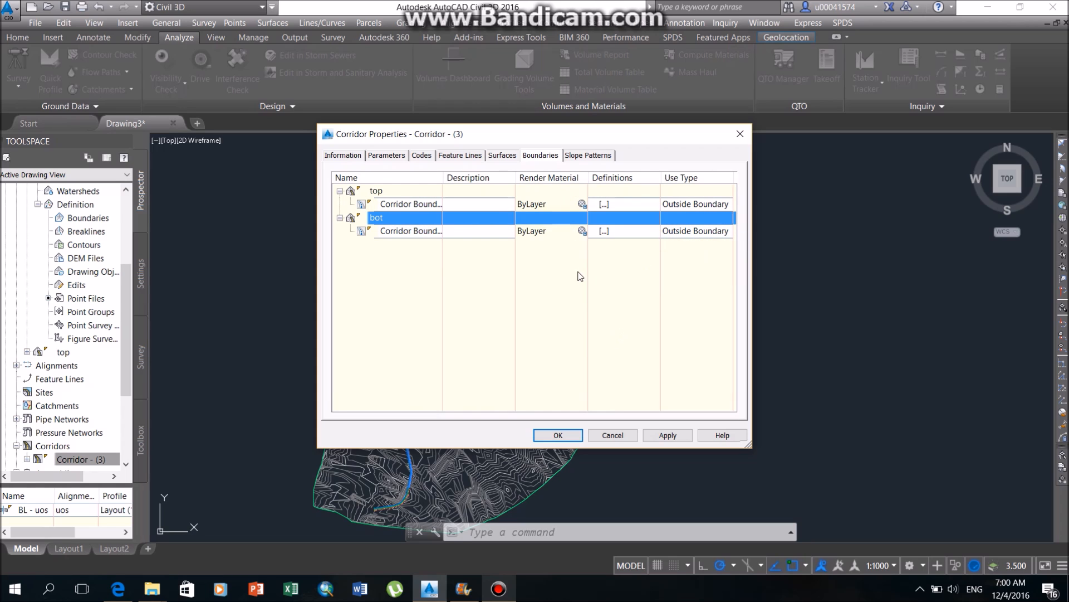
click(667, 435)
click(524, 262)
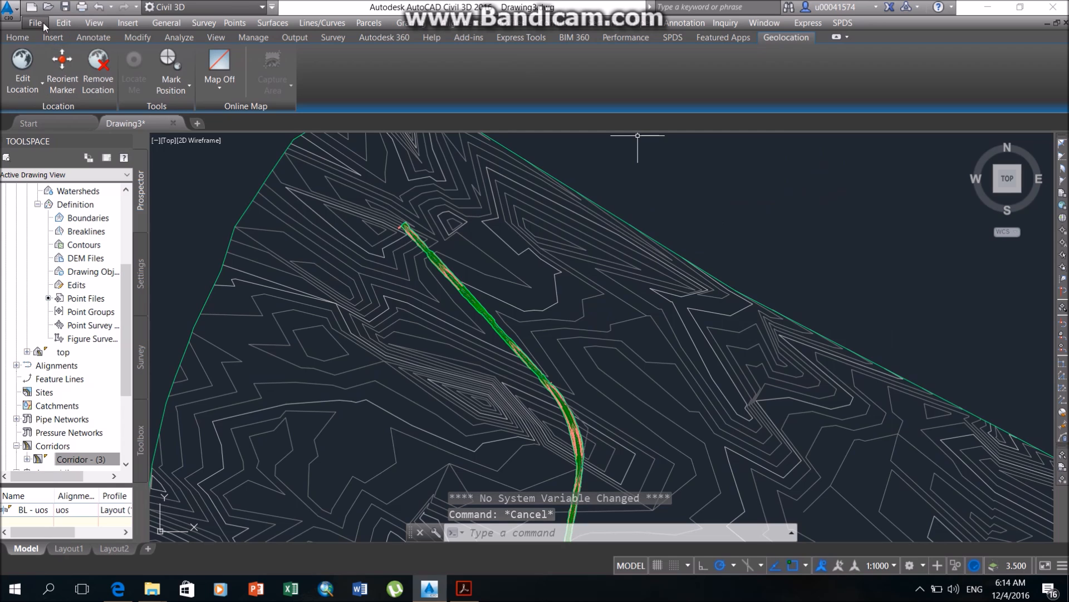
Create a sample line group for the uos alignment, choosing the alignment from the list.
click(44, 24)
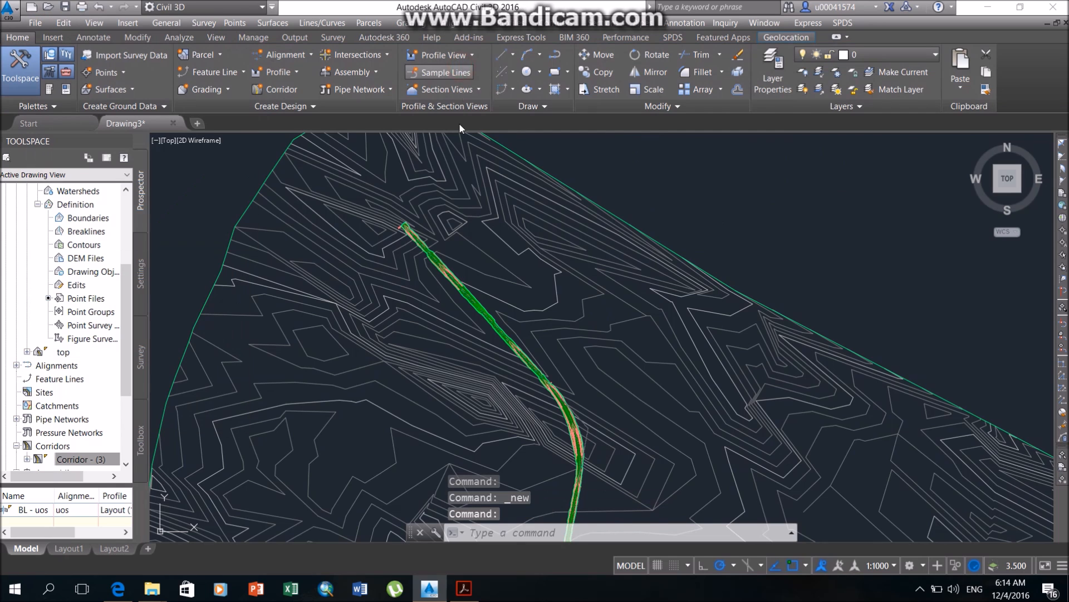
click(458, 72)
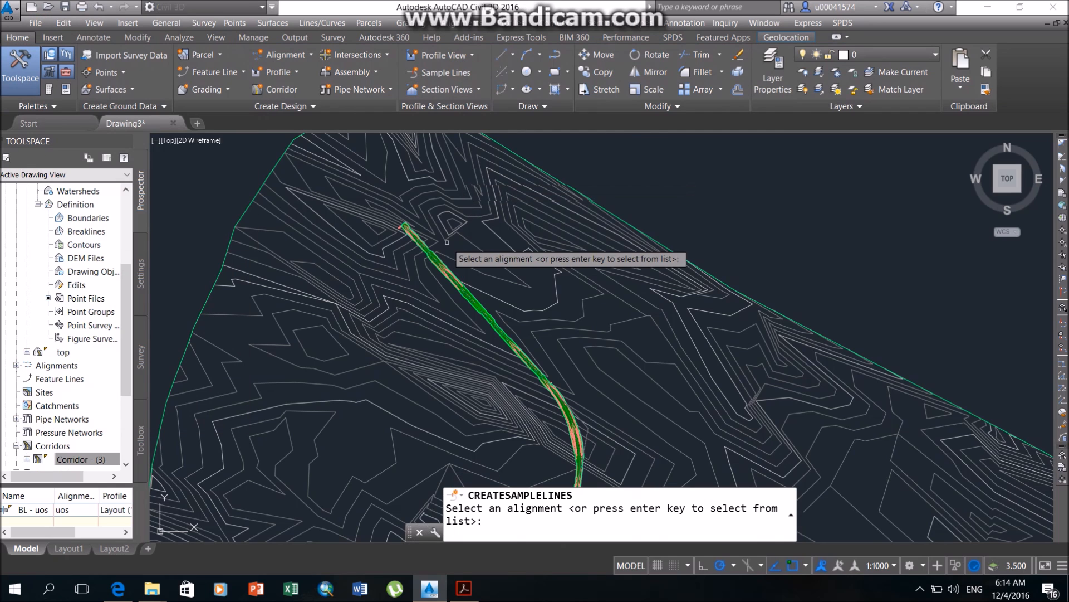
click(740, 182)
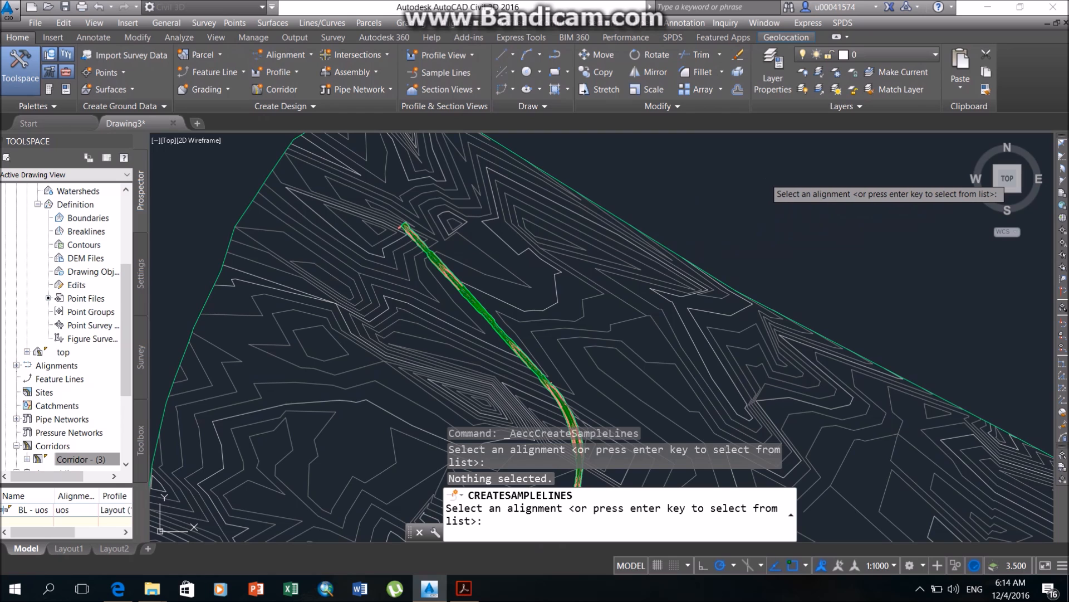
key(Return)
click(534, 372)
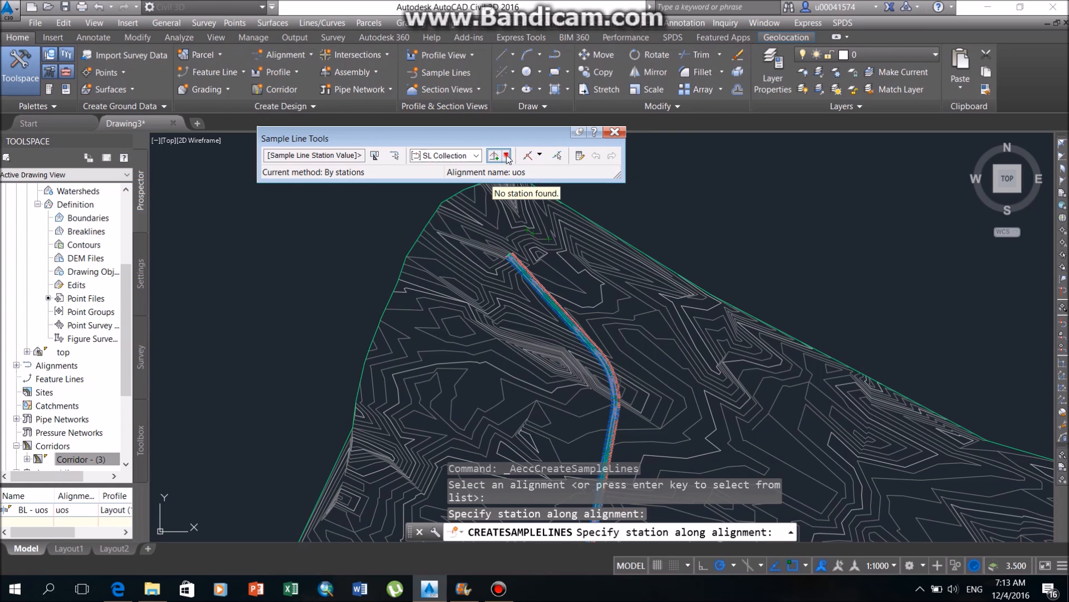
Add Surface, Corridor - (3) and its top and bot surfaces as sampled section sources of SL Collection - 1.
click(506, 156)
click(547, 240)
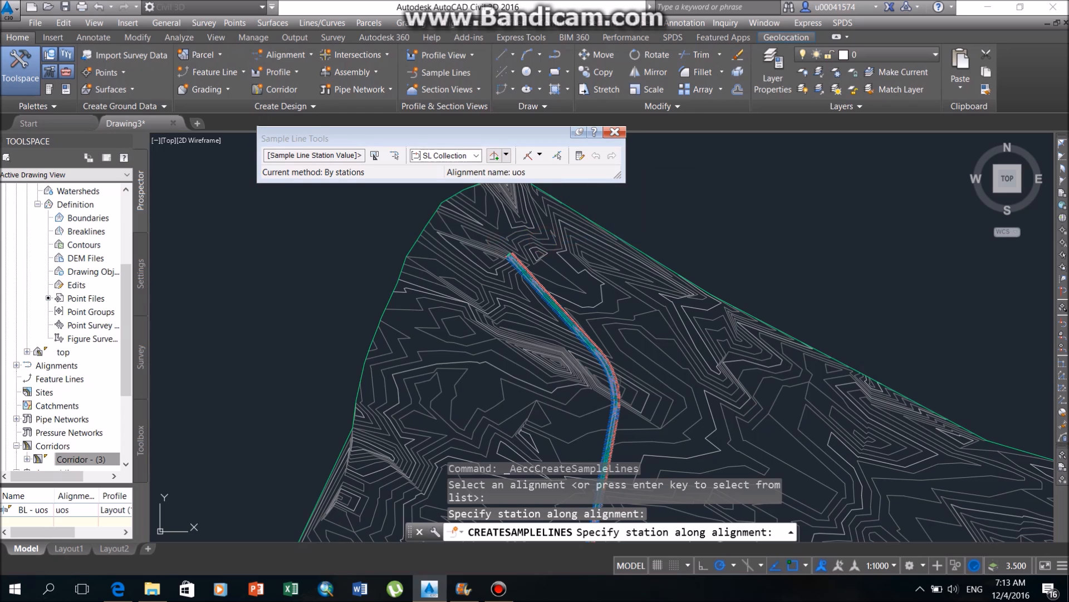
click(381, 249)
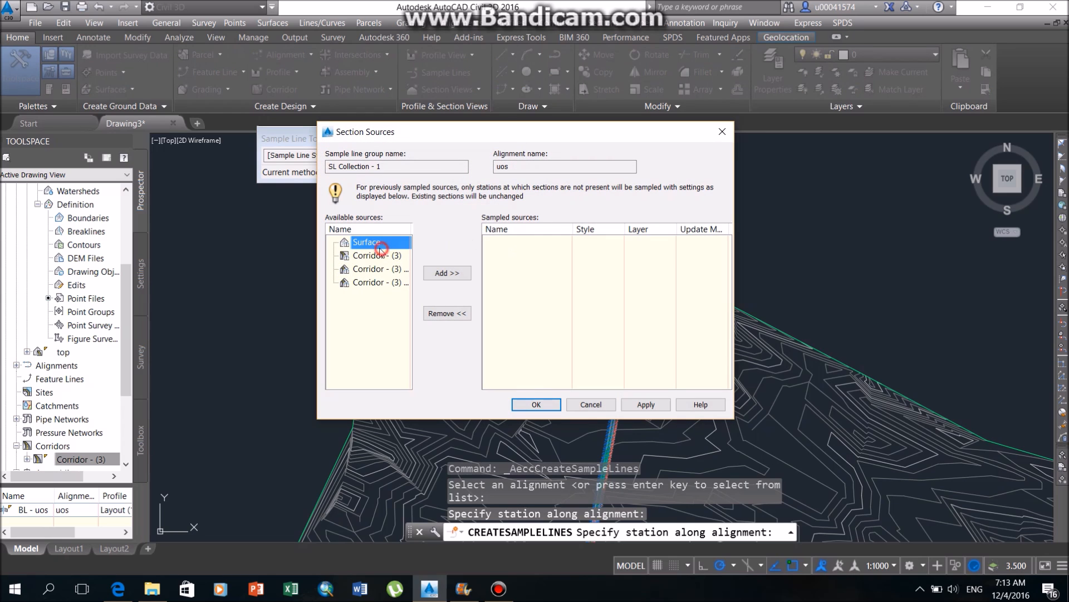
click(440, 272)
click(443, 272)
click(443, 272)
click(443, 272)
click(630, 407)
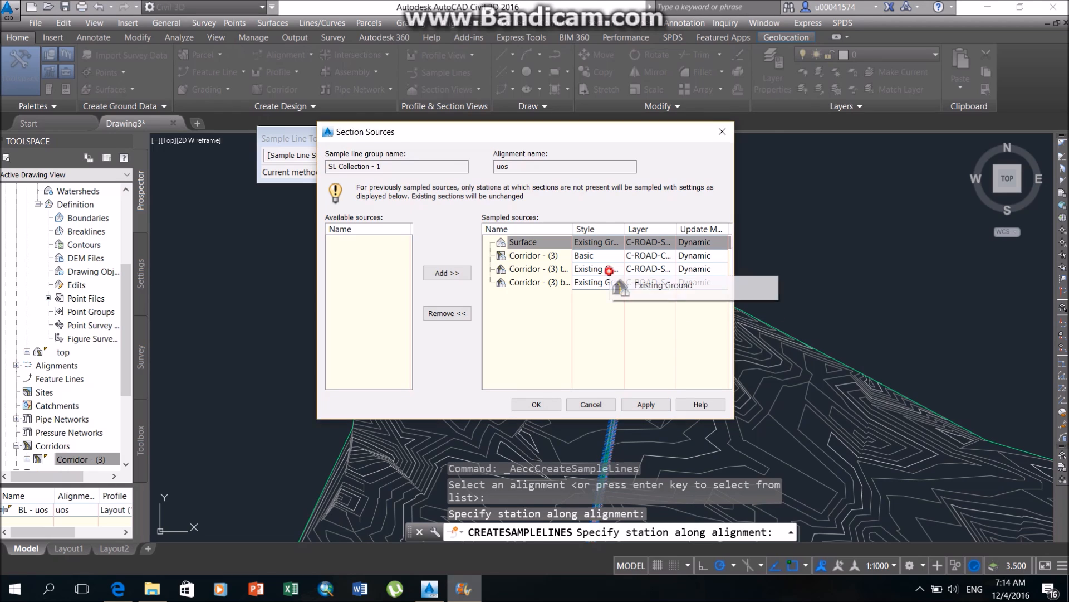
Set the section style of the sampled top corridor surface to Finished Ground.
click(609, 271)
click(539, 248)
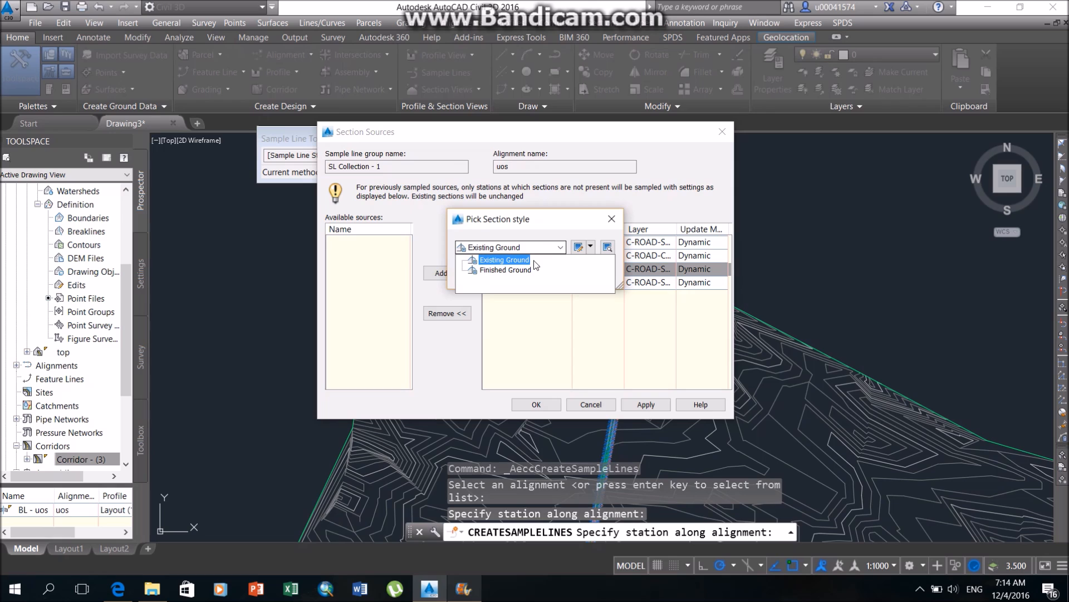
click(532, 246)
click(532, 246)
click(521, 271)
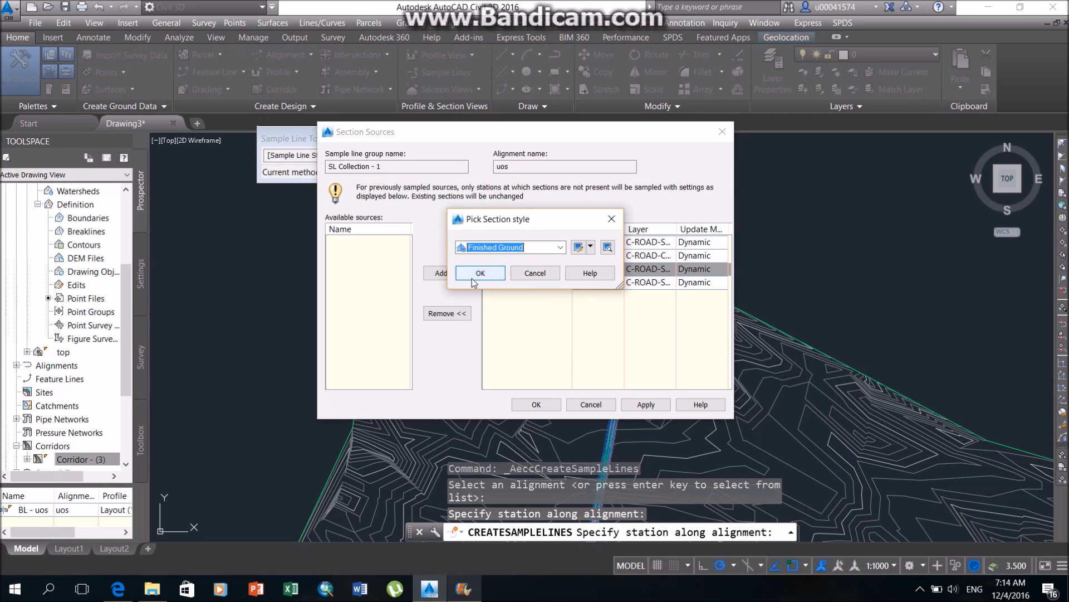
click(478, 272)
Set the sampled bot corridor surface's section style to Finished Ground and apply the section sources.
click(537, 283)
right_click(549, 284)
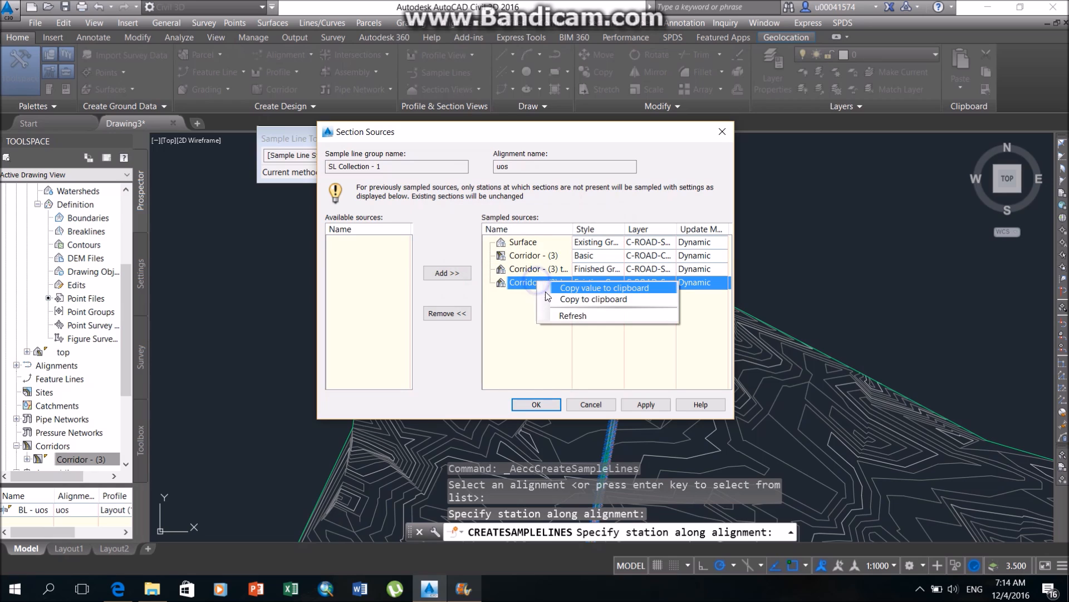
click(599, 284)
click(524, 247)
click(518, 270)
click(494, 272)
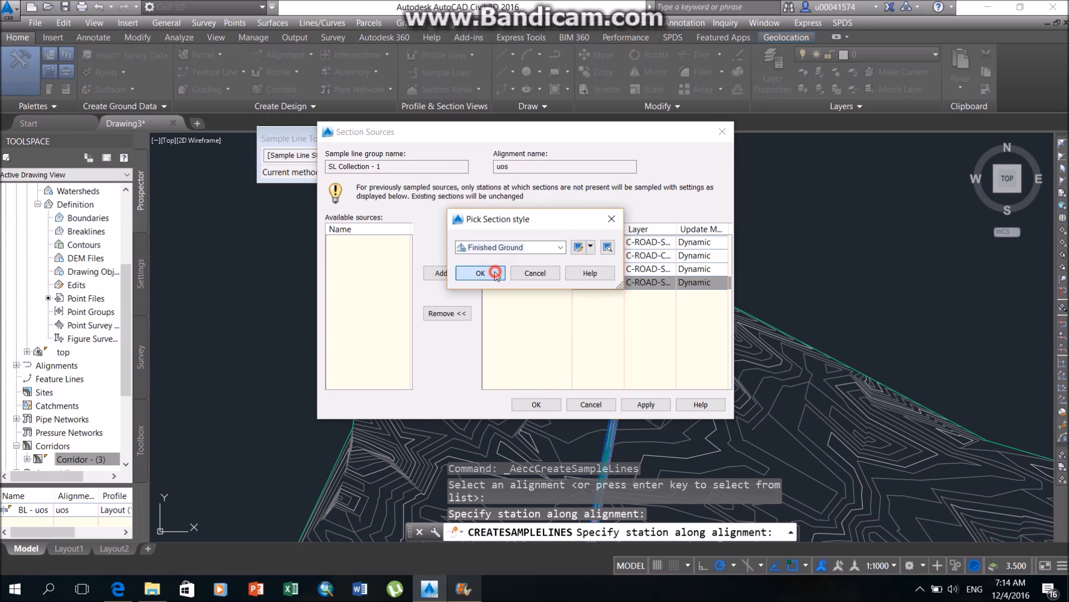
click(649, 404)
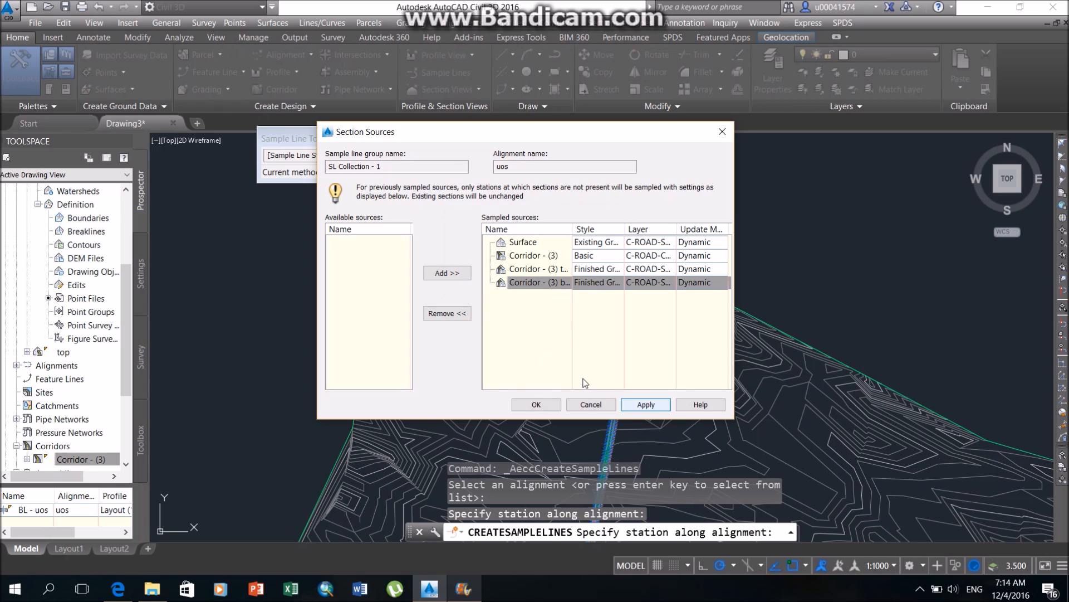
click(548, 410)
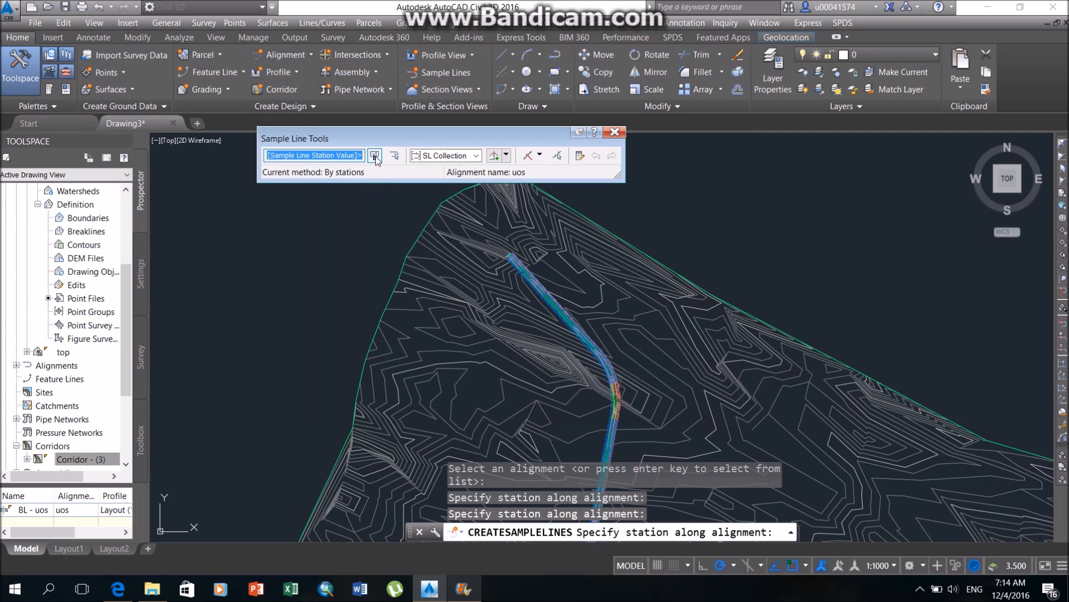
Create sample lines by range of stations along the whole uos alignment with 60 m swath widths, overwriting the duplicate stations.
click(540, 156)
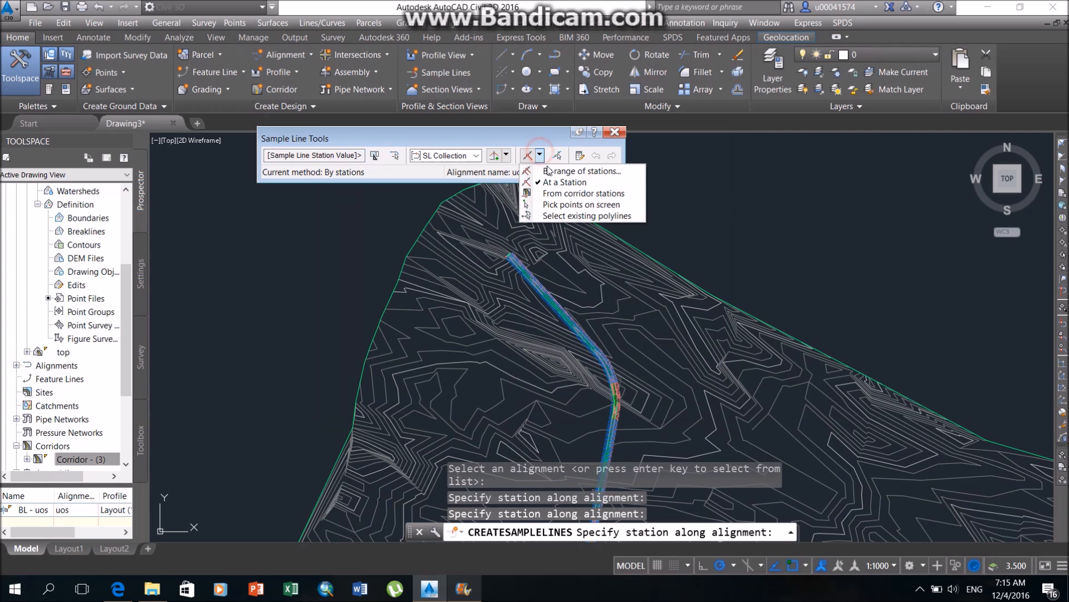
click(579, 171)
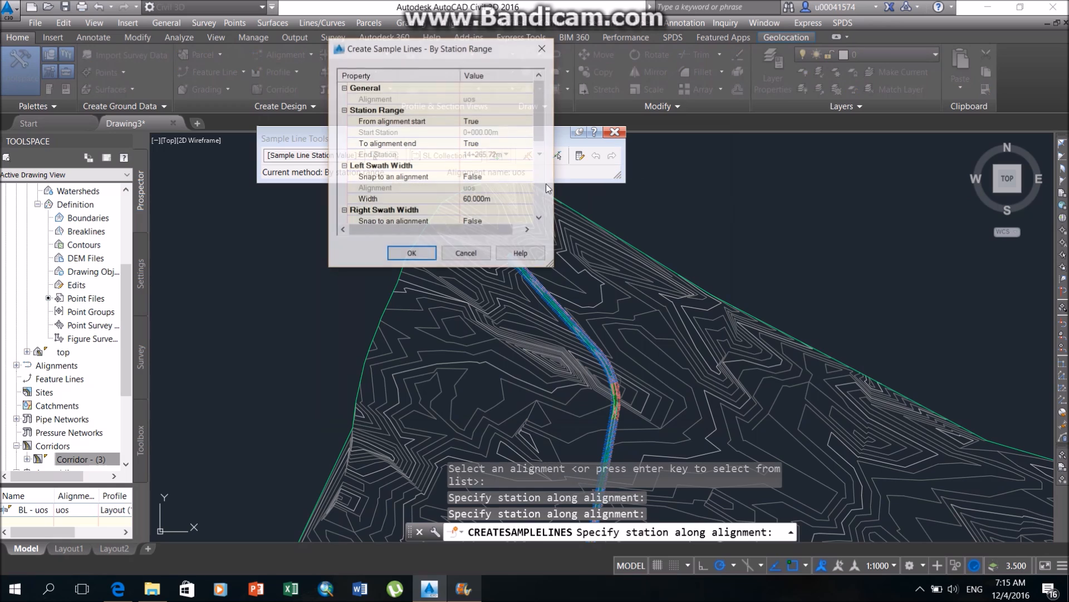
scroll(536, 146, down, 3)
click(482, 111)
click(486, 155)
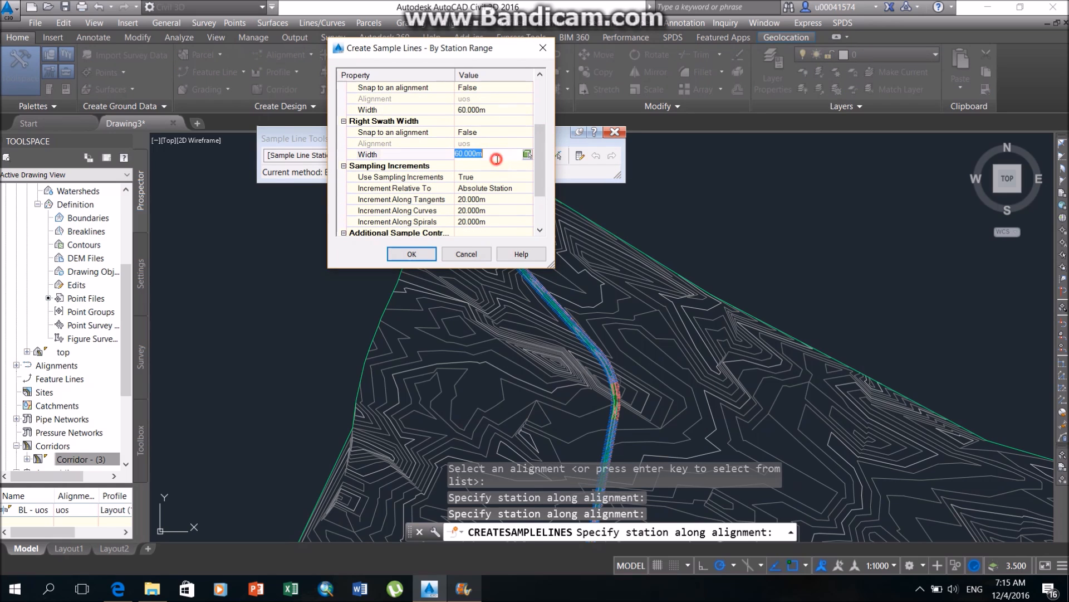
click(413, 254)
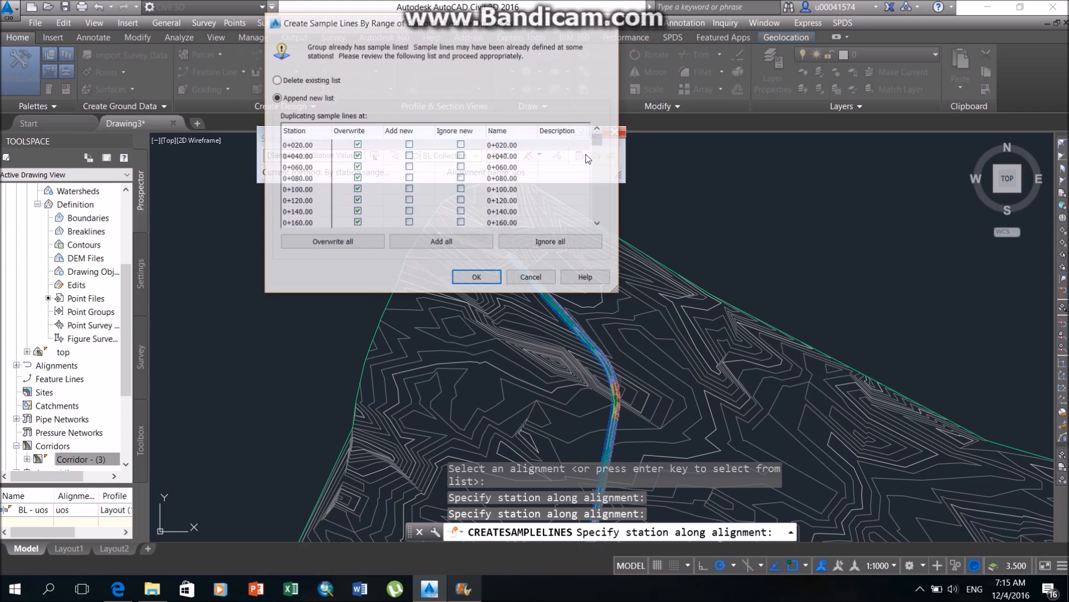
scroll(426, 184, down, 2)
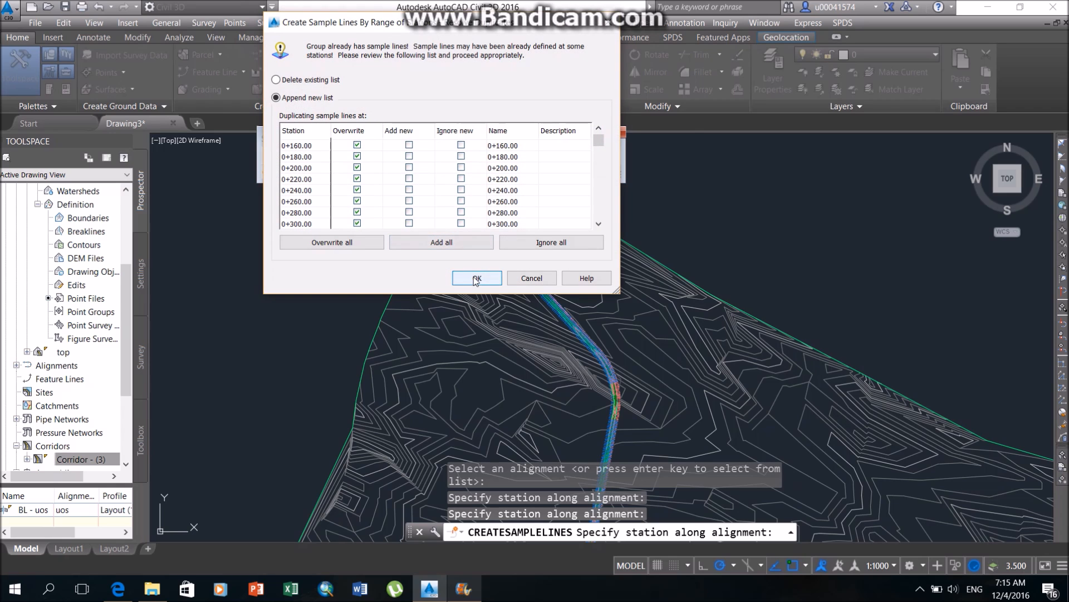
click(476, 279)
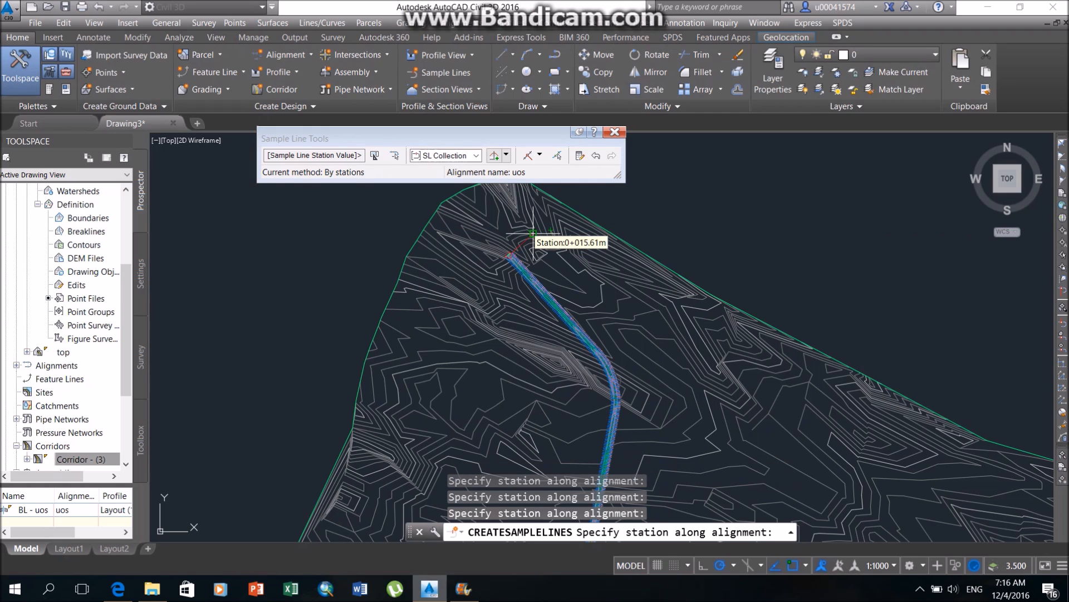
scroll(532, 237, up, 5)
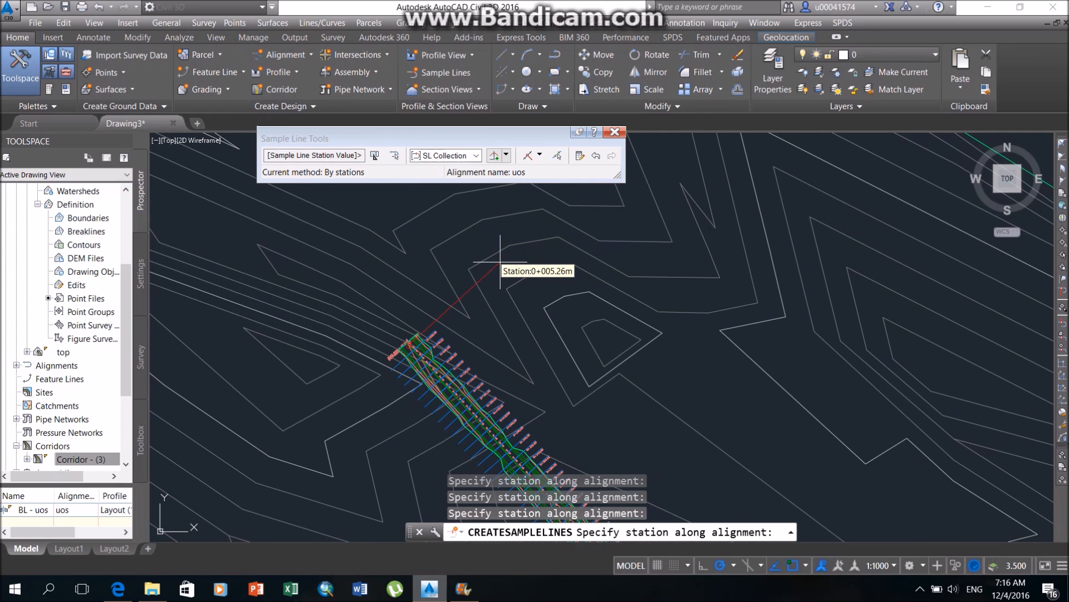
key(Return)
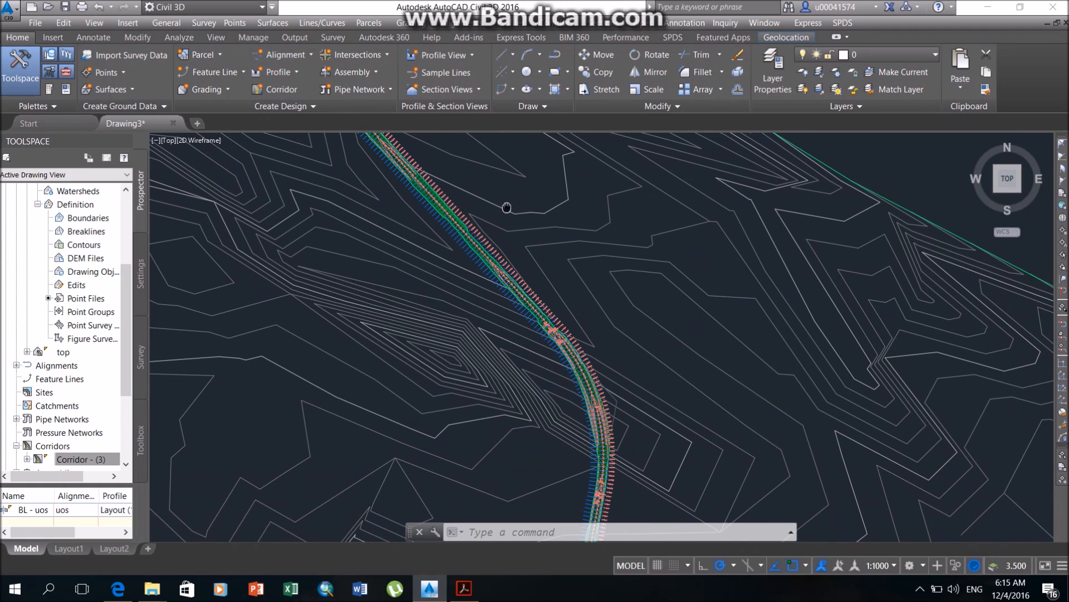
middle_drag(507, 208, 512, 221)
Compute materials for sample line group SL Collection - 1 on alignment uos, using the Earthworks quantity takeoff criteria.
click(194, 35)
click(720, 58)
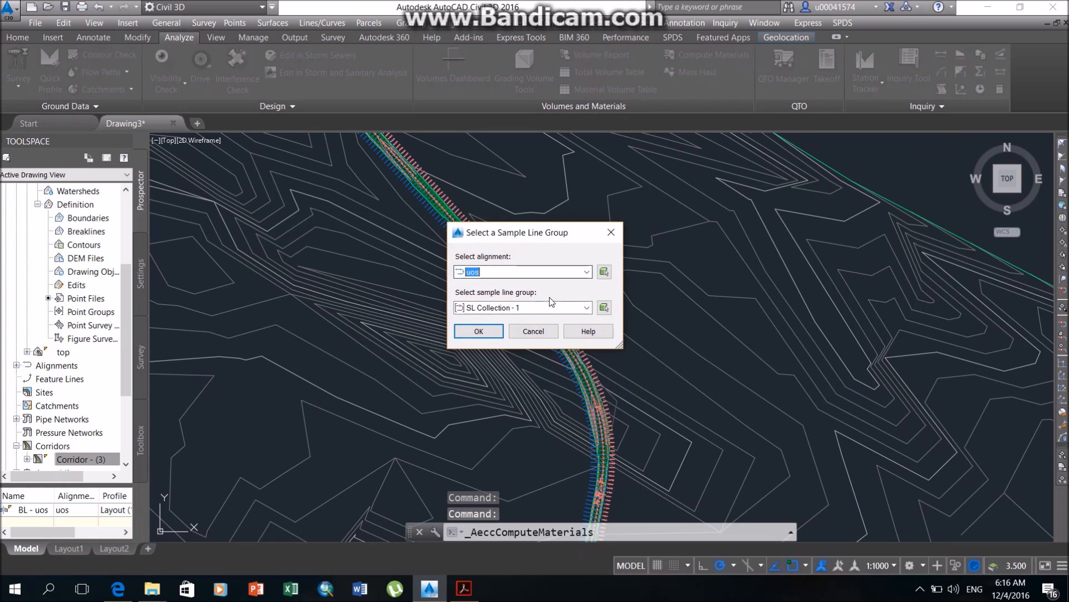
click(530, 305)
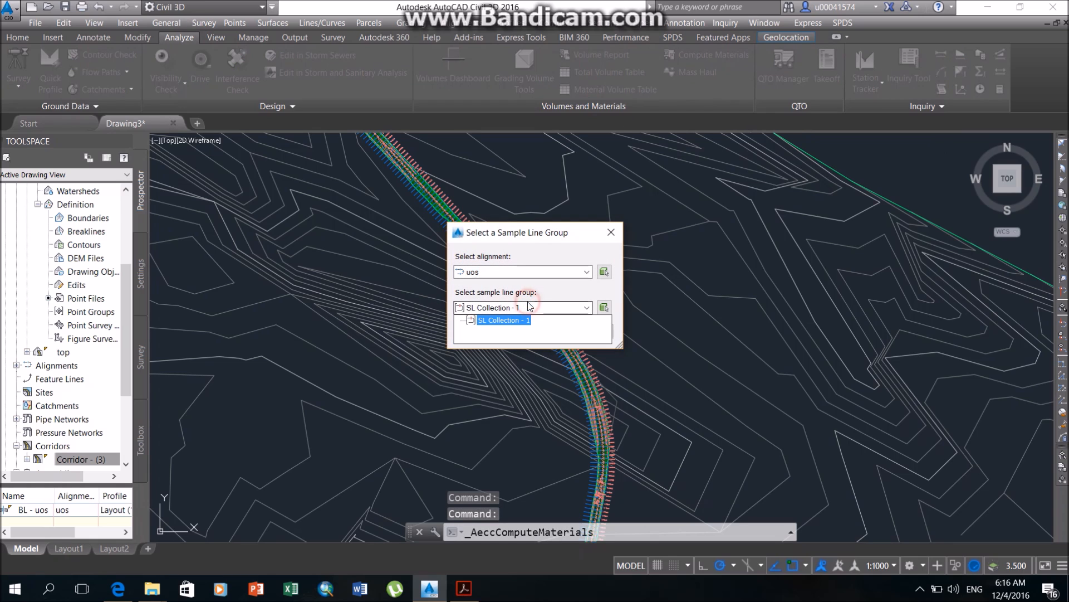
click(527, 310)
click(479, 332)
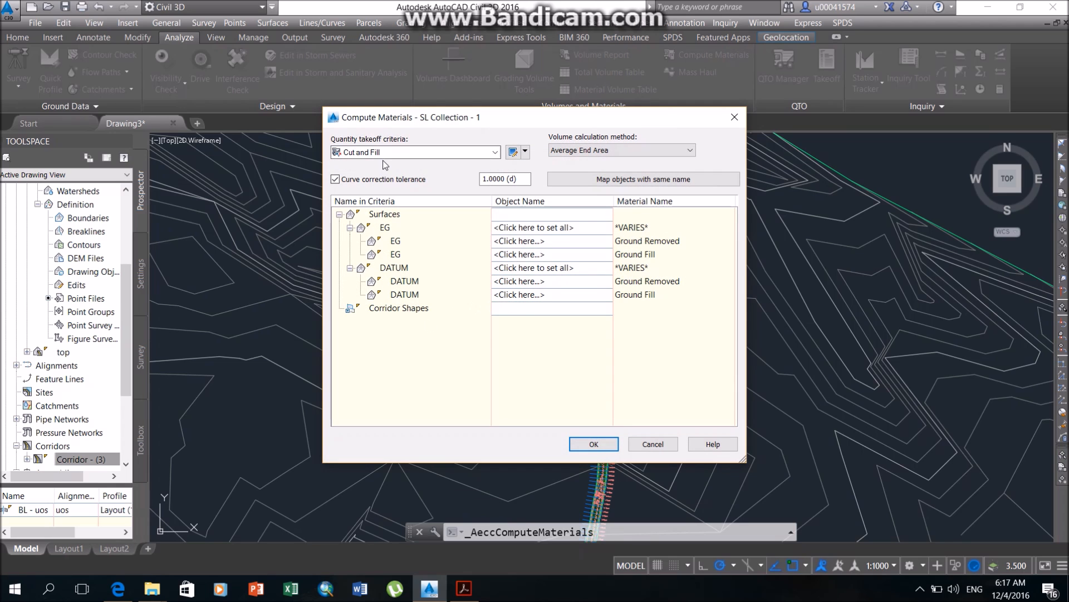
click(401, 151)
click(392, 175)
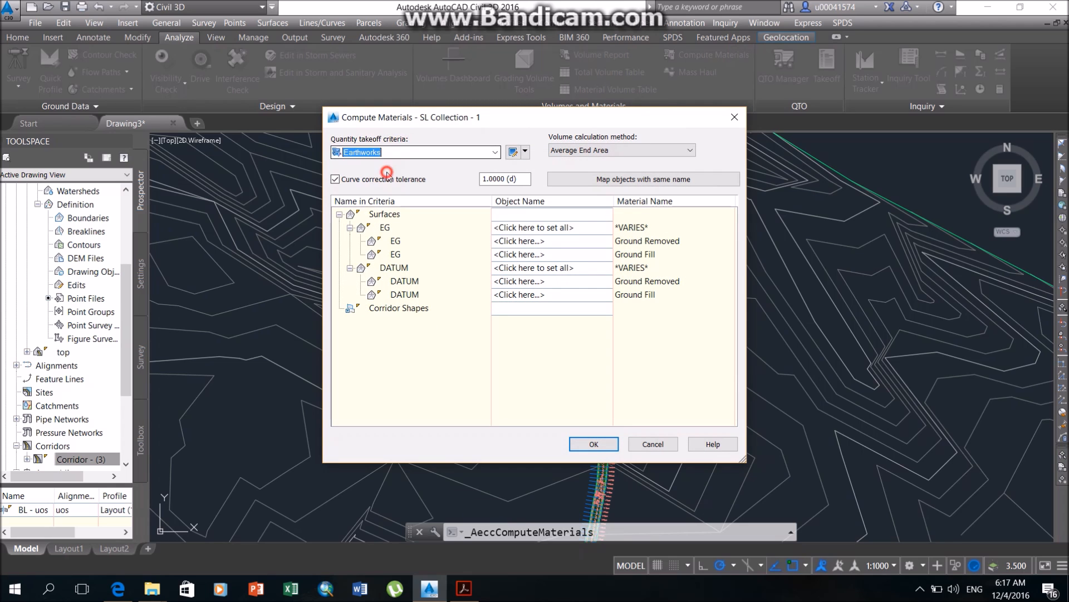
Assign Surface to Existing Ground and Corridor - (3) bot to Datum, and confirm the material computation.
click(556, 226)
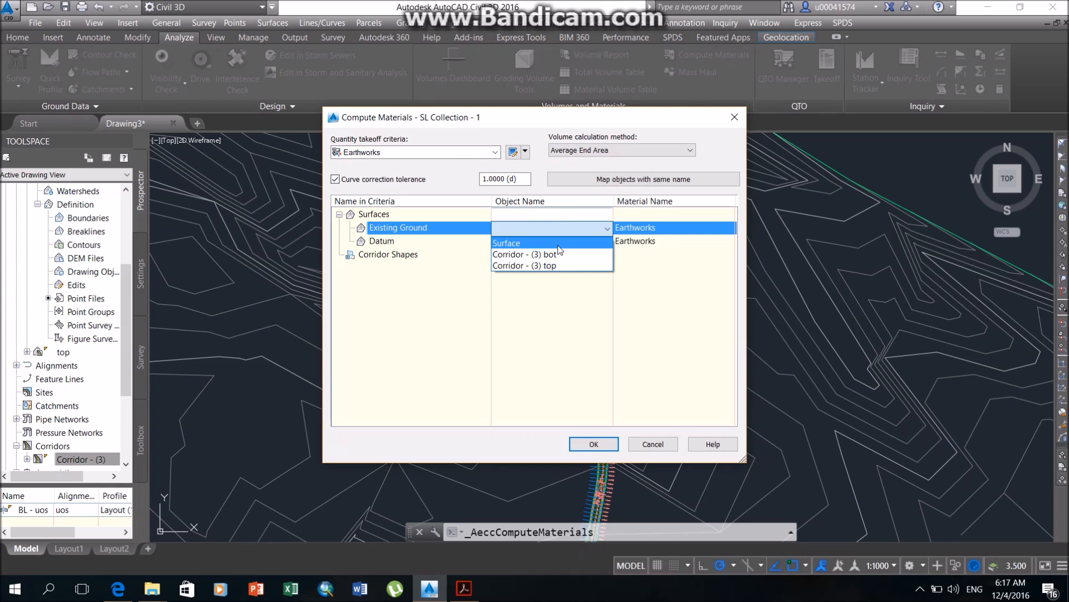
click(565, 239)
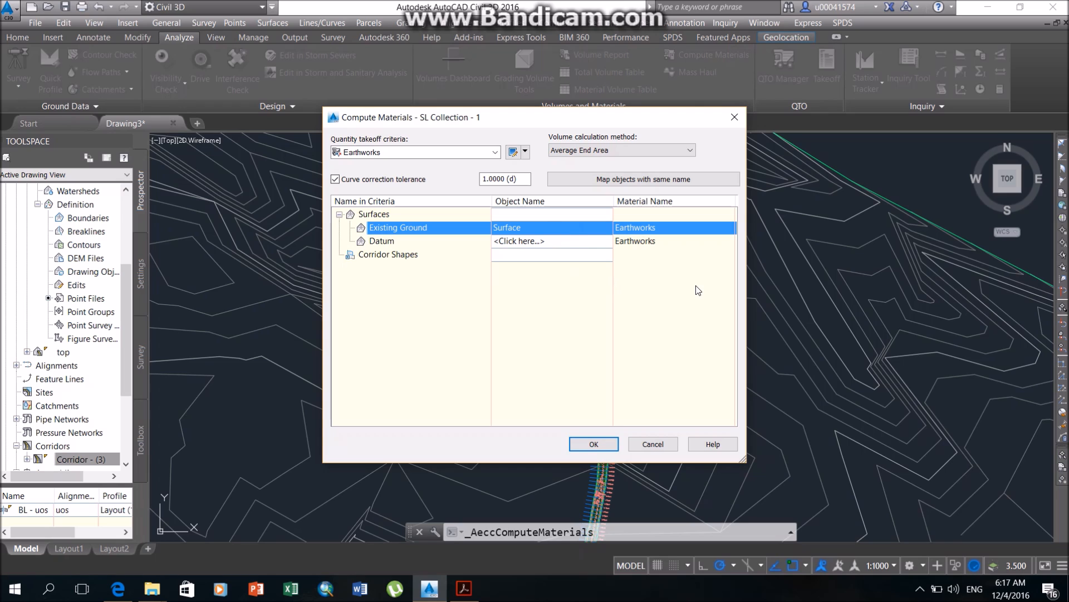
click(602, 241)
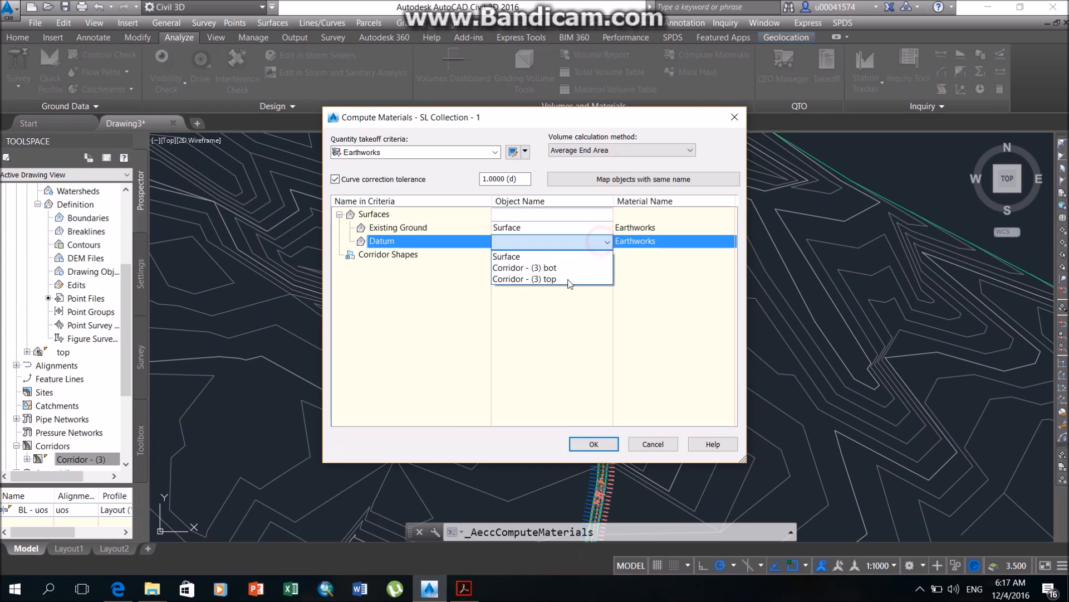
click(563, 267)
click(593, 445)
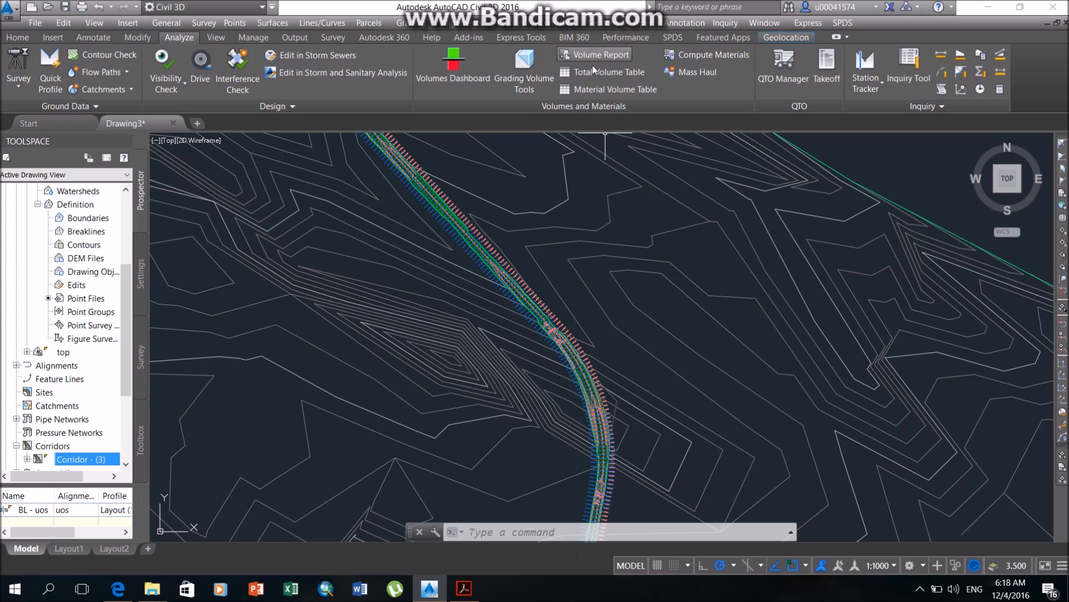
Create a total volume table for SL Collection - 1 with at most 50 rows per table, placed in empty space right of the surface.
click(623, 71)
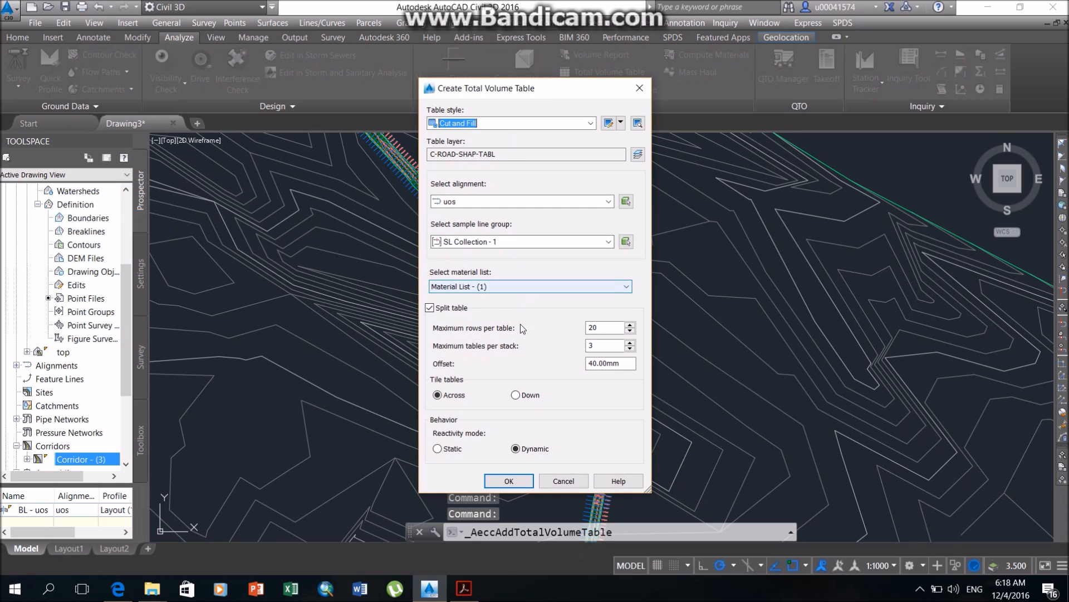
double_click(593, 327)
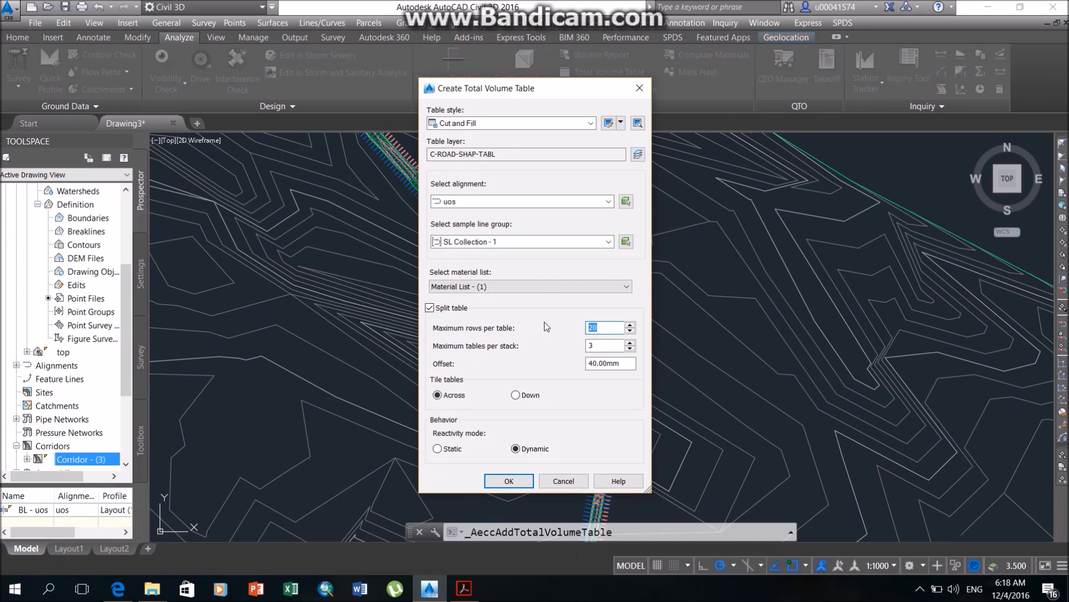
text(50)
click(508, 480)
scroll(585, 287, down, 5)
middle_drag(694, 258, 226, 287)
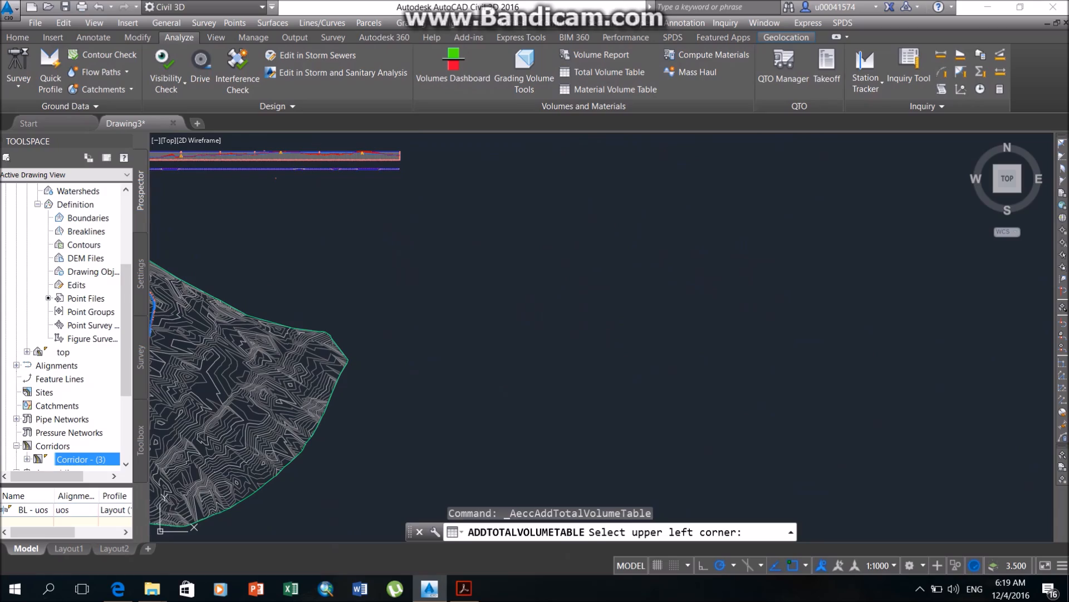
click(412, 215)
Examine the total volume table, reading the cumulative volumes at the final stations and the overall arrangement of the split tables.
scroll(413, 226, up, 8)
middle_drag(498, 273, 492, 2)
middle_drag(535, 345, 573, 101)
scroll(621, 336, up, 6)
middle_drag(665, 354, 560, 1)
scroll(563, 179, up, 2)
middle_drag(605, 217, 624, 268)
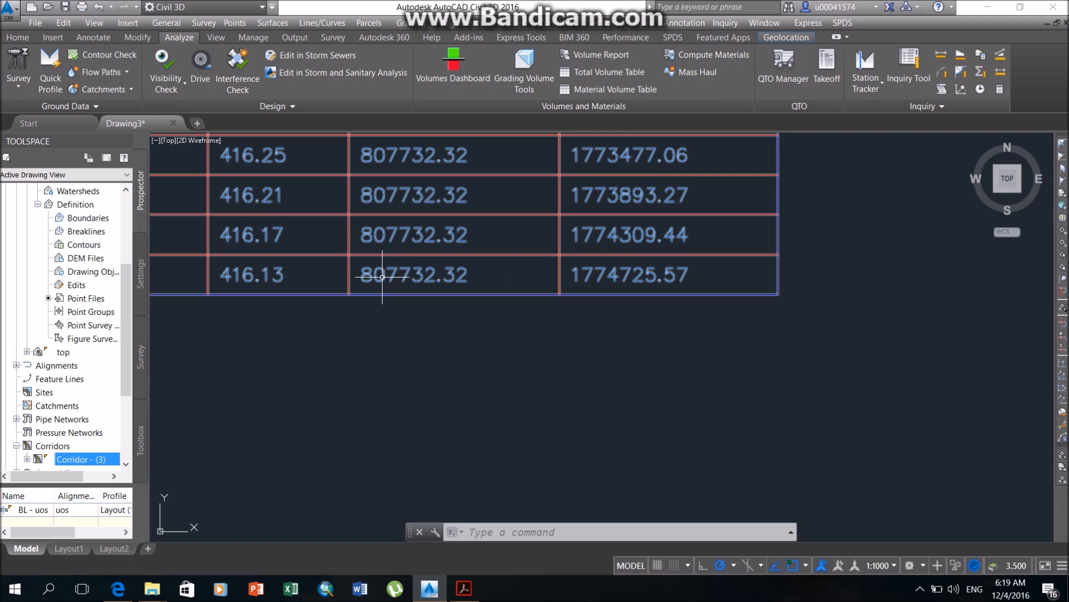
scroll(381, 277, down, 4)
scroll(367, 262, up, 2)
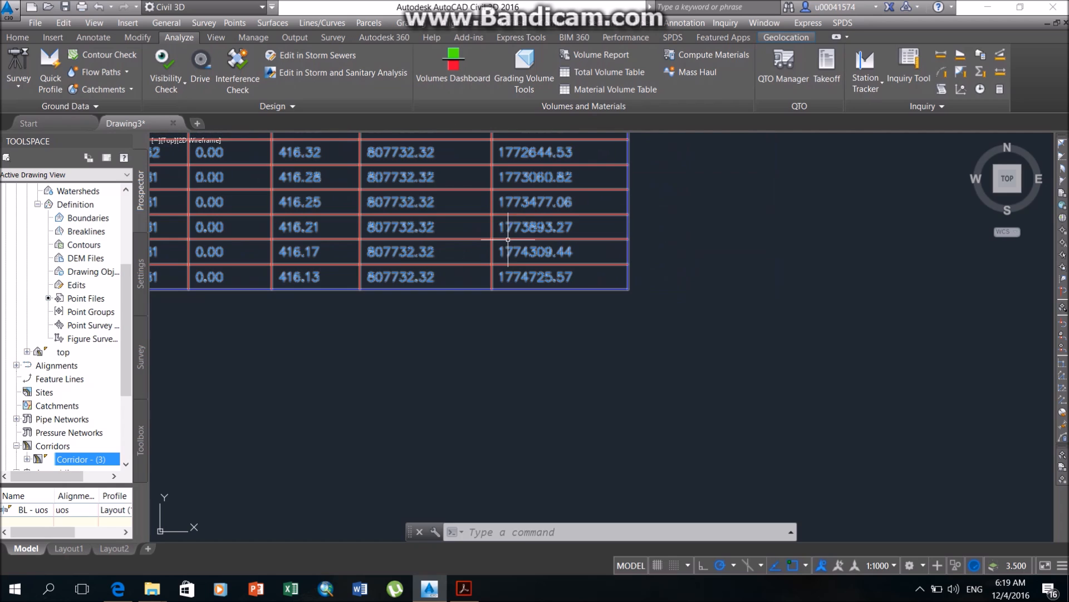
scroll(425, 220, down, 2)
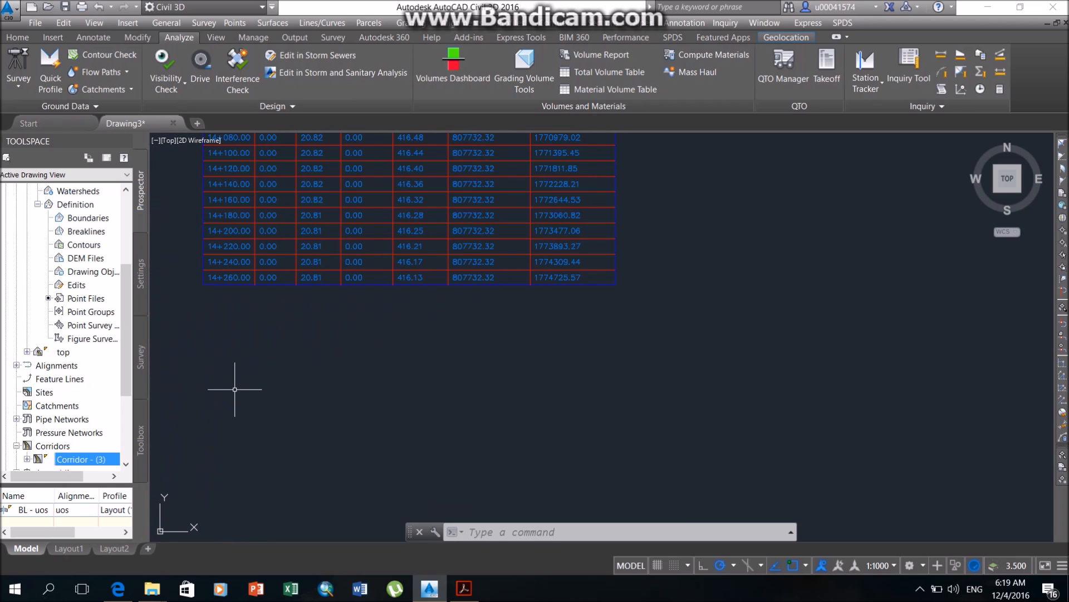
scroll(487, 318, down, 7)
scroll(336, 324, down, 2)
middle_drag(335, 325, 465, 418)
middle_drag(501, 280, 500, 357)
middle_drag(500, 160, 518, 234)
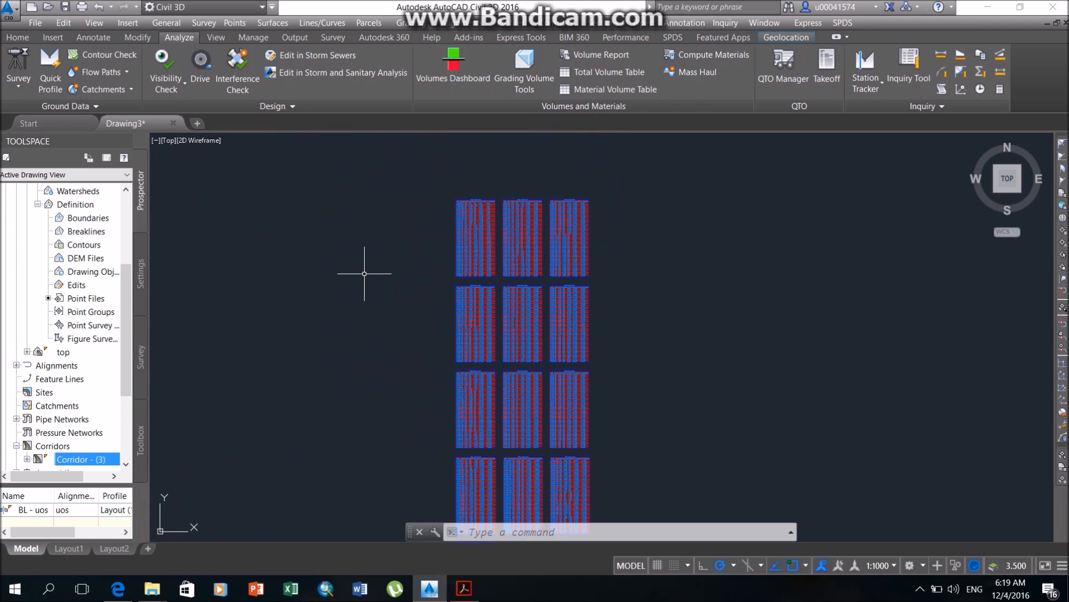
scroll(410, 238, down, 2)
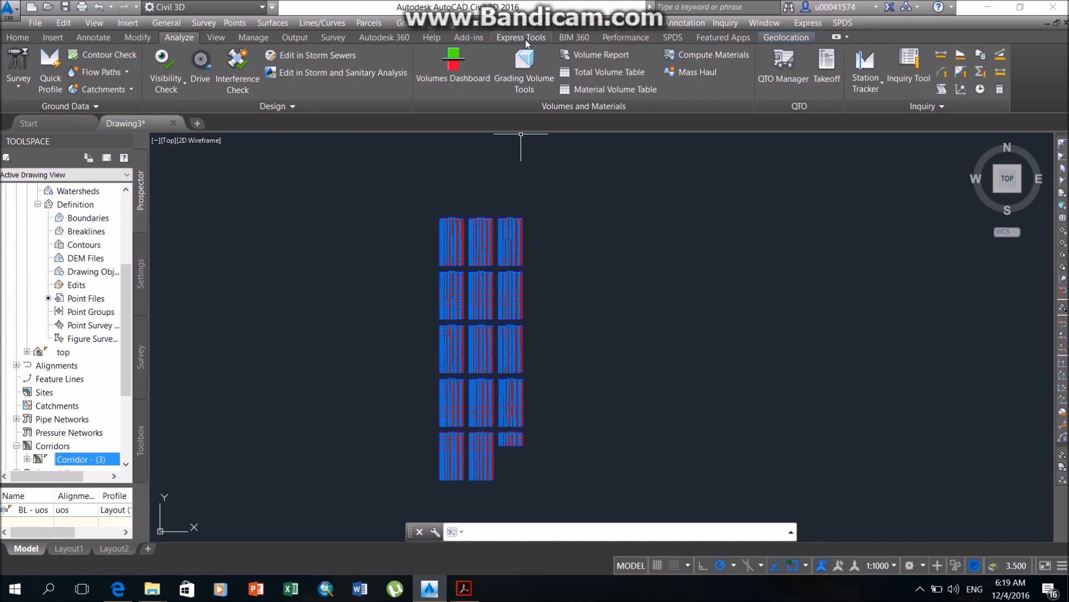
Start creating multiple section views for alignment uos with sample line group SL Collection - 1.
click(593, 22)
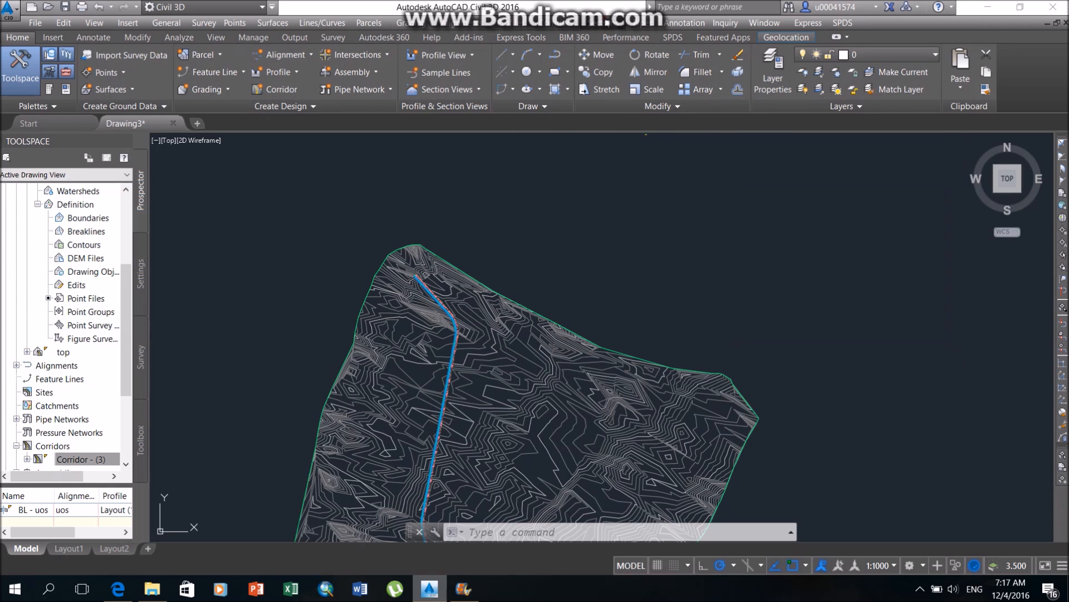
click(594, 22)
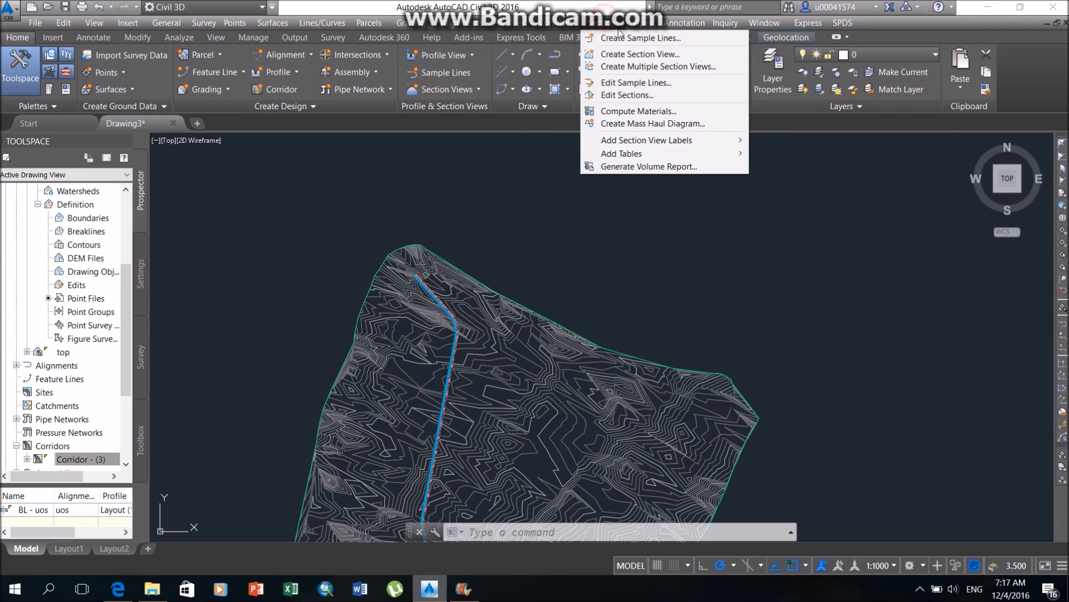
click(618, 67)
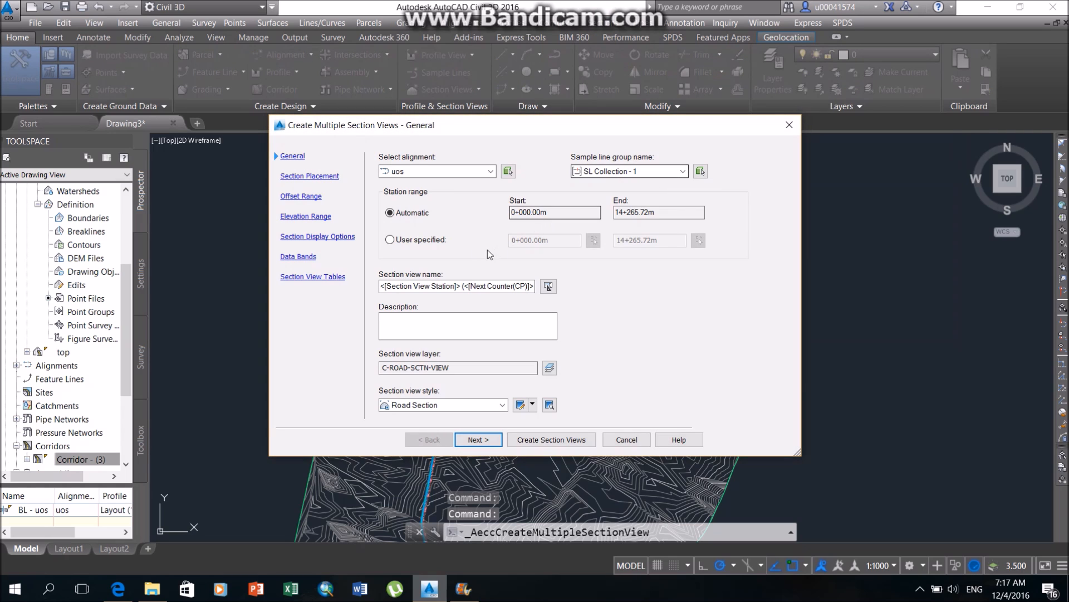
click(683, 171)
click(646, 187)
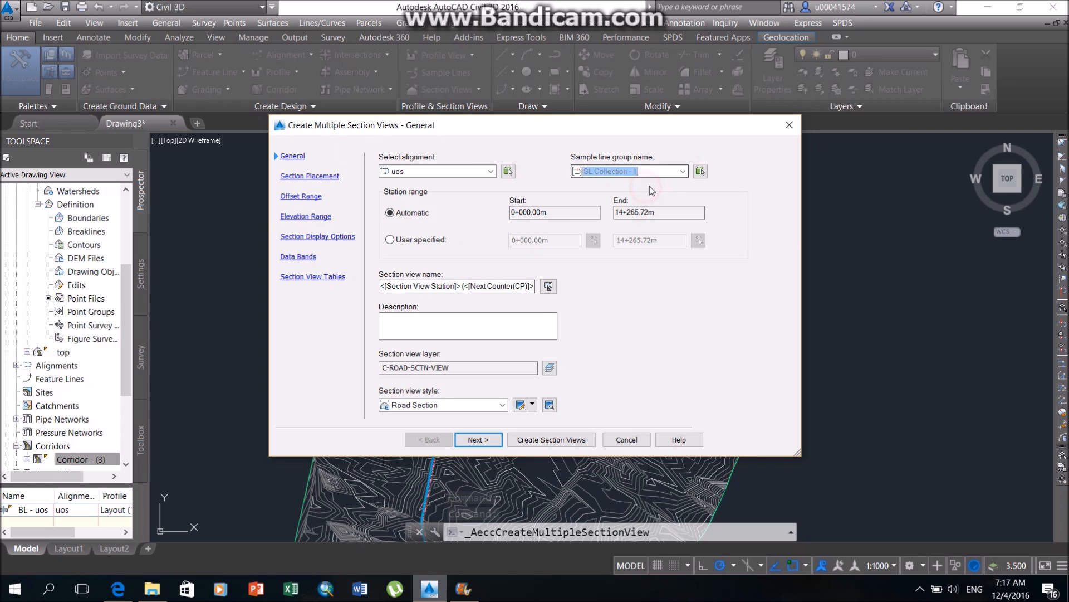
Add a Total Volume table in the Basic style to the section views.
click(325, 282)
click(435, 197)
click(433, 217)
click(619, 197)
click(619, 196)
click(710, 196)
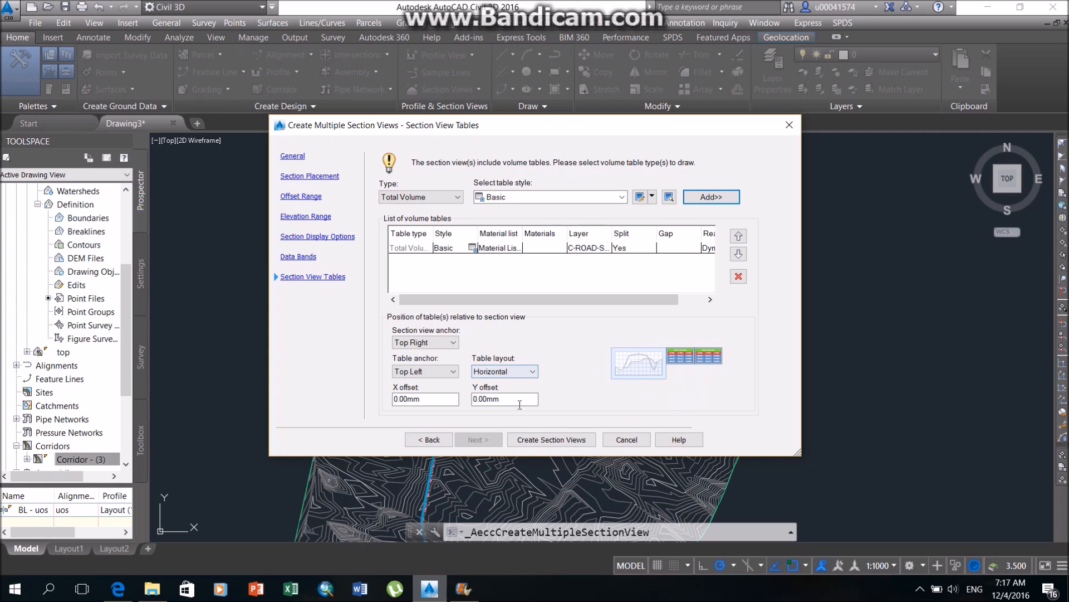
Review the draft section placement, then generate the section views with their origin in the empty area above the surface.
click(301, 196)
click(310, 176)
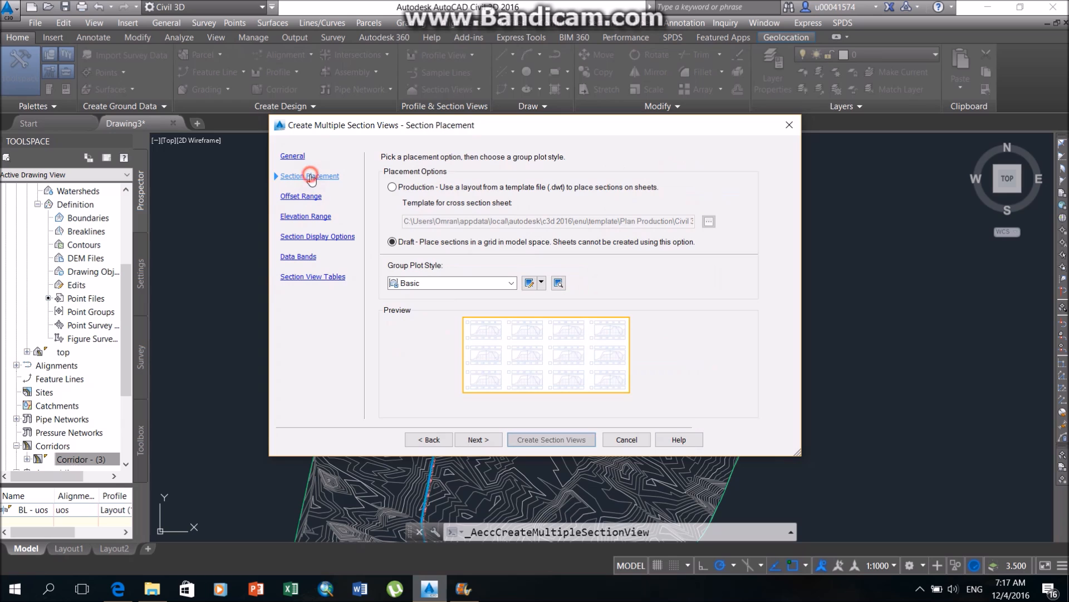
click(543, 440)
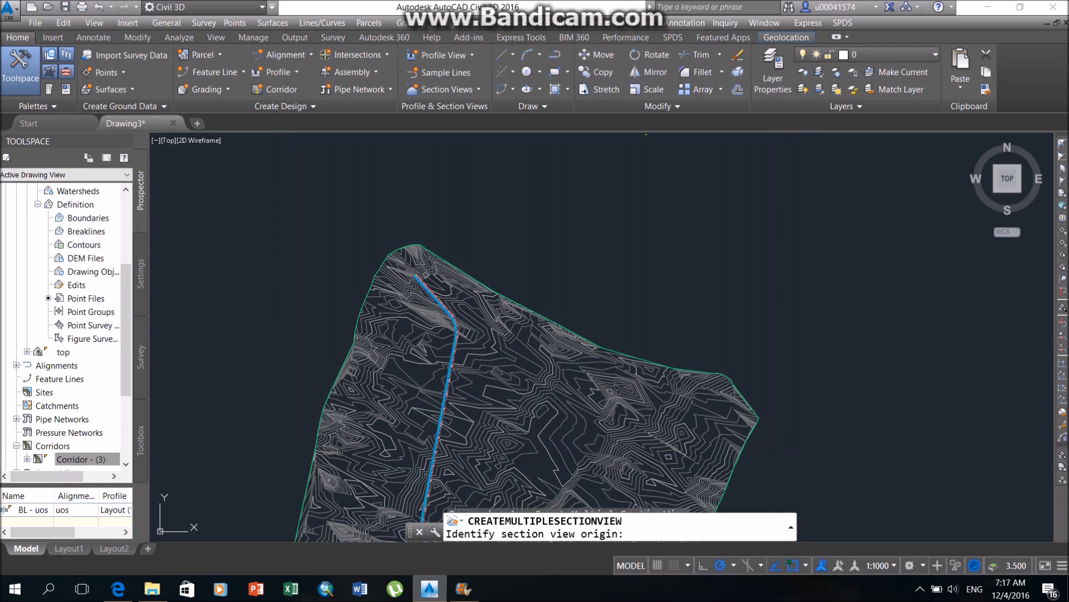
click(625, 184)
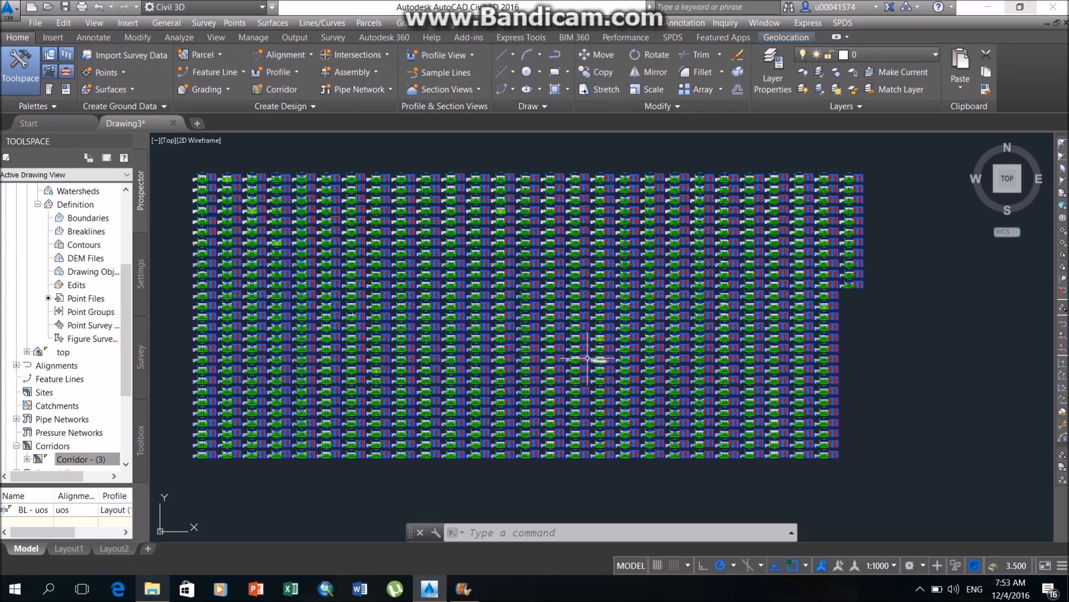
Examine the grid of section views and their volume tables across the rows and columns.
scroll(353, 316, up, 3)
middle_drag(338, 317, 600, 377)
middle_drag(395, 241, 459, 373)
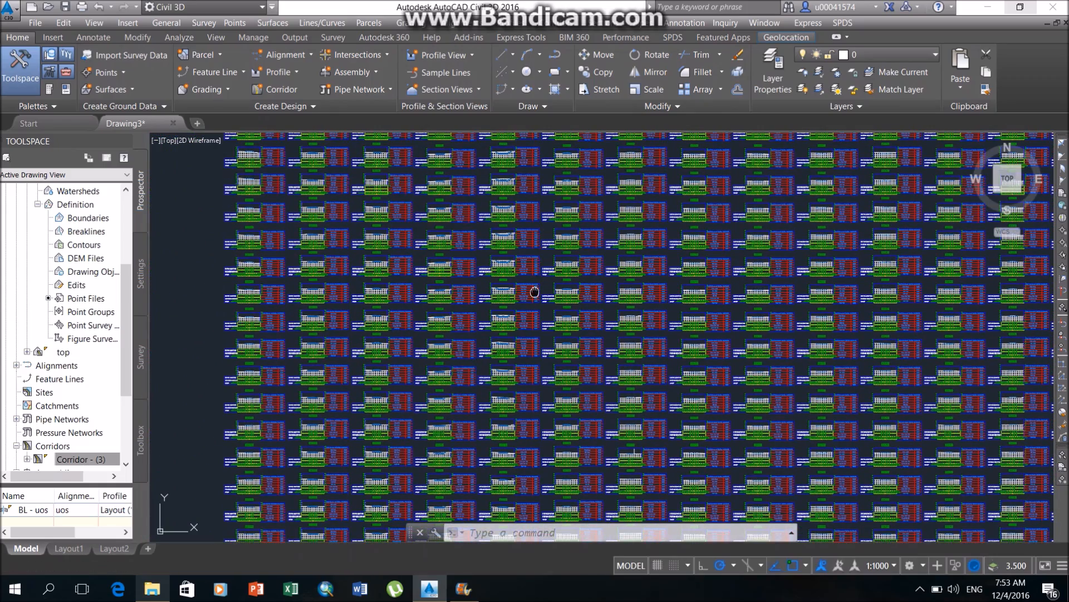
middle_drag(534, 291, 498, 377)
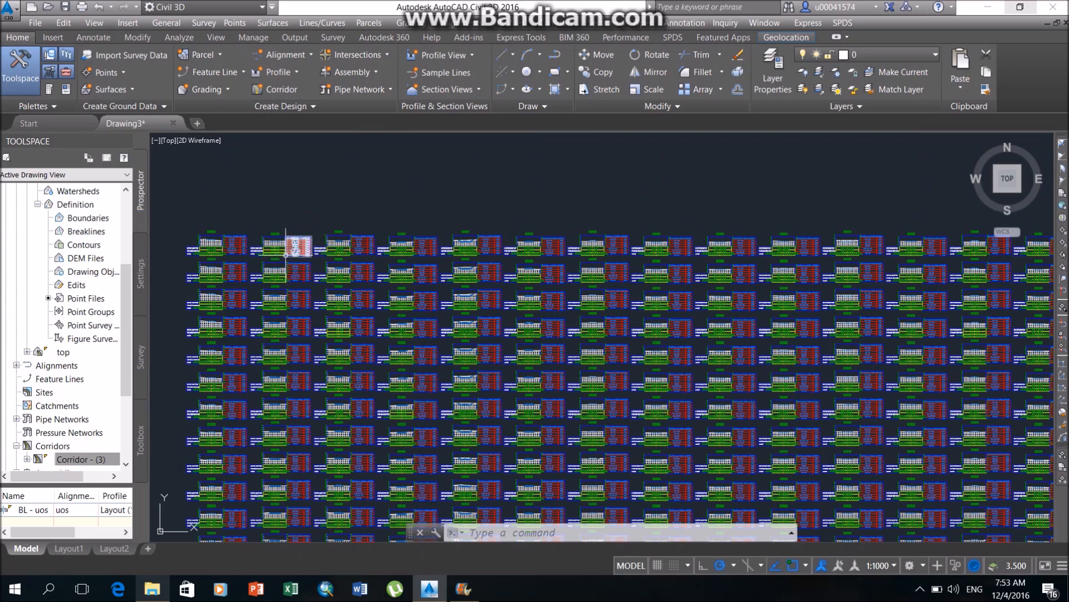
middle_drag(287, 254, 387, 283)
middle_drag(914, 361, 530, 260)
middle_drag(711, 390, 517, 251)
middle_drag(827, 432, 393, 211)
middle_drag(724, 410, 724, 437)
middle_drag(391, 331, 639, 396)
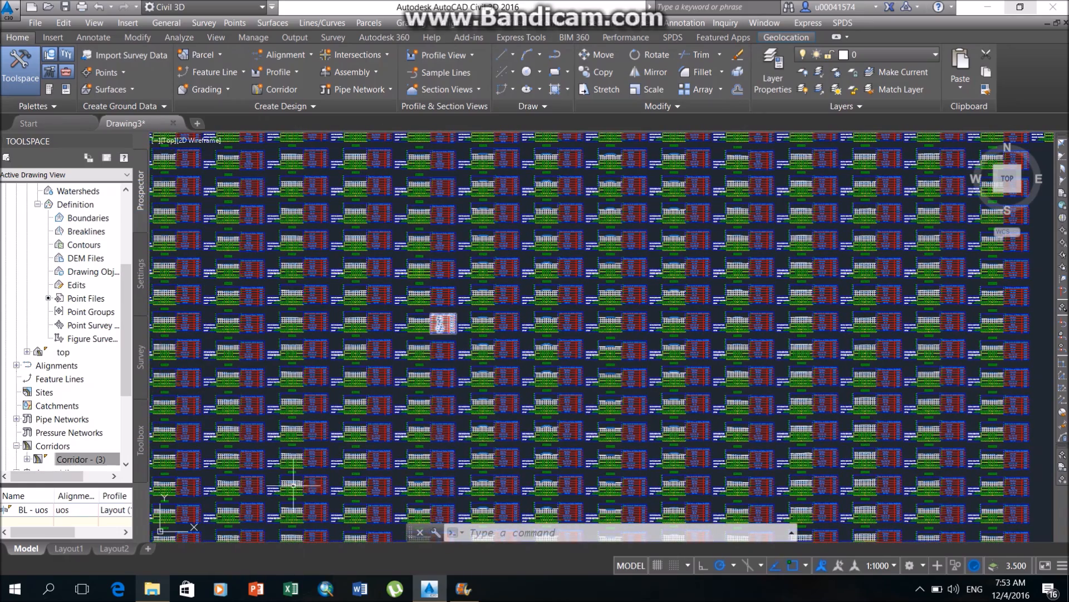
Switch from model space to Layout1.
click(78, 548)
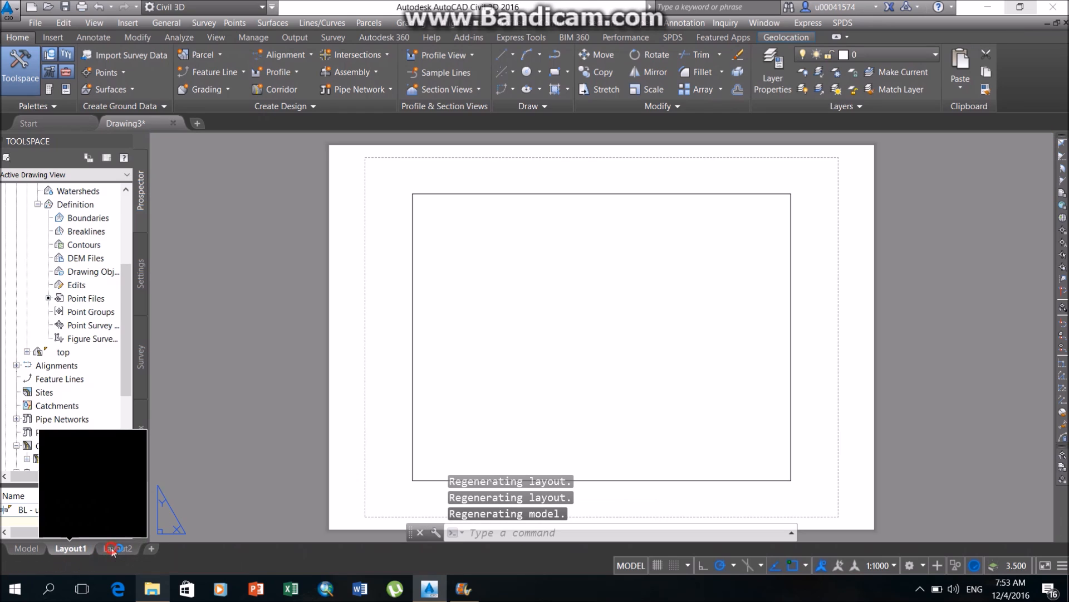